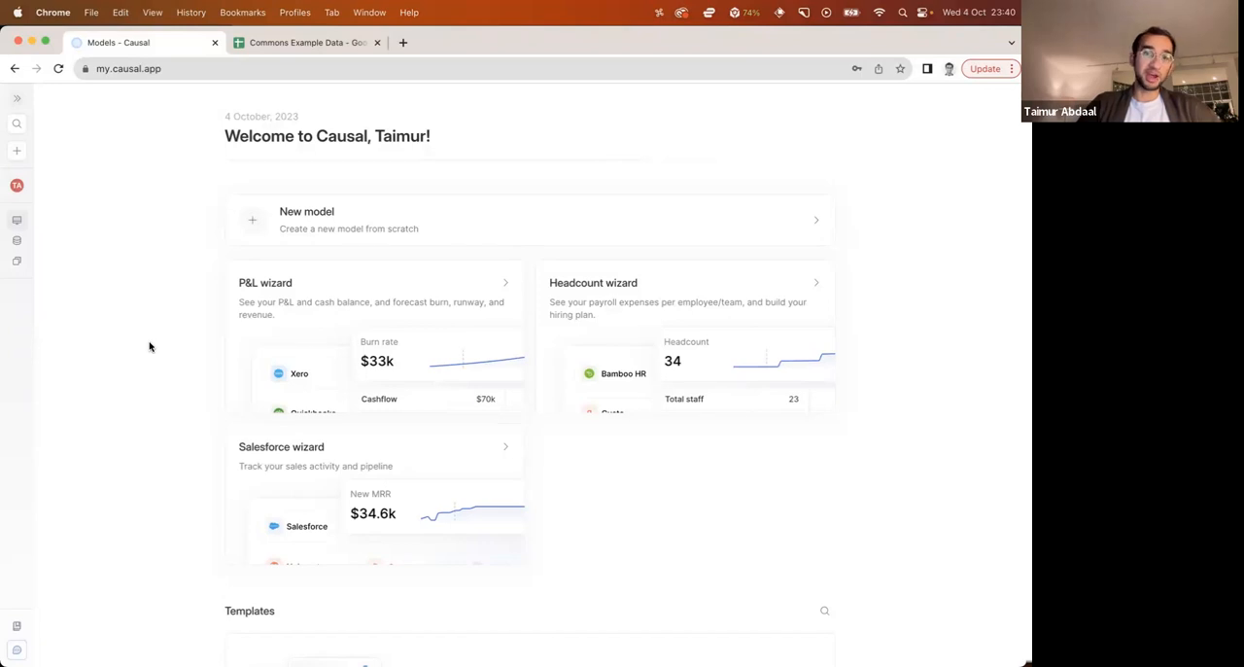
Create a new blank model named "Revenue model"
click(300, 231)
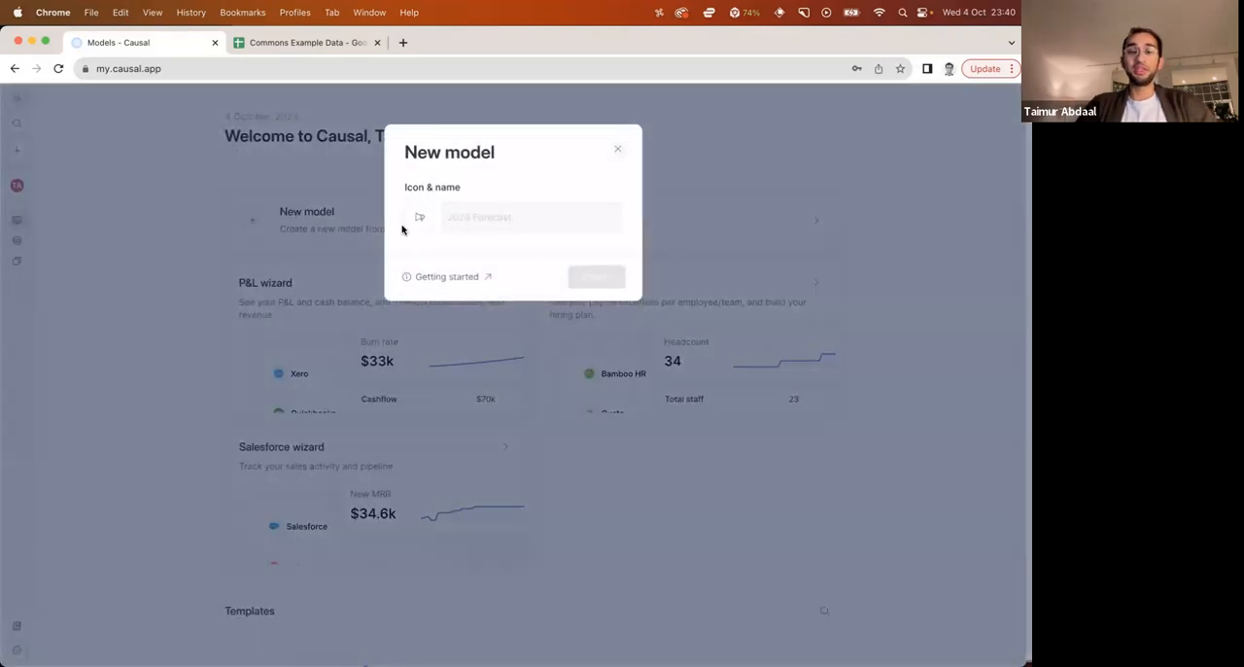
text(Revenue )
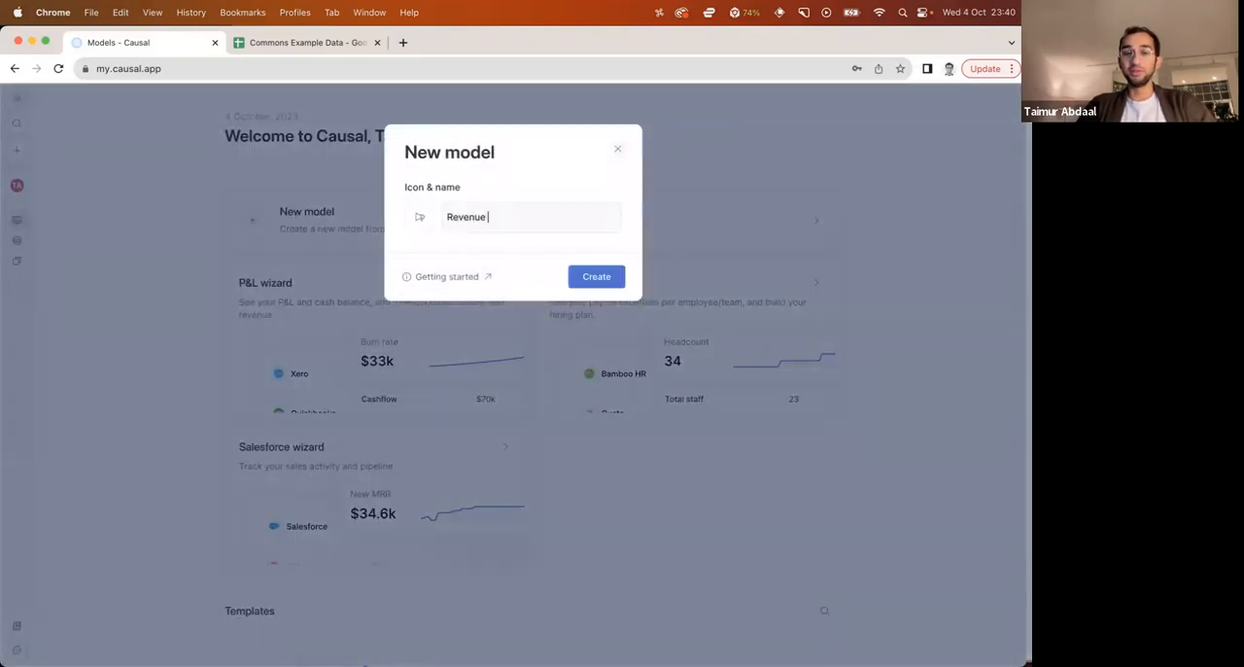
text(model)
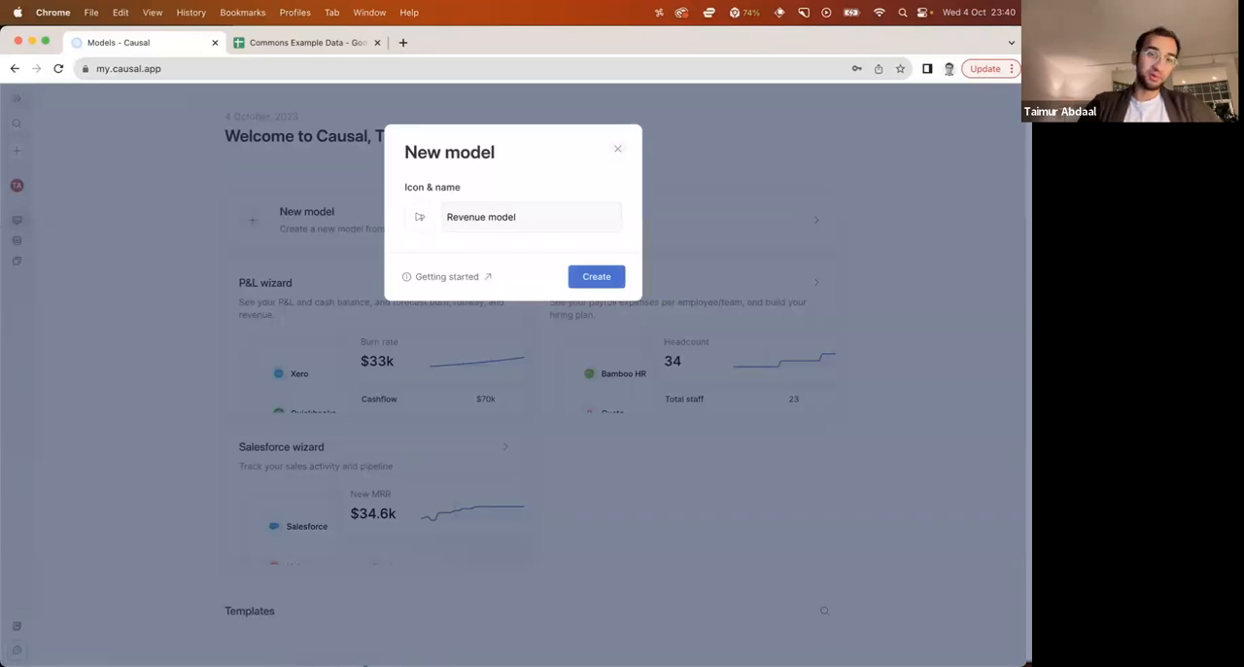
key(Return)
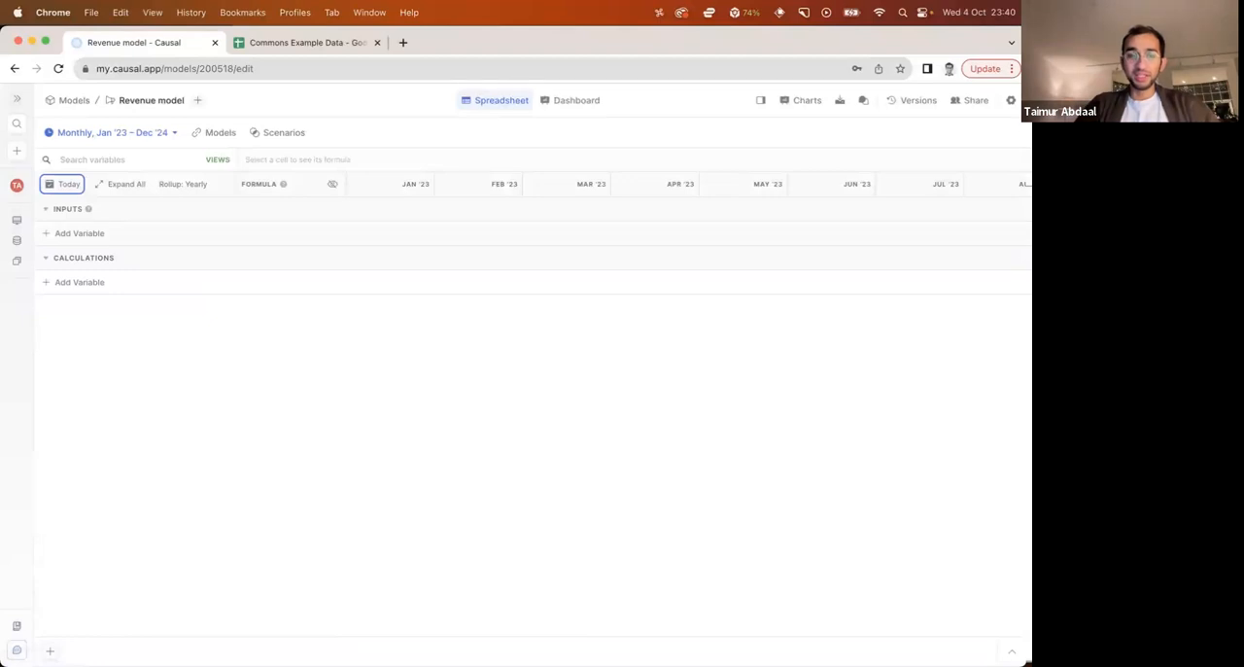
click(477, 489)
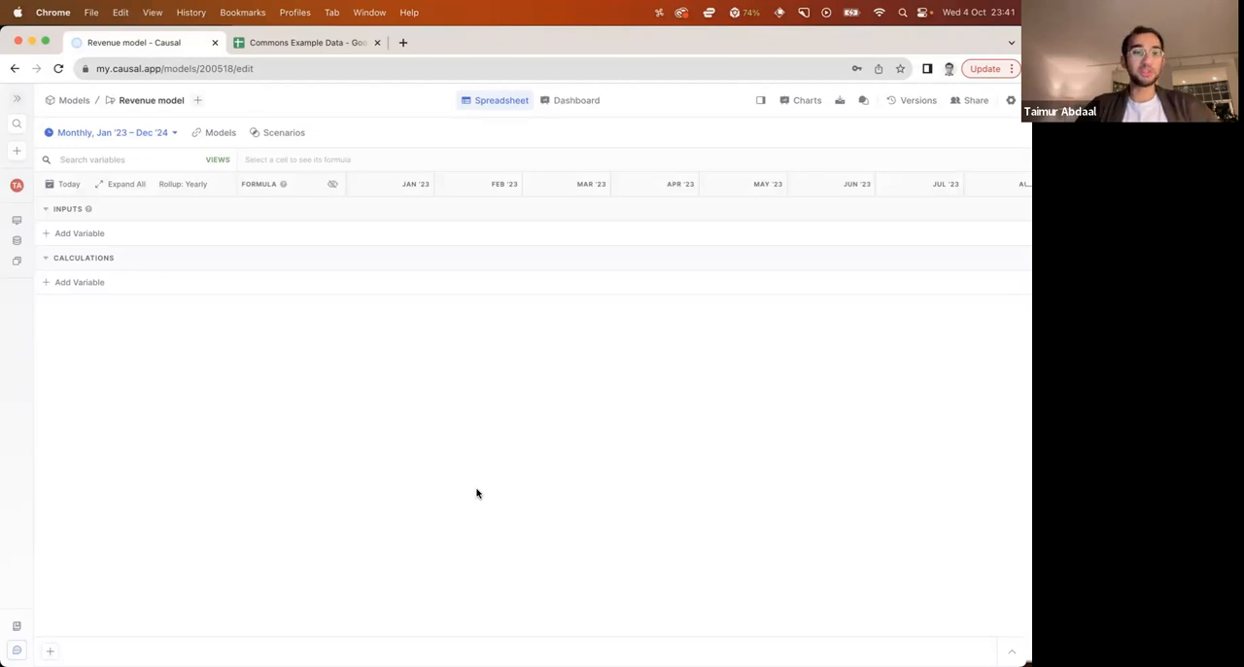
Add an input variable named "Initial customers" with the value 50
click(83, 240)
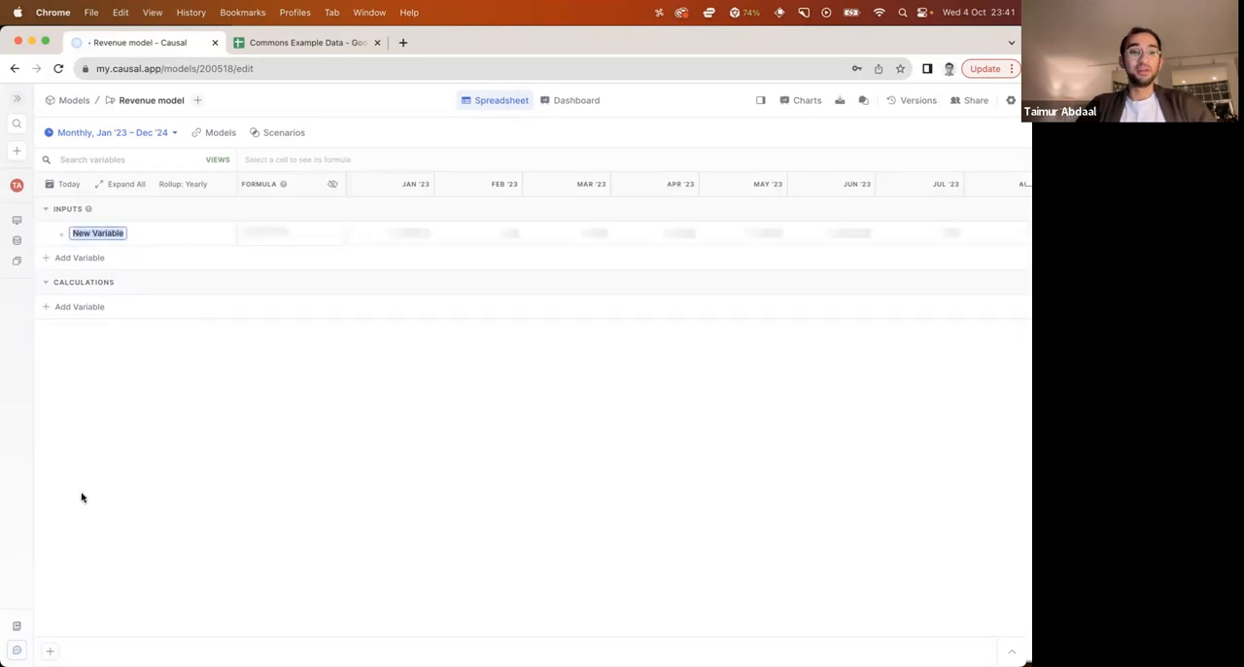
key(BackSpace)
text(Initial customers)
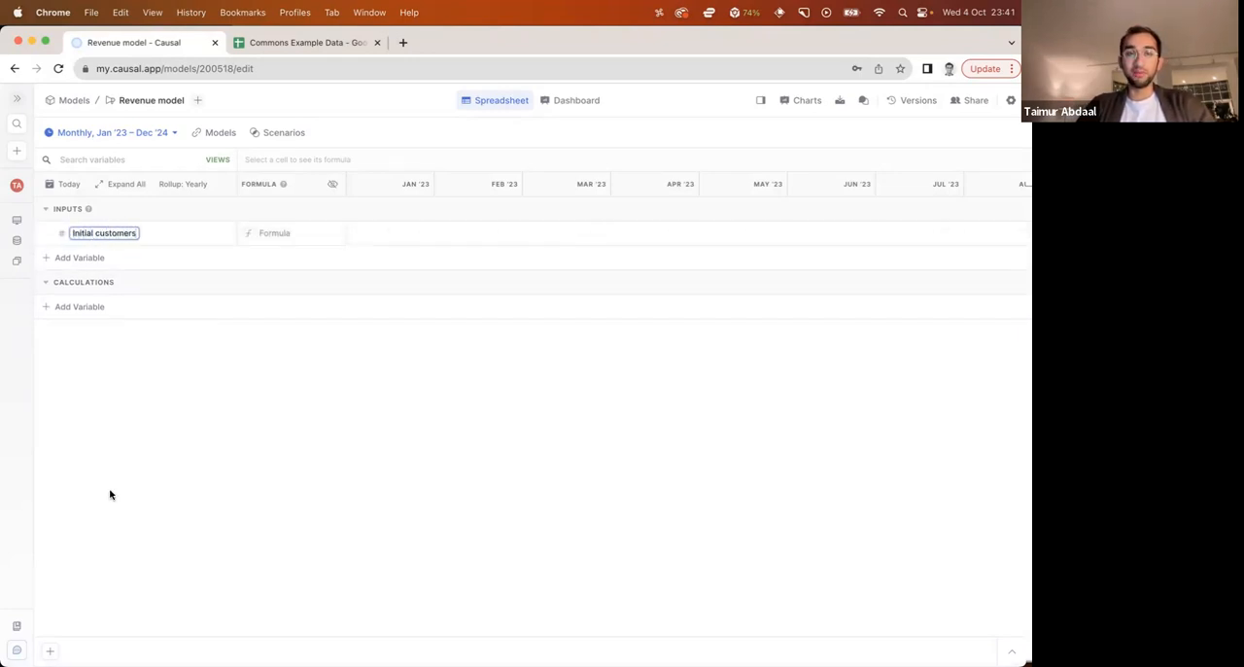
key(Tab)
text(50)
key(Return)
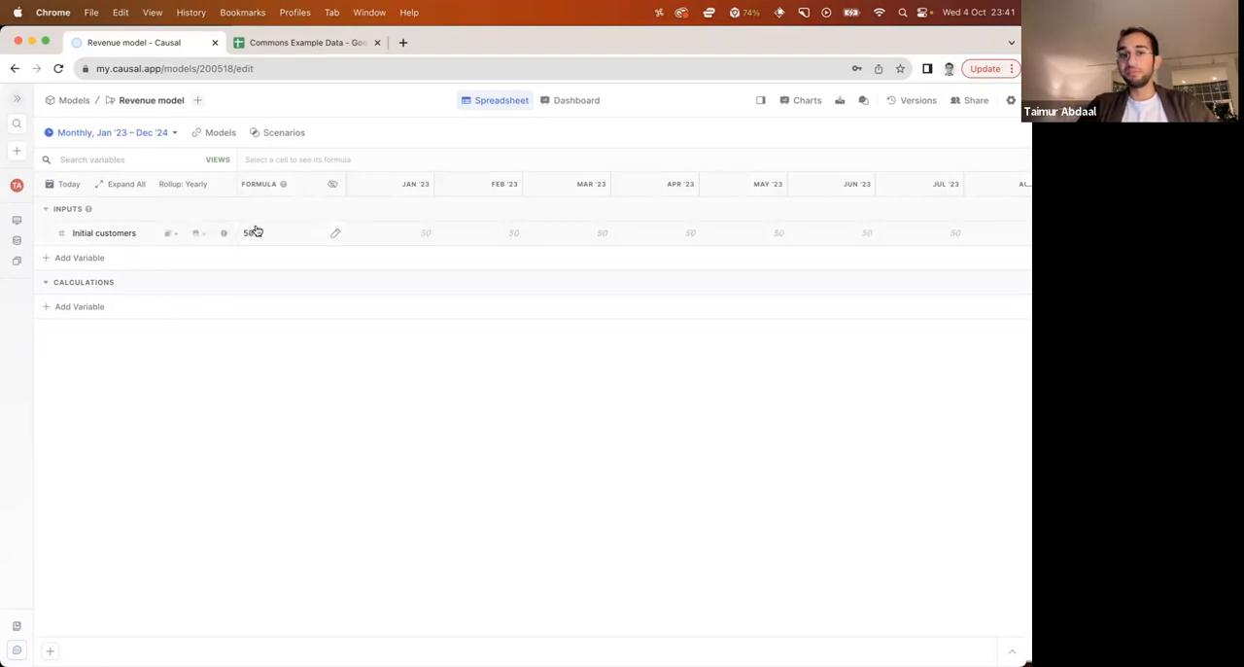
Add an input variable named "Revenue per customer" with the value $100
click(82, 257)
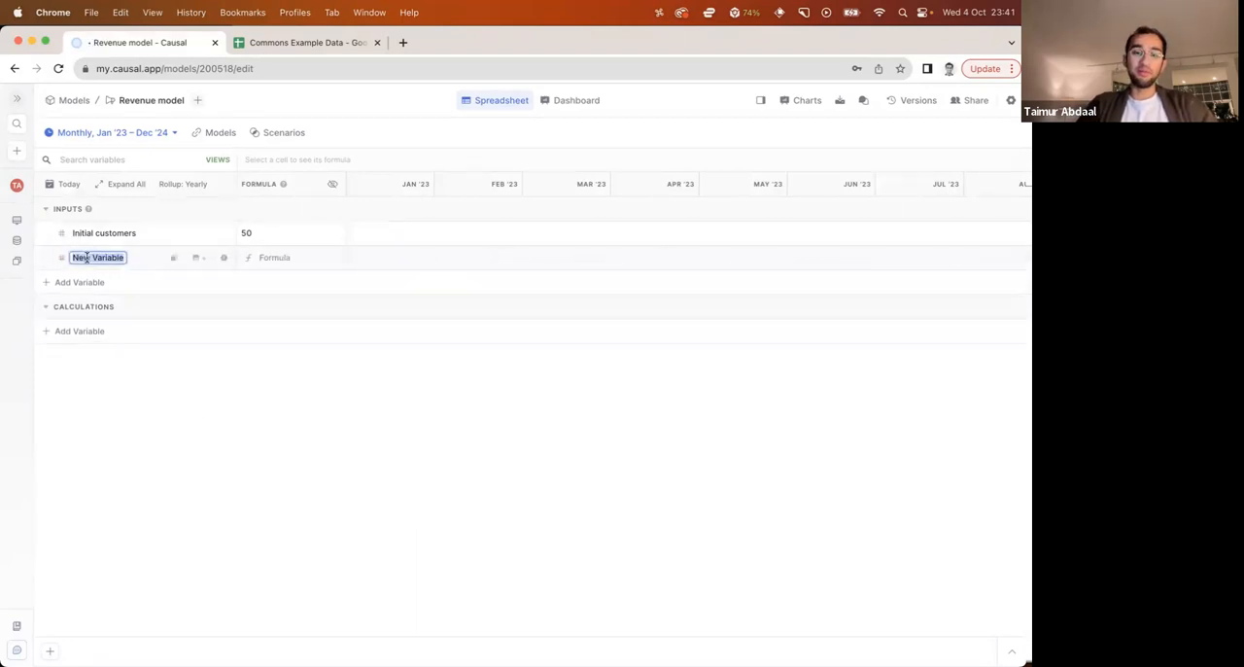
text(Revenue per customer)
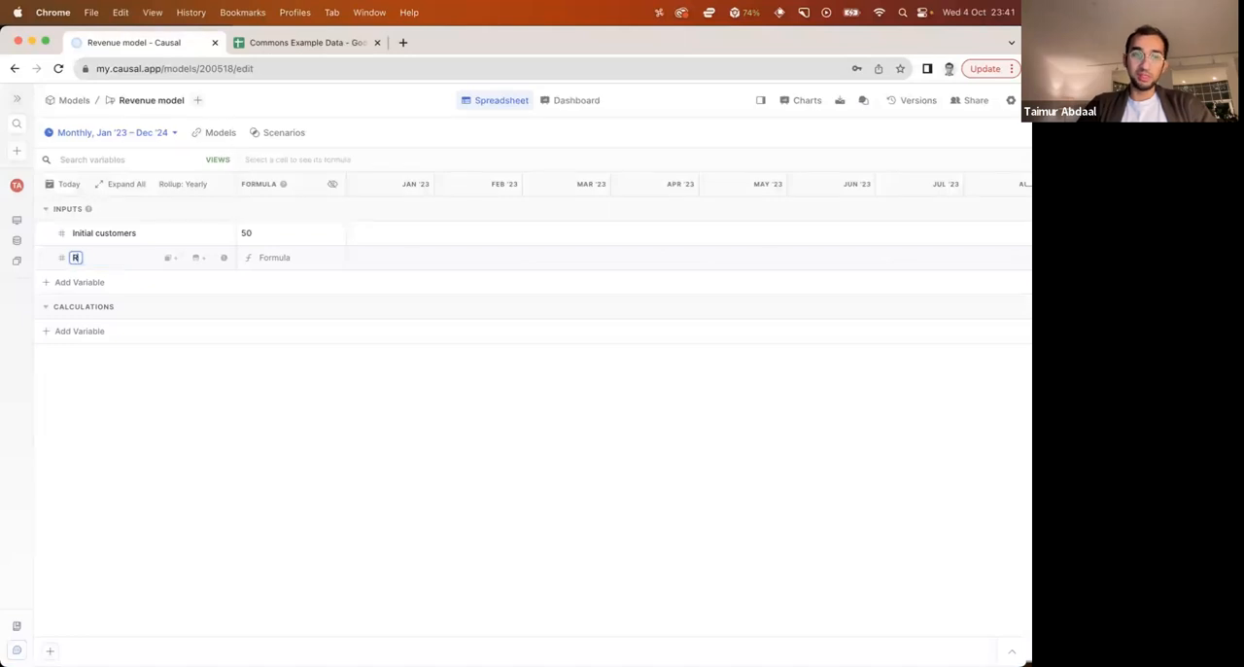
key(Tab)
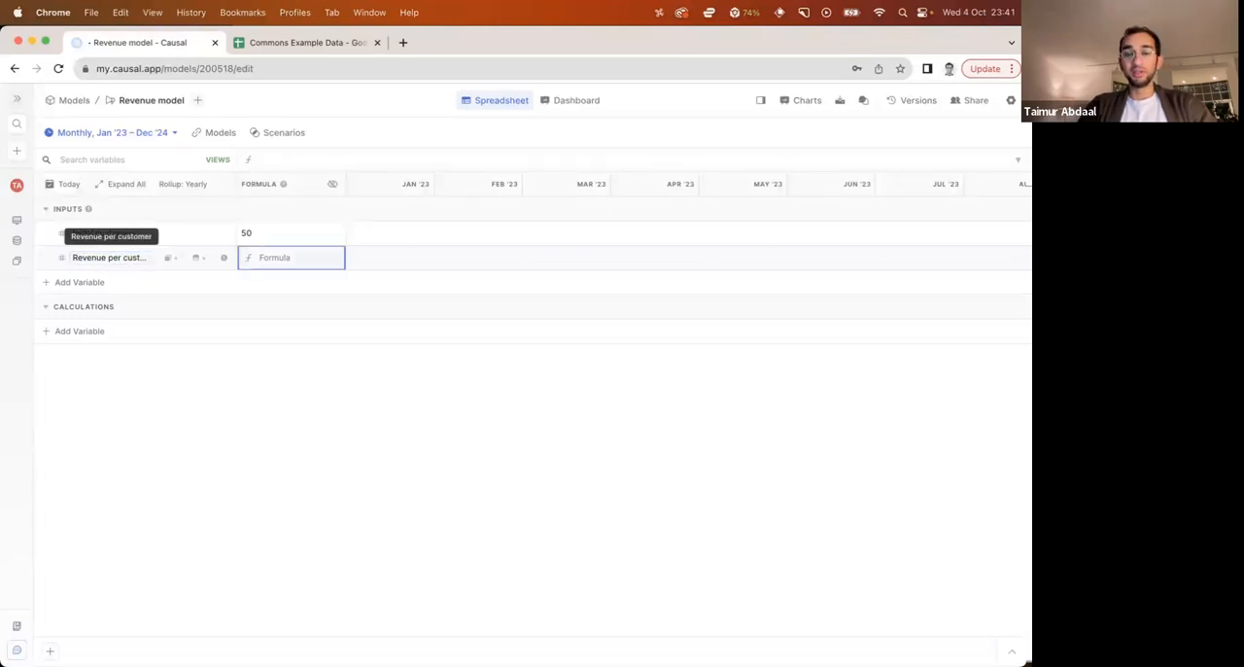
text($100)
key(Return)
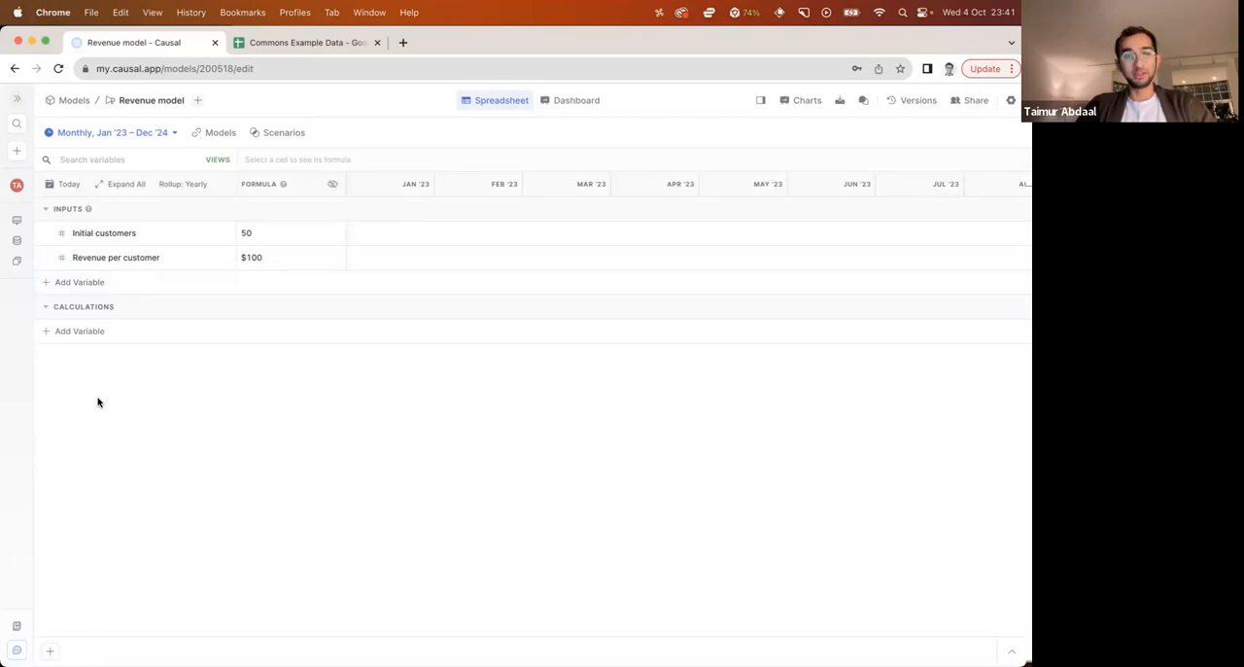
Add an input variable named "Growth rate" with the uncertain range 5% to 10%
click(95, 282)
text(Growth rate)
key(Tab)
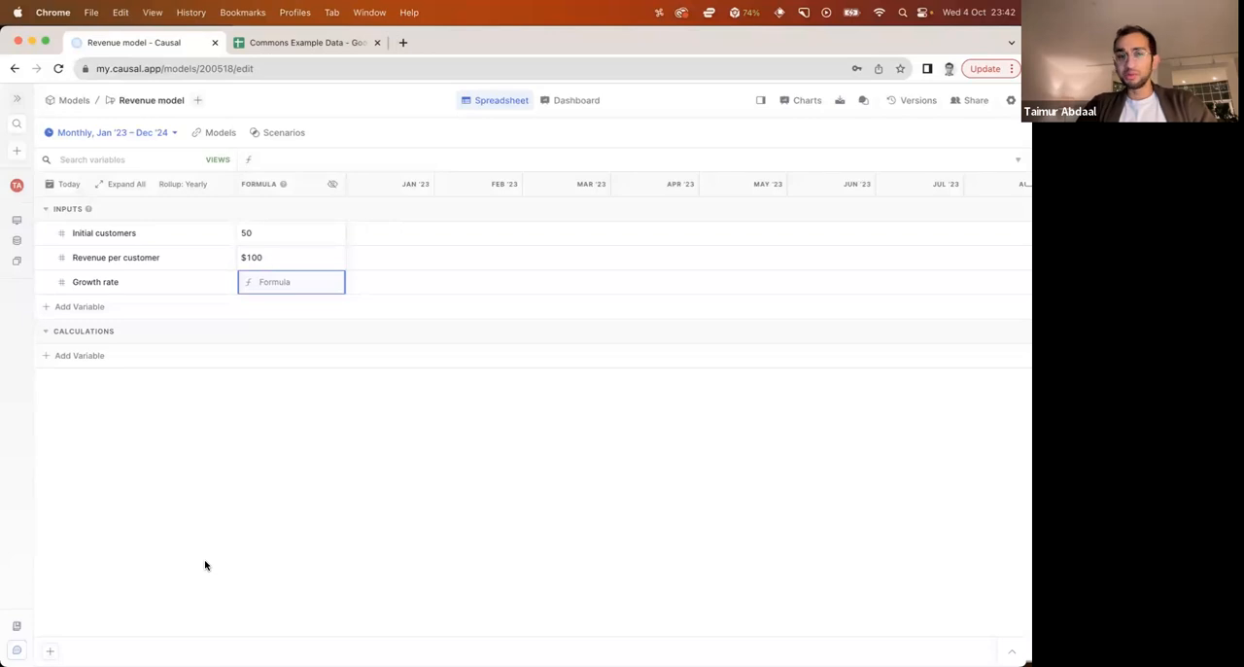
text(5)
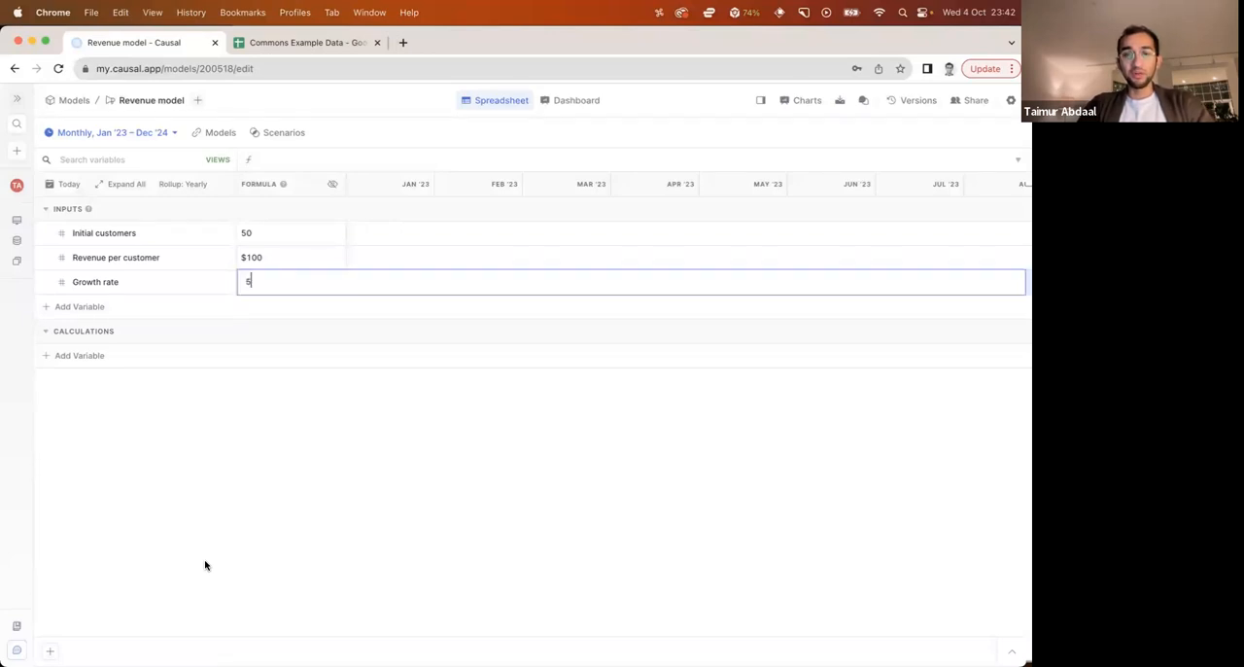
text(% to 10%)
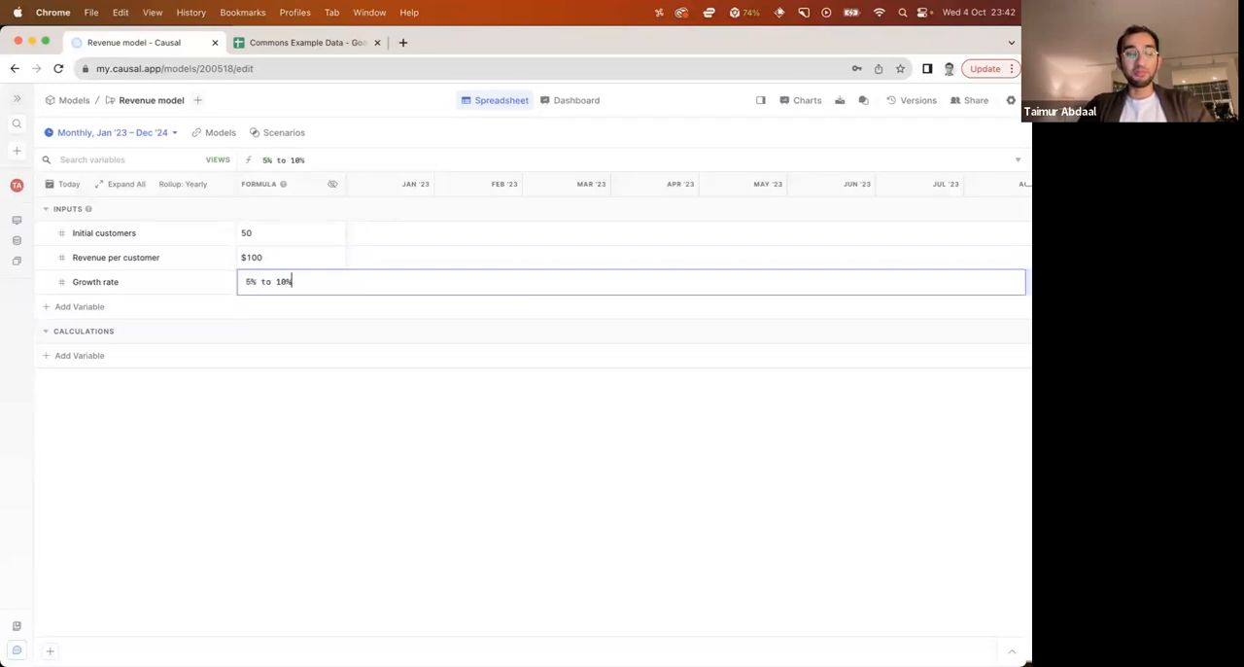
double_click(250, 281)
drag(264, 281, 294, 282)
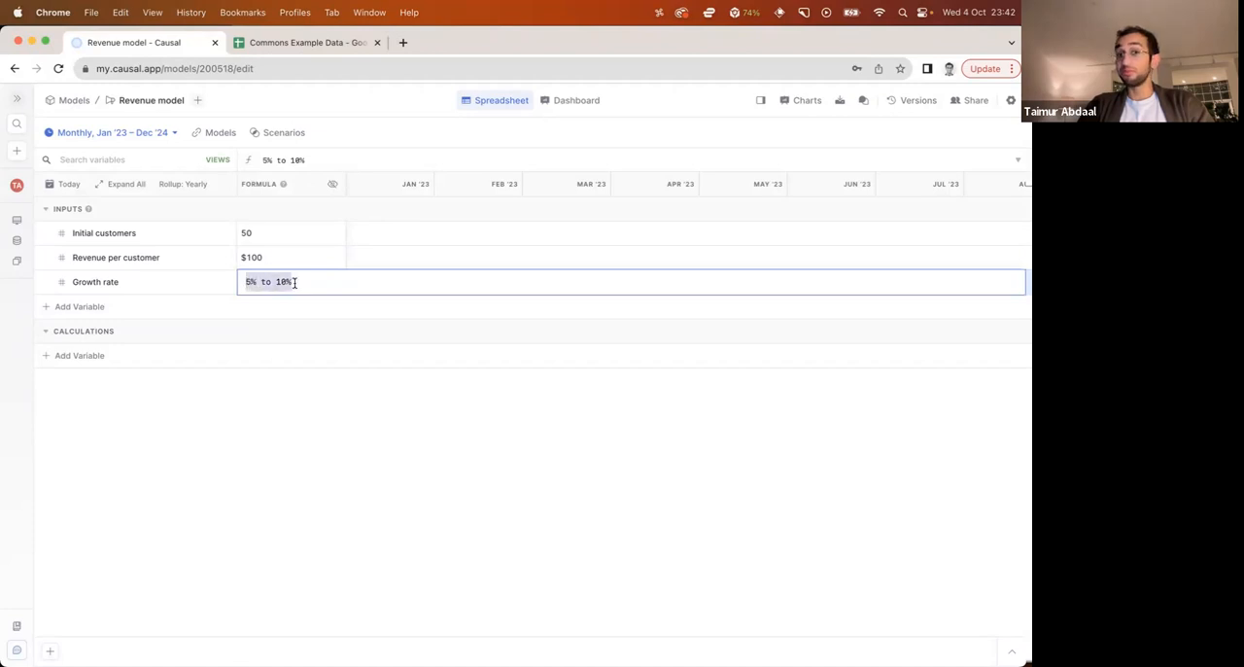
key(Return)
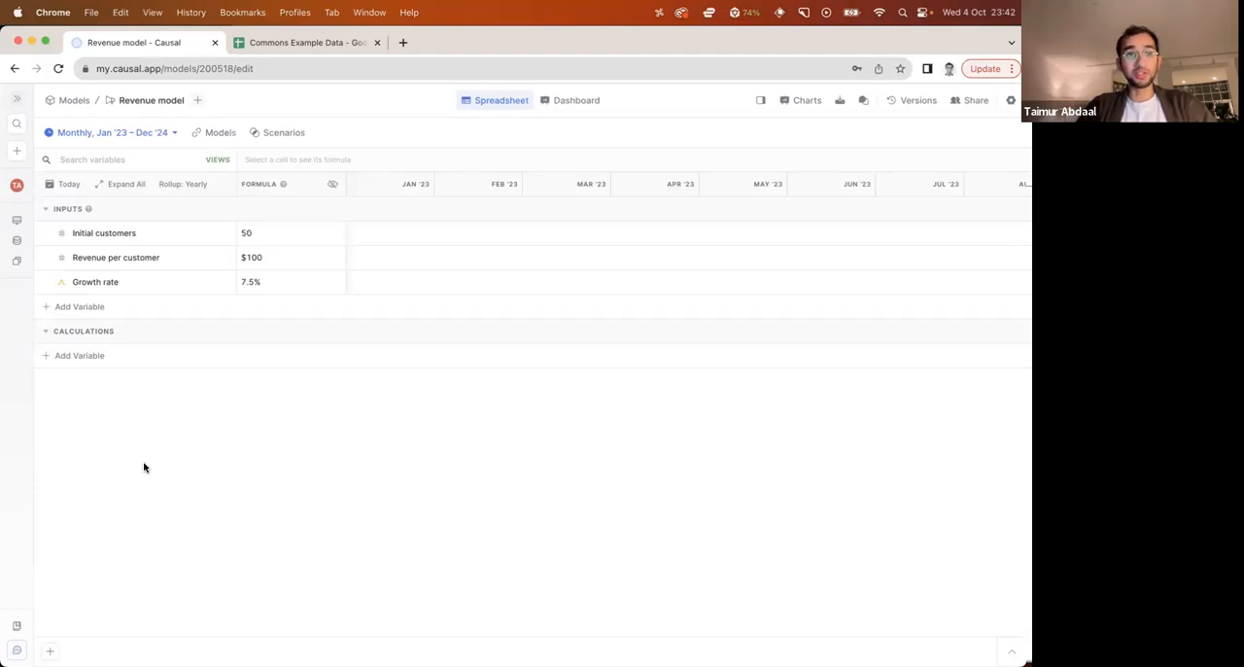
Add a variable named "Customers" to the Calculations section
click(83, 356)
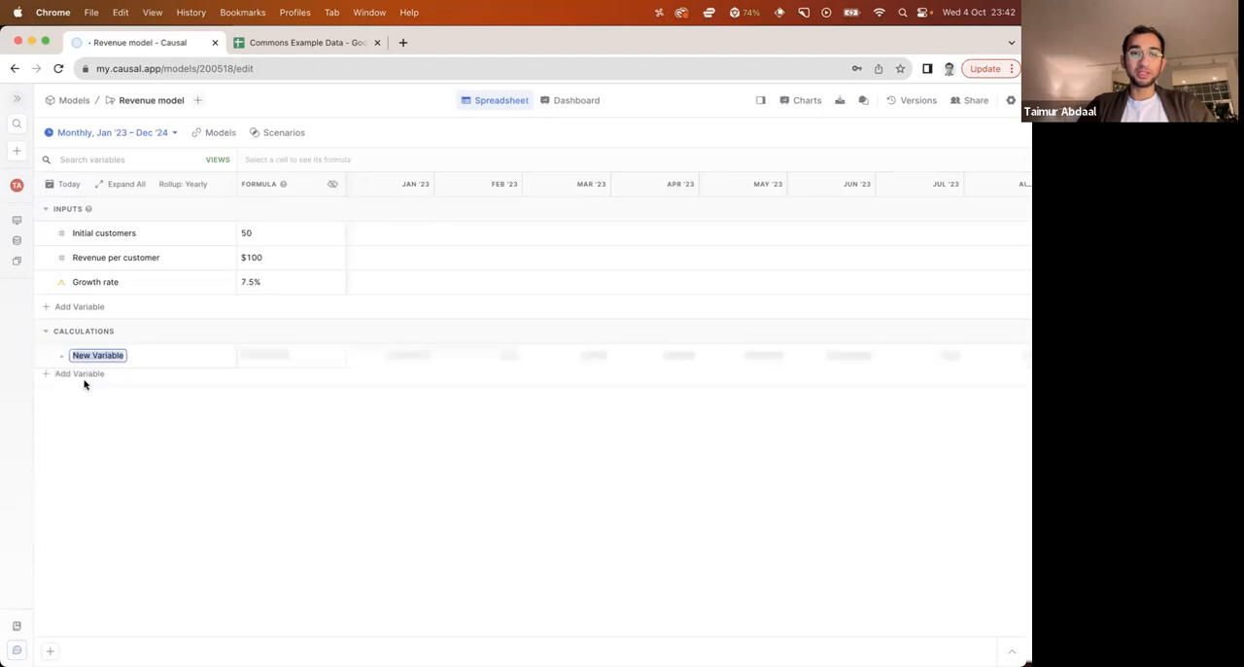
text(Custom)
key(BackSpace)
key(BackSpace)
key(BackSpace)
text(tomers)
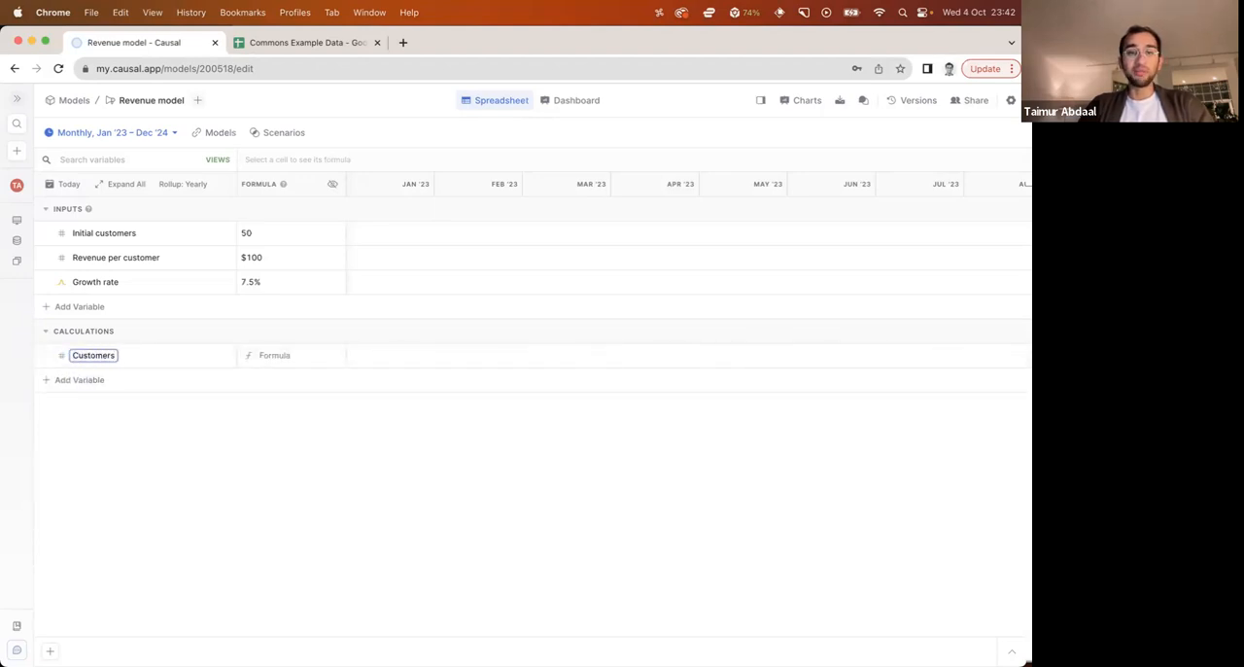
Set the Customers formula to the previous month's Customers * (1 + Growth rate)
key(Tab)
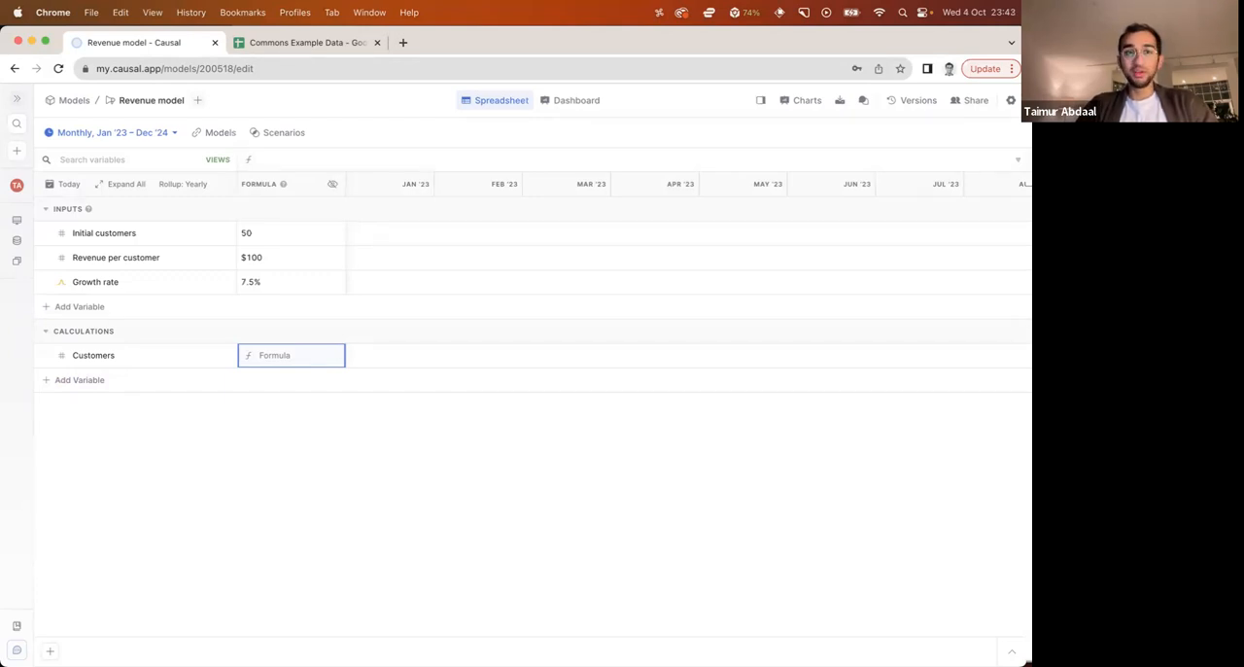
text(prev)
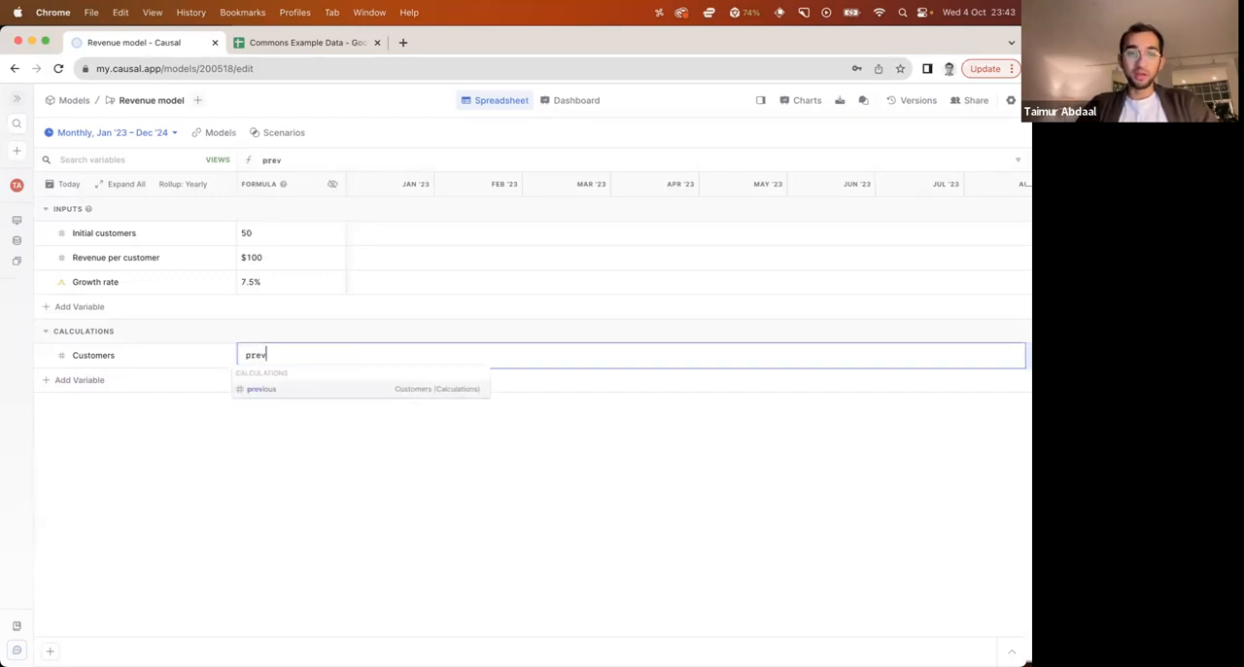
key(Return)
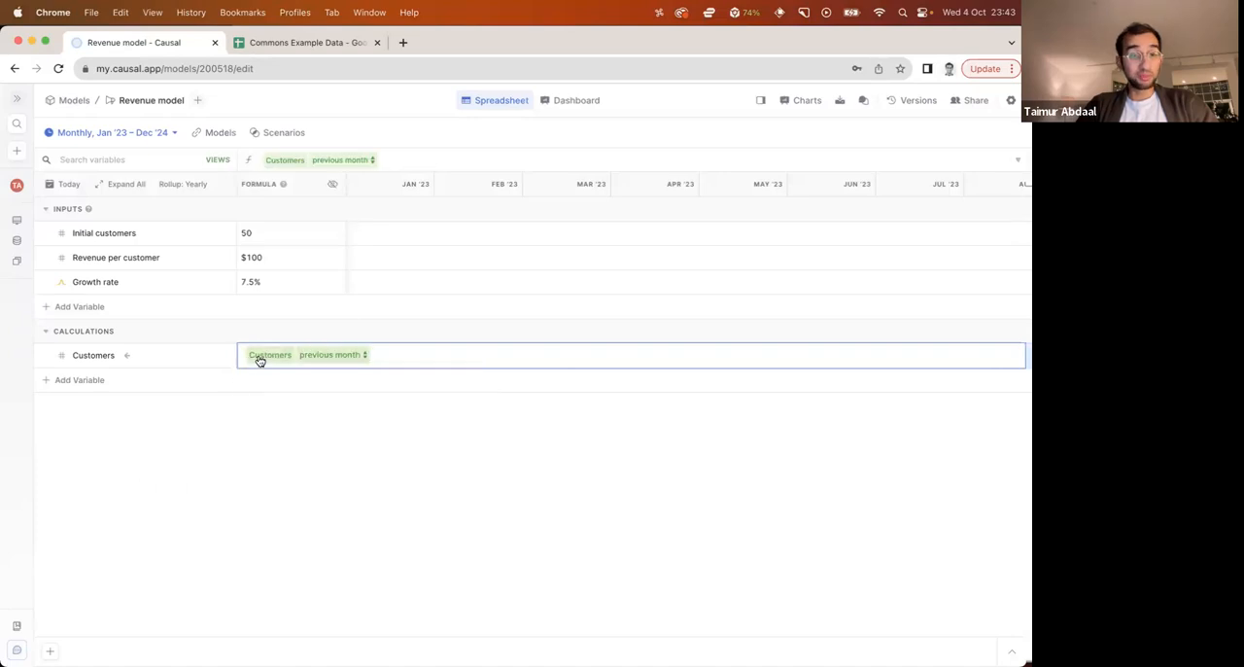
click(359, 357)
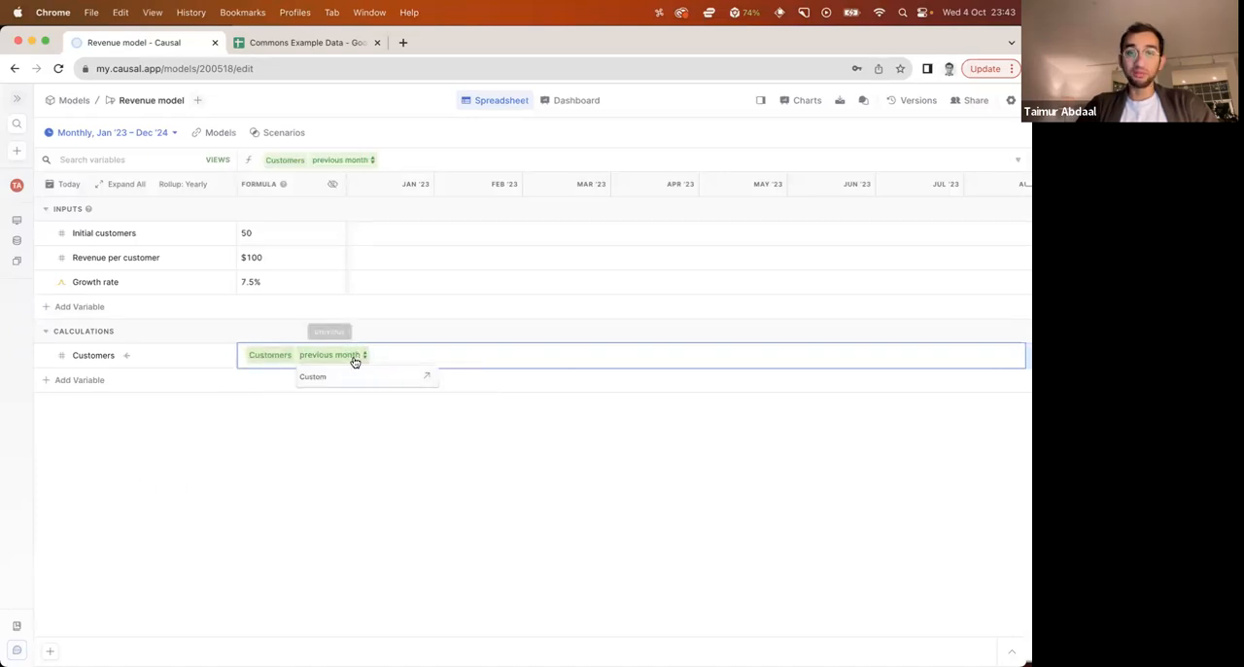
text(* (1 + gro)
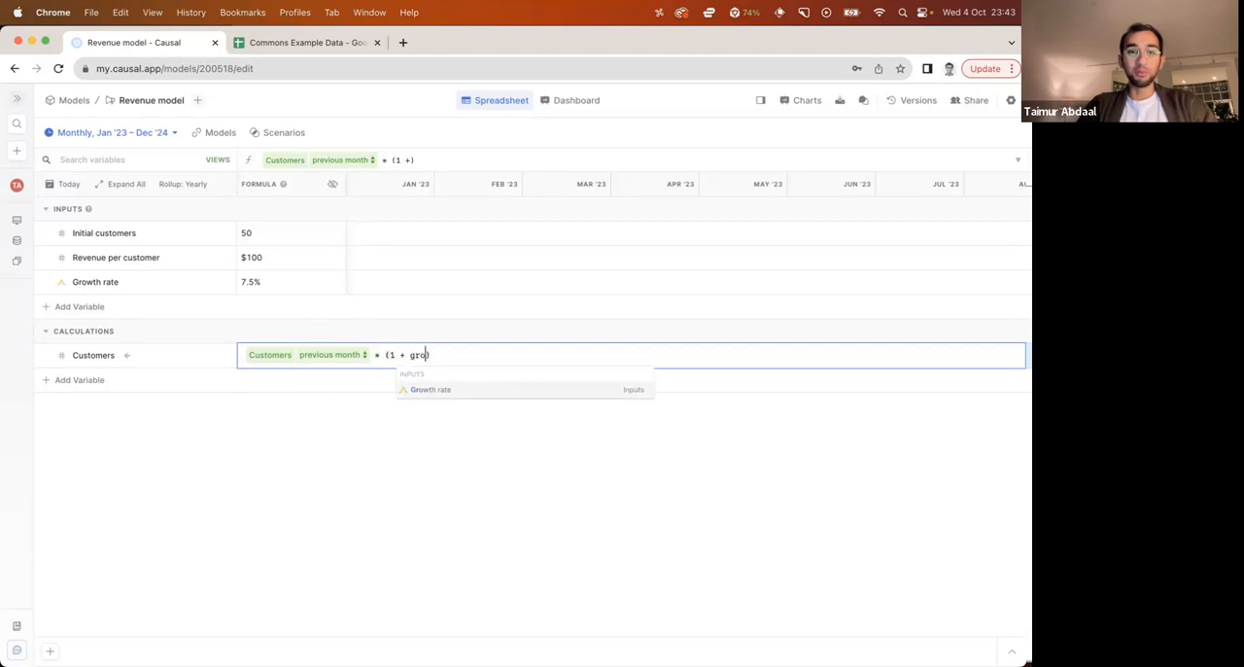
text(wth rate)
key(Return)
drag(506, 353, 391, 352)
click(391, 352)
click(511, 354)
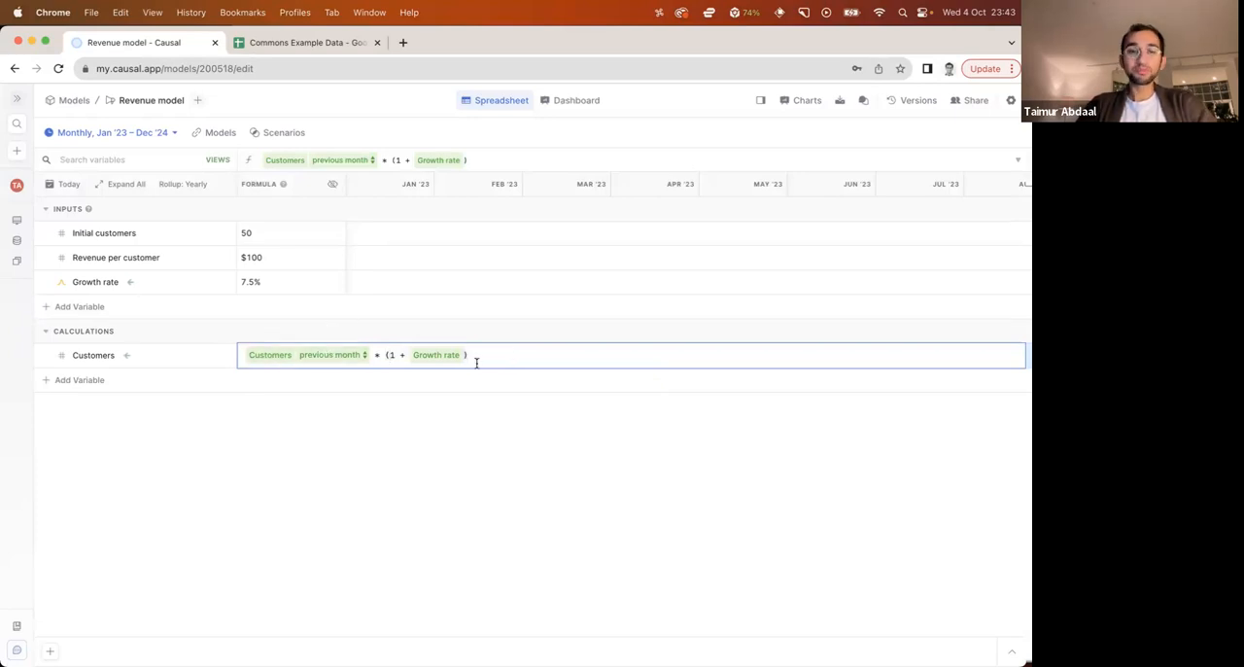
key(Return)
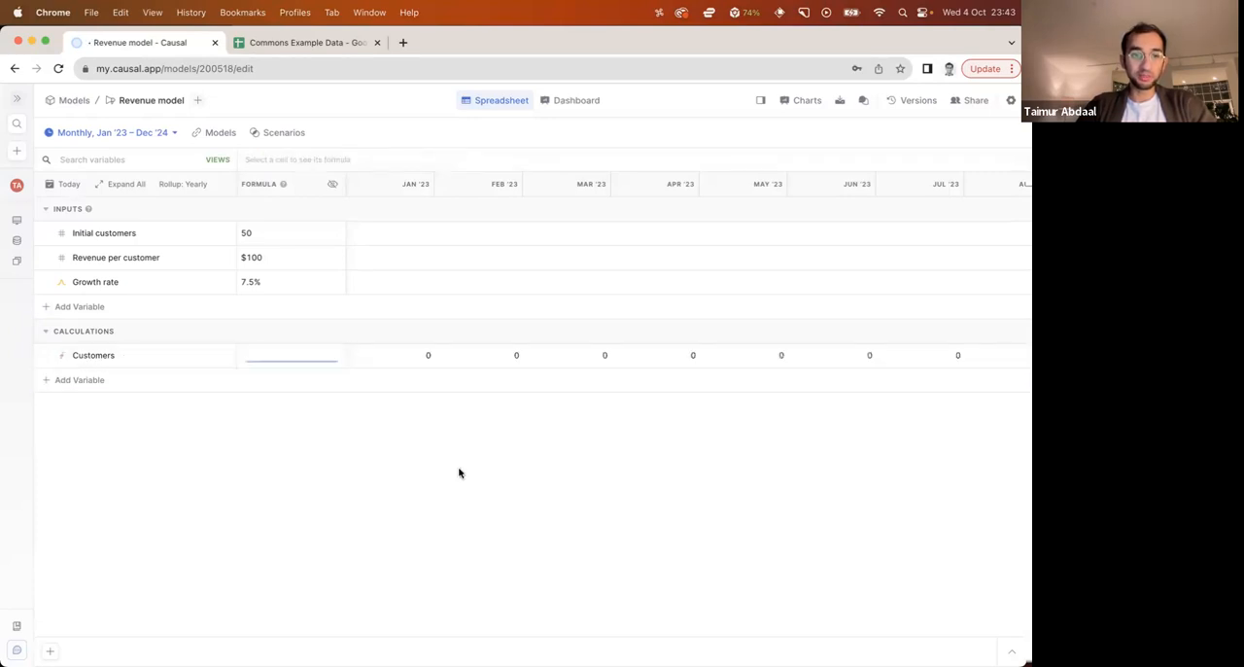
Set the Jan '23 cell of Customers to the Initial customers variable and review the monthly projection through 2024
scroll(481, 353, right, 10)
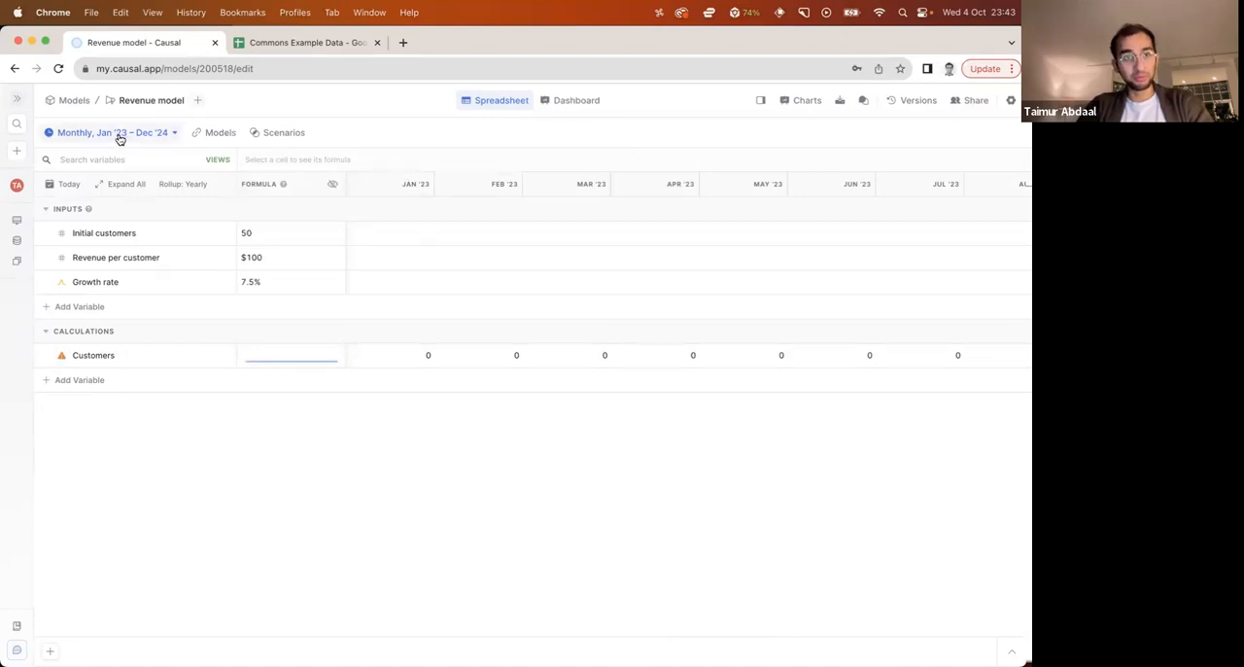
click(406, 363)
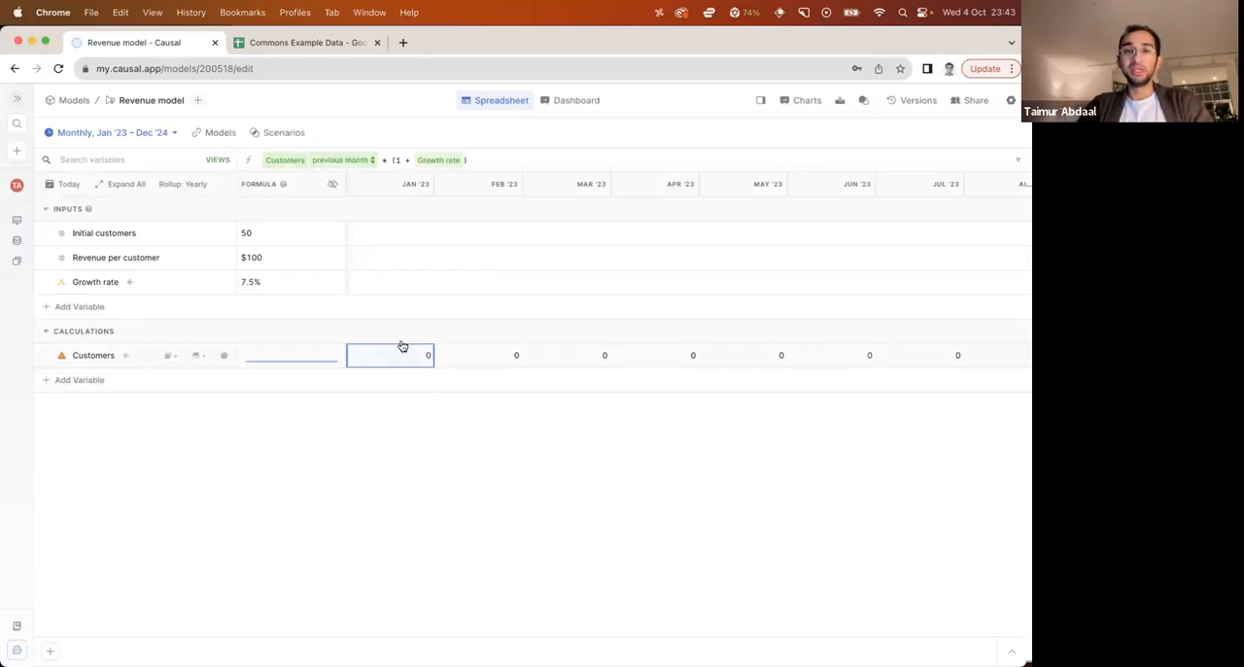
click(484, 366)
click(586, 361)
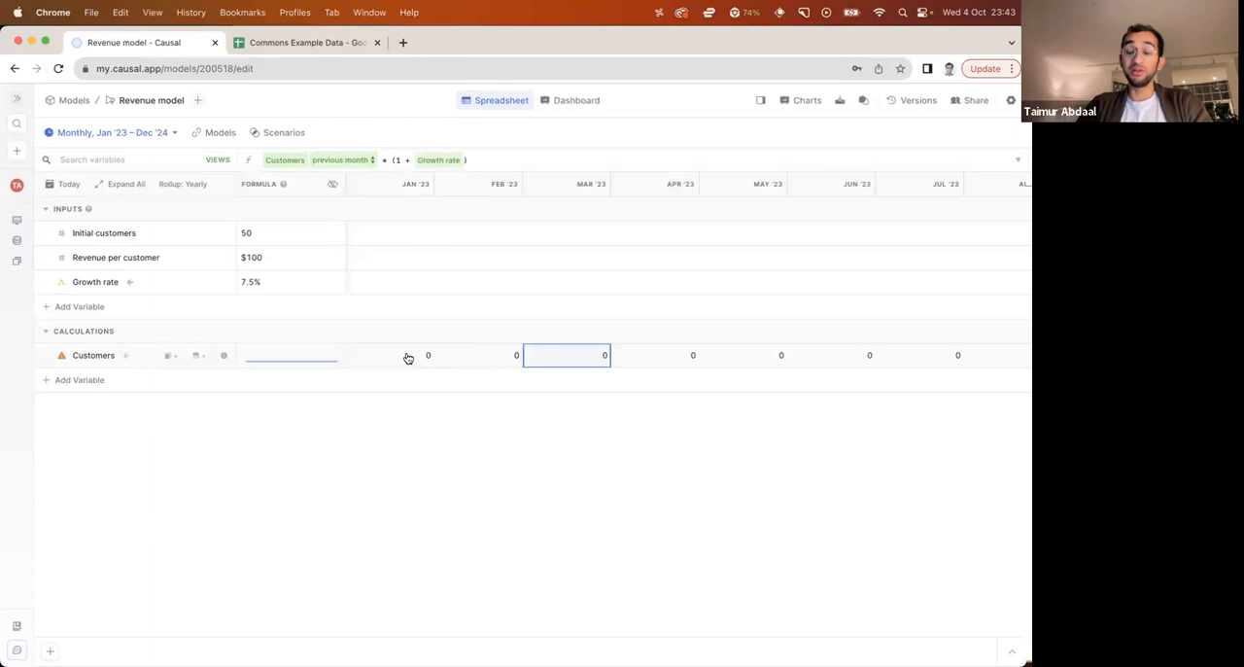
click(408, 357)
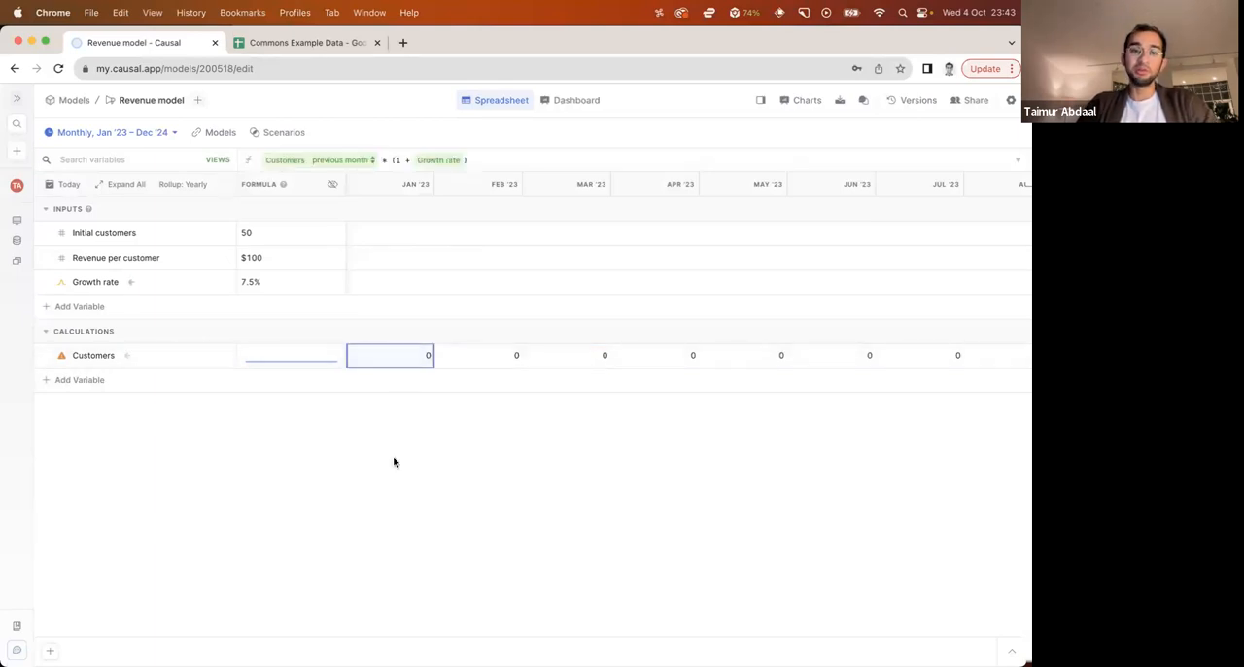
text(initi)
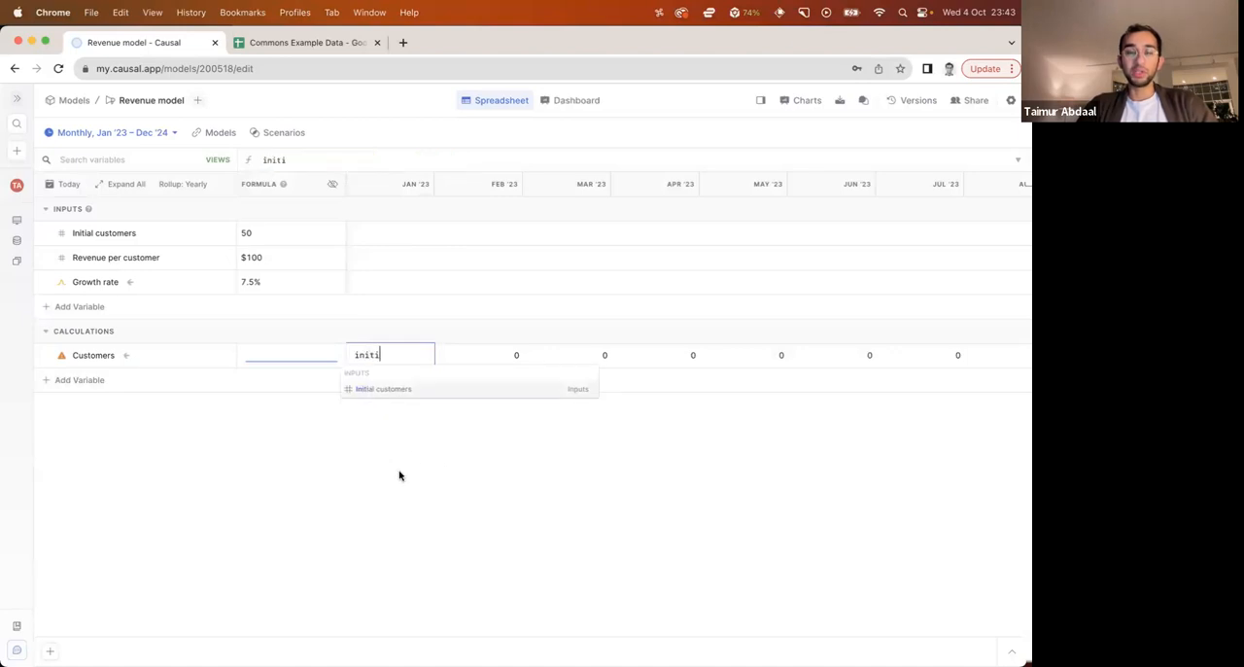
click(411, 389)
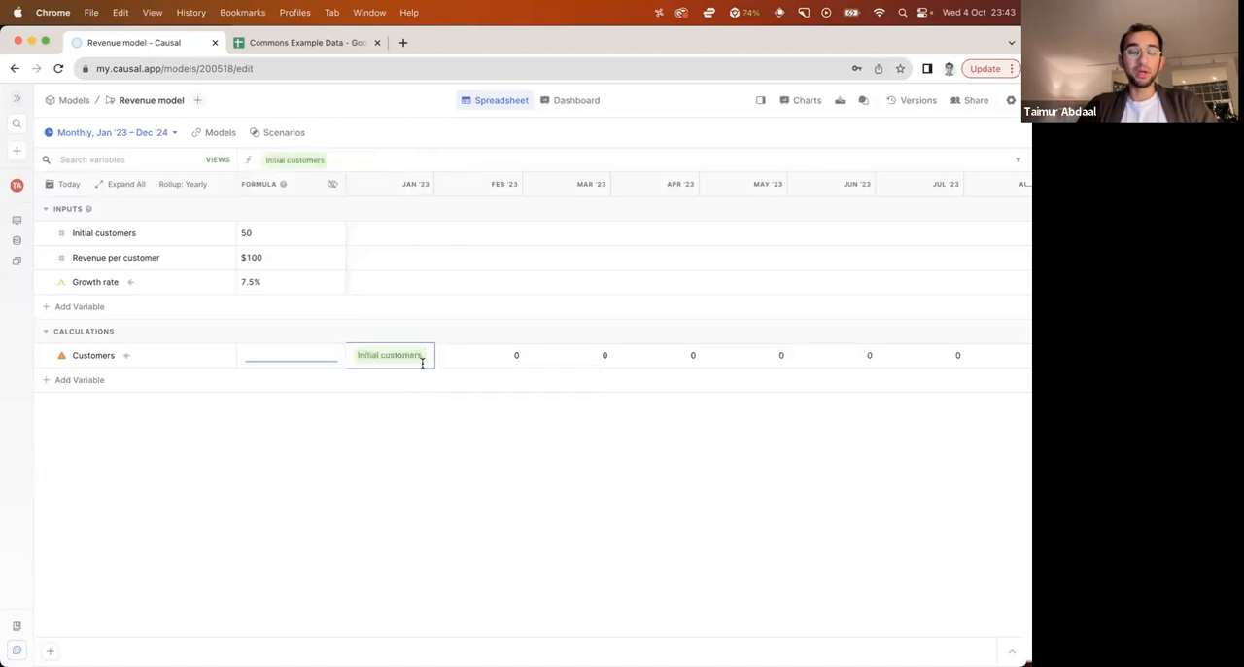
key(Return)
click(425, 471)
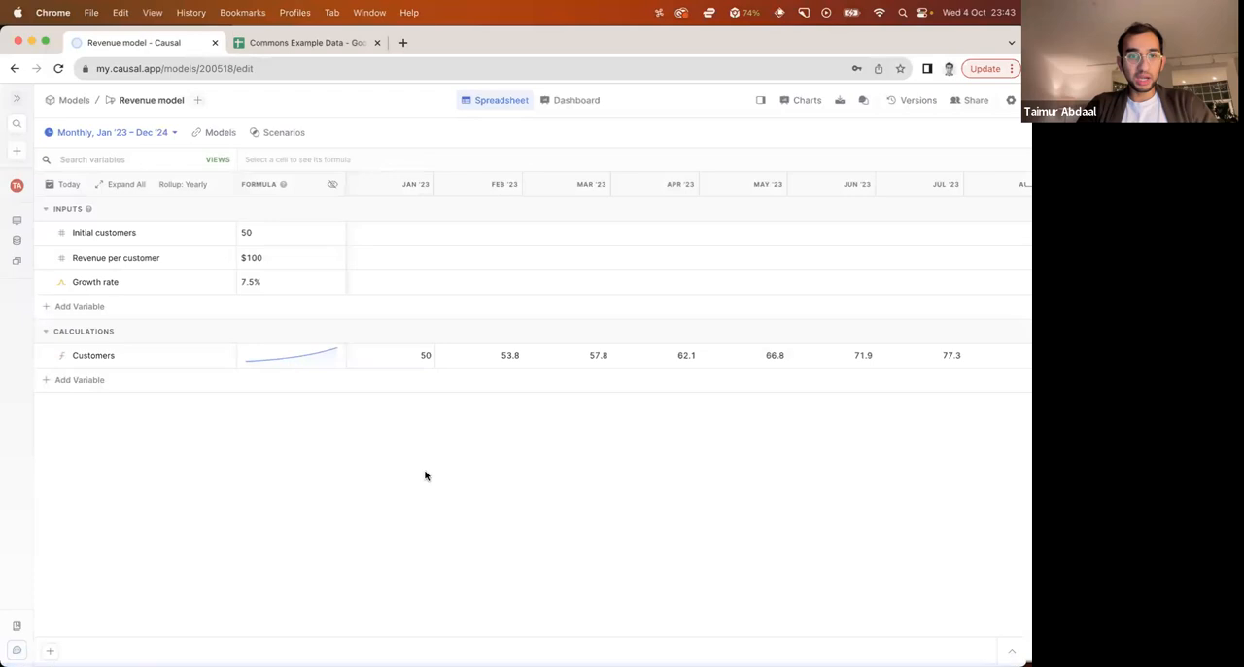
scroll(513, 360, right, 10)
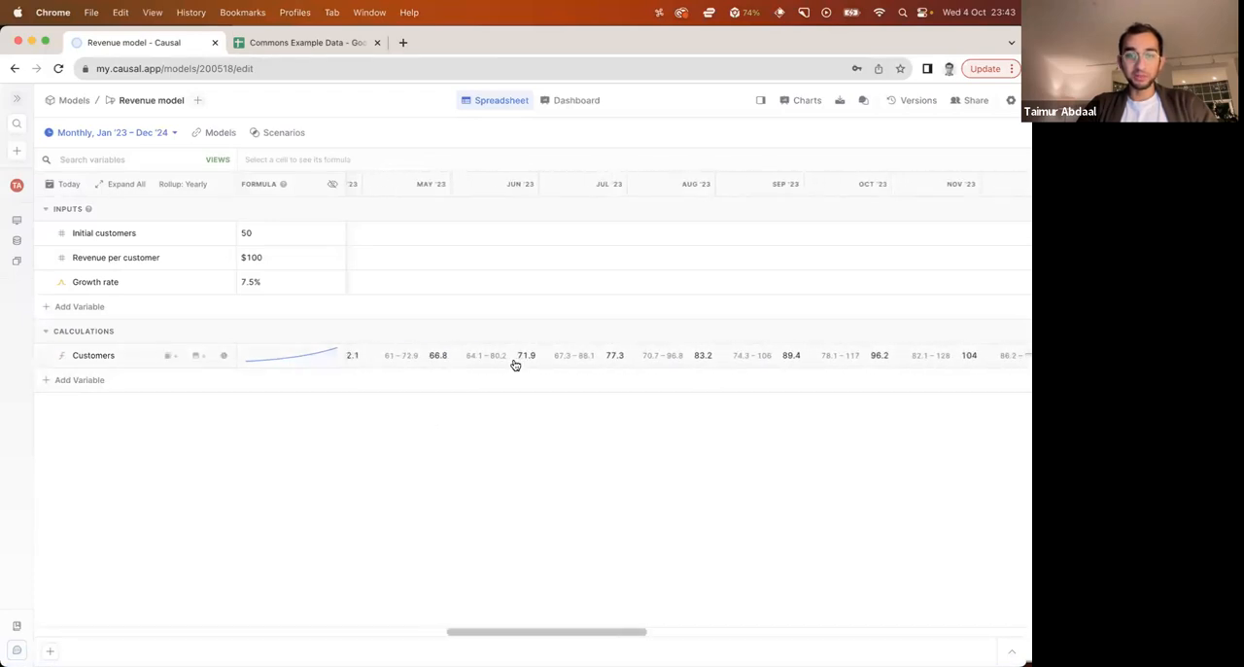
scroll(516, 364, right, 15)
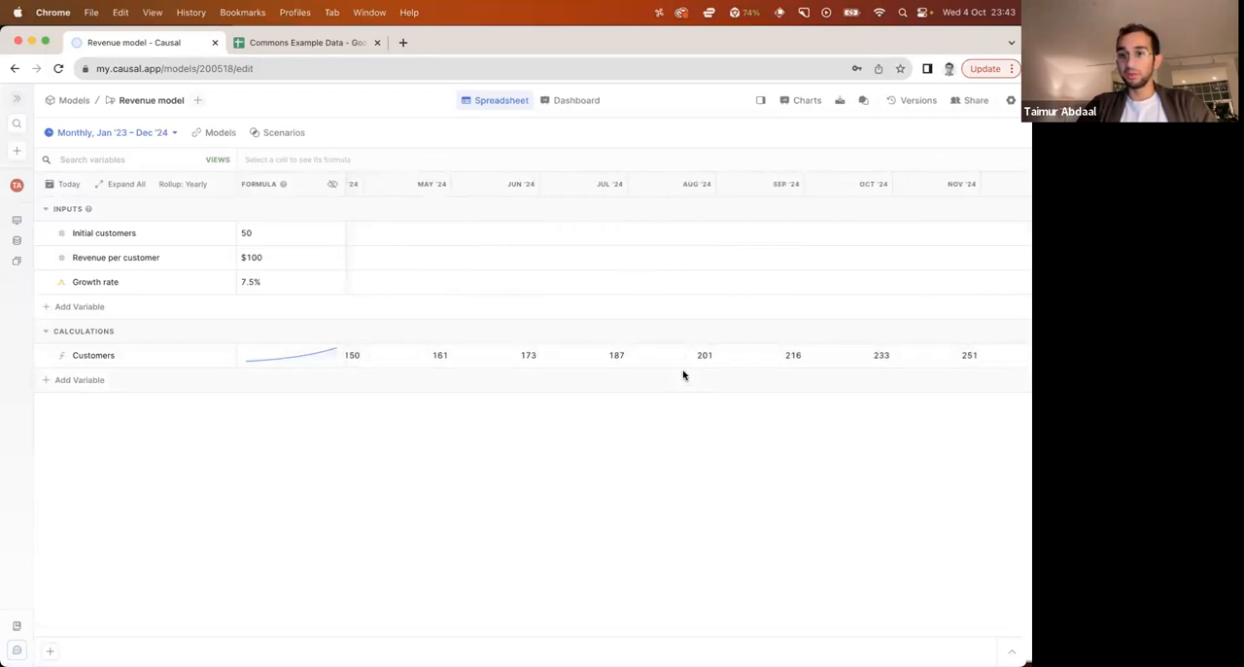
Add a variable named "Revenue" to the Calculations section
scroll(674, 363, right, 1)
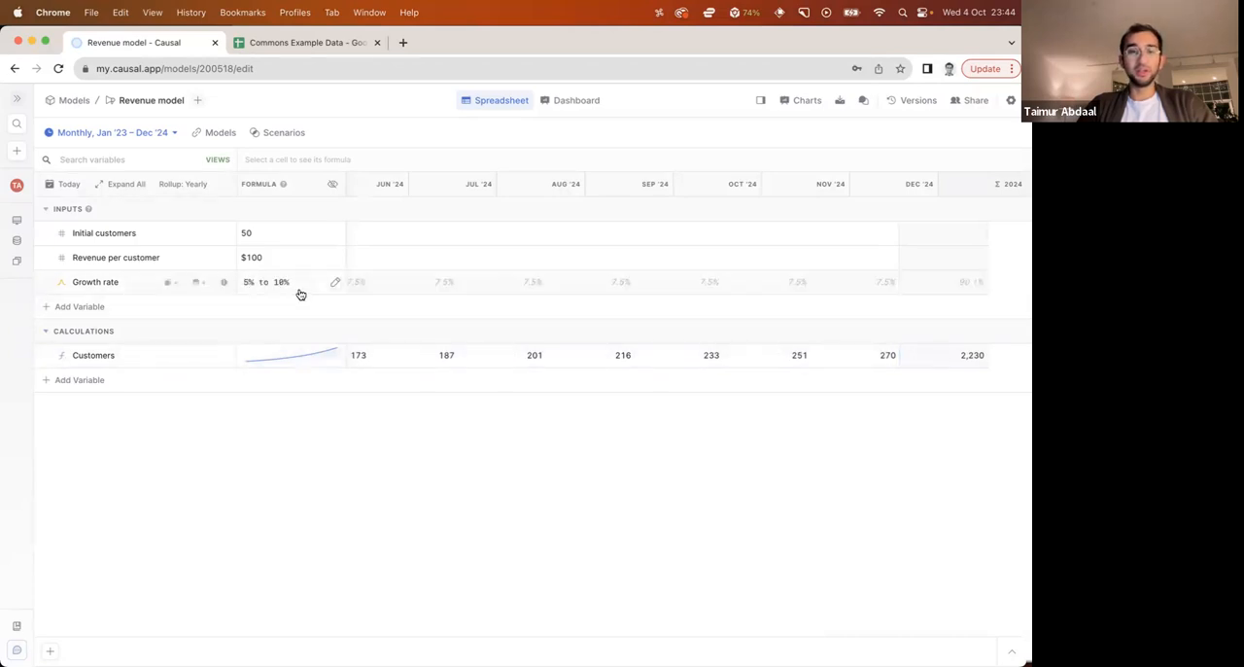
scroll(437, 362, left, 15)
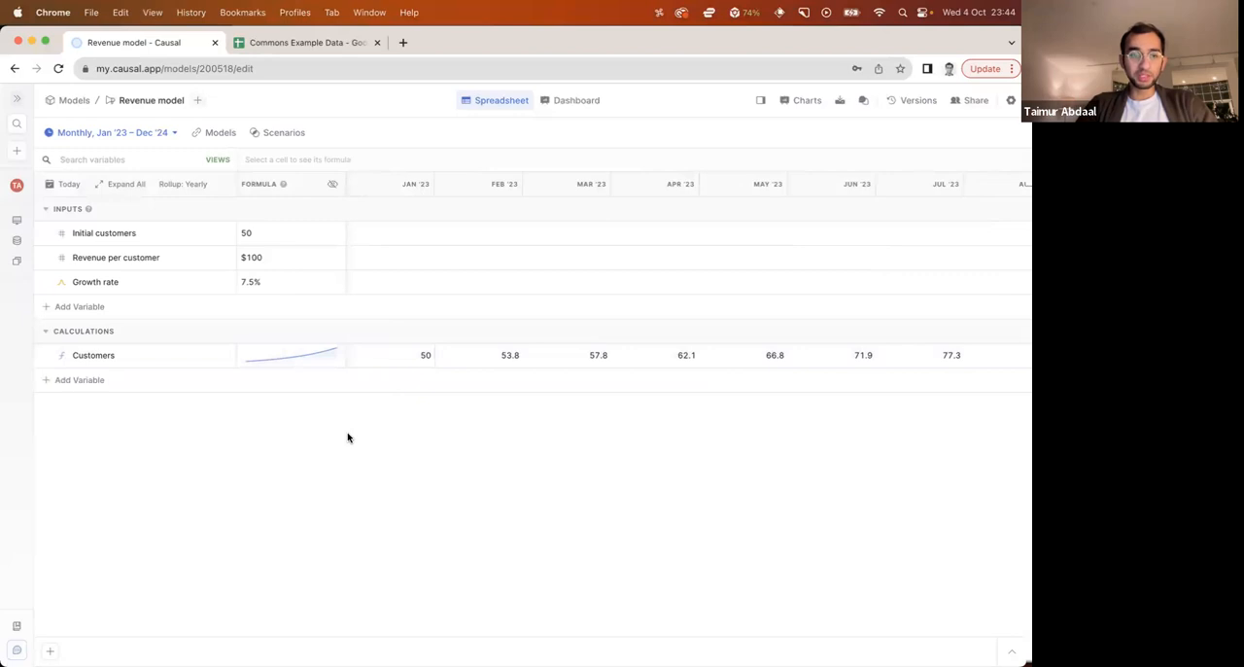
click(103, 378)
text(Revenue)
key(Tab)
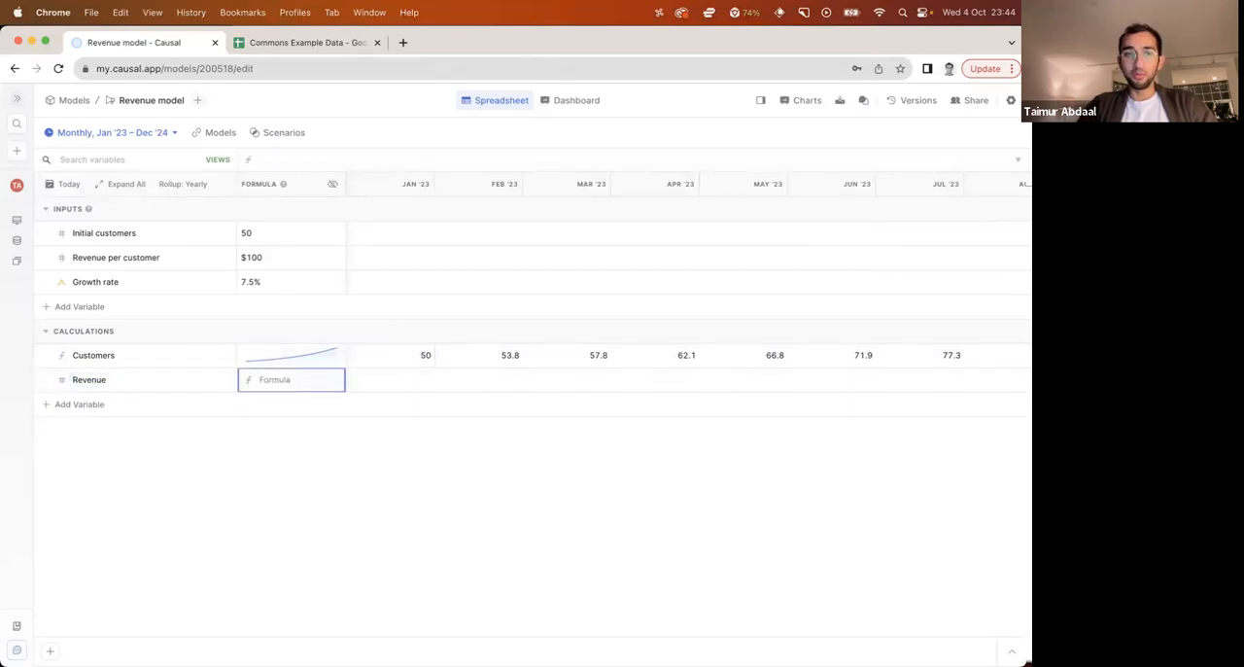
Set the Revenue formula to this month's Customers * Revenue per customer
text(customers)
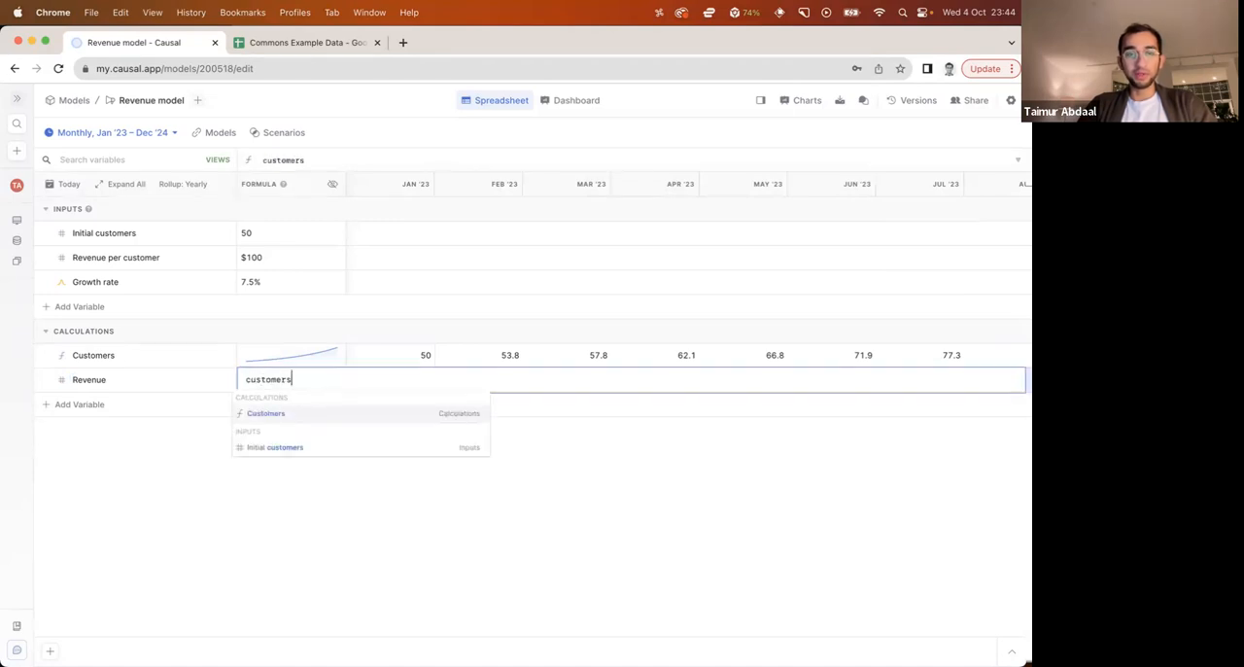
key(Return)
text(* revenue)
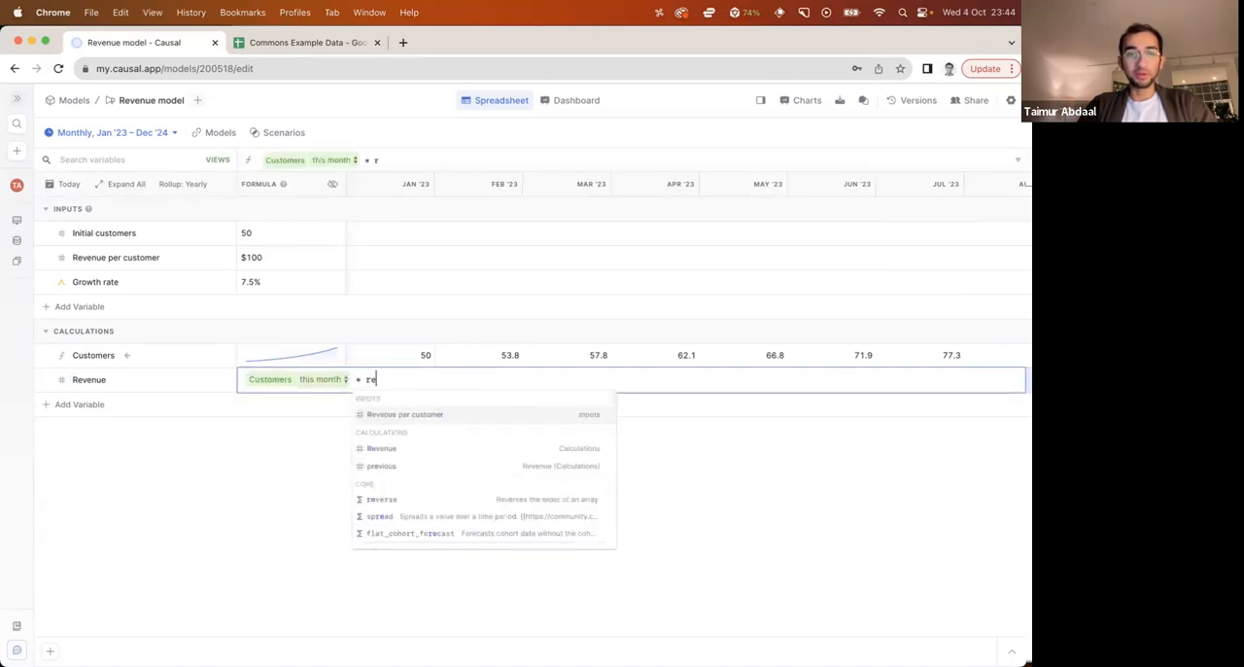
key(Down)
key(Return)
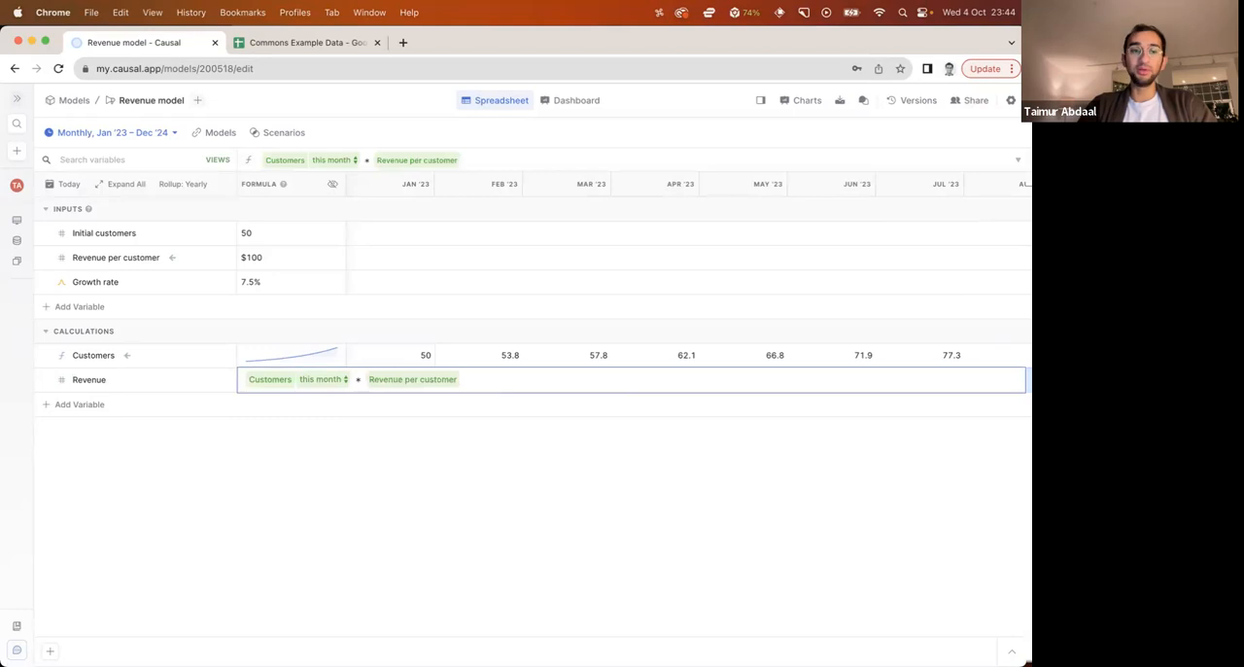
key(Return)
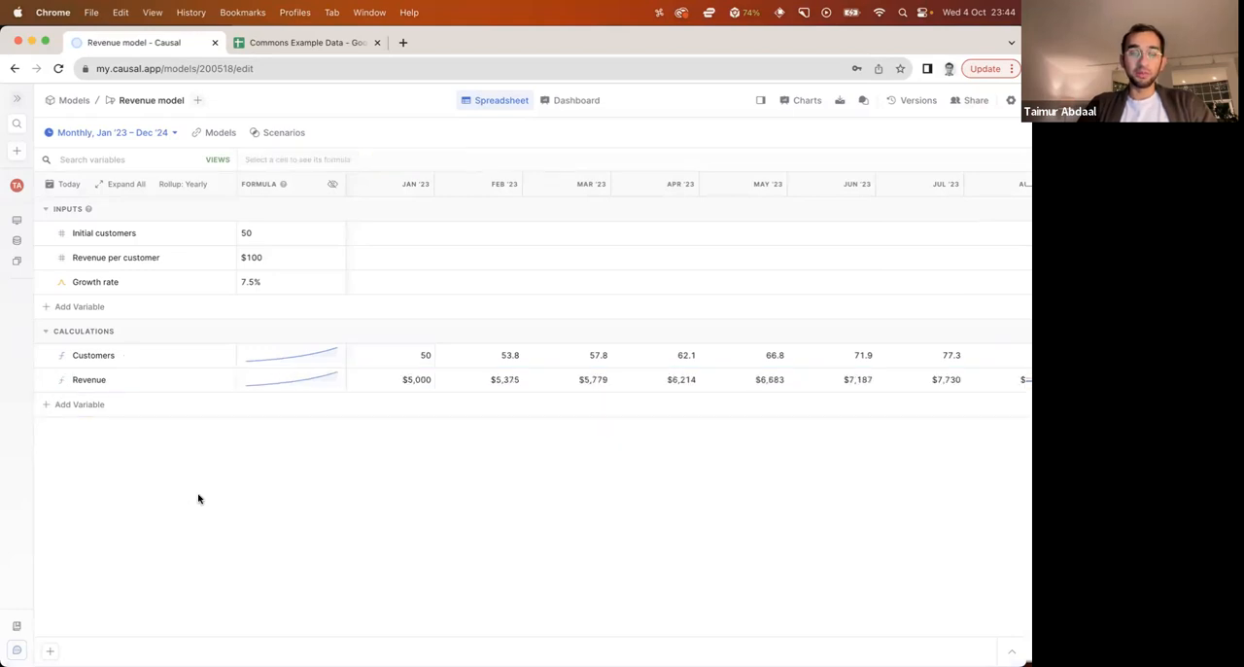
Add an input variable named "Profit margin" with the value 80%
click(84, 309)
text(Piofit margin)
key(Tab)
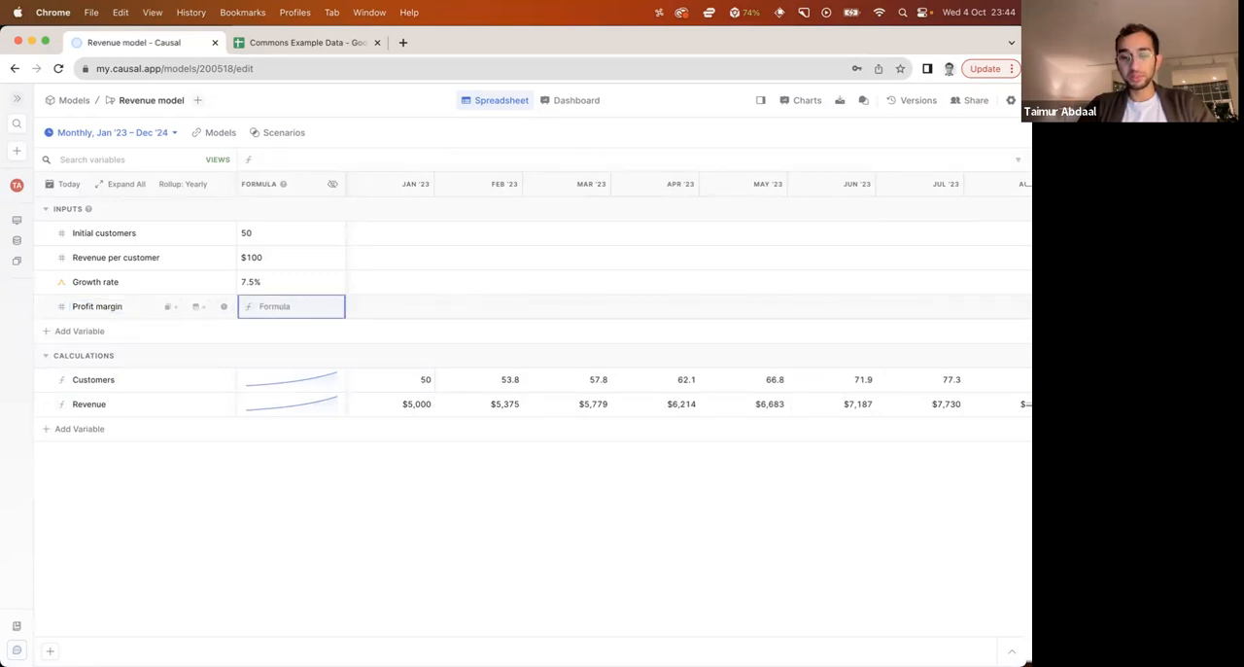
text(80%)
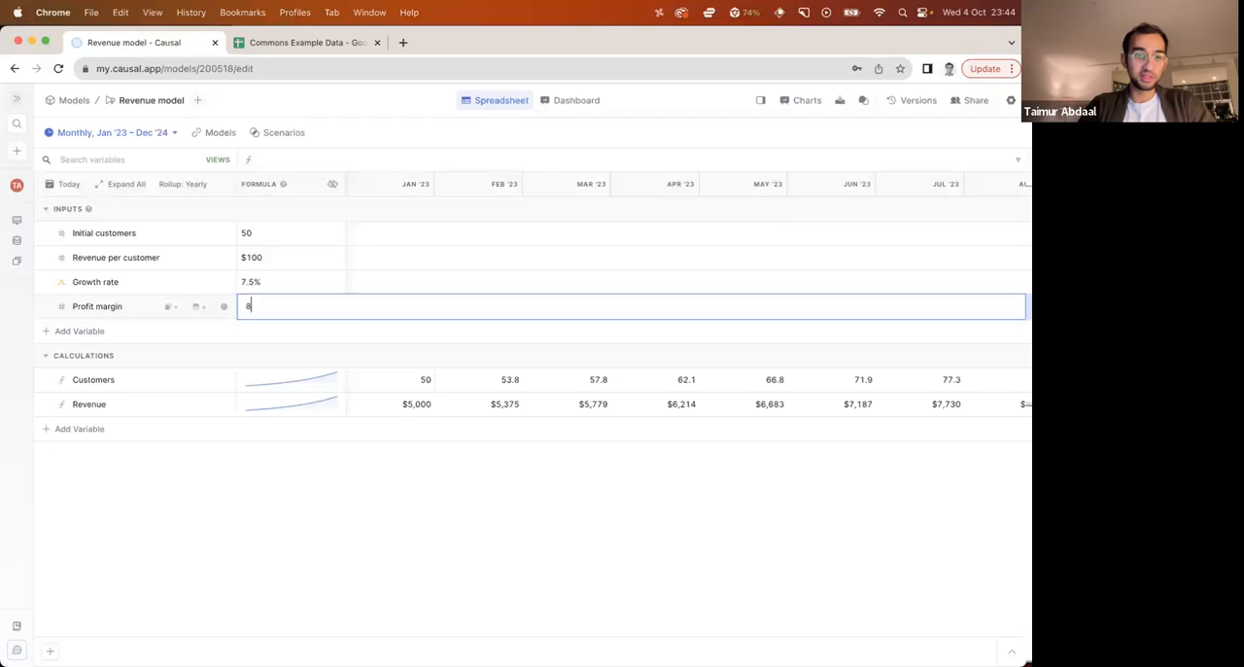
key(Return)
Add a "Profit" variable to the Calculations section with the formula this month's Revenue * Profit margin
click(81, 430)
text(Profit)
key(Tab)
text(revenue)
key(Return)
text(* profit)
key(Down)
key(Return)
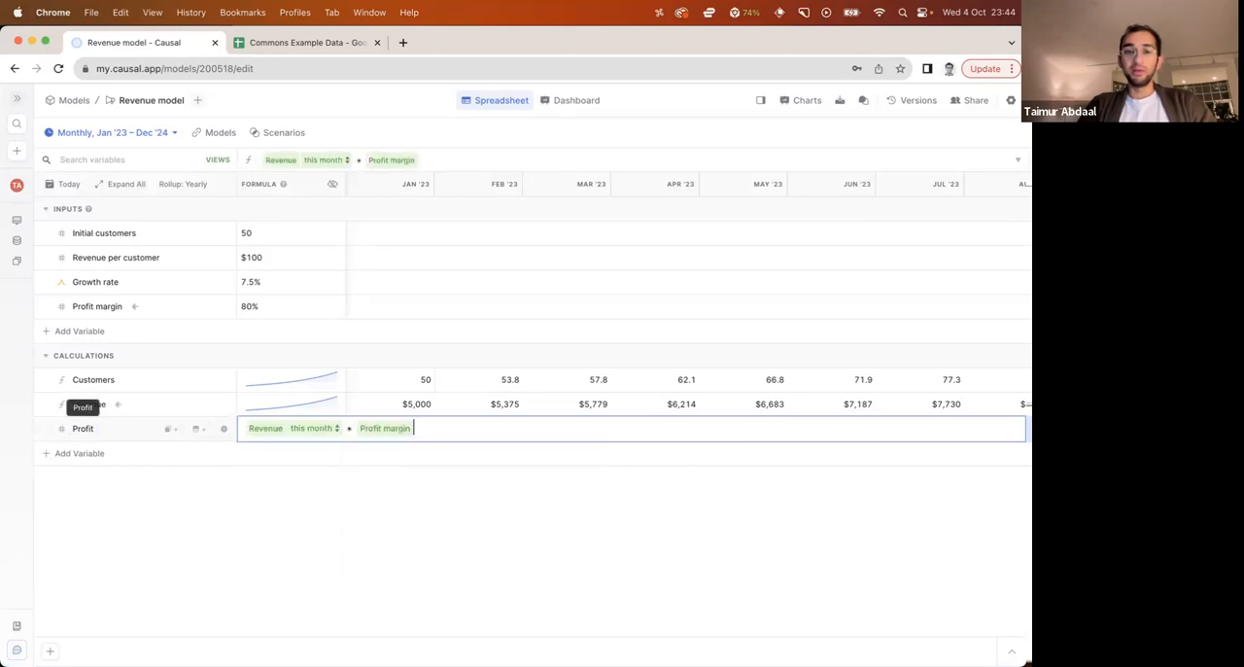
key(Return)
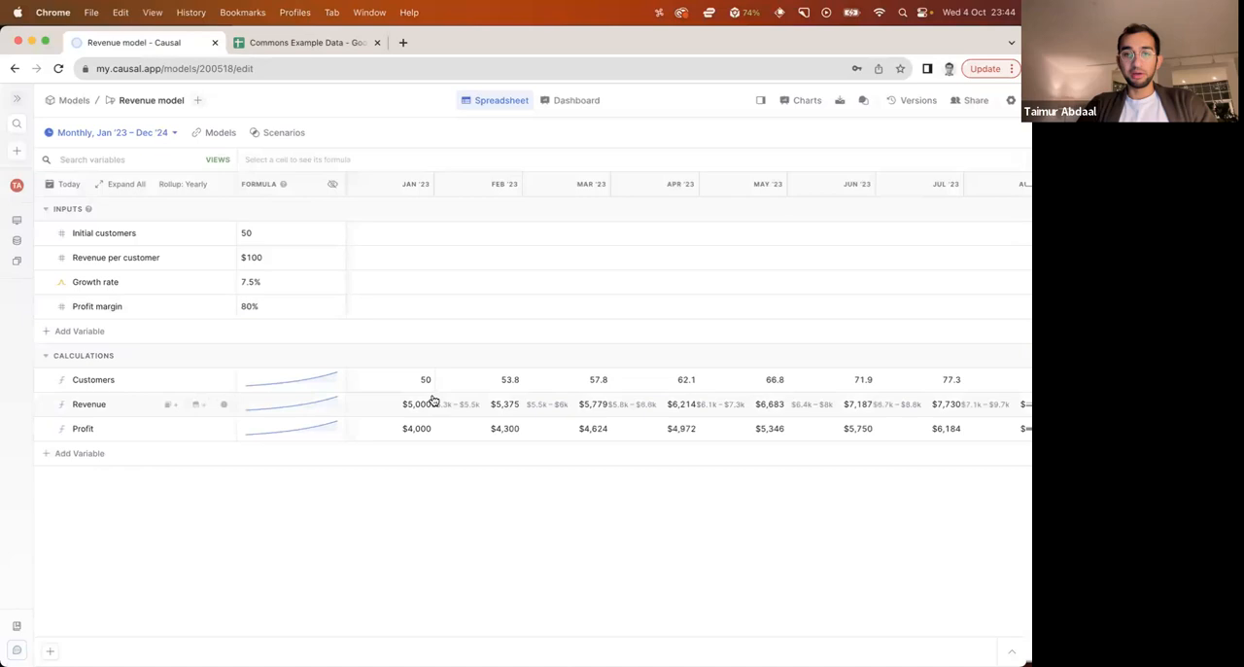
Display the formulas of all variables, switch back to values and review the monthly Revenue and Profit projections
click(335, 185)
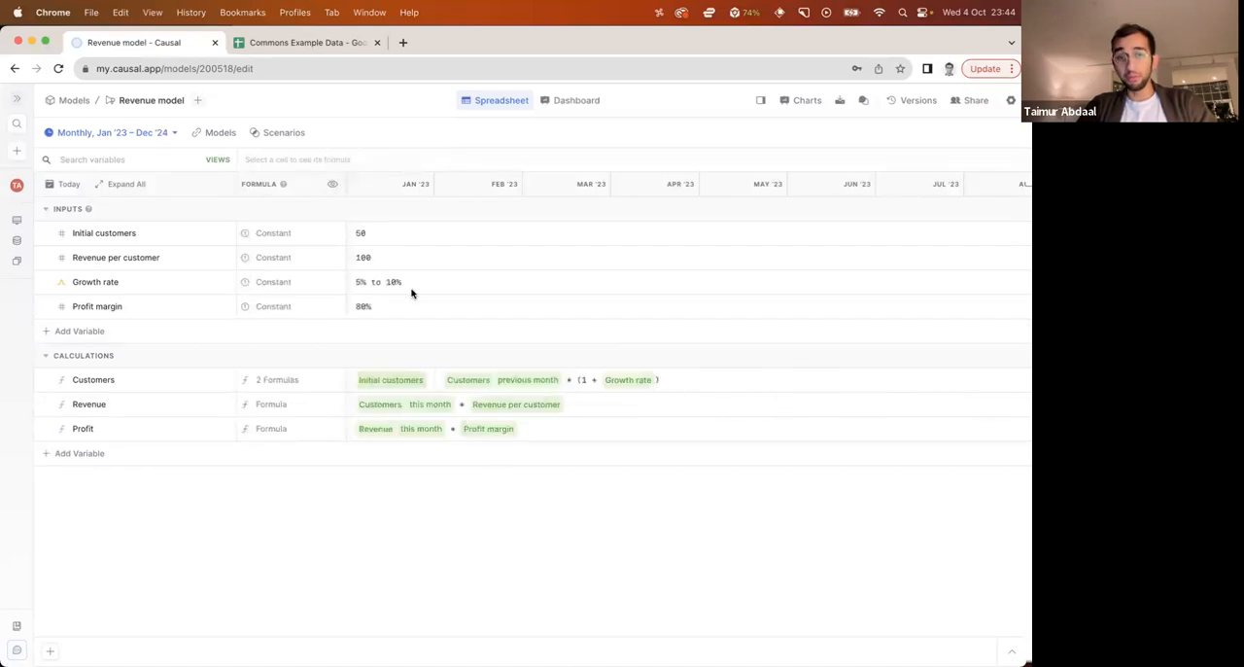
click(332, 184)
scroll(469, 422, right, 15)
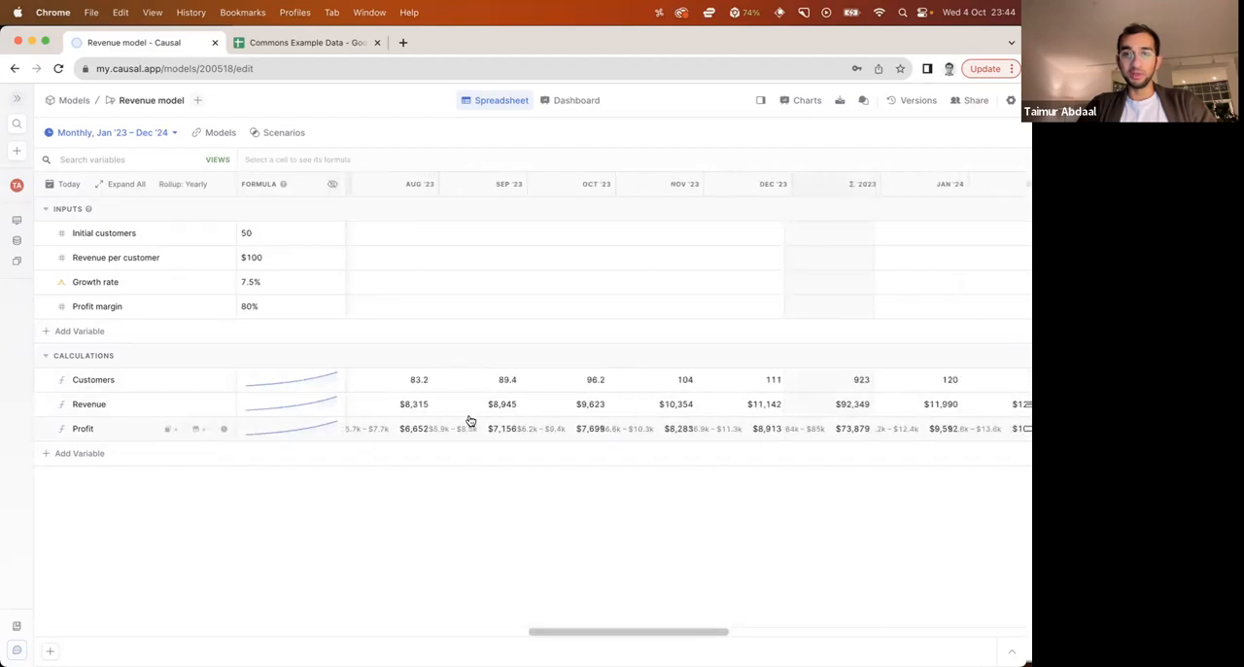
scroll(469, 422, left, 15)
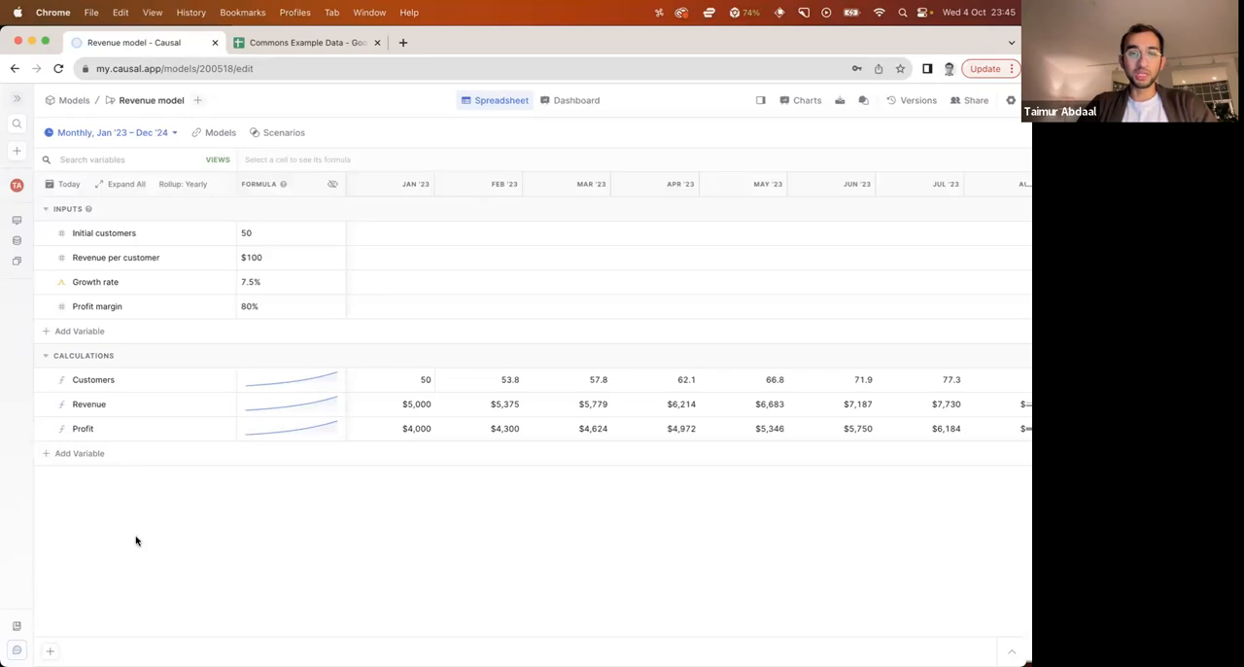
Create a bar chart of Customers and a line chart of Revenue
right_click(113, 386)
mouse_move(164, 450)
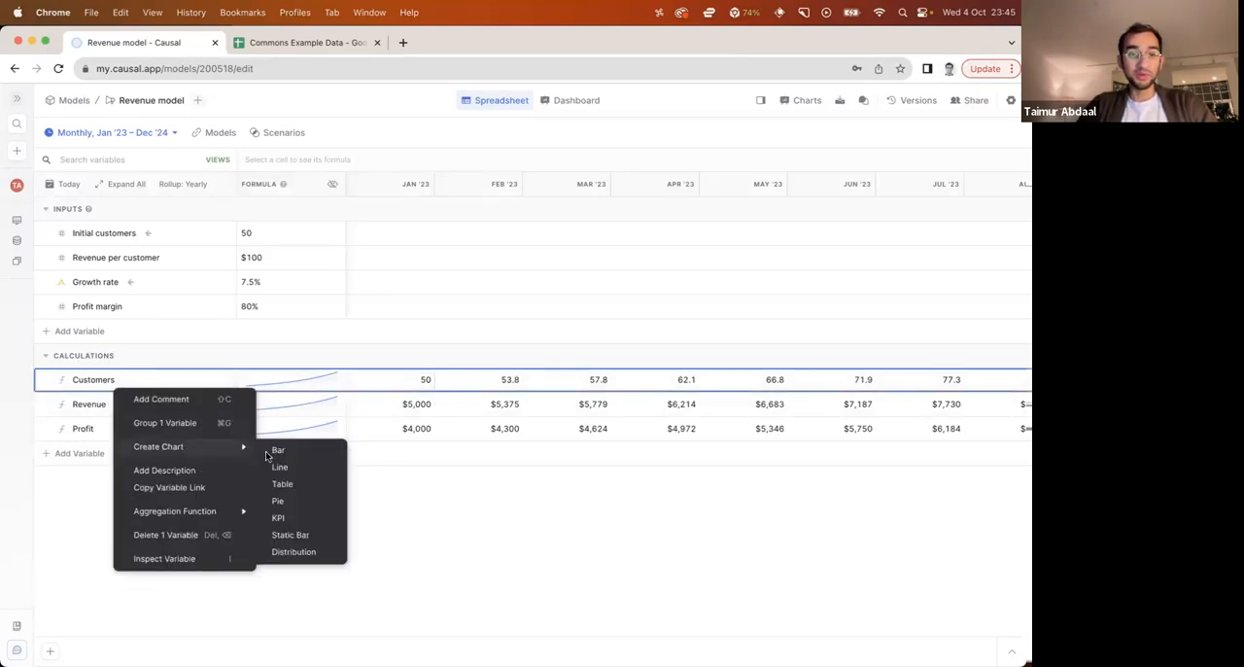
click(265, 451)
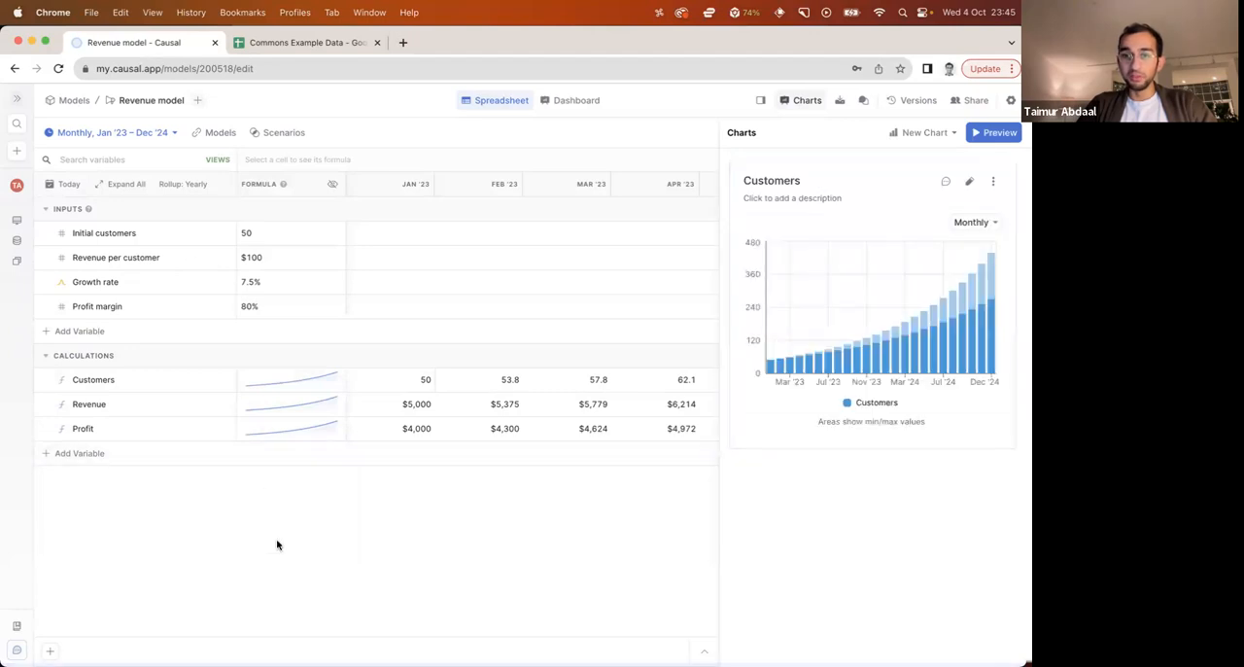
right_click(101, 407)
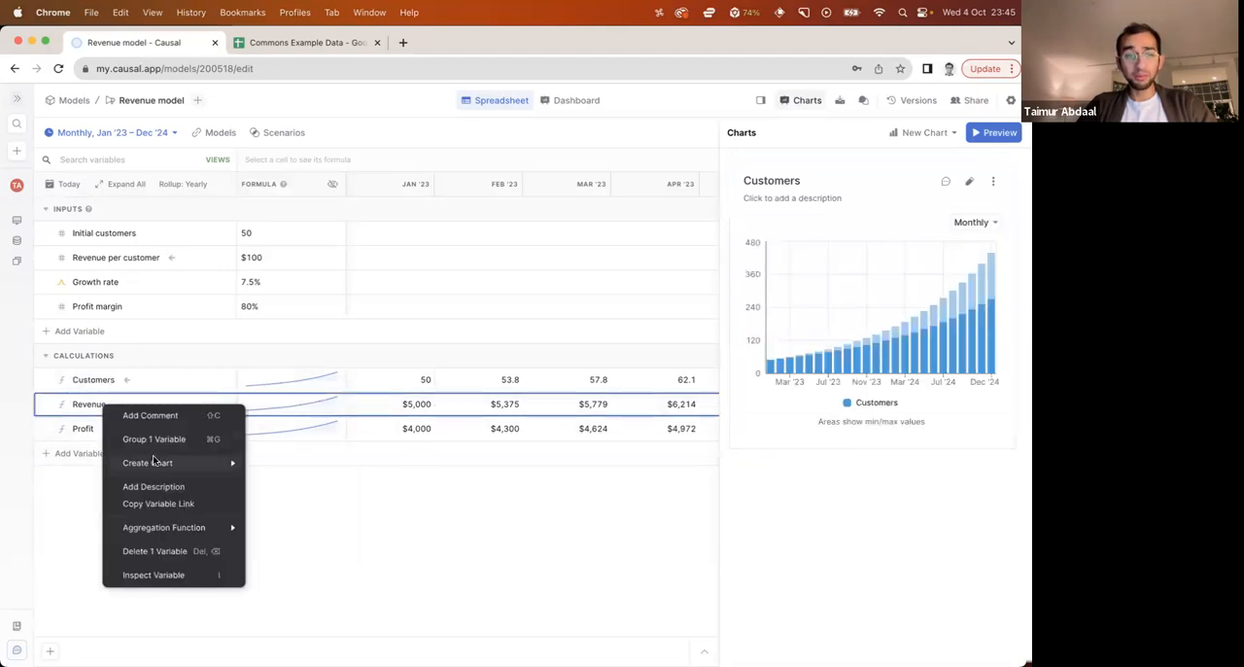
mouse_move(160, 463)
click(269, 484)
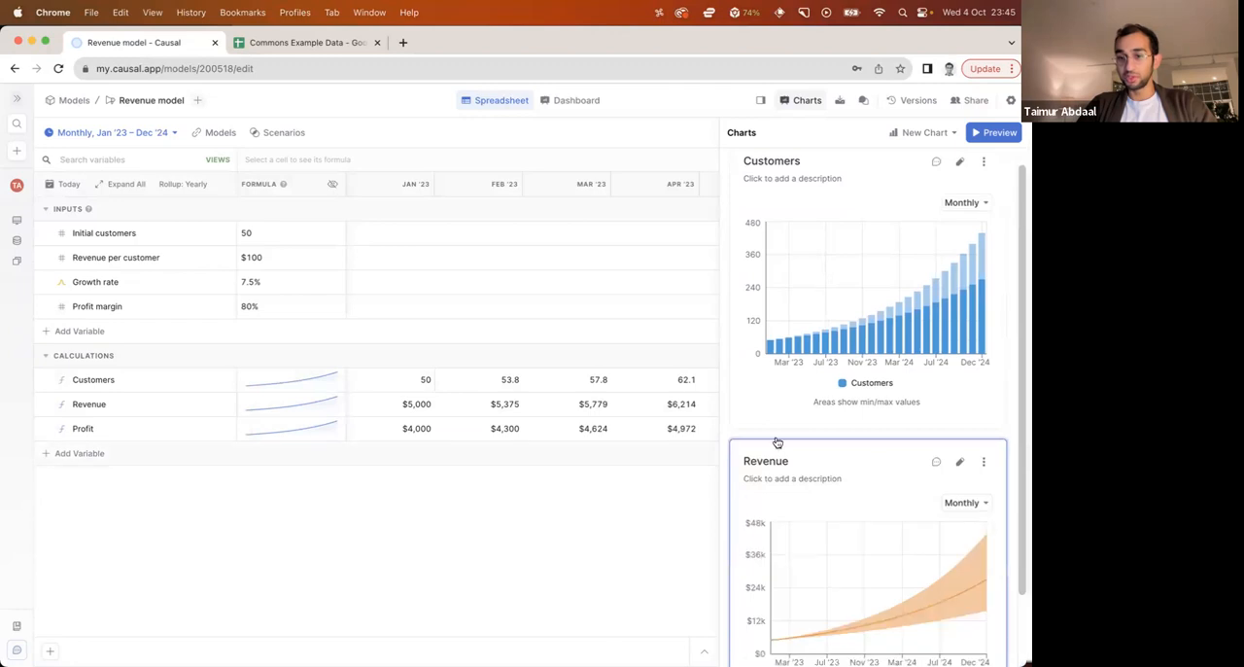
Create a table chart from the Customers, Revenue and Profit variables together
scroll(842, 444, down, 2)
click(93, 379)
shift+click(92, 429)
right_click(97, 431)
mouse_move(222, 468)
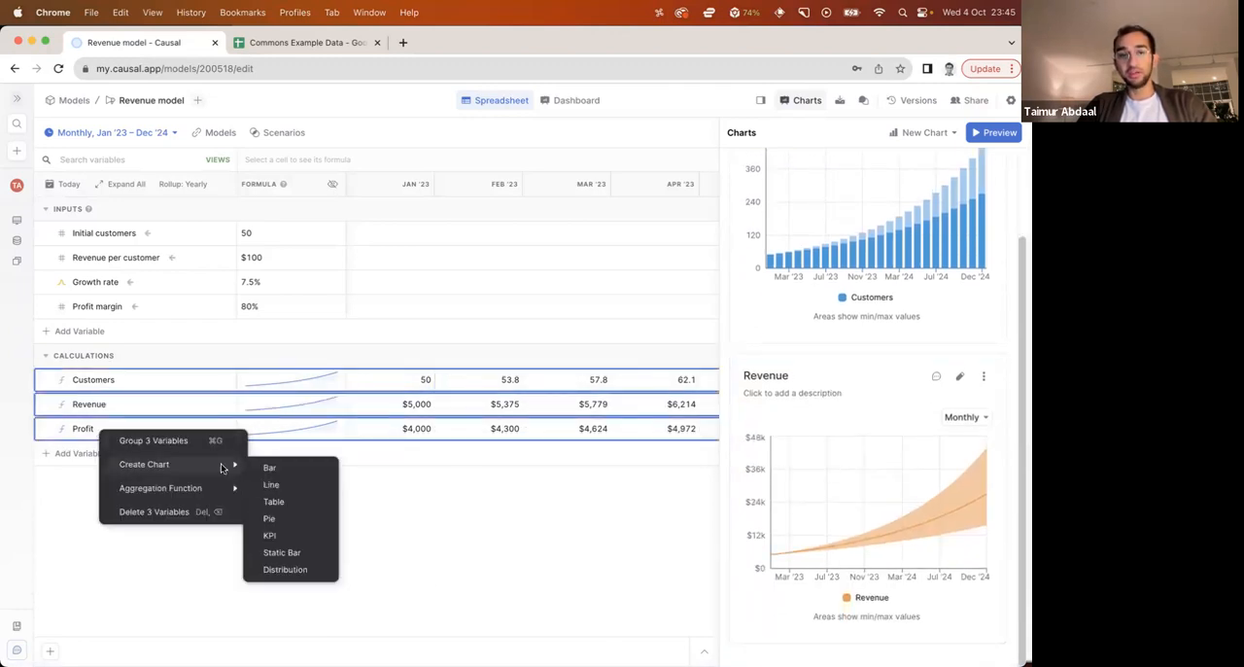
click(272, 502)
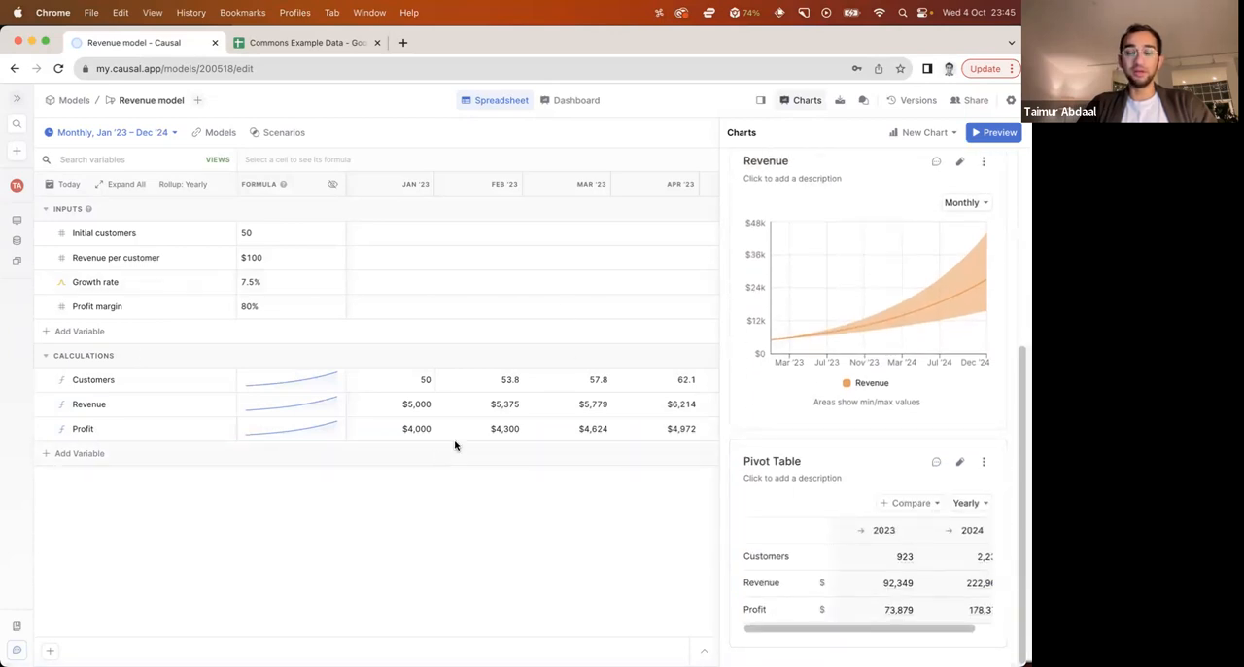
Open the model's dashboard to view the Customers chart, Revenue chart and pivot table
scroll(768, 366, up, 5)
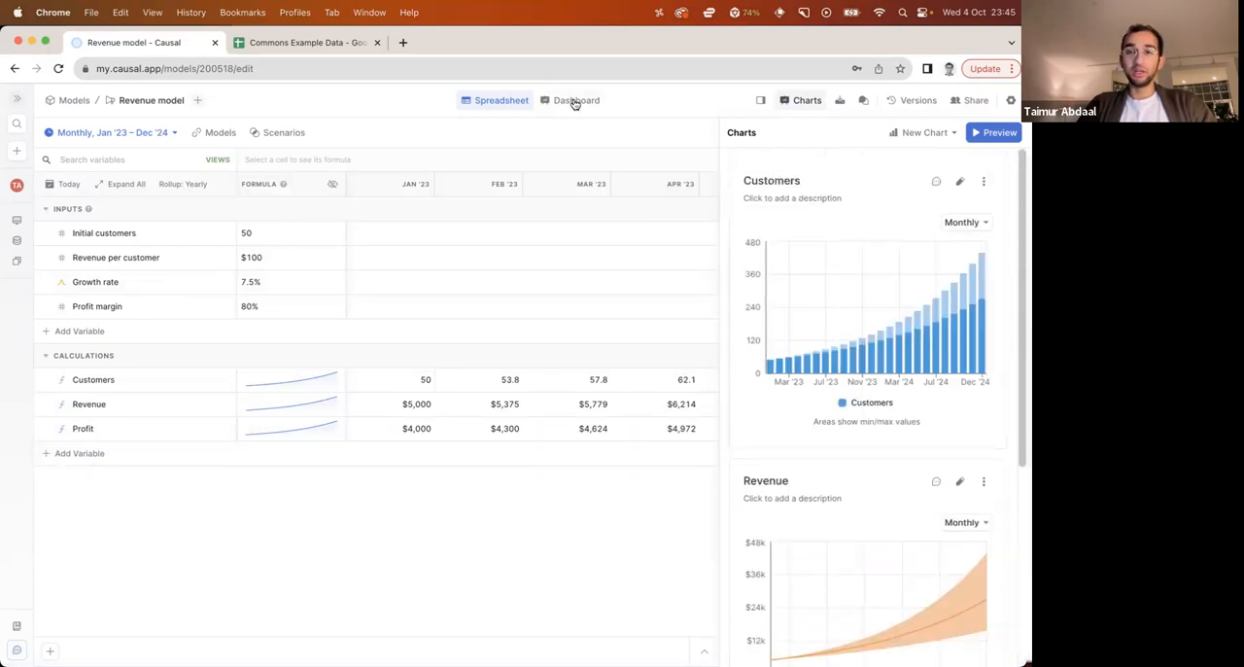
click(575, 102)
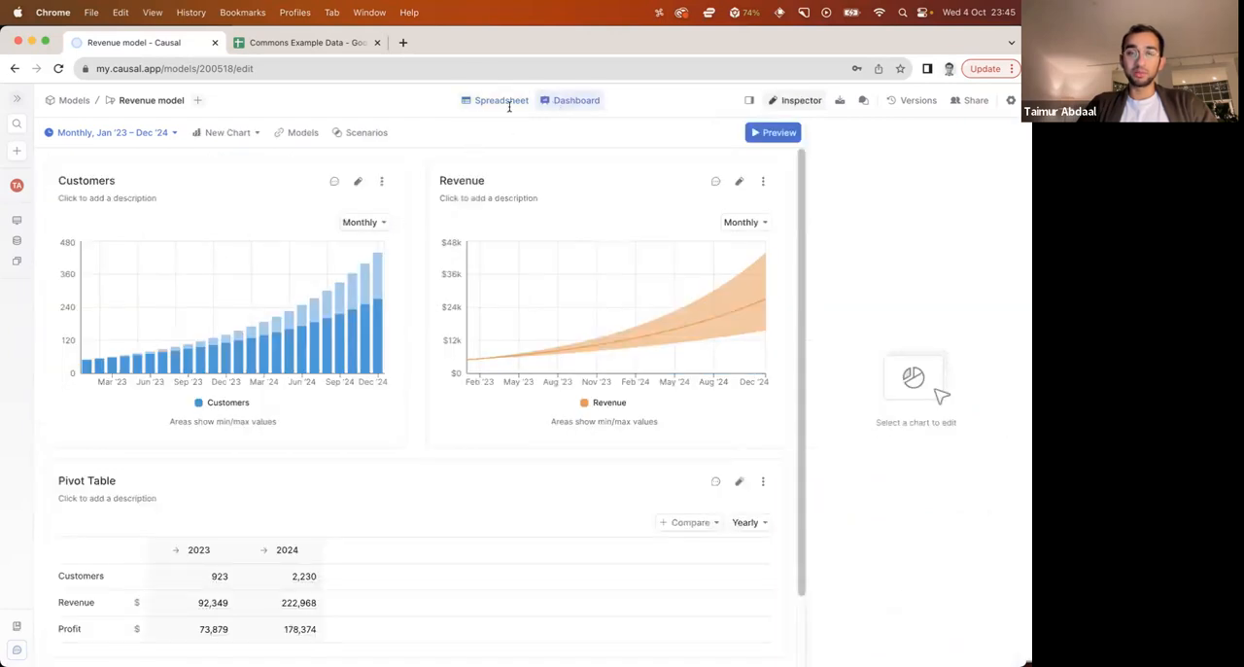
mouse_move(304, 370)
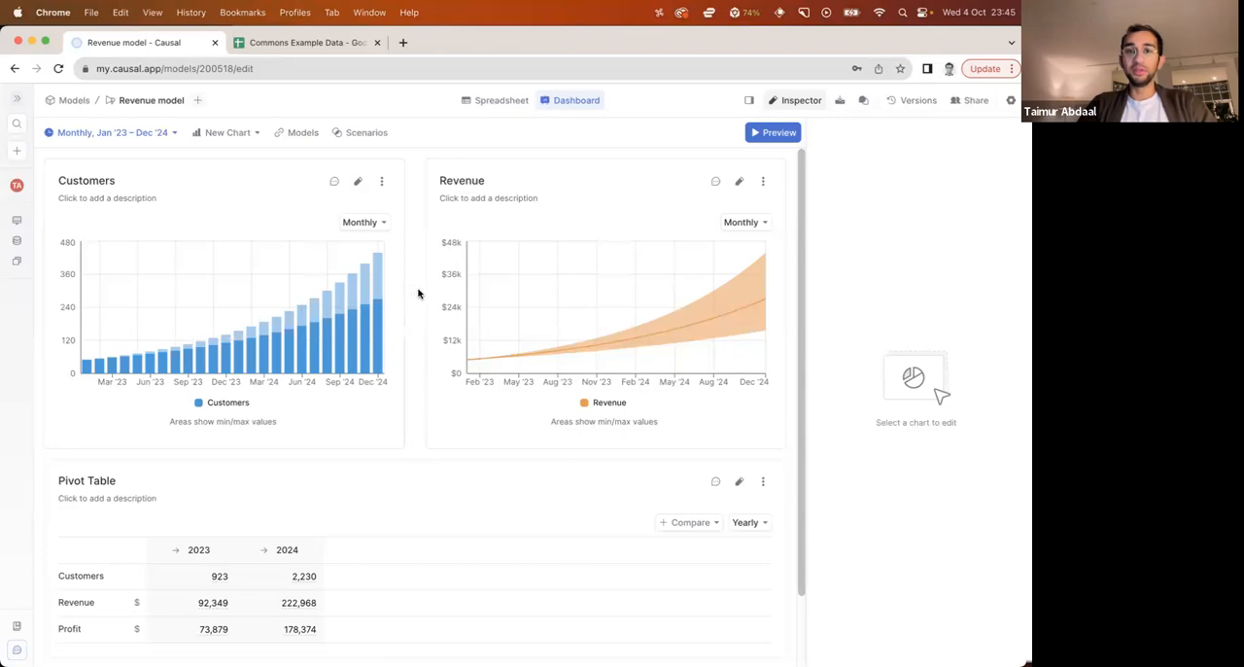
Try the quarterly time interval on the Revenue chart and return it to monthly
click(753, 224)
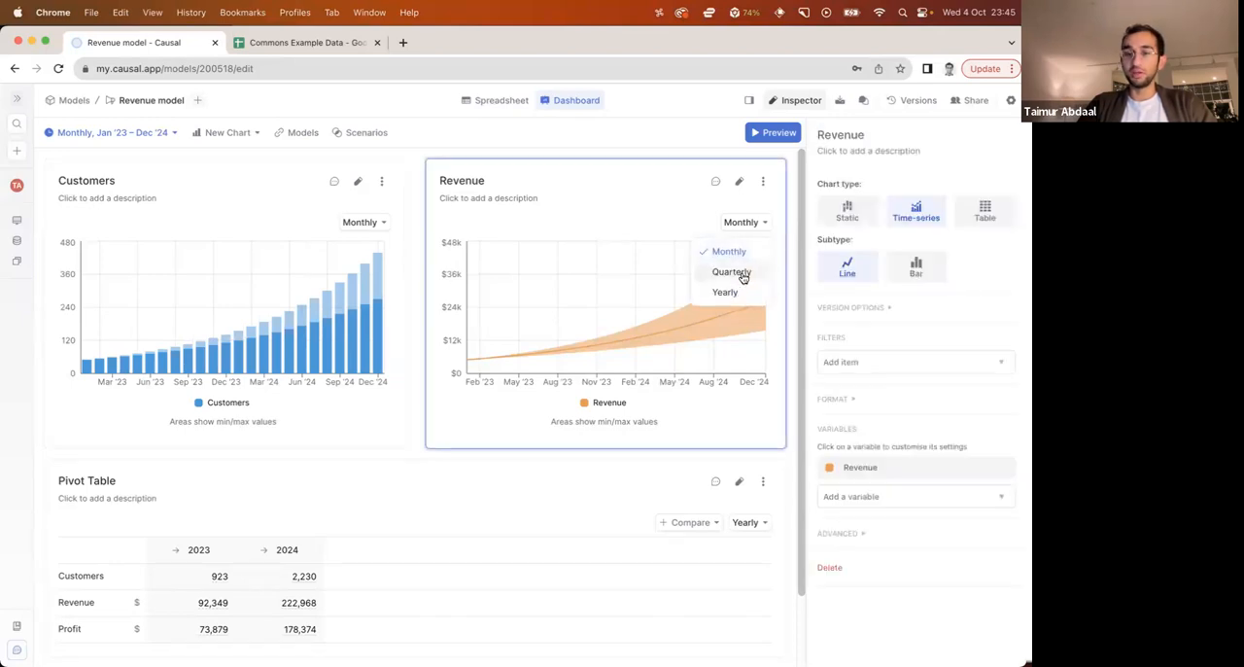
click(744, 276)
click(747, 222)
click(729, 251)
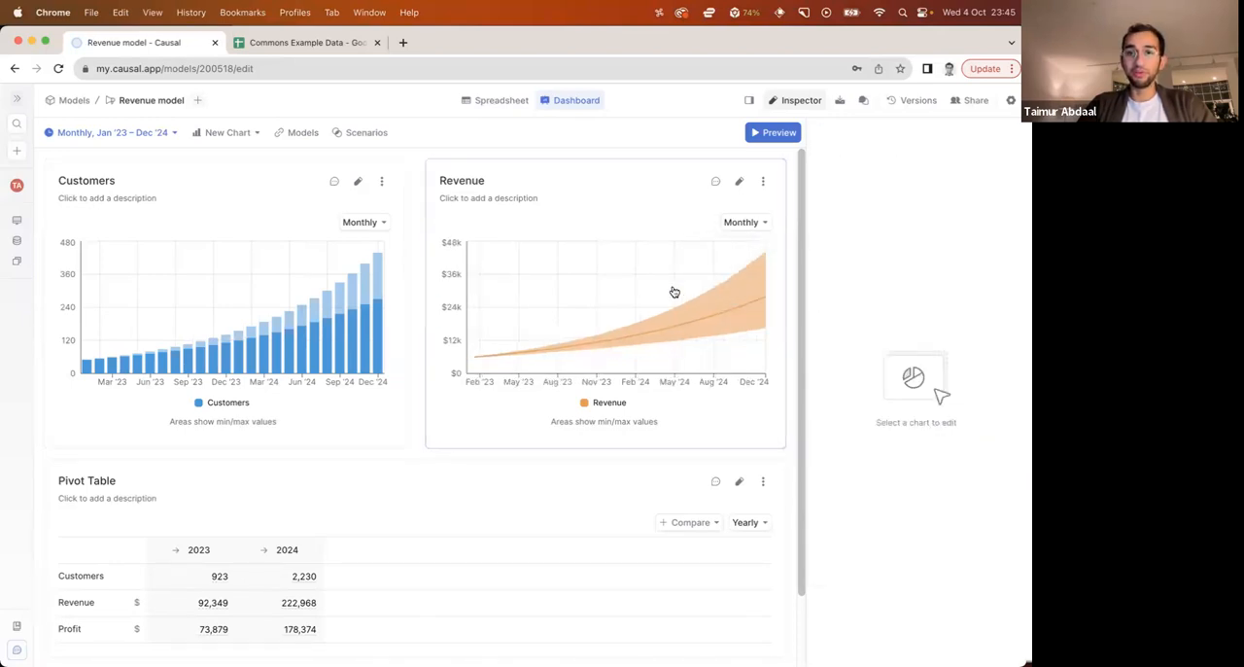
Add quarterly values to the yearly pivot table and compare them with the last quarter
scroll(418, 368, down, 2)
click(745, 451)
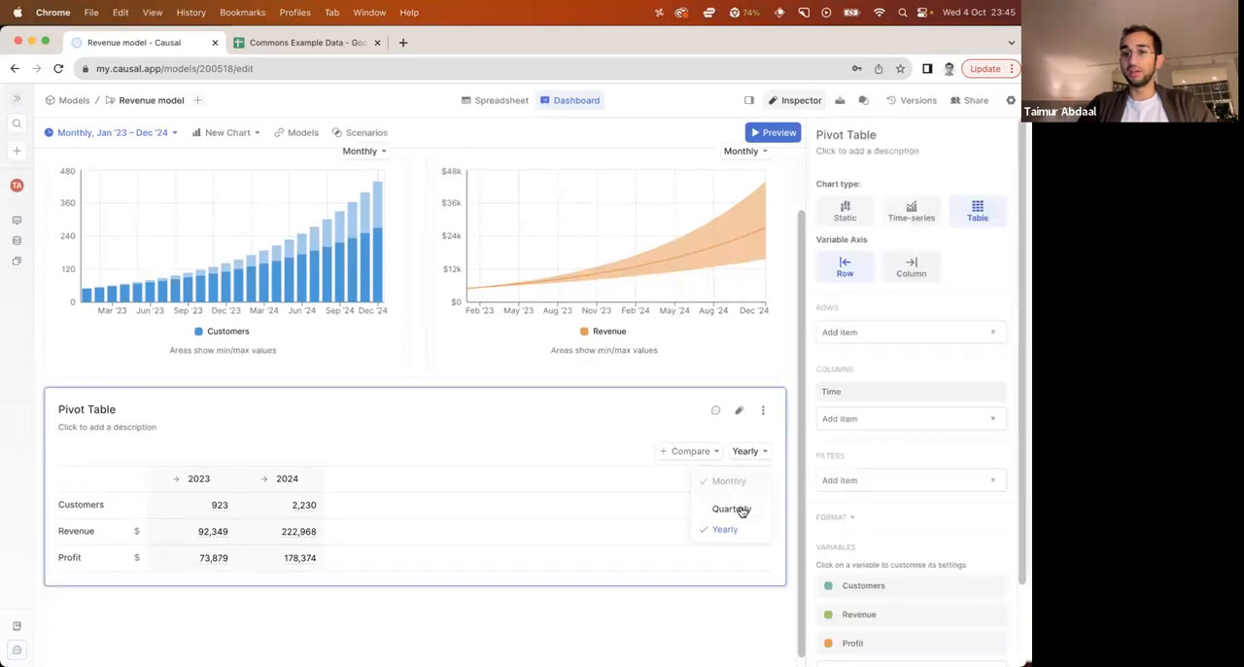
click(741, 511)
click(690, 453)
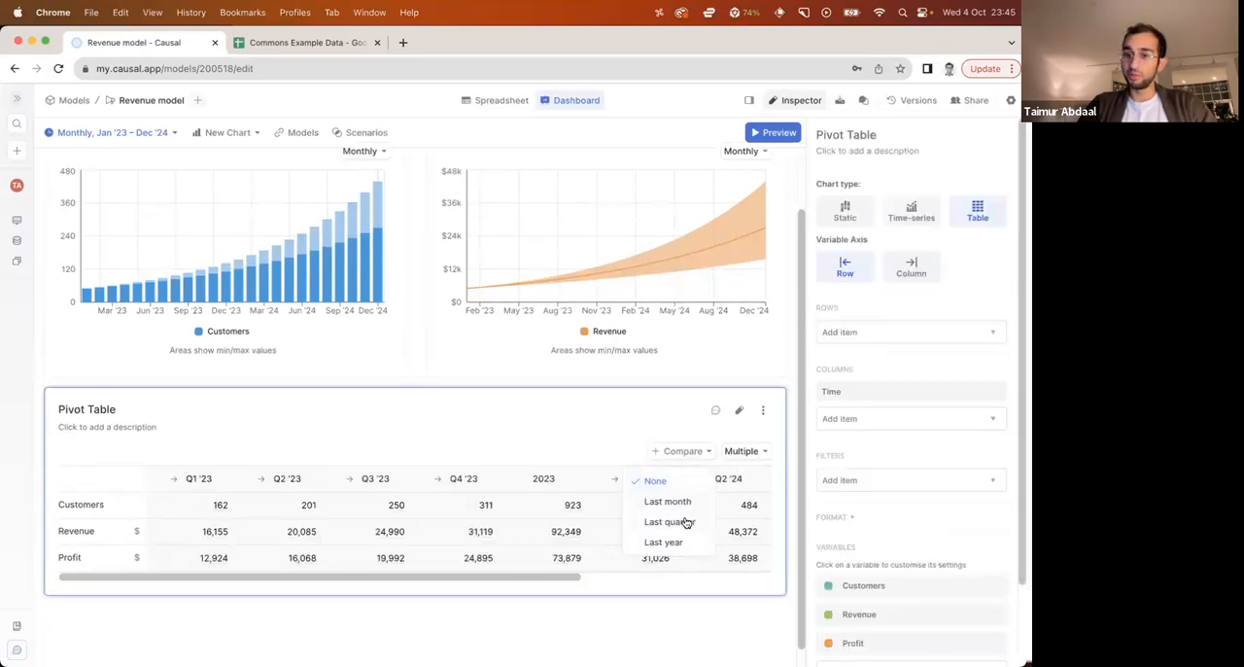
click(686, 522)
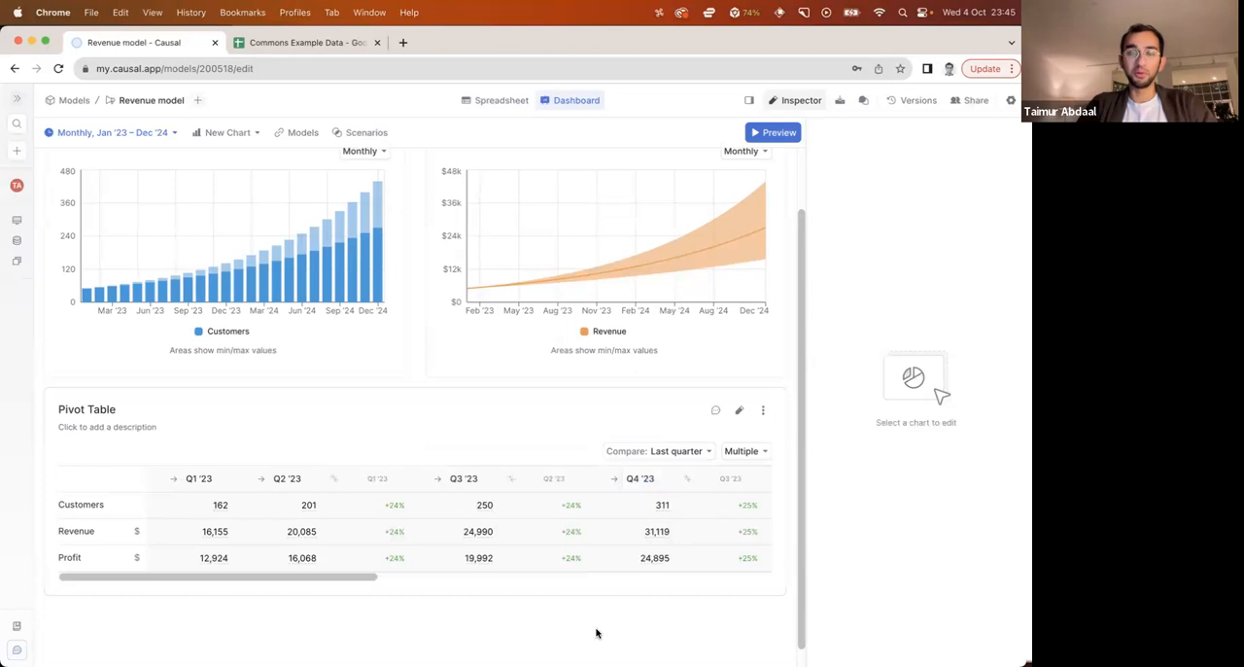
Preview the dashboard as a viewer and expand its Inputs section
scroll(594, 602, up, 2)
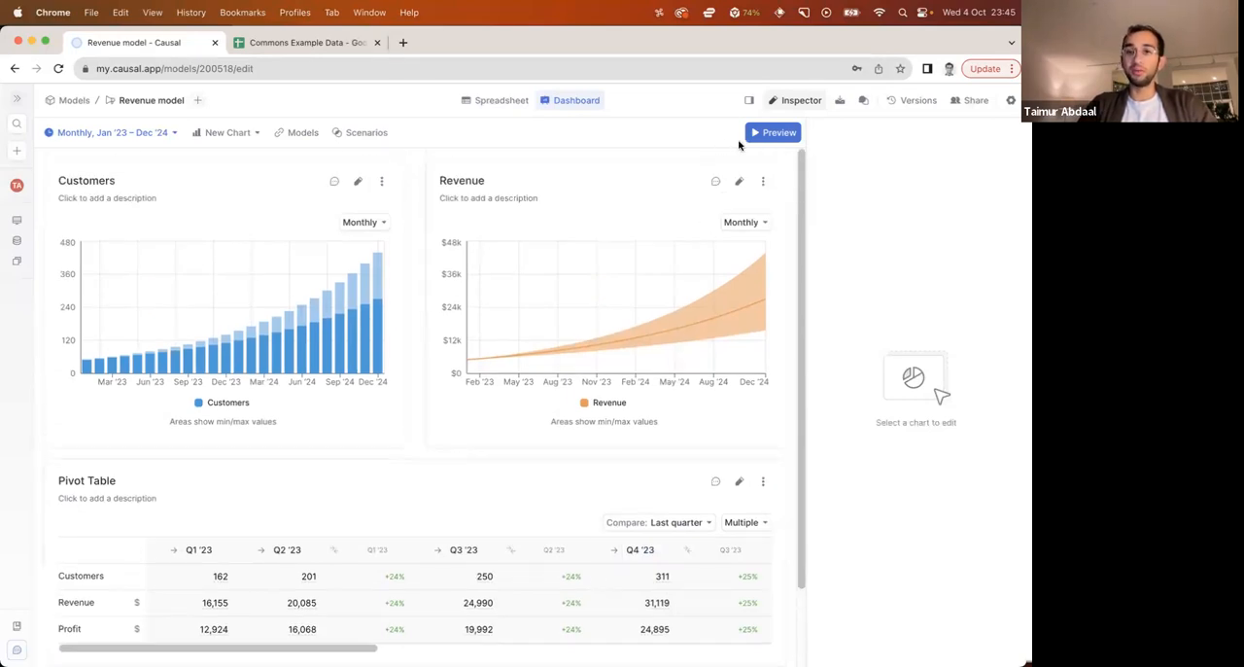
click(770, 134)
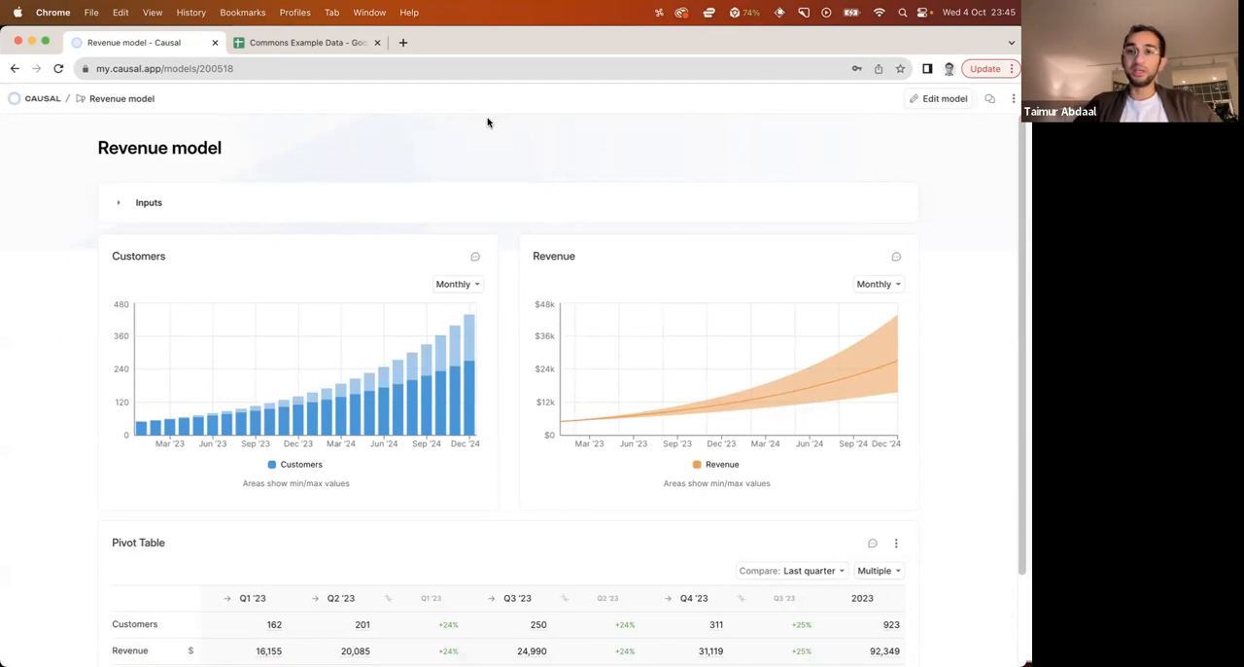
click(116, 205)
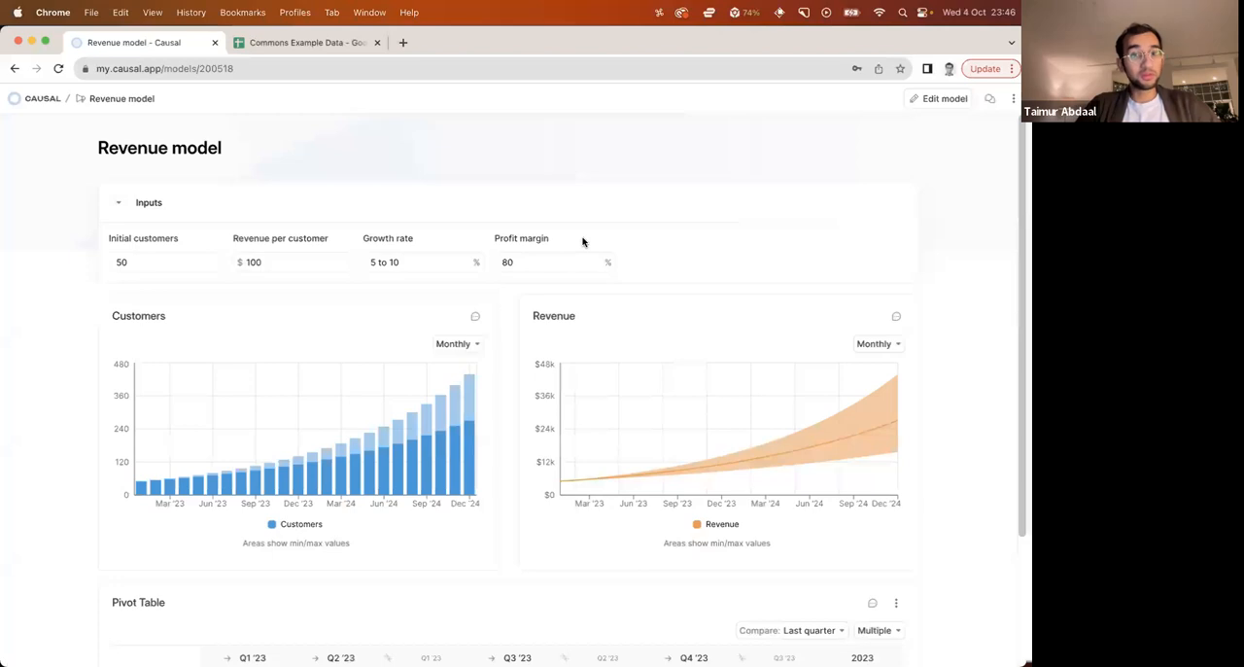
Set the Growth rate input to 10 to 20%, review the charts and pivot table, and collapse the Inputs section
triple_click(410, 262)
text(10 to 20)
key(Return)
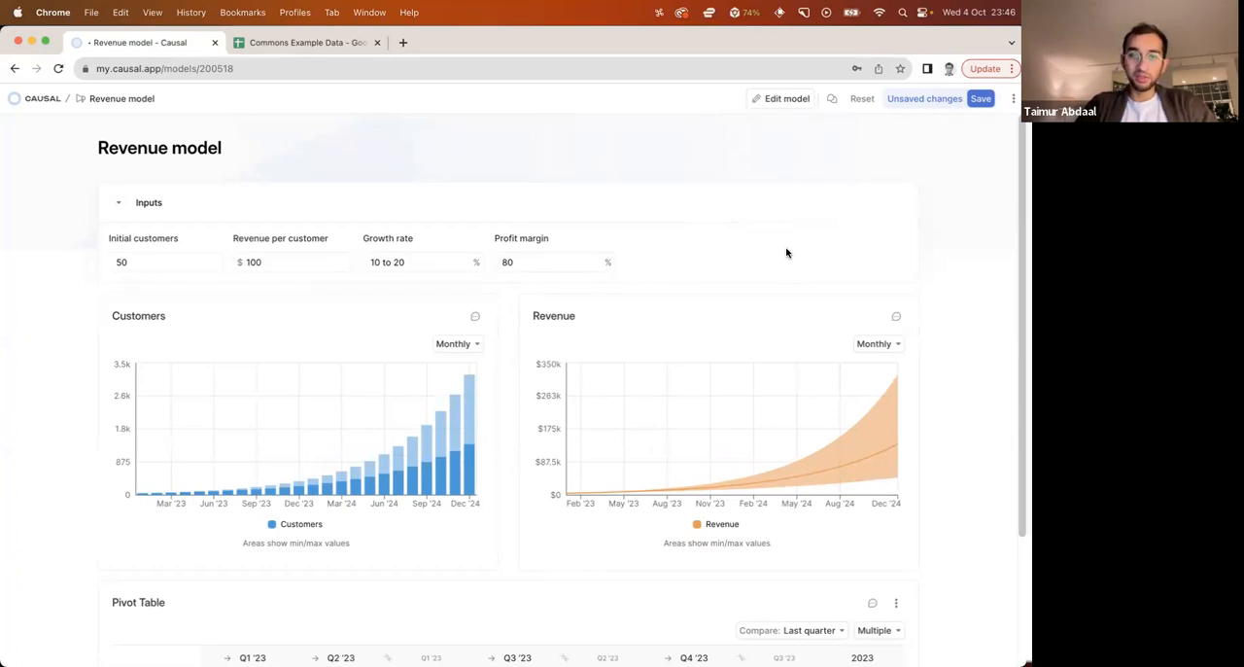
scroll(981, 393, down, 3)
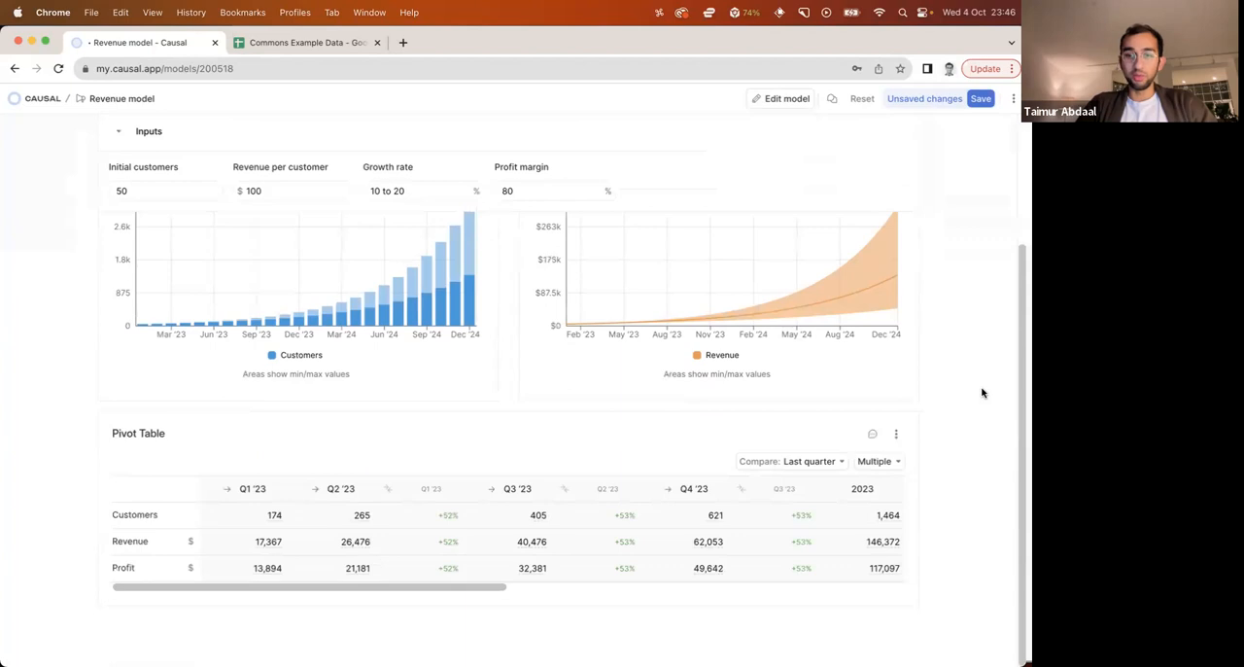
scroll(982, 393, up, 3)
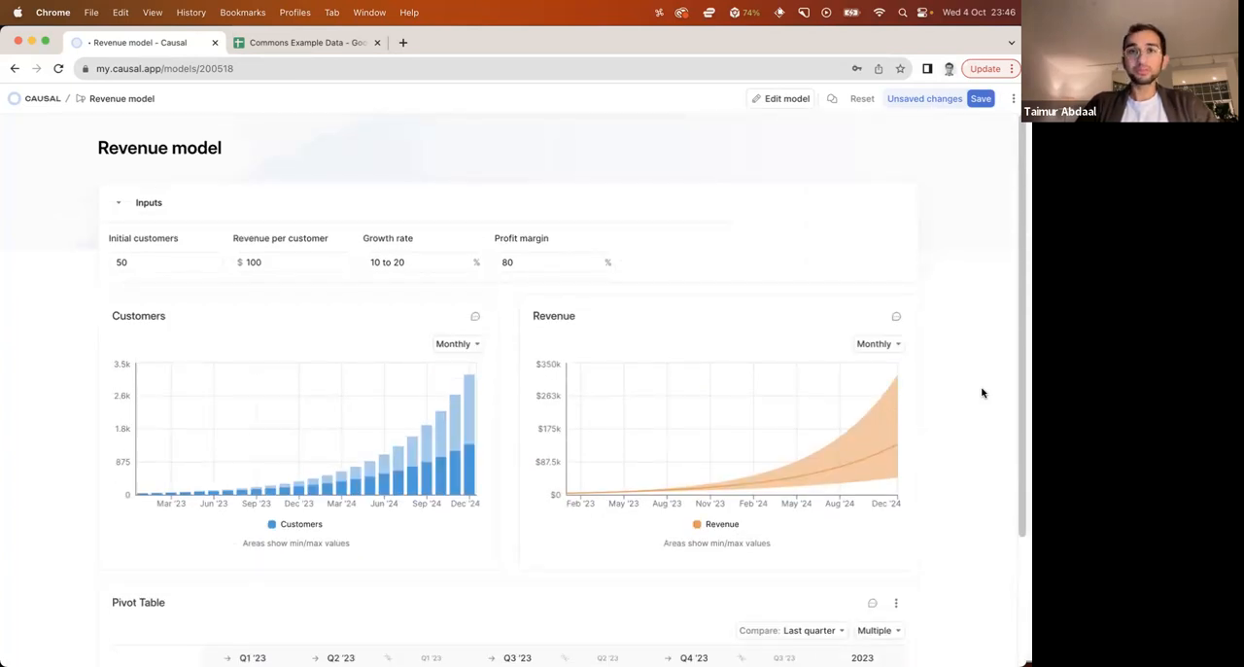
click(113, 210)
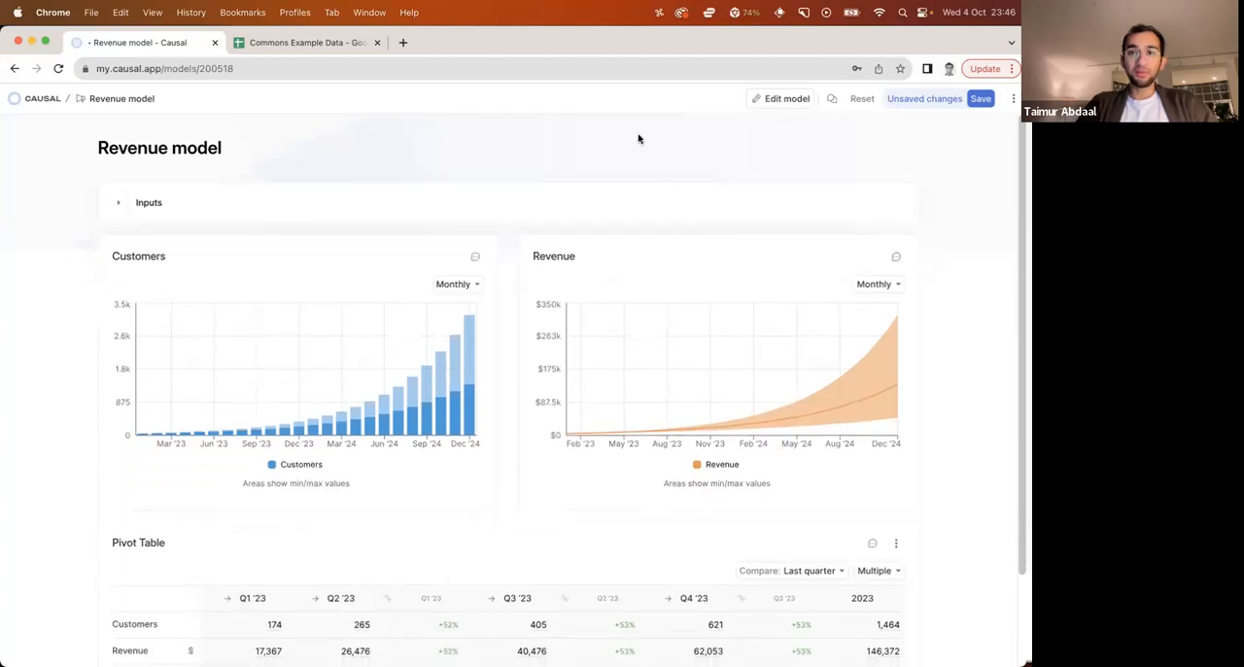
Return to editing the model's spreadsheet and create a new category named Product
click(777, 98)
click(613, 214)
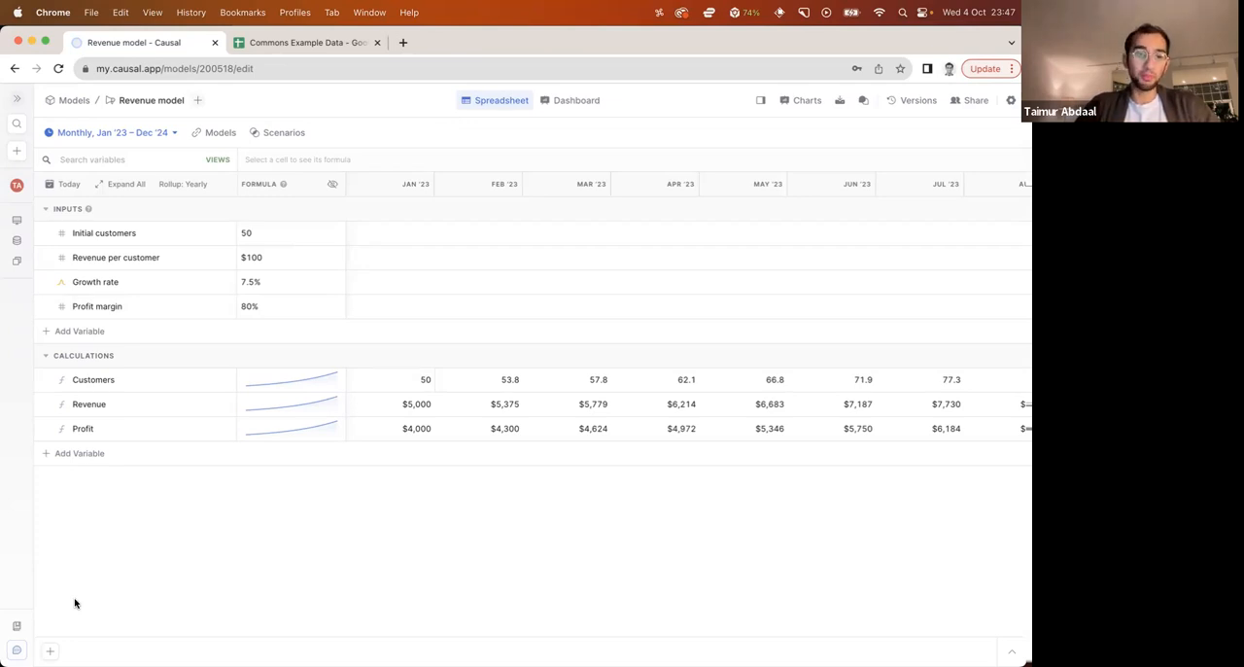
click(49, 650)
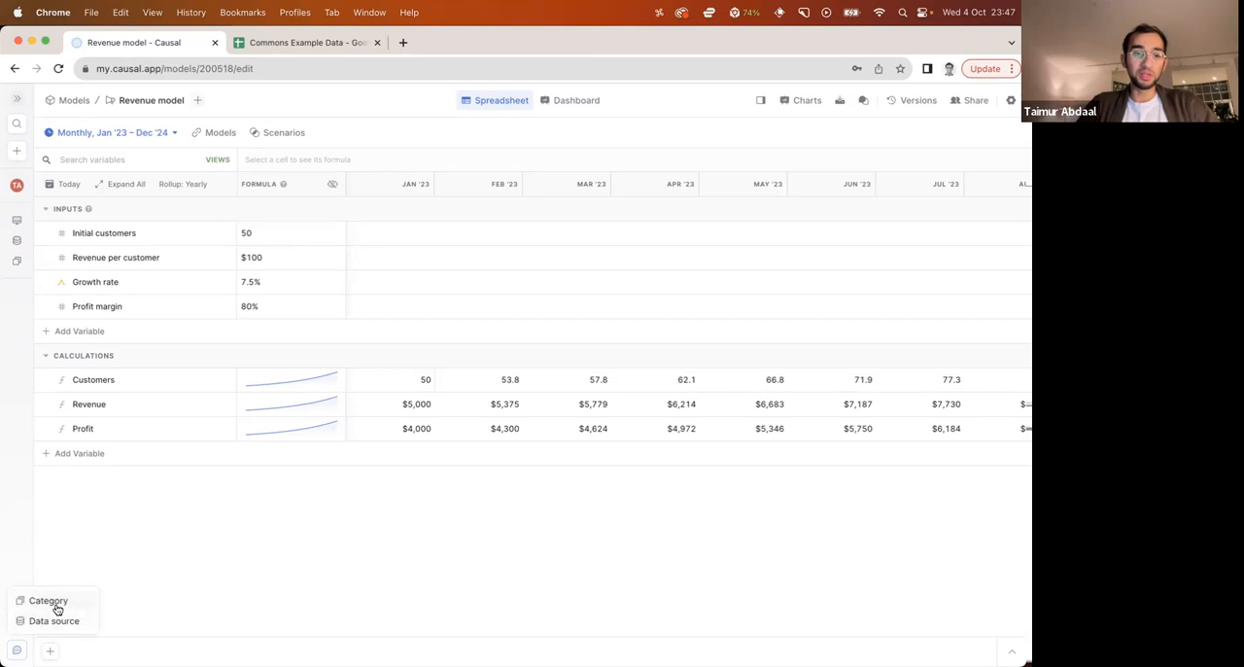
click(55, 600)
text(Product)
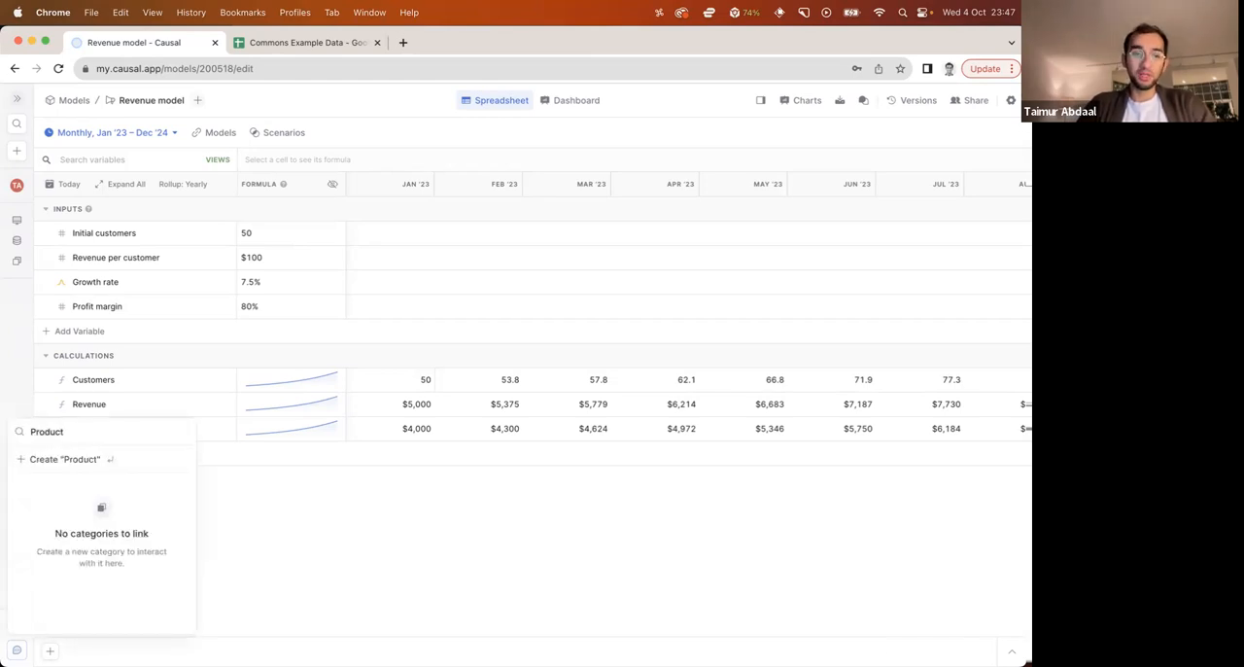
key(Return)
Add the items Product A, Product B and Product C to the Product category and collapse its table
double_click(112, 435)
text(Product A)
key(Return)
key(super+a)
text(Product B)
key(Return)
key(Return)
text(Product C)
key(Return)
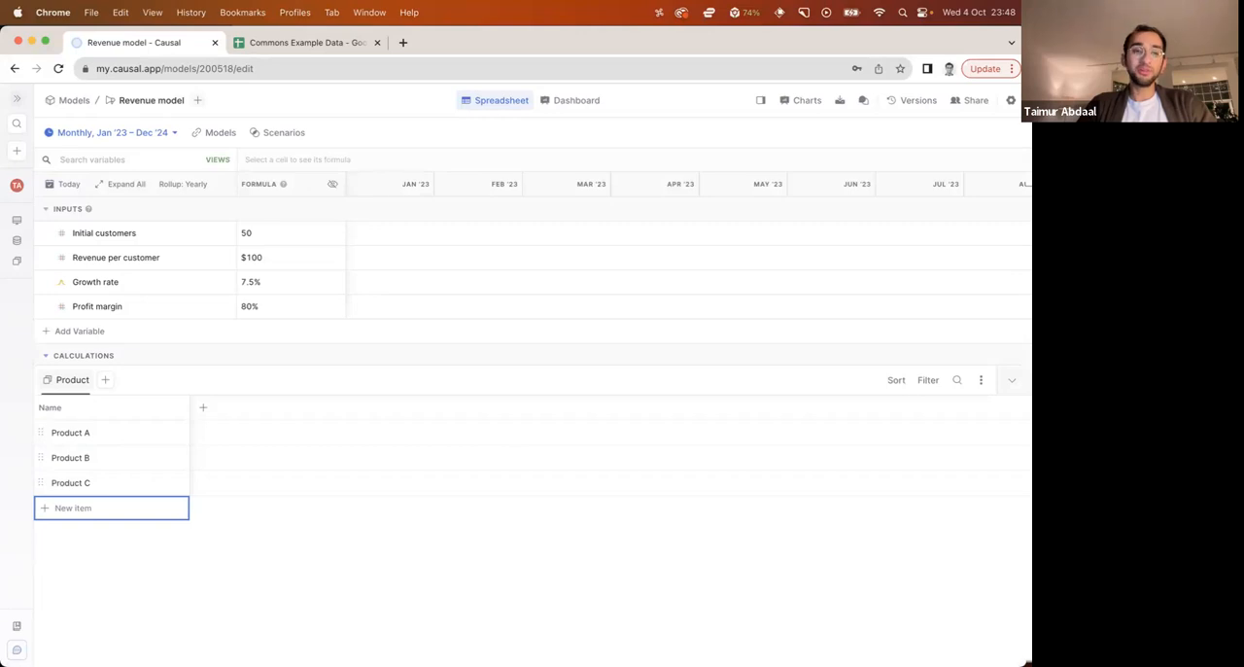
click(94, 431)
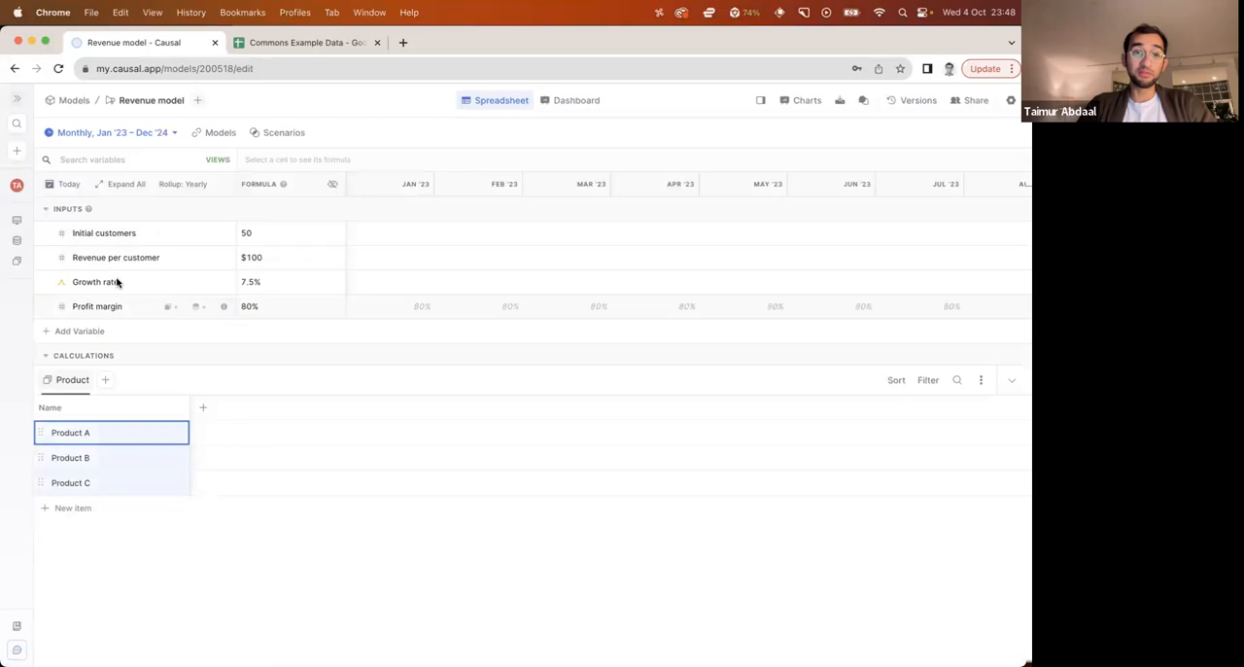
click(1009, 383)
Break the Revenue per customer input down by the Product category
click(161, 258)
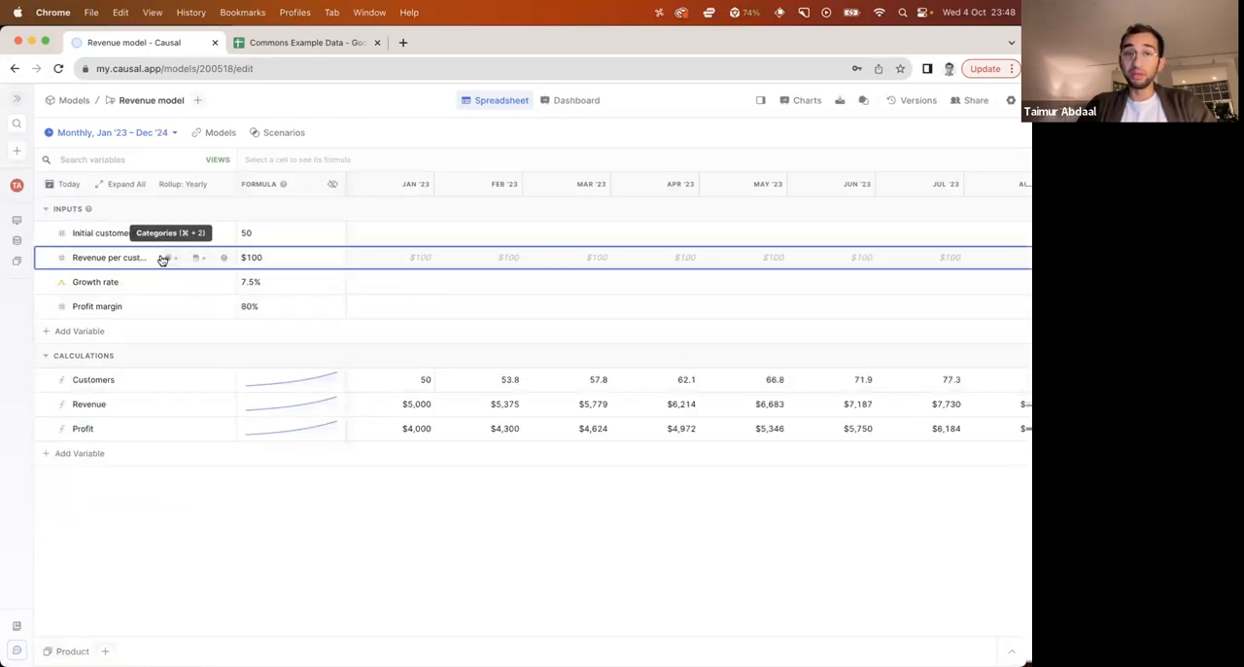
click(162, 260)
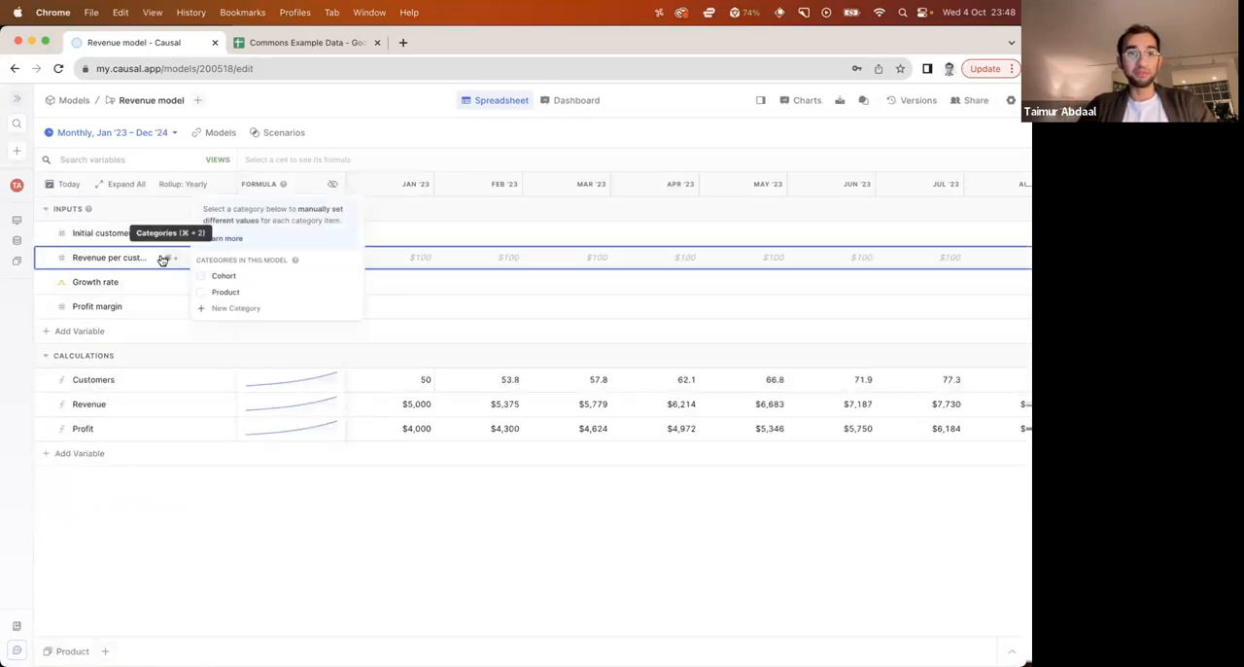
click(223, 293)
click(101, 257)
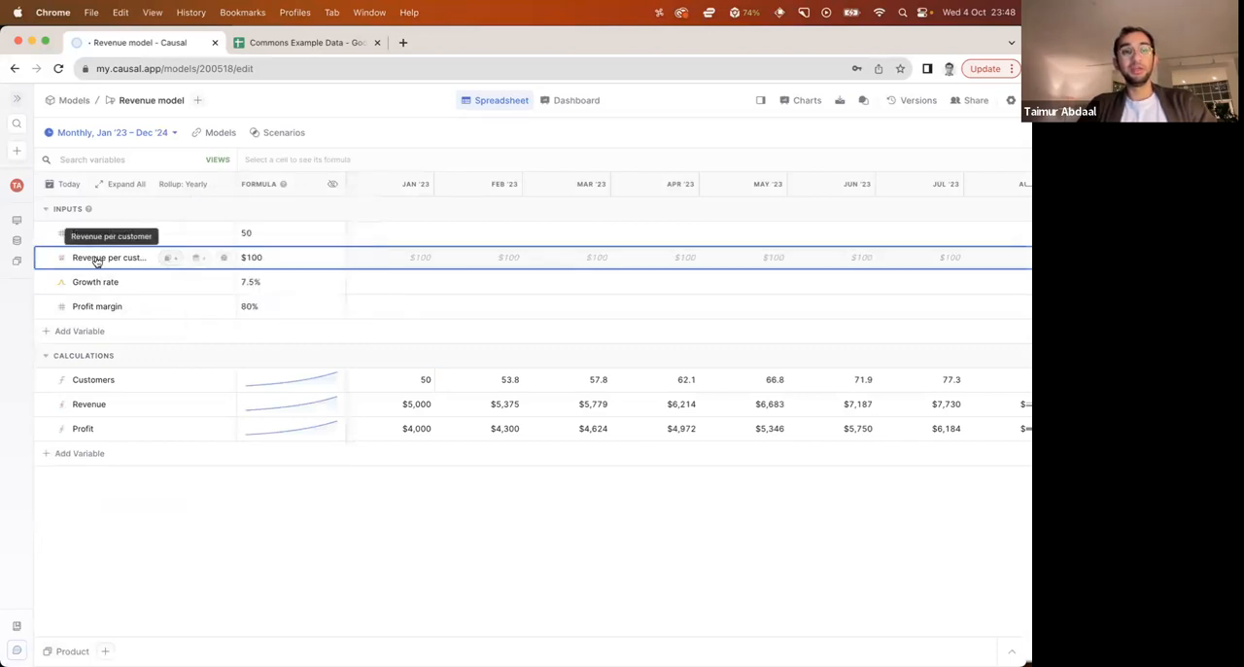
click(296, 289)
click(297, 305)
click(297, 328)
click(410, 116)
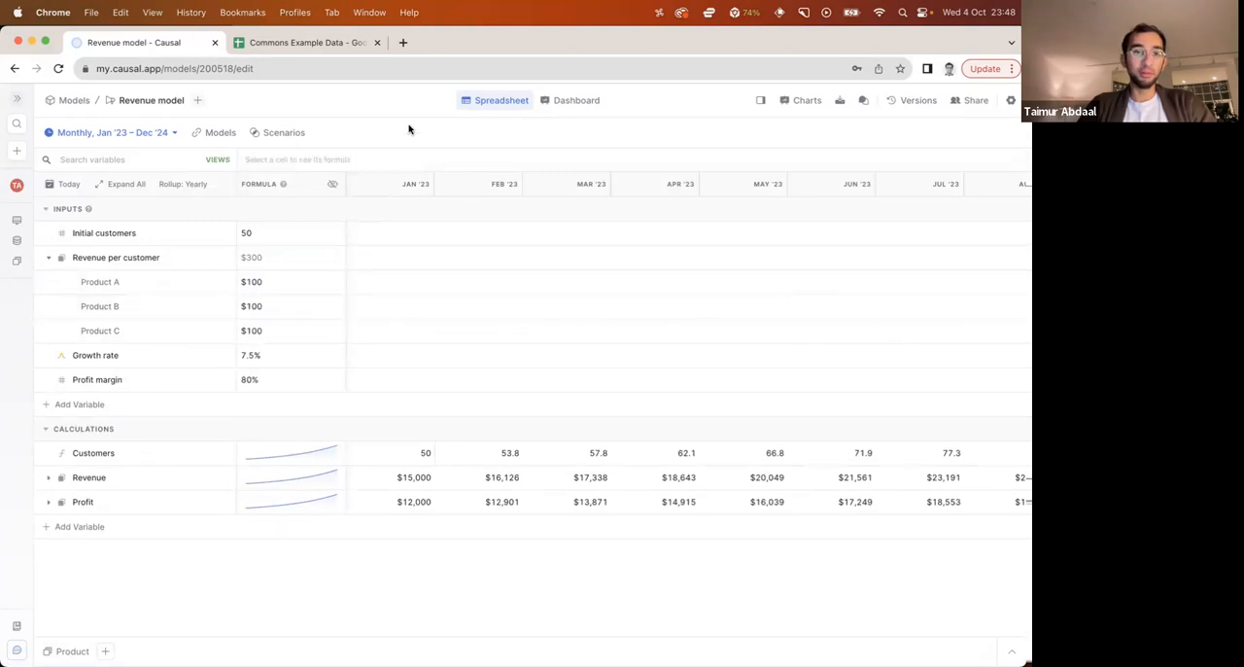
Set Revenue per customer to $25 for Product A and $500 for Product C
click(262, 287)
text(25)
key(Return)
click(266, 331)
text(500)
key(Return)
click(269, 567)
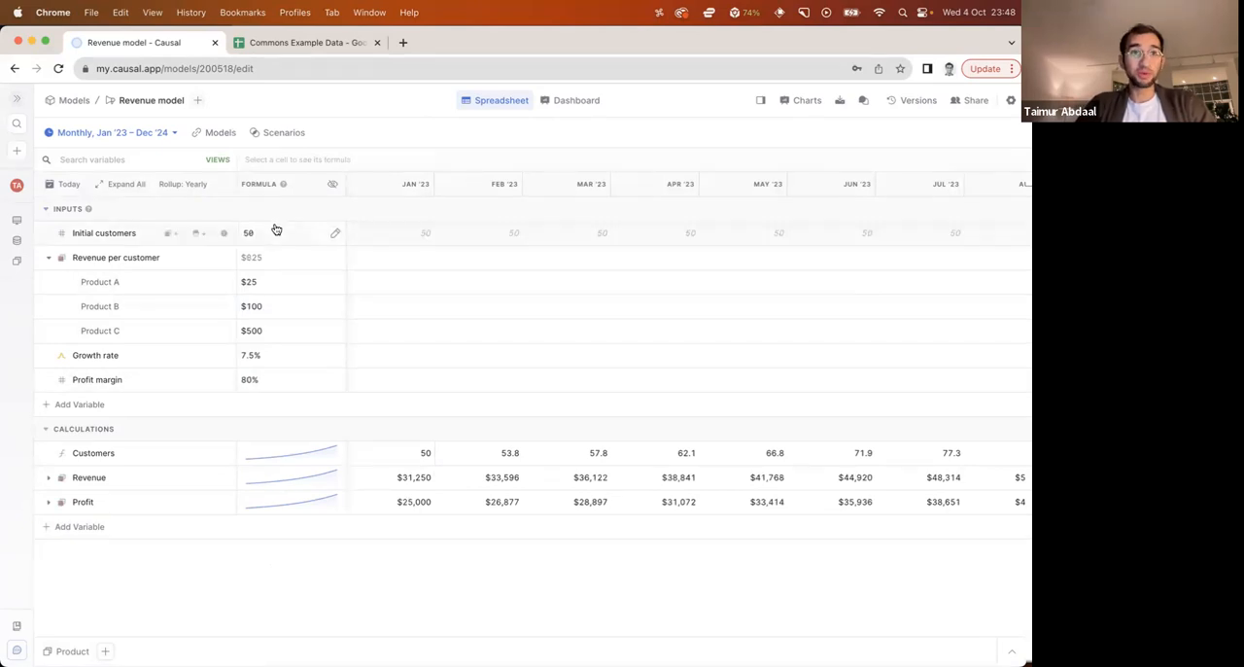
Break the Initial customers input down by the Product category and expand its product rows
click(169, 233)
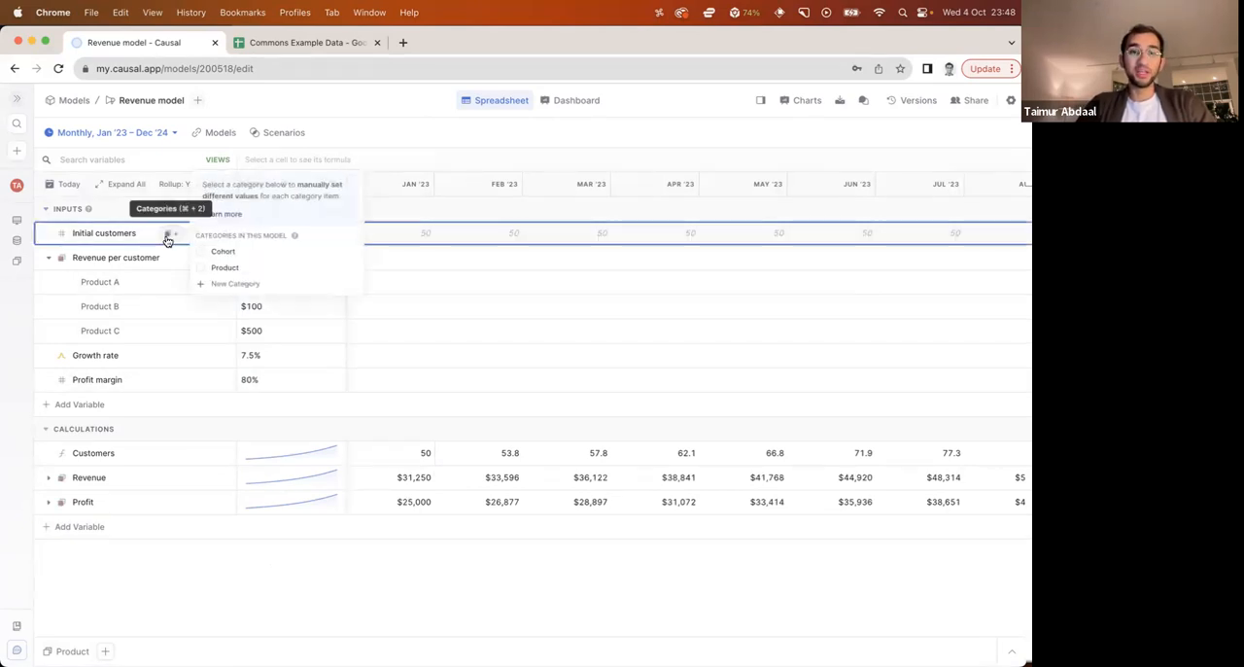
click(214, 268)
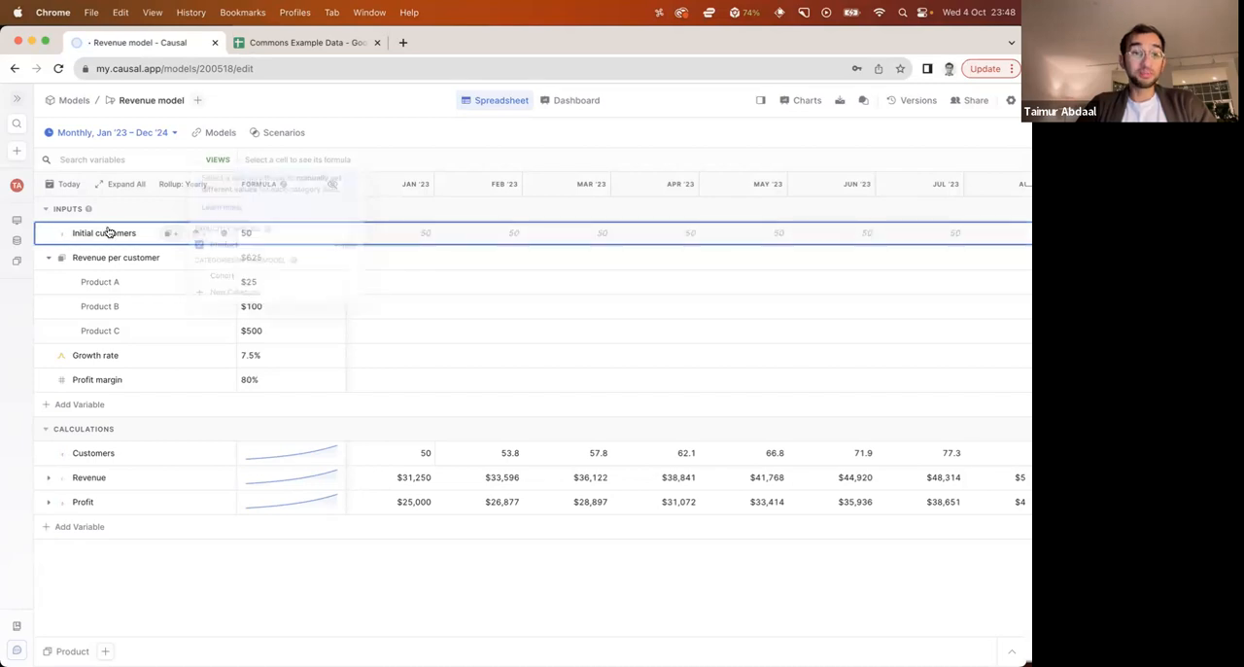
click(49, 233)
Set Initial customers to 500 for Product A, 100 for Product B and 25 for Product C
click(288, 260)
text(500)
click(296, 288)
text(100)
key(Return)
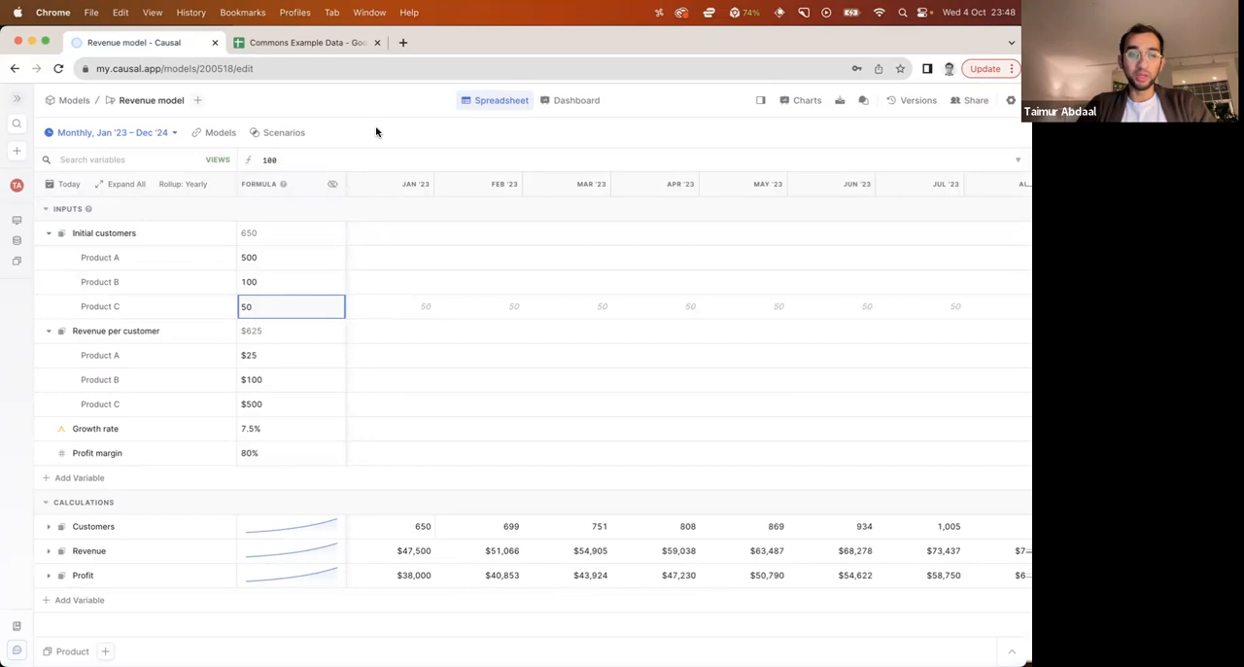
text(25)
key(Return)
click(386, 115)
click(276, 356)
click(344, 145)
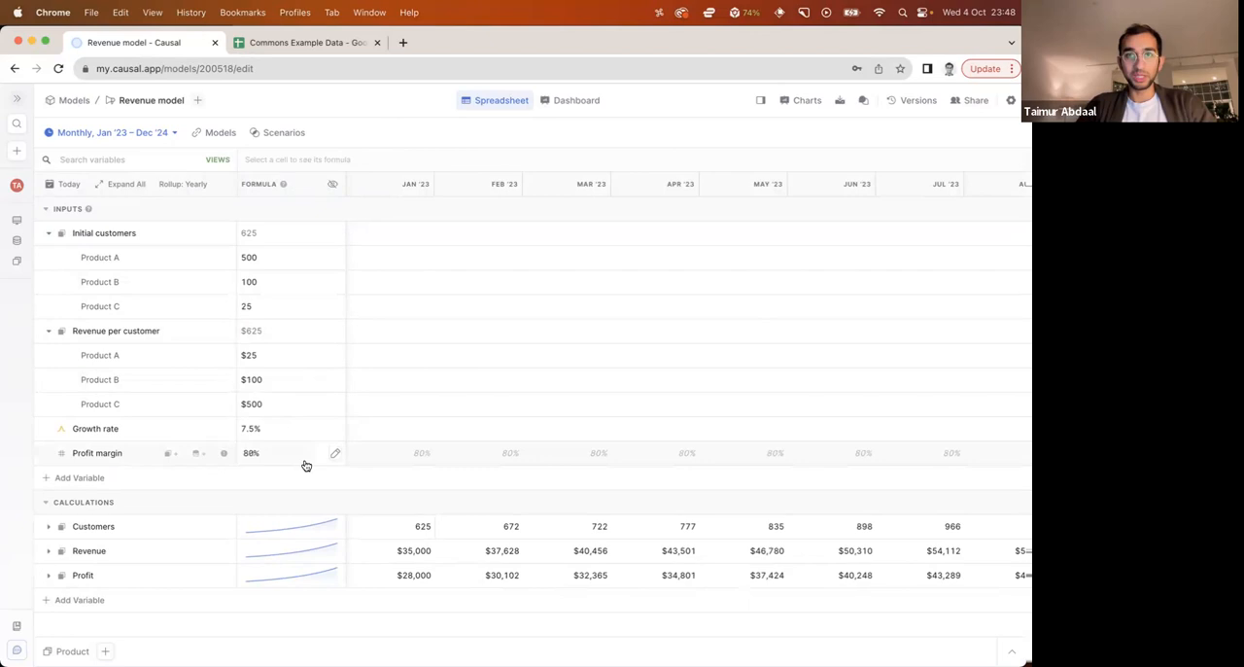
Expand Revenue and Profit to examine their monthly values per product, and collapse both again
click(49, 551)
scroll(50, 553, down, 1)
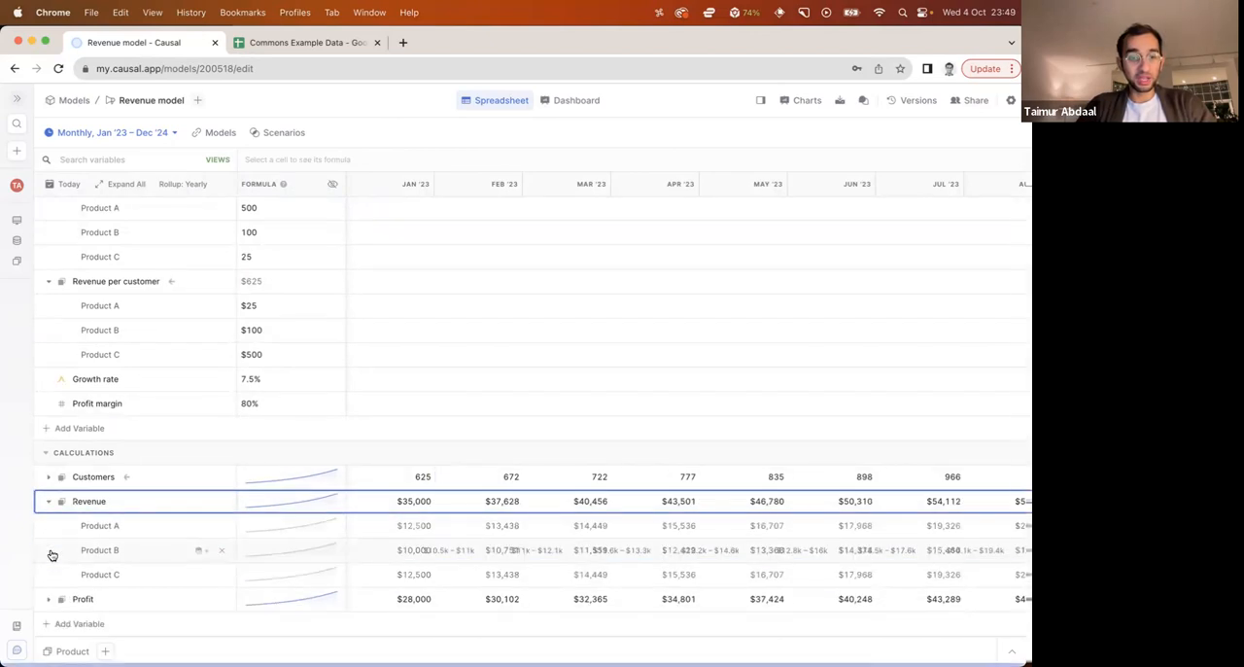
click(45, 599)
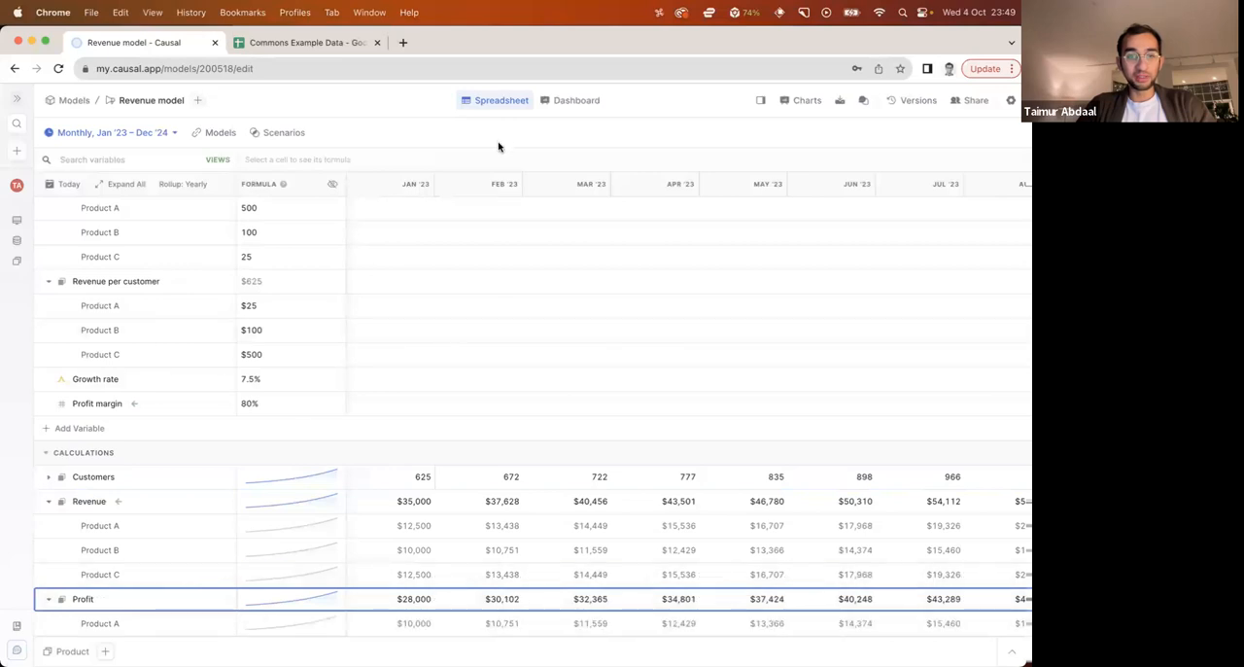
scroll(473, 496, down, 2)
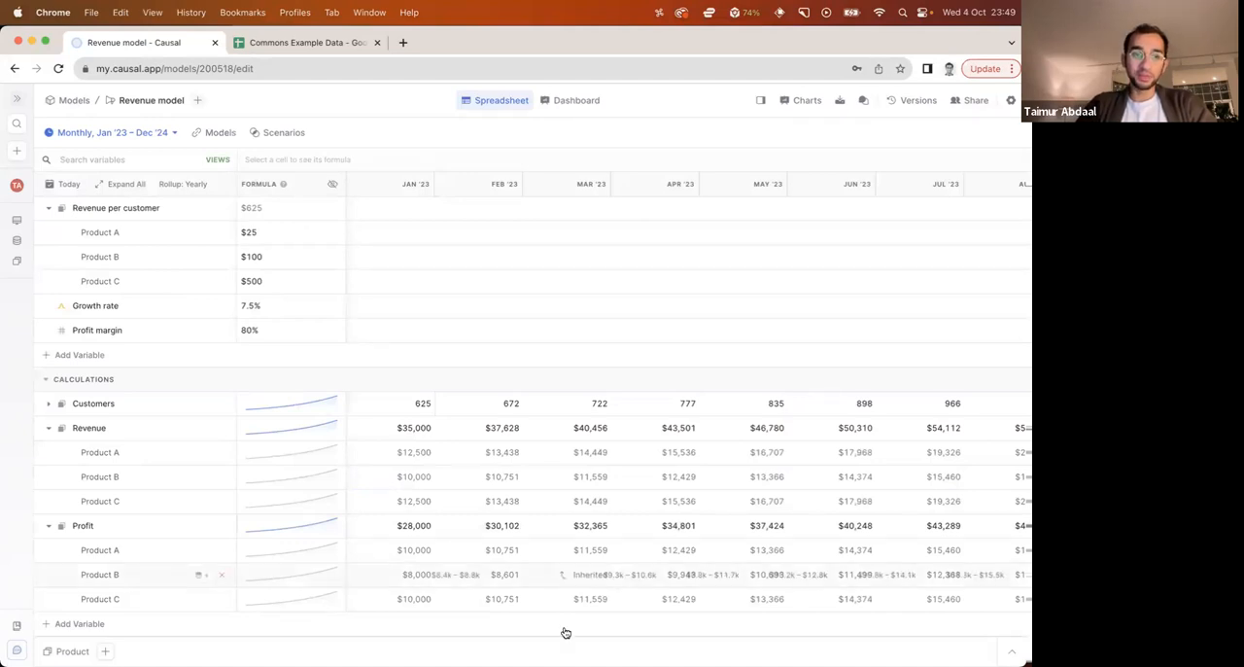
scroll(566, 631, up, 3)
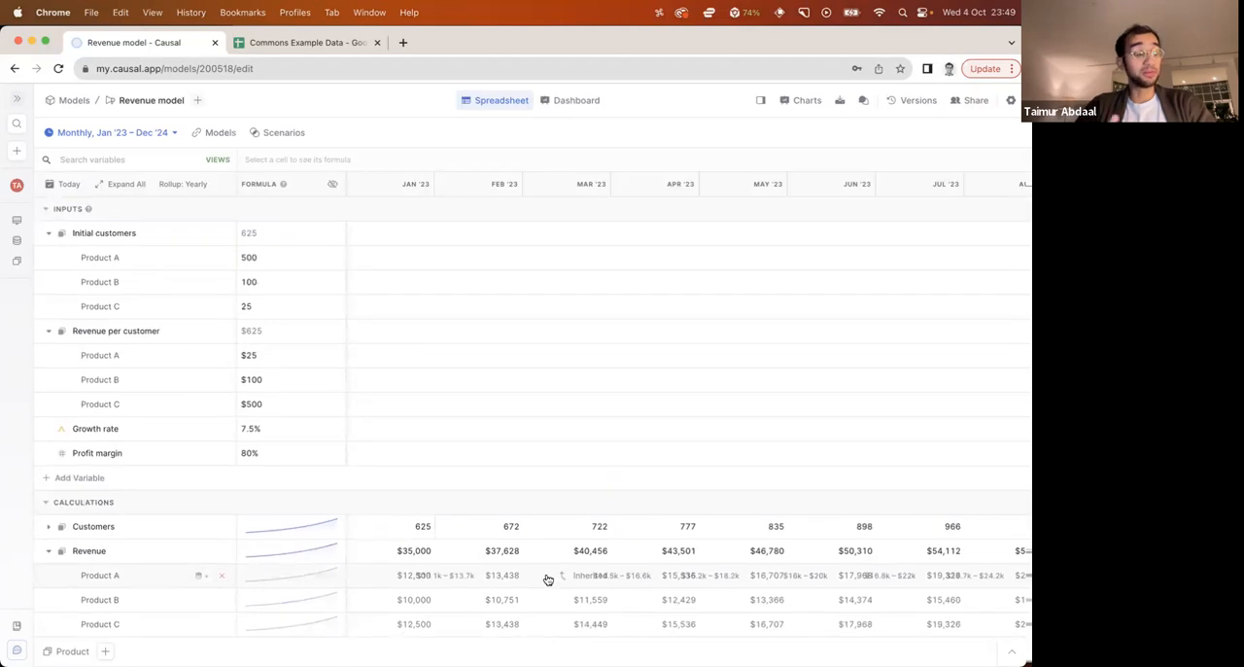
scroll(547, 579, down, 1)
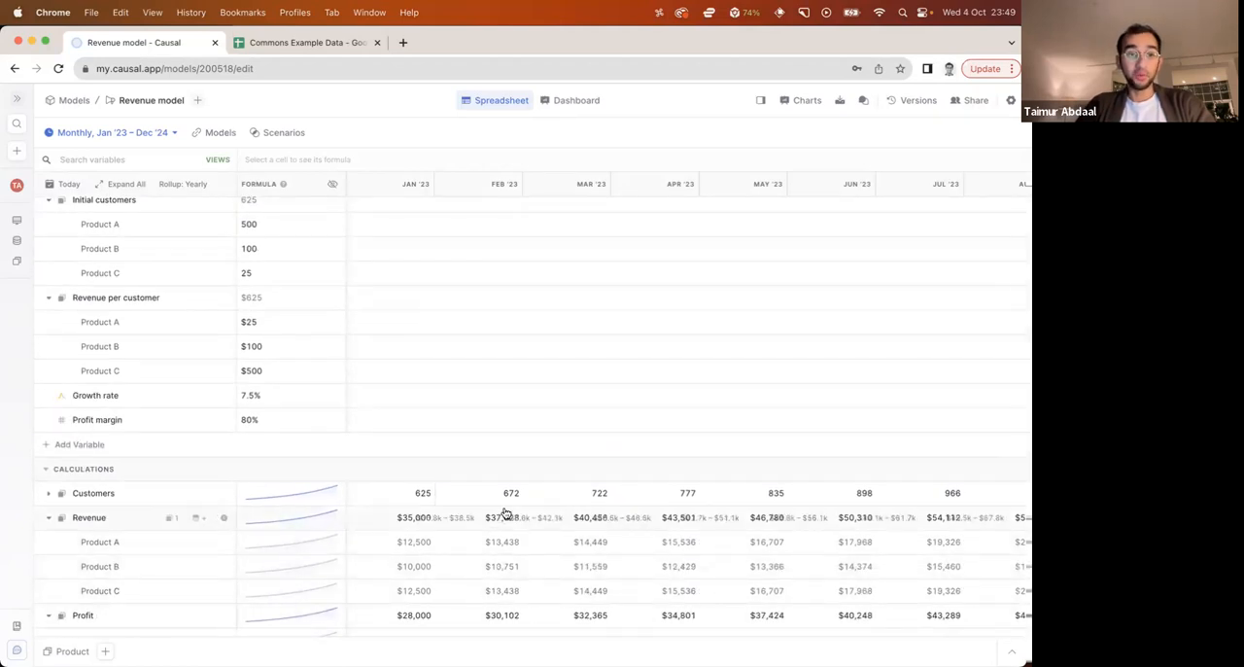
scroll(314, 279, up, 1)
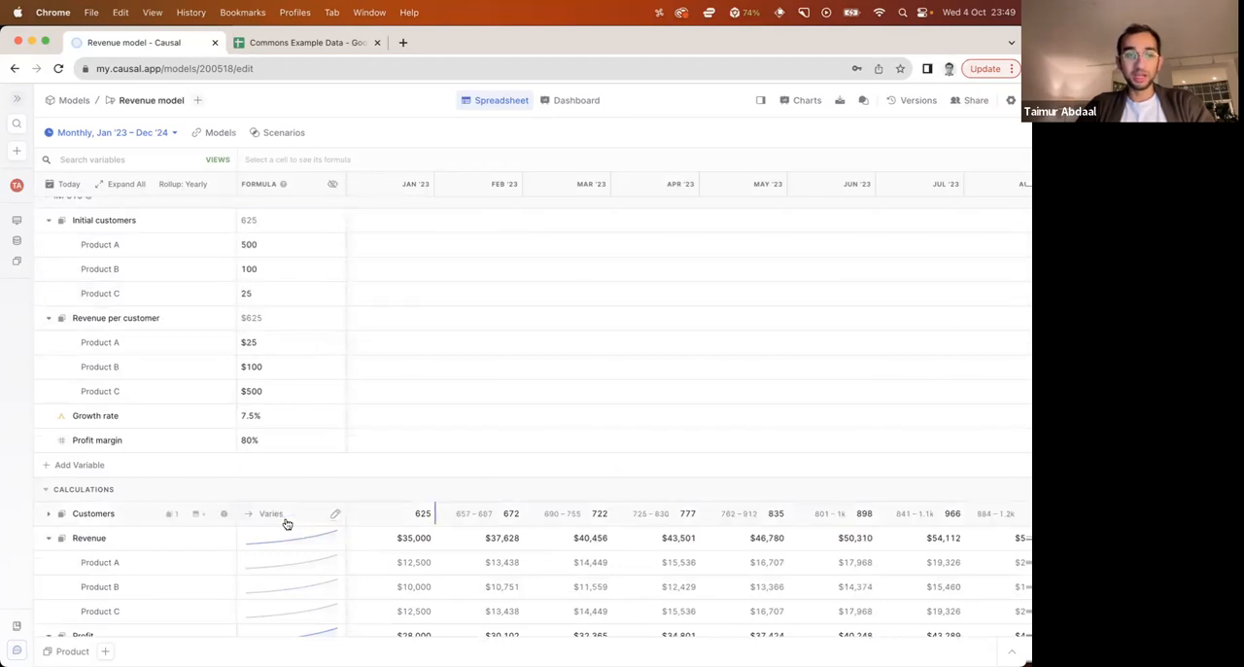
scroll(131, 545, down, 1)
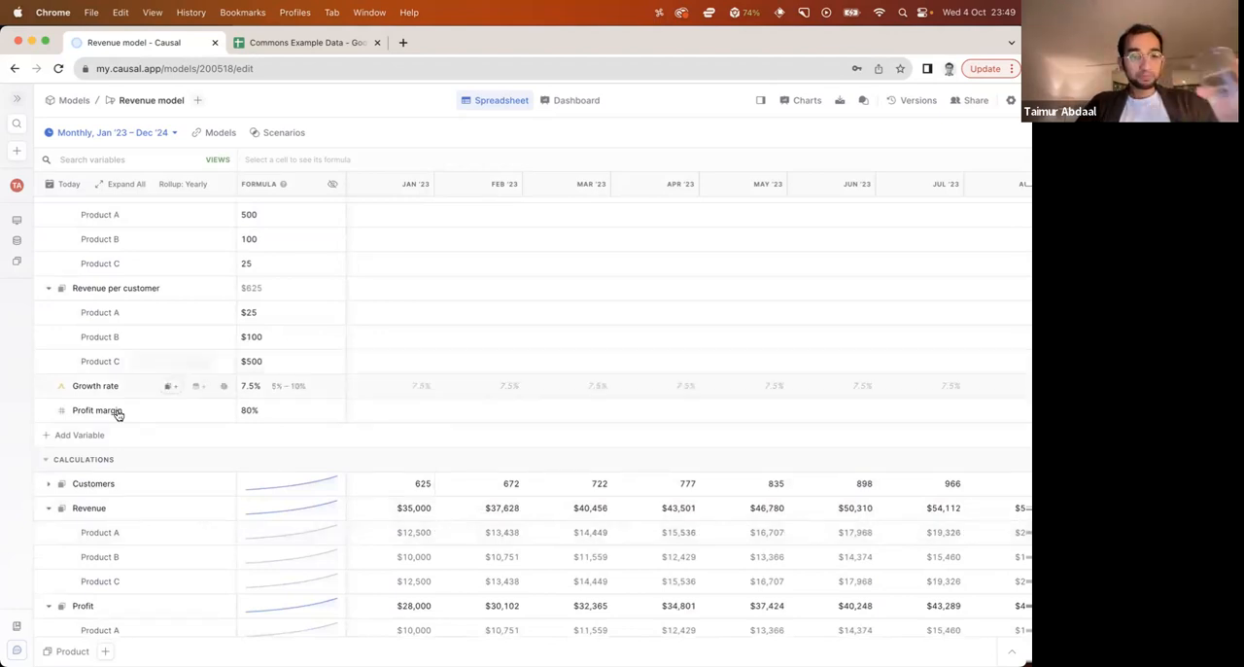
click(48, 507)
click(47, 534)
click(117, 621)
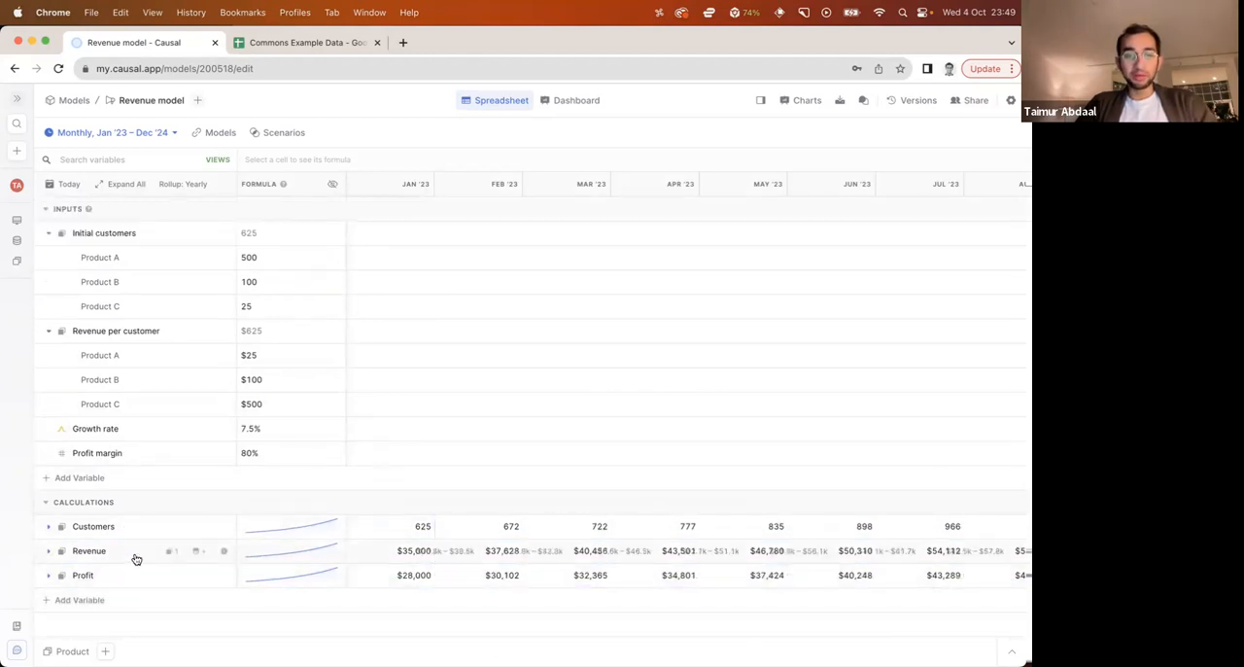
Open the dashboard and break the Customers bar chart down by Product
click(570, 100)
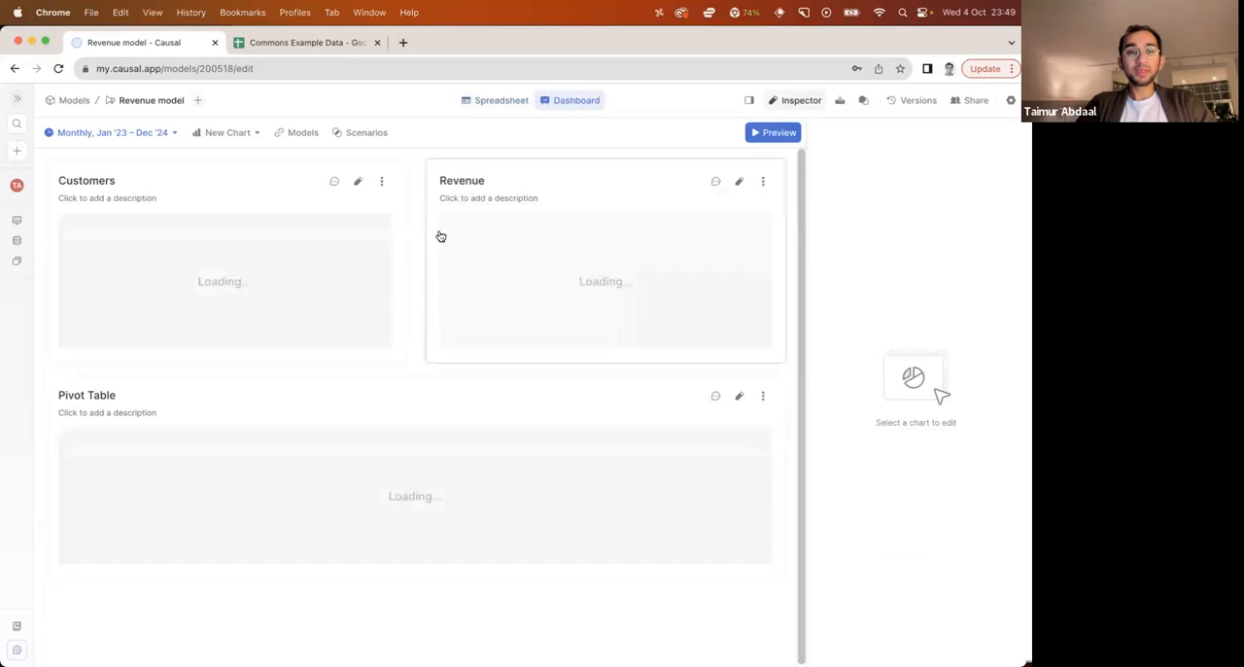
scroll(417, 359, down, 1)
scroll(417, 359, up, 1)
click(393, 412)
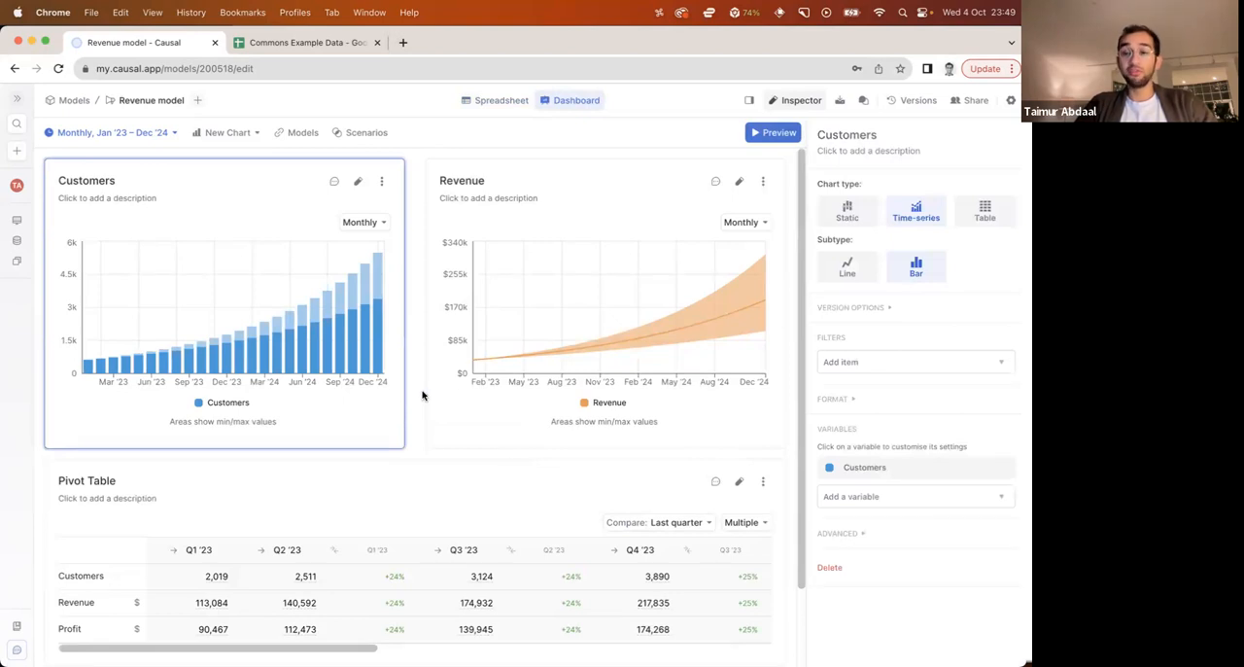
click(973, 470)
click(967, 519)
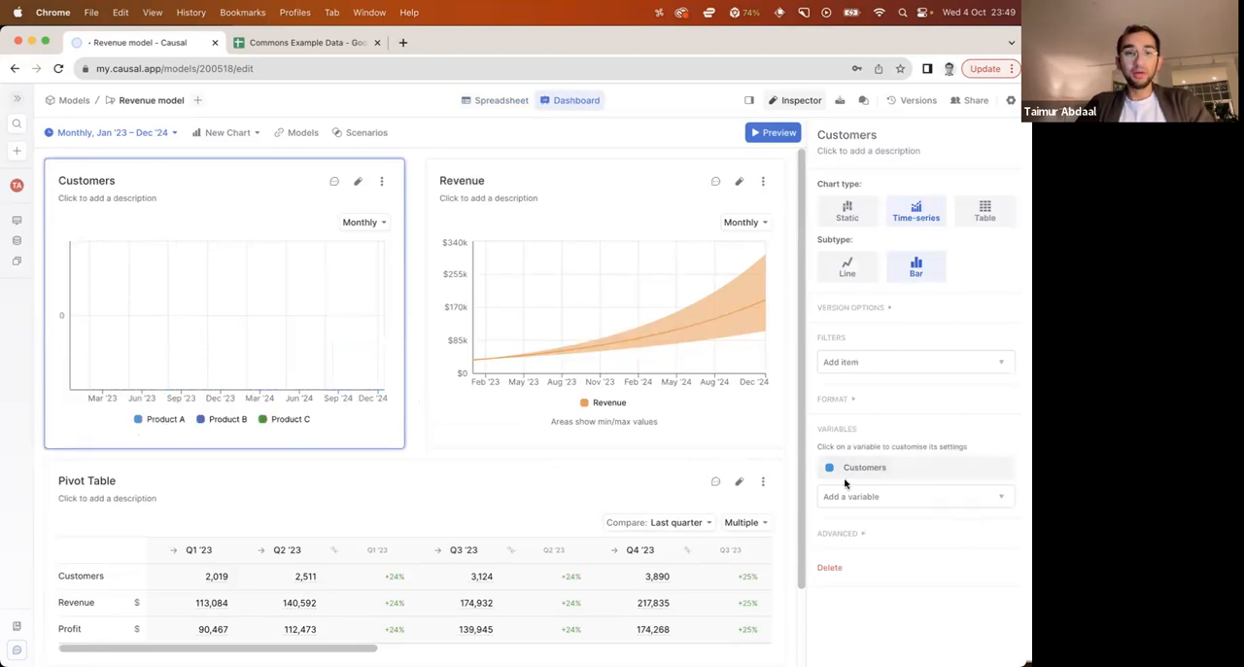
click(424, 341)
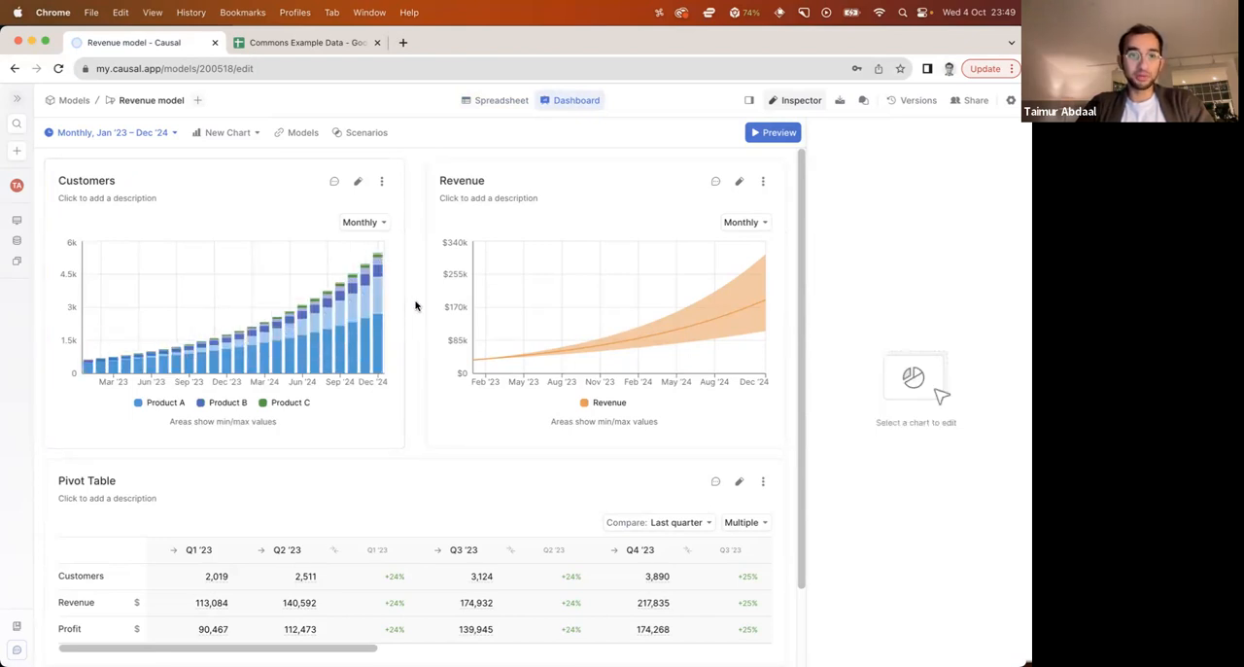
Add a Product filter to the Revenue chart on the dashboard
click(443, 313)
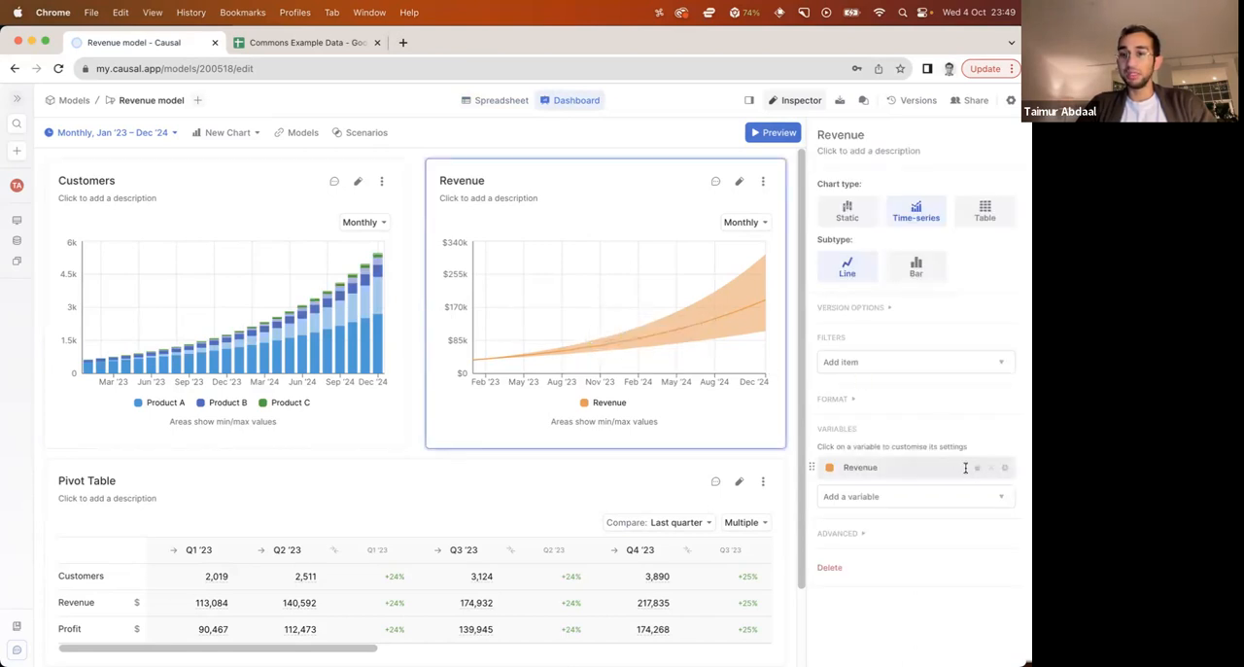
click(866, 367)
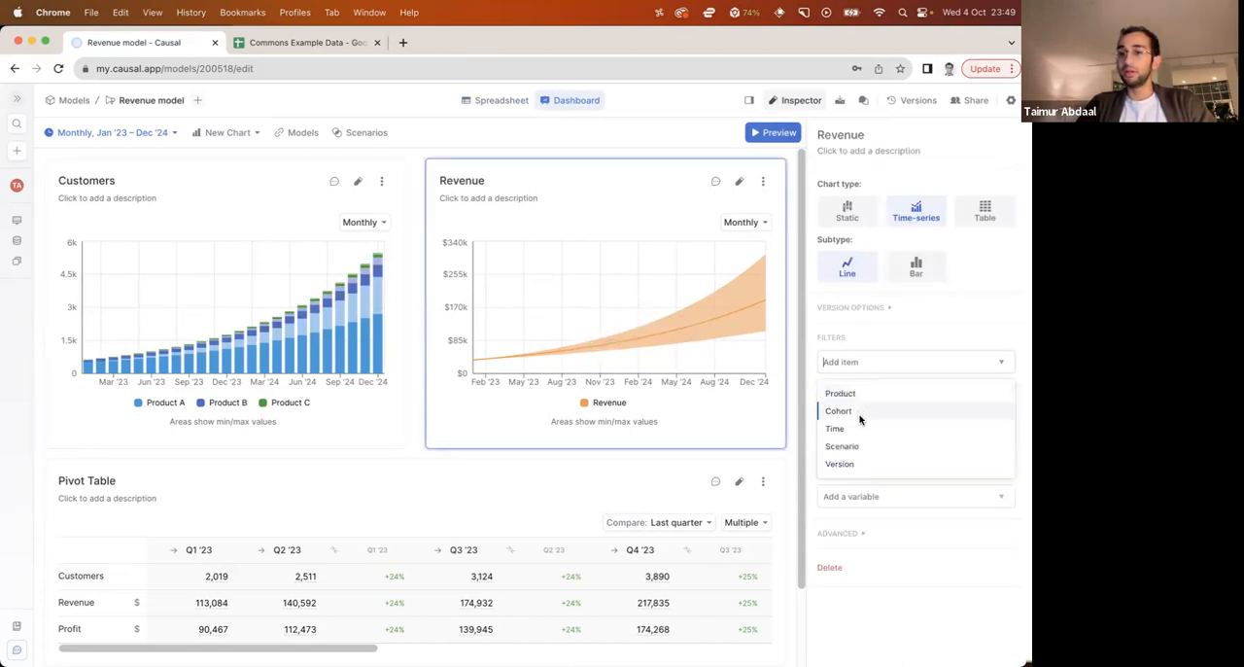
click(848, 393)
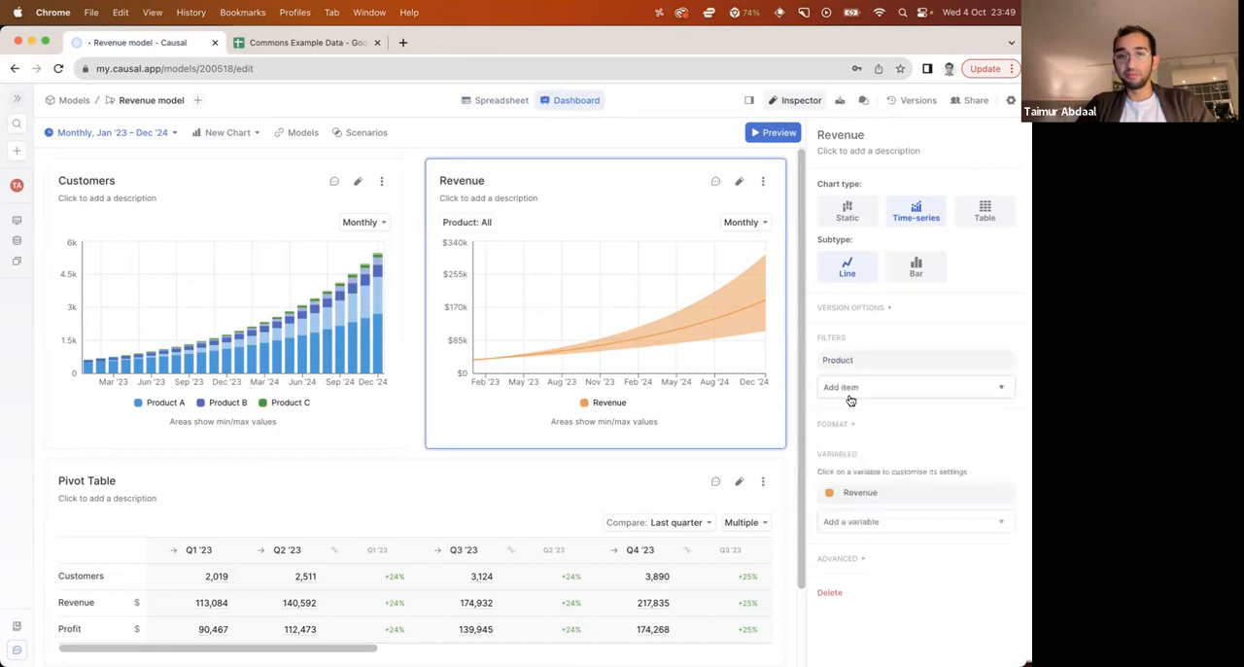
Try filtering the Revenue chart to Product B and return the filter to All
click(472, 227)
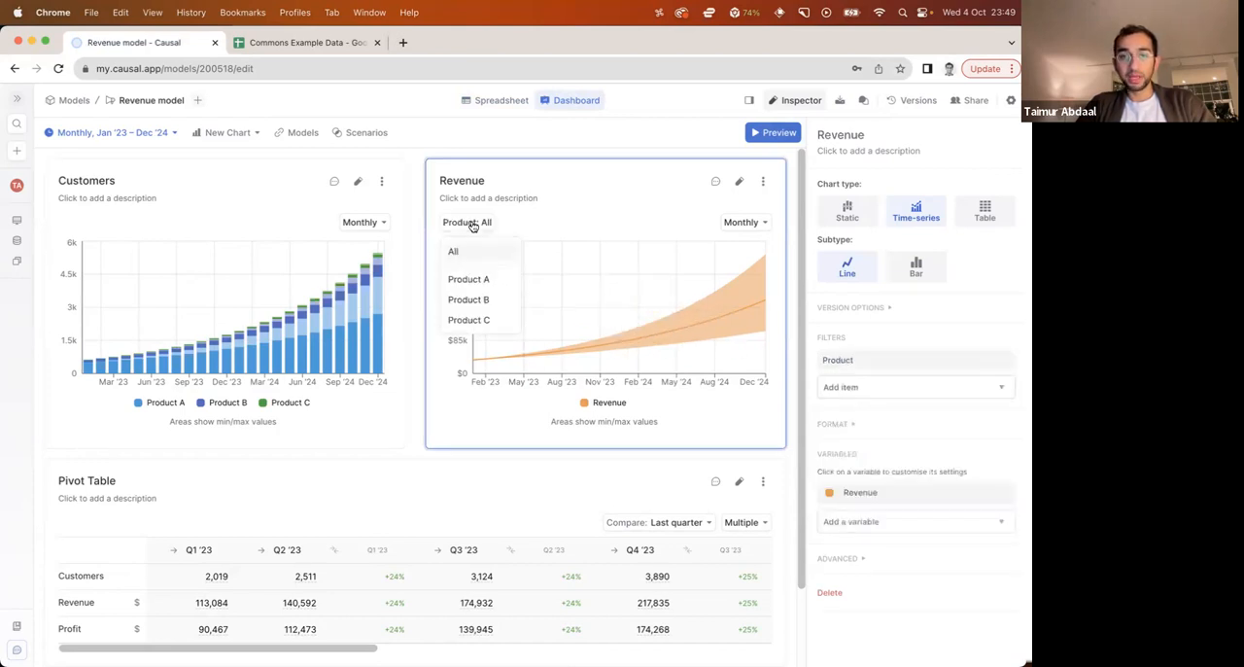
click(470, 299)
click(480, 226)
click(484, 233)
click(483, 226)
click(453, 251)
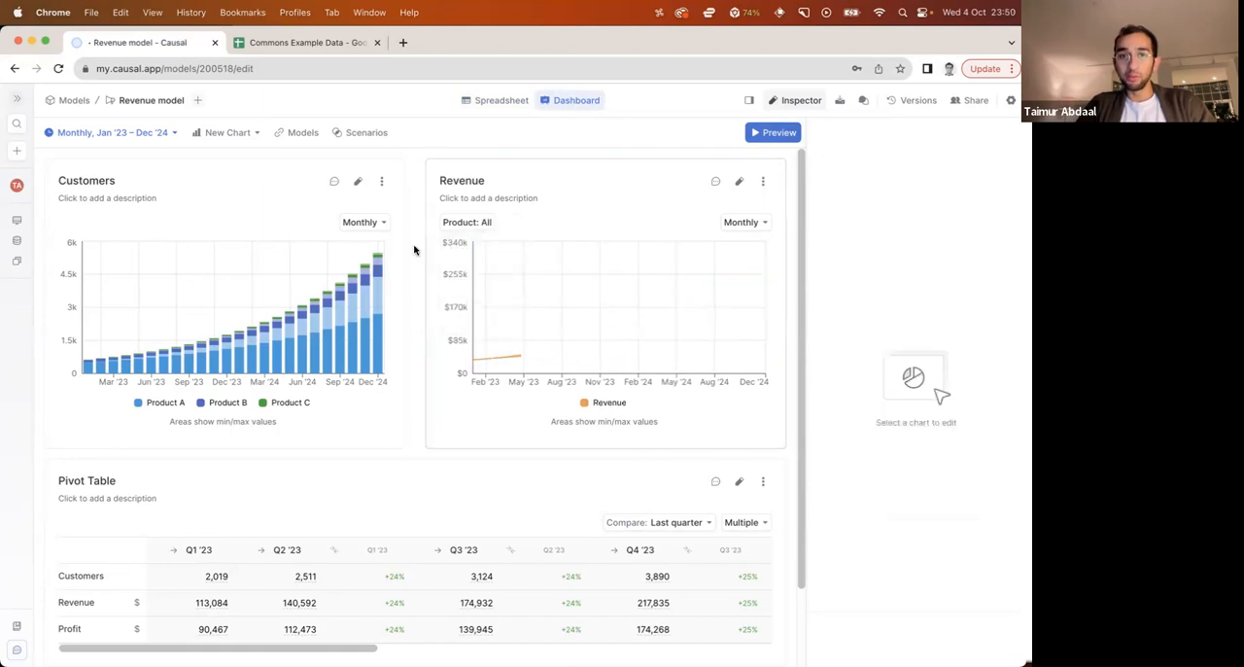
Add Product to the pivot table's rows, turn on its totals, and review the breakdown of customers, revenue and profit
scroll(385, 386, down, 2)
click(381, 570)
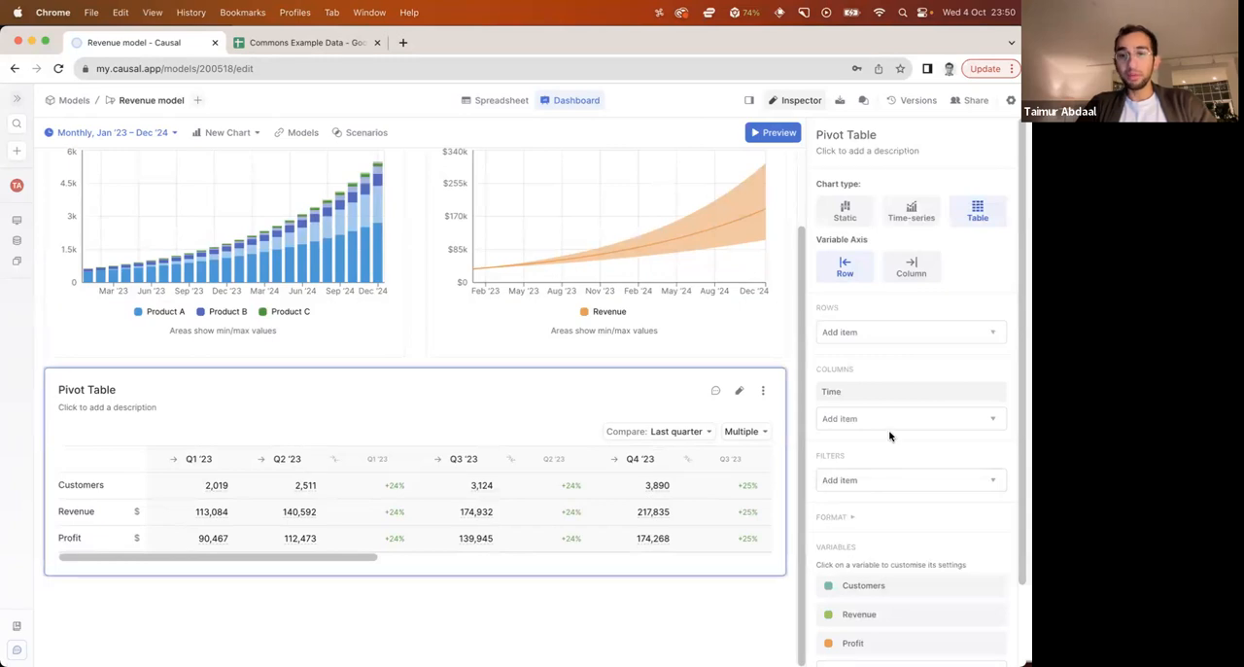
click(863, 333)
click(862, 361)
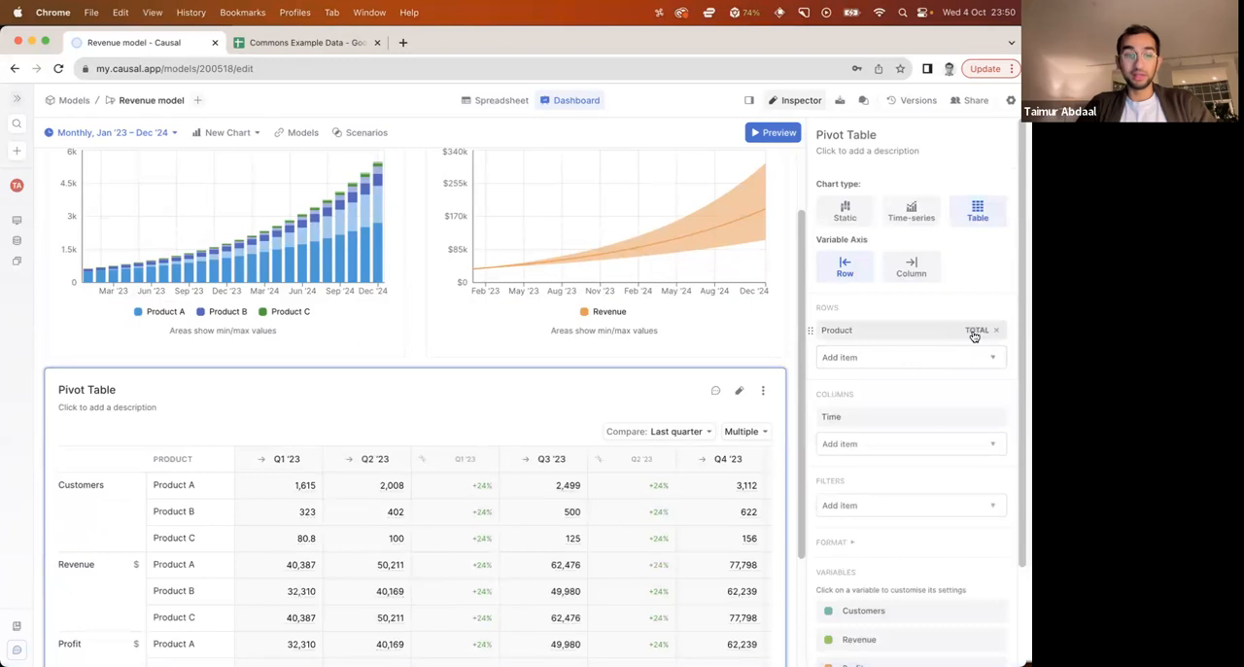
click(975, 330)
scroll(605, 500, down, 3)
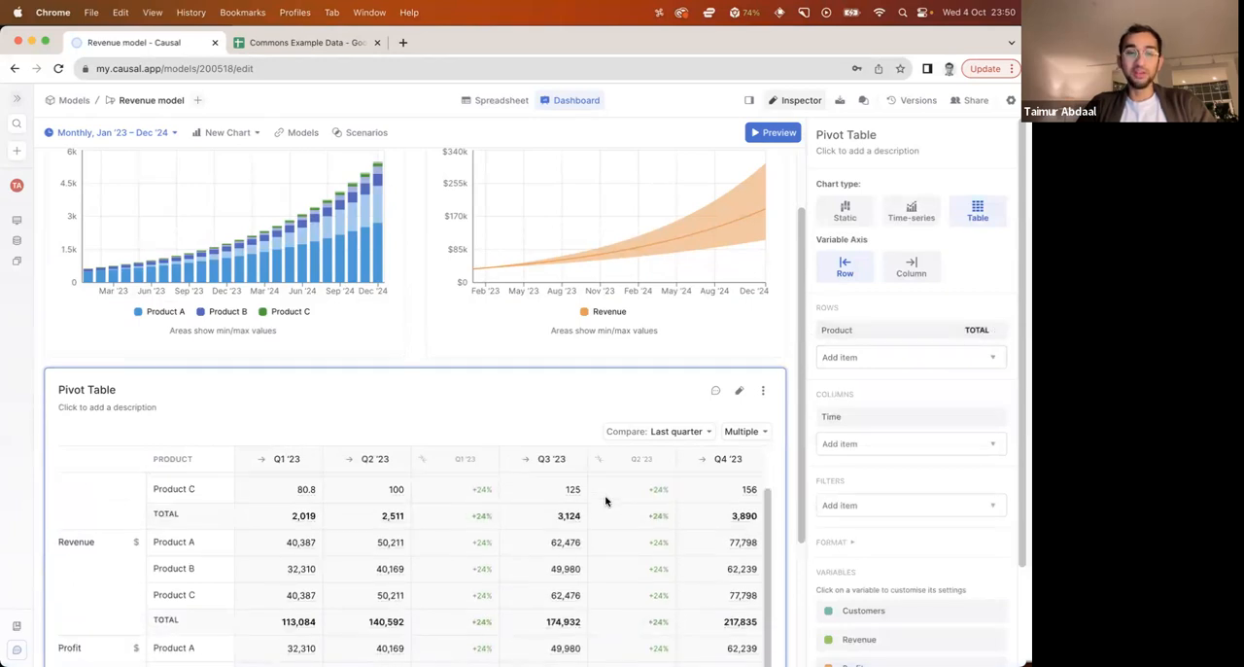
scroll(786, 404, down, 3)
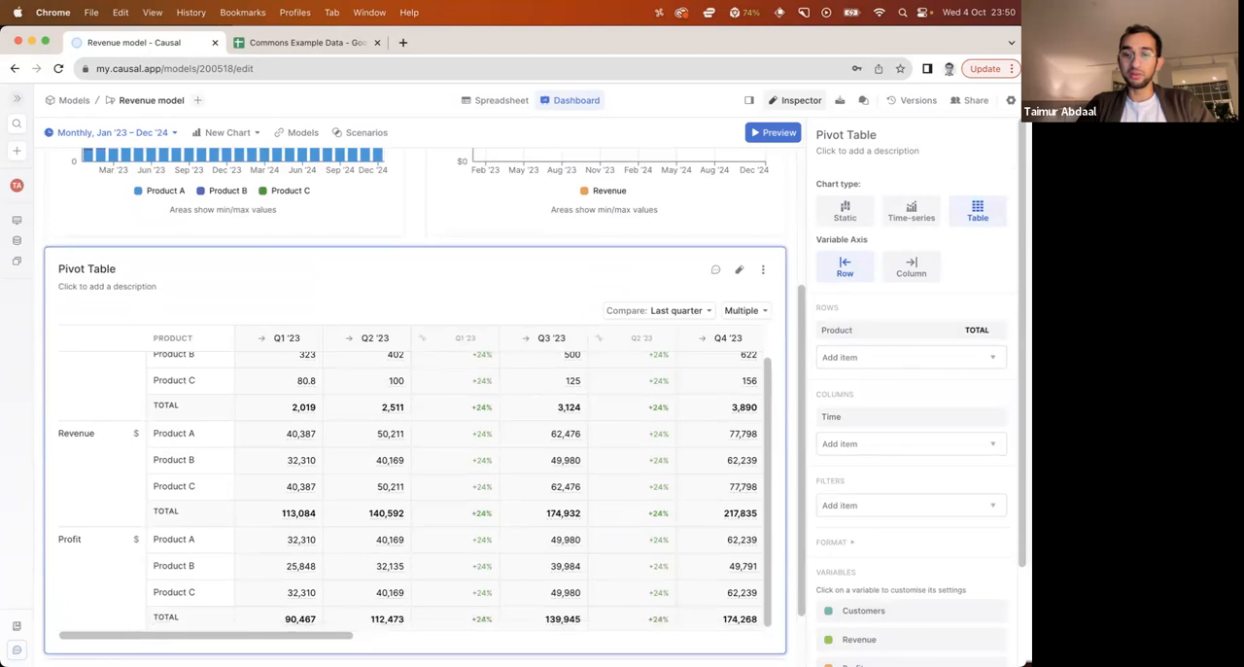
Review the pivot table, open the dashboard preview, and look through its charts and product breakdown
click(789, 623)
scroll(788, 623, down, 2)
drag(763, 588, 767, 631)
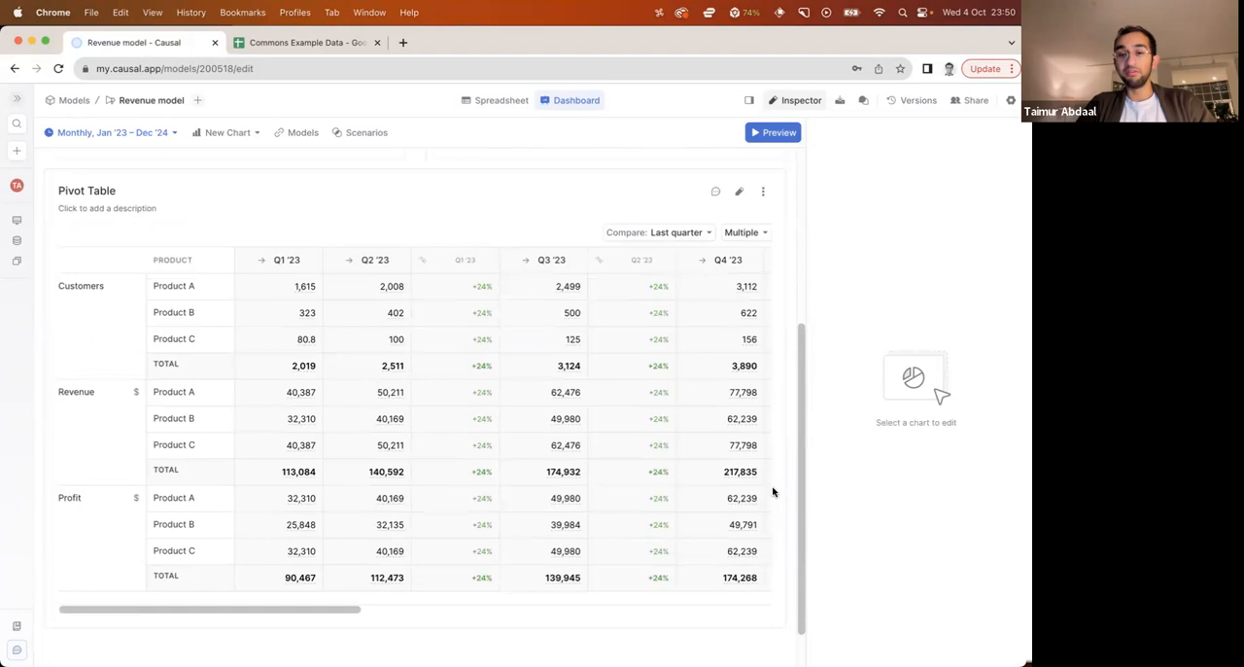
scroll(773, 492, up, 2)
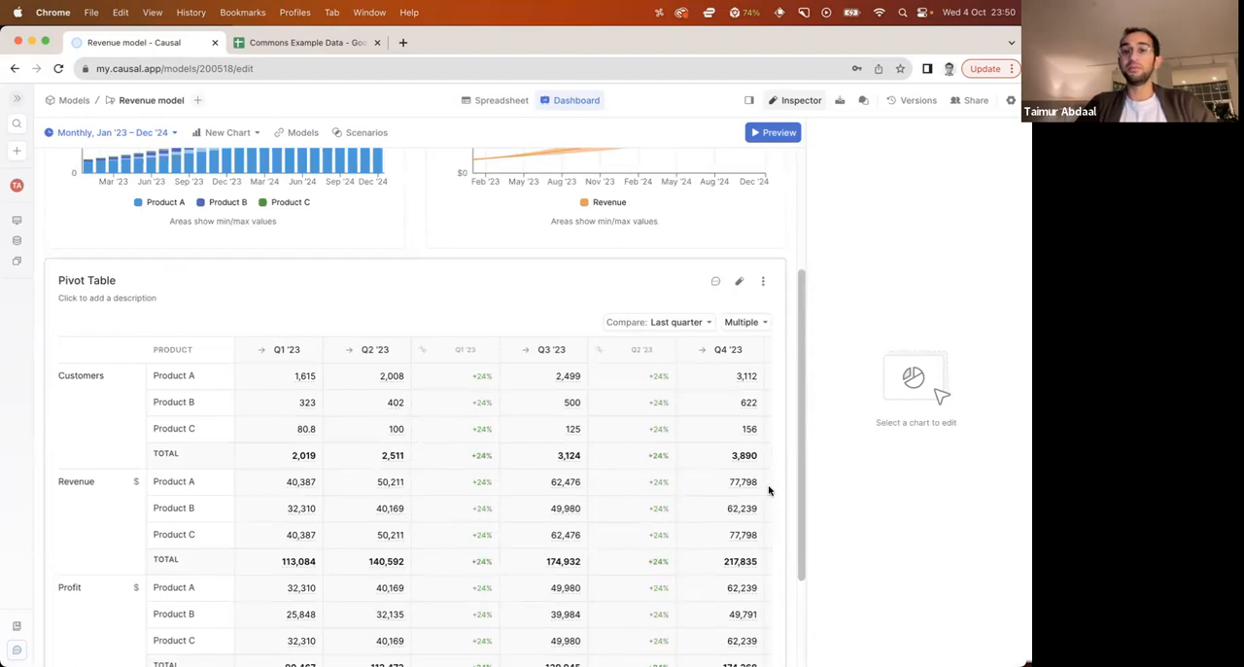
scroll(769, 490, up, 4)
click(773, 132)
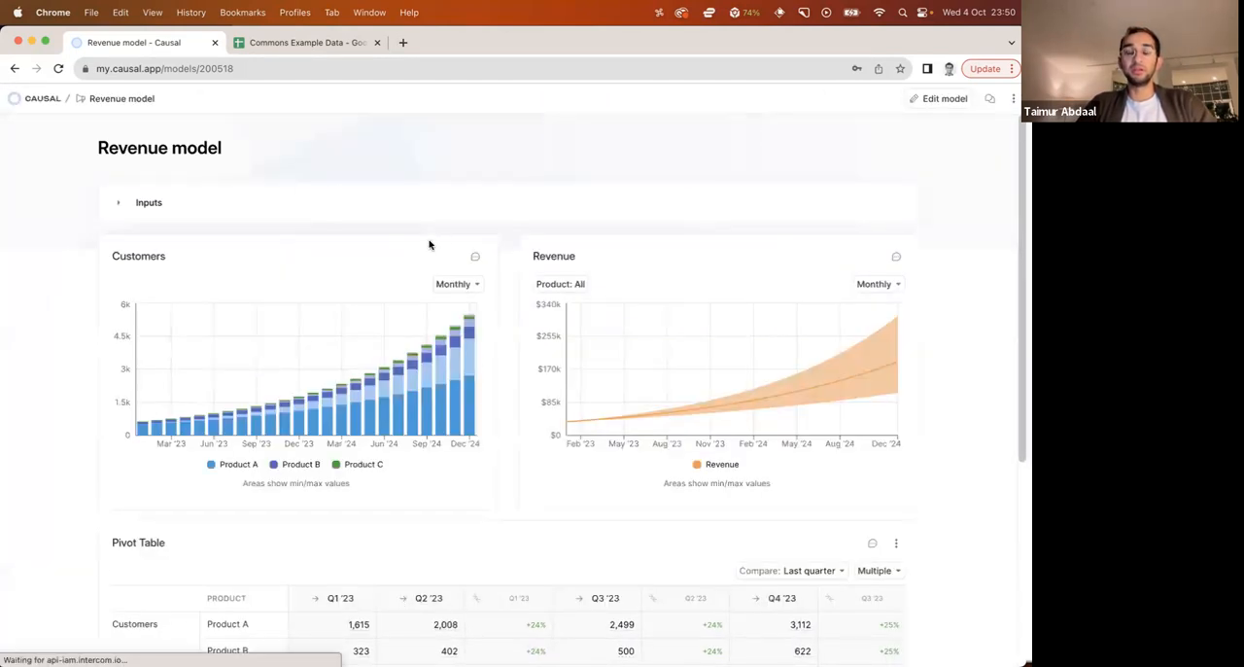
scroll(78, 473, down, 5)
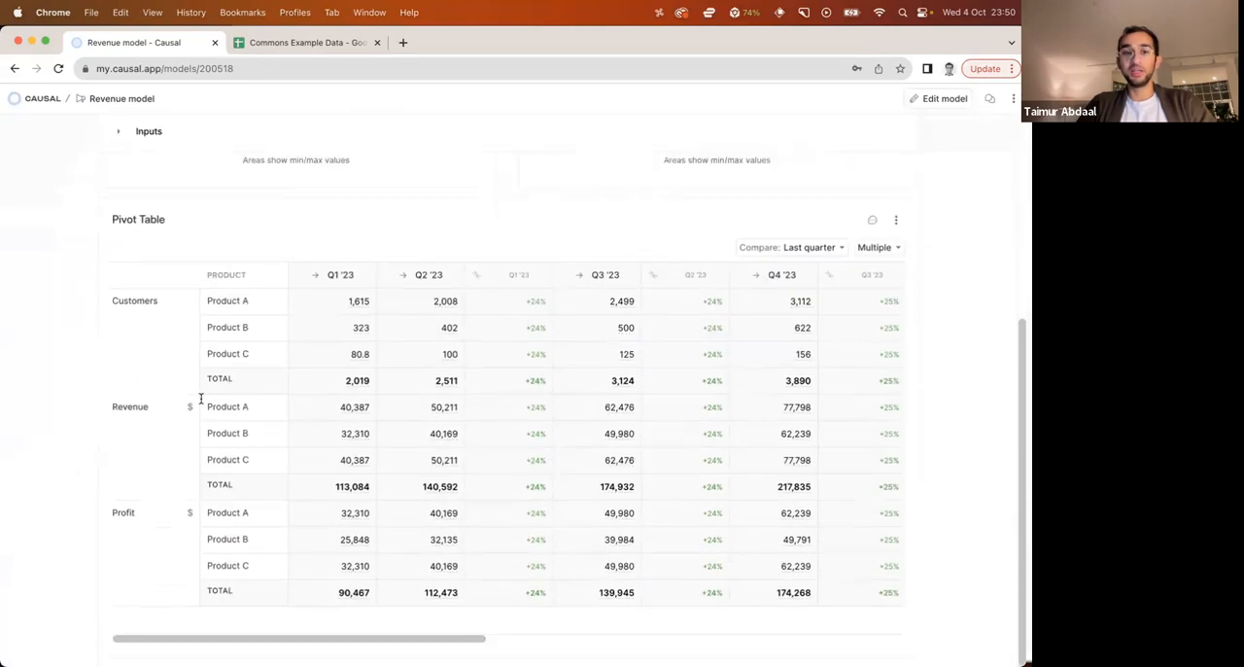
scroll(208, 339, up, 5)
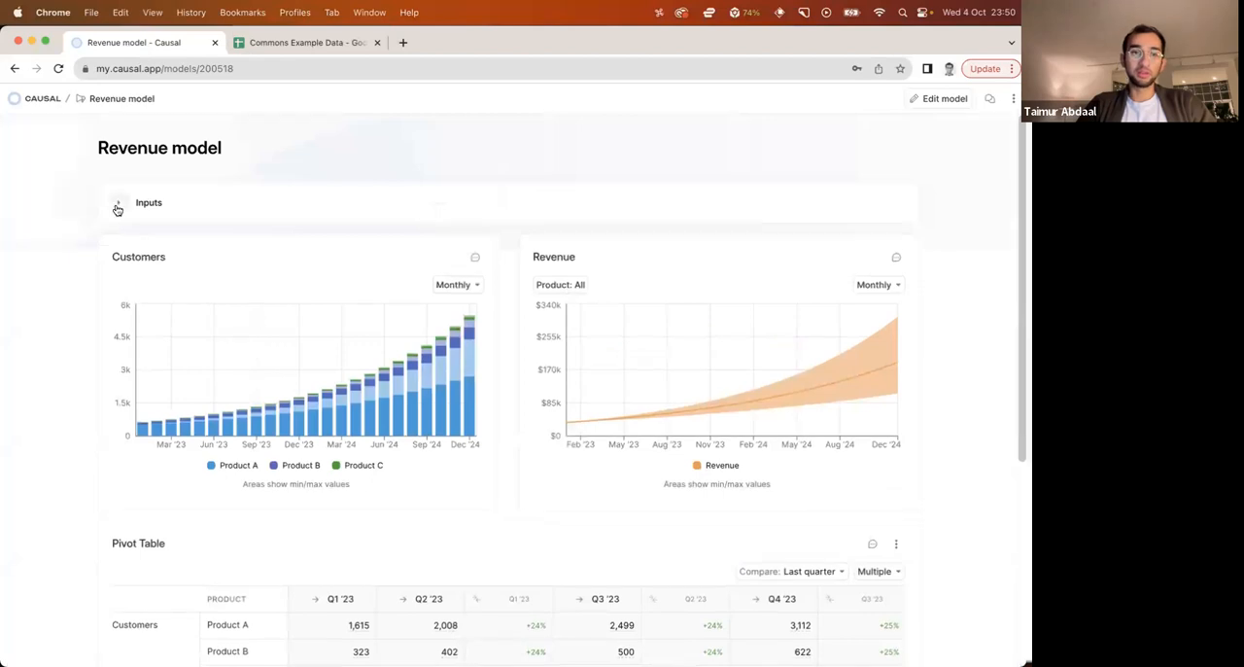
Expand the preview's inputs, look at the product selectors for initial customers and revenue per customer, and collapse the inputs again
click(295, 198)
click(216, 239)
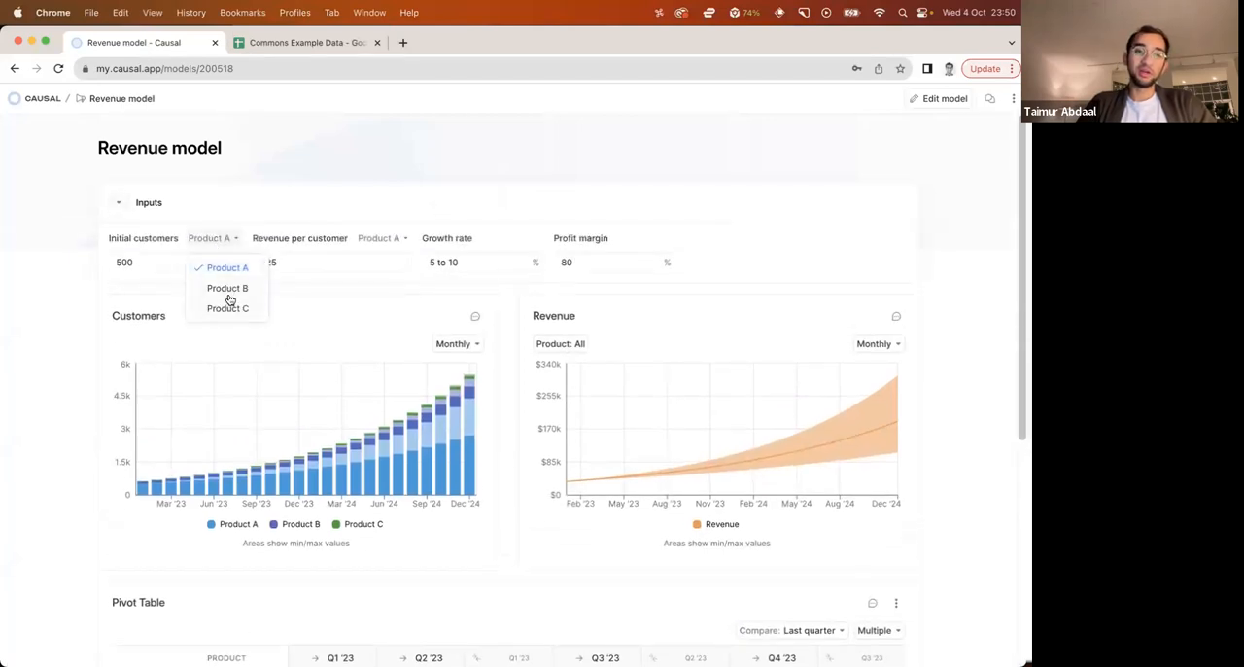
click(354, 209)
click(393, 240)
click(392, 288)
click(398, 240)
click(397, 268)
click(137, 205)
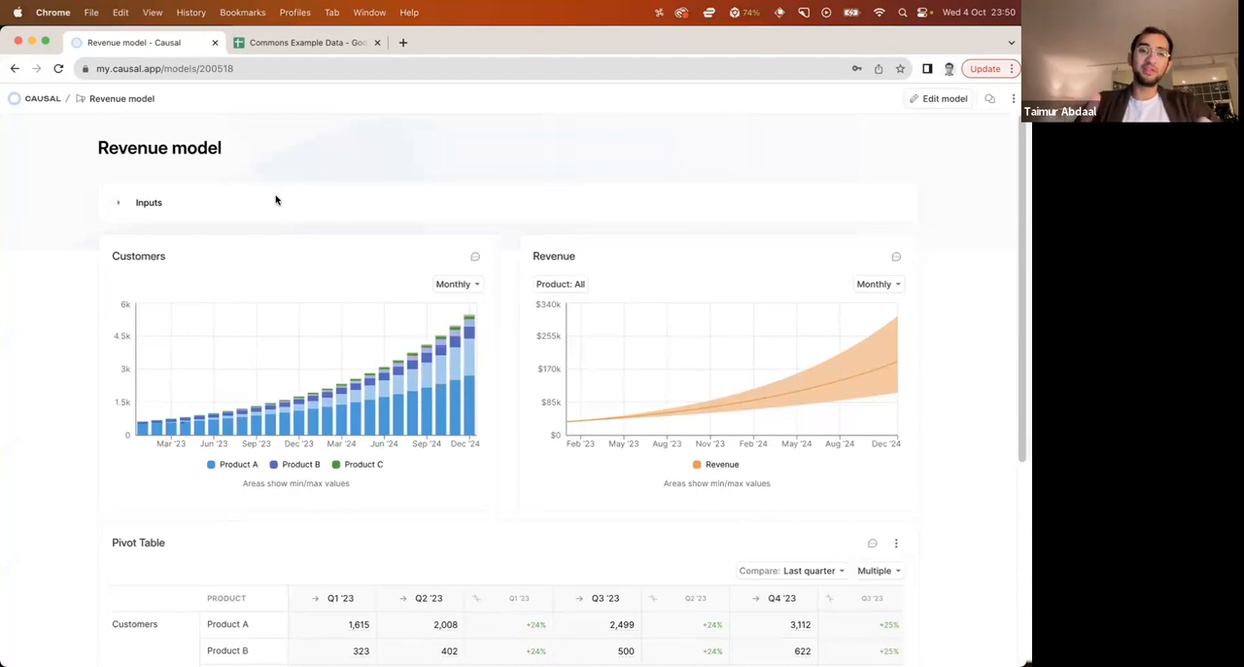
Look over the dashboard preview once more and return to editing the model
scroll(128, 411, down, 2)
scroll(128, 411, up, 2)
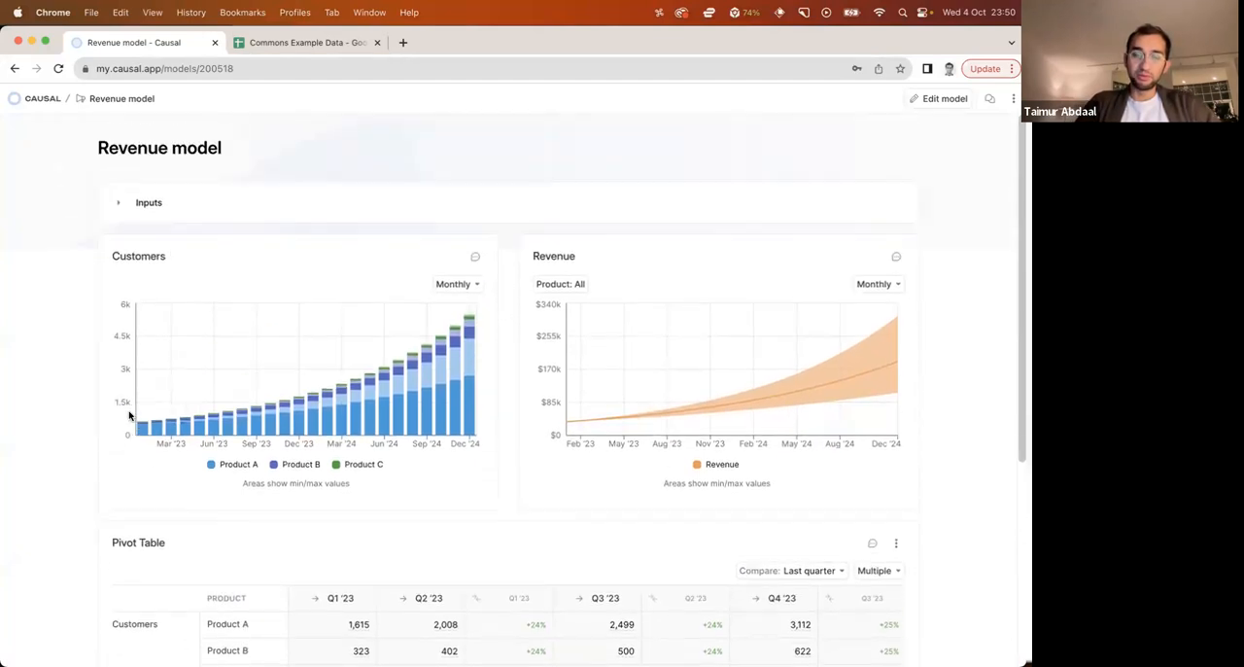
click(940, 100)
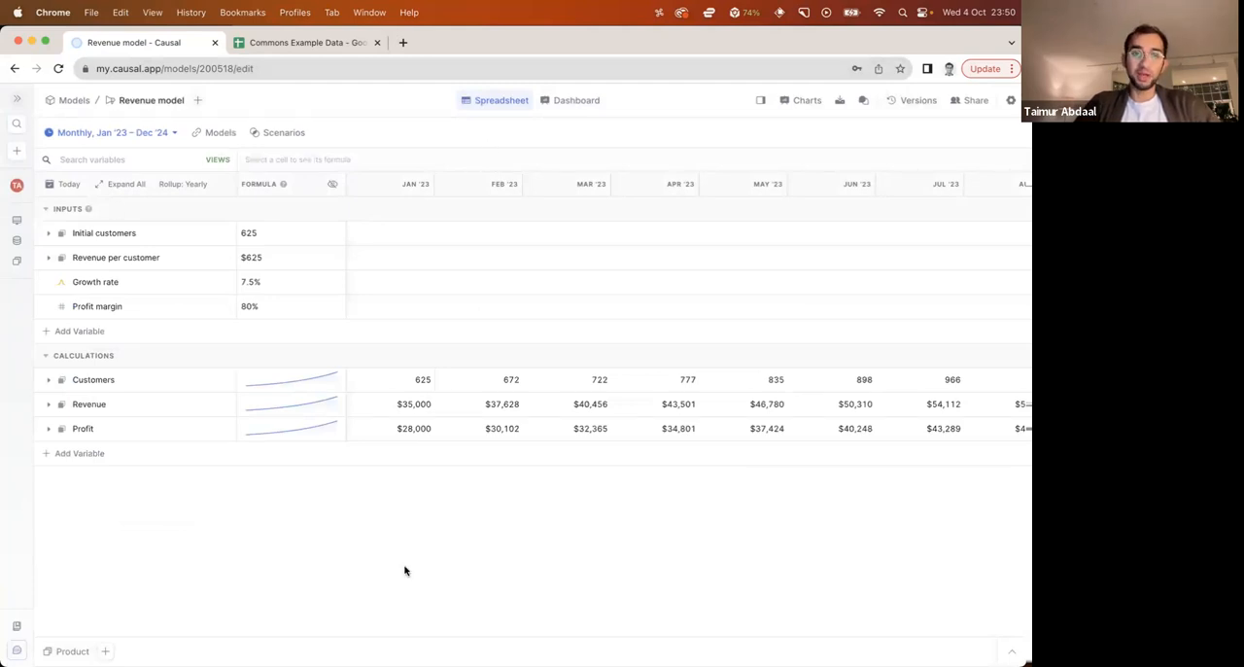
Switch to the Commons Example Data Google Sheet and enter the label Revenue in cell A2 of the Revenue sheet
click(279, 44)
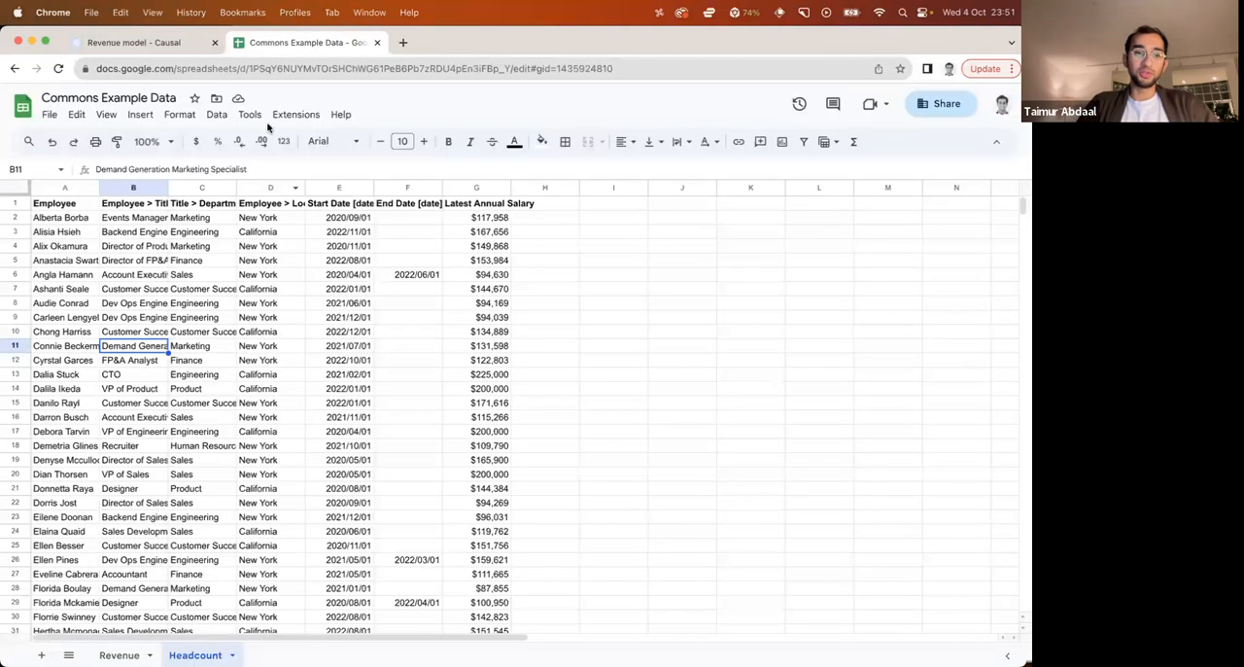
key(alt+Up)
click(111, 263)
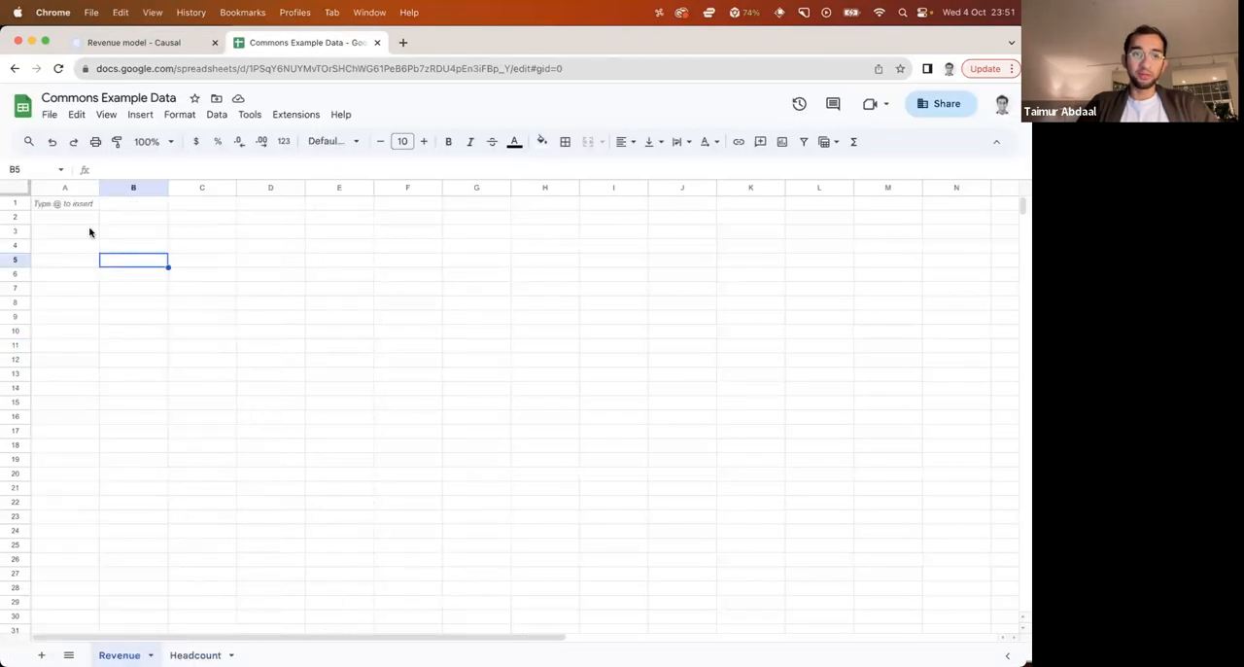
click(88, 218)
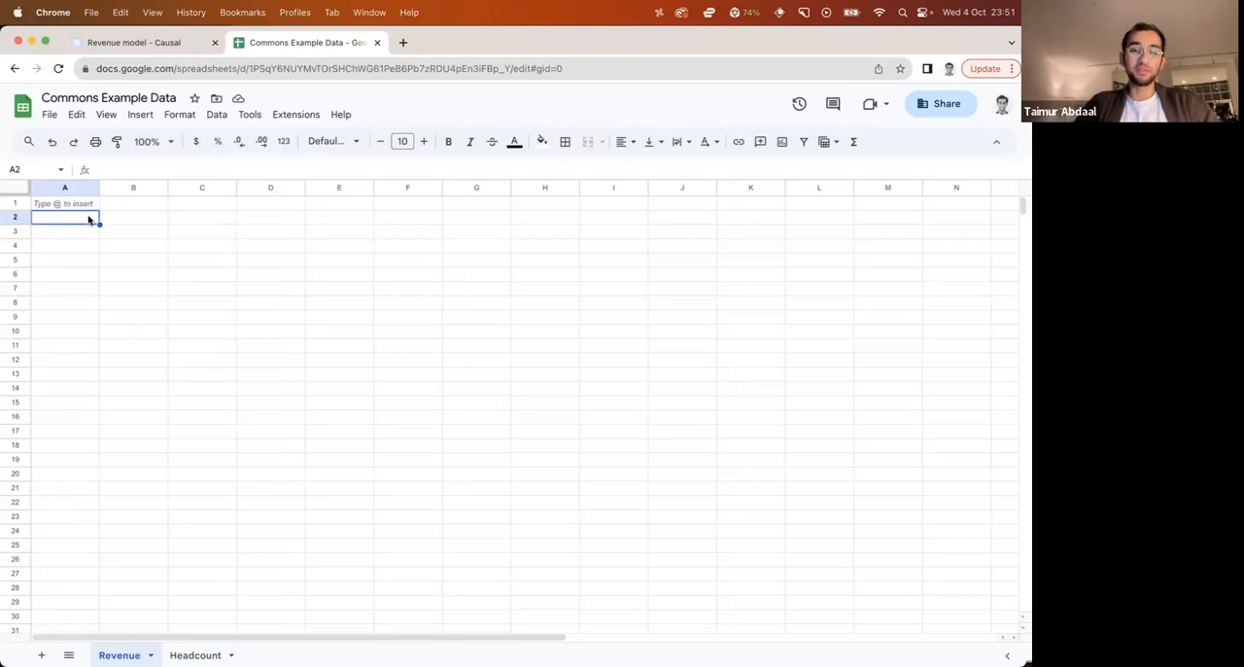
click(166, 44)
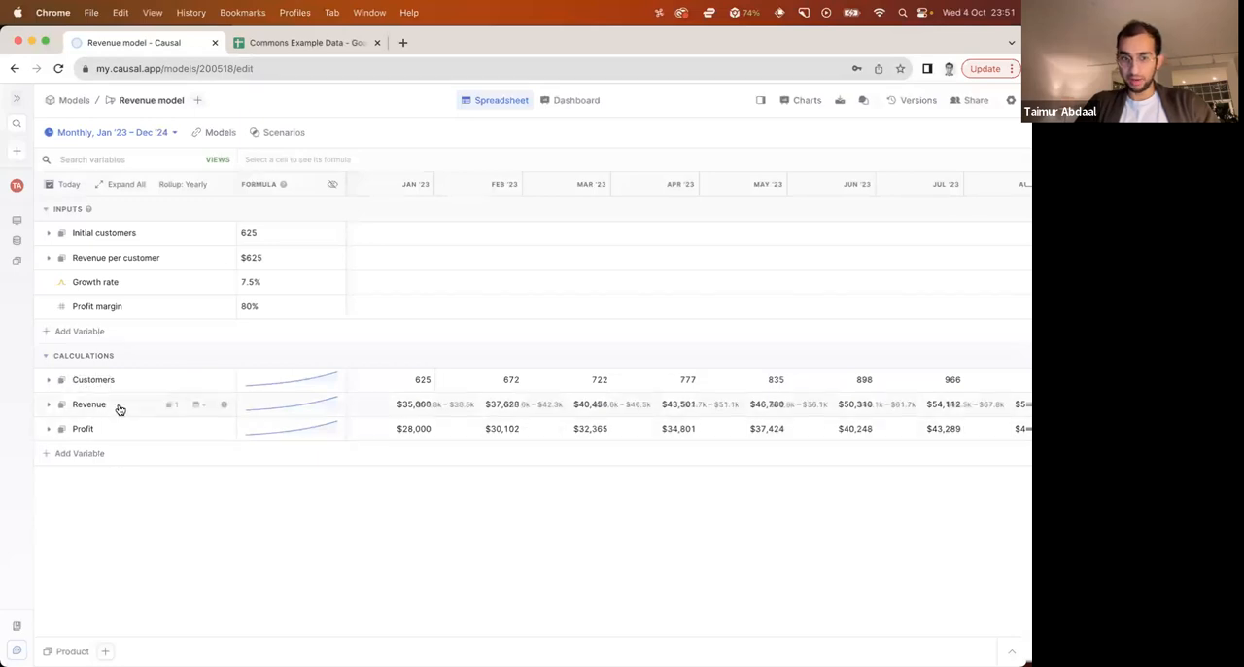
click(276, 41)
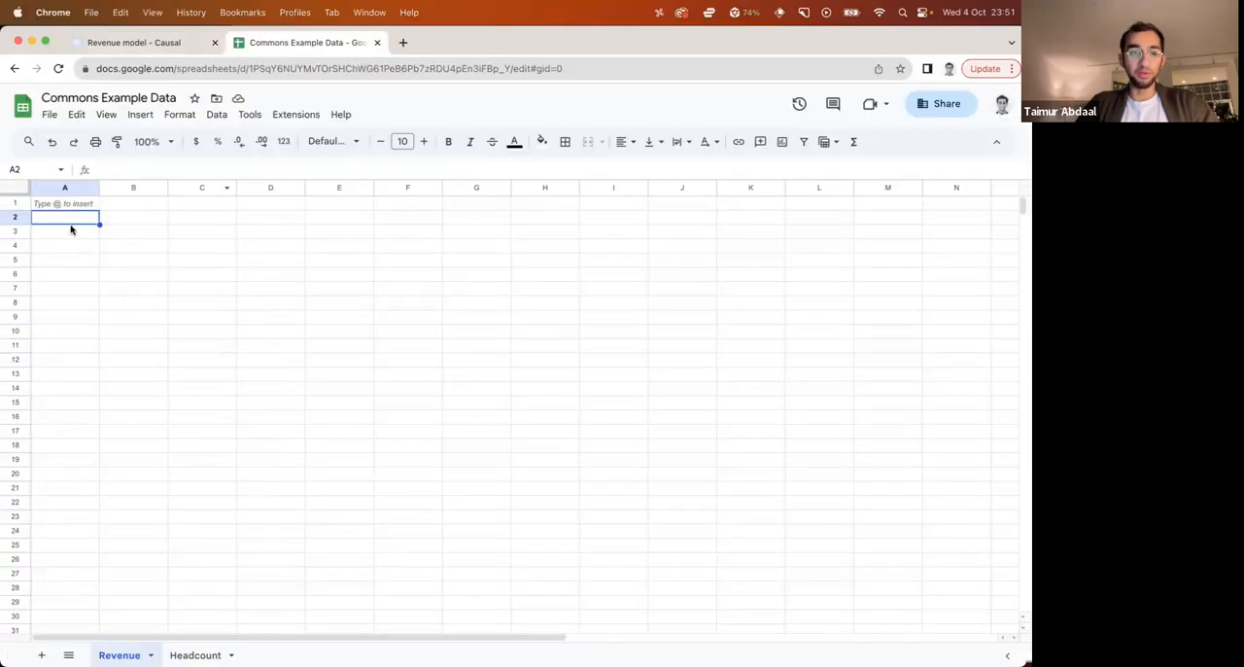
text(Revenue)
key(Return)
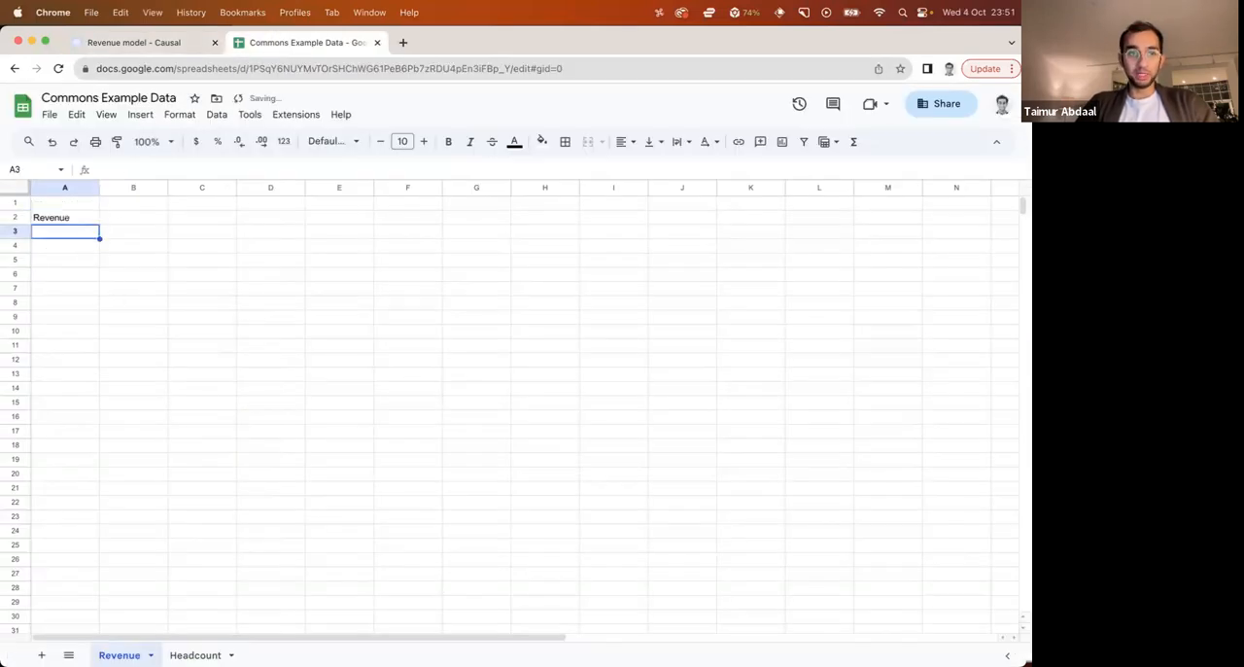
Enter the header Product in B1, with Product A, Product B and Product in the three cells below
click(114, 205)
text(Product)
key(Return)
text(Product A)
key(Return)
text(Product B)
key(Return)
text(Product)
key(Return)
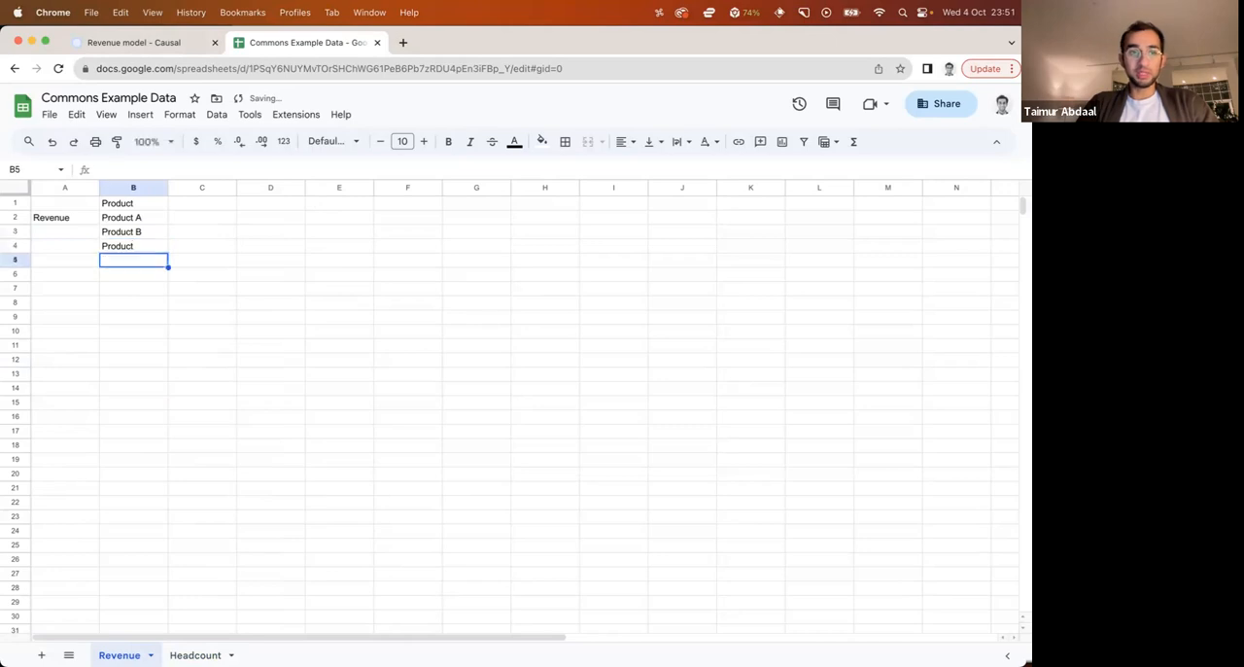
Correct the label in B4 to Product C and fill the Revenue label down column A to row 4
double_click(138, 243)
text(C)
click(130, 286)
click(91, 222)
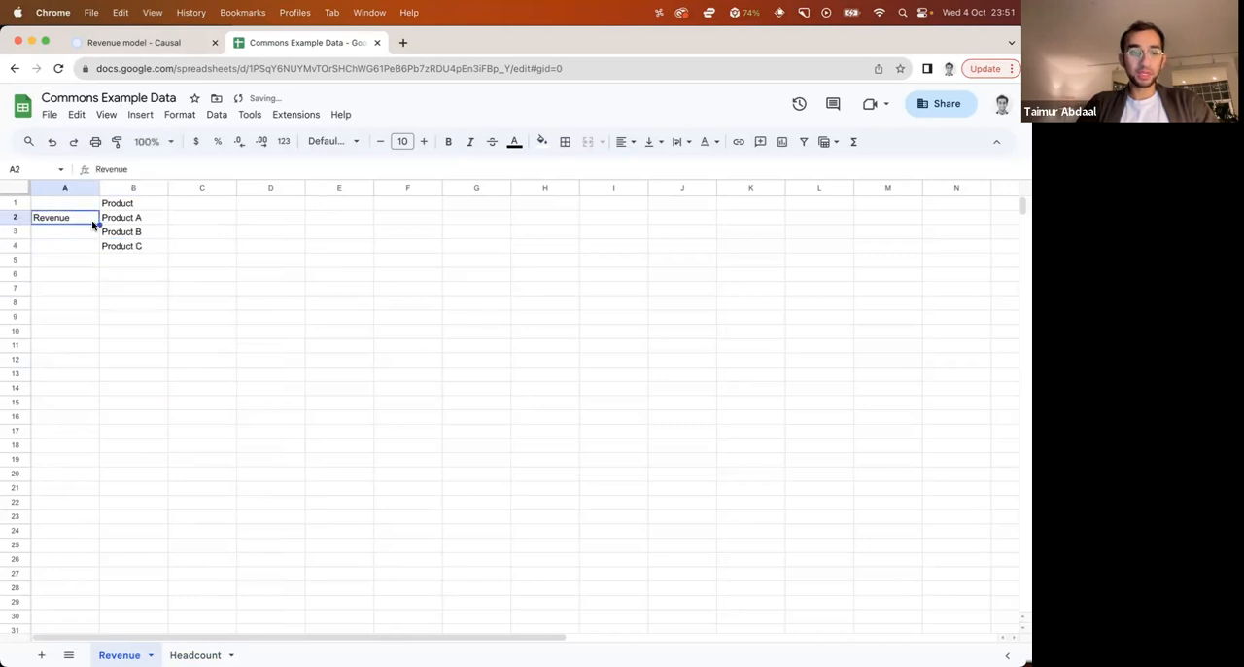
drag(98, 224, 100, 247)
click(200, 300)
Enter January 2023 and February 2023 in C1 and D1 and extend the monthly headers across to October 2023
click(199, 203)
text(Jna)
key(BackSpace)
key(BackSpace)
text(anuar)
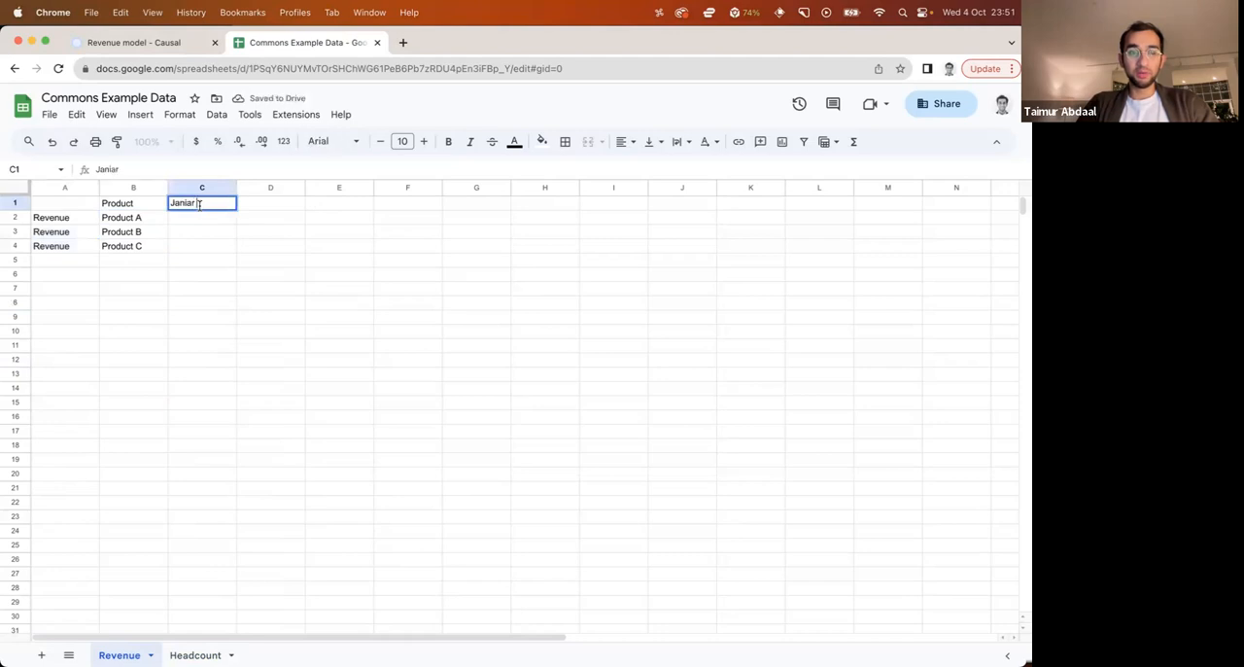
text(y 2023)
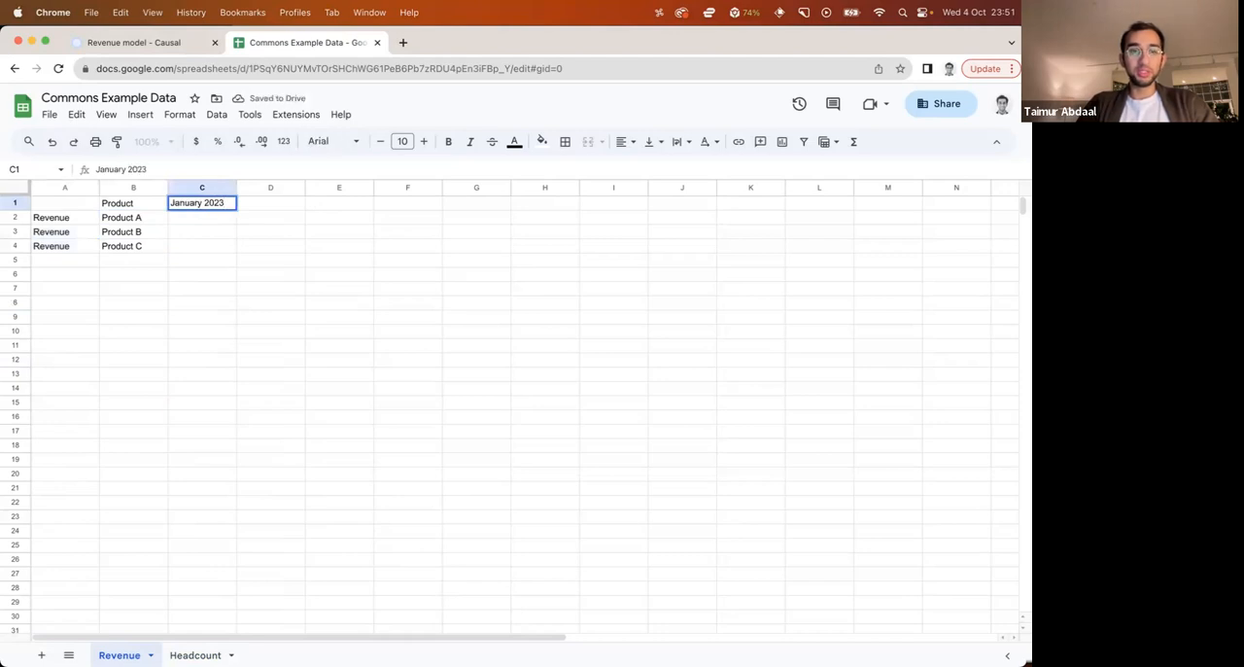
key(Return)
click(255, 204)
text(February 2023)
key(Return)
drag(206, 203, 793, 209)
click(793, 233)
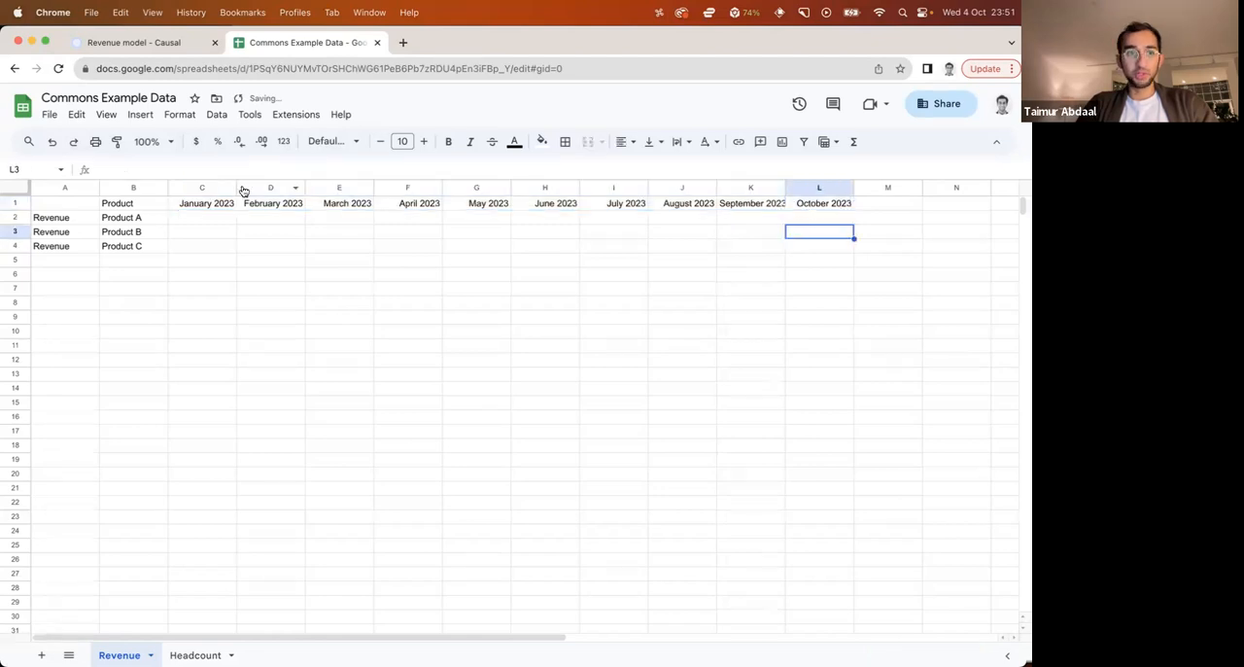
Enter the formula =rand() *1000 in C2 and apply it to the January cells of Product B and Product C
click(218, 218)
text(=rand() *1000)
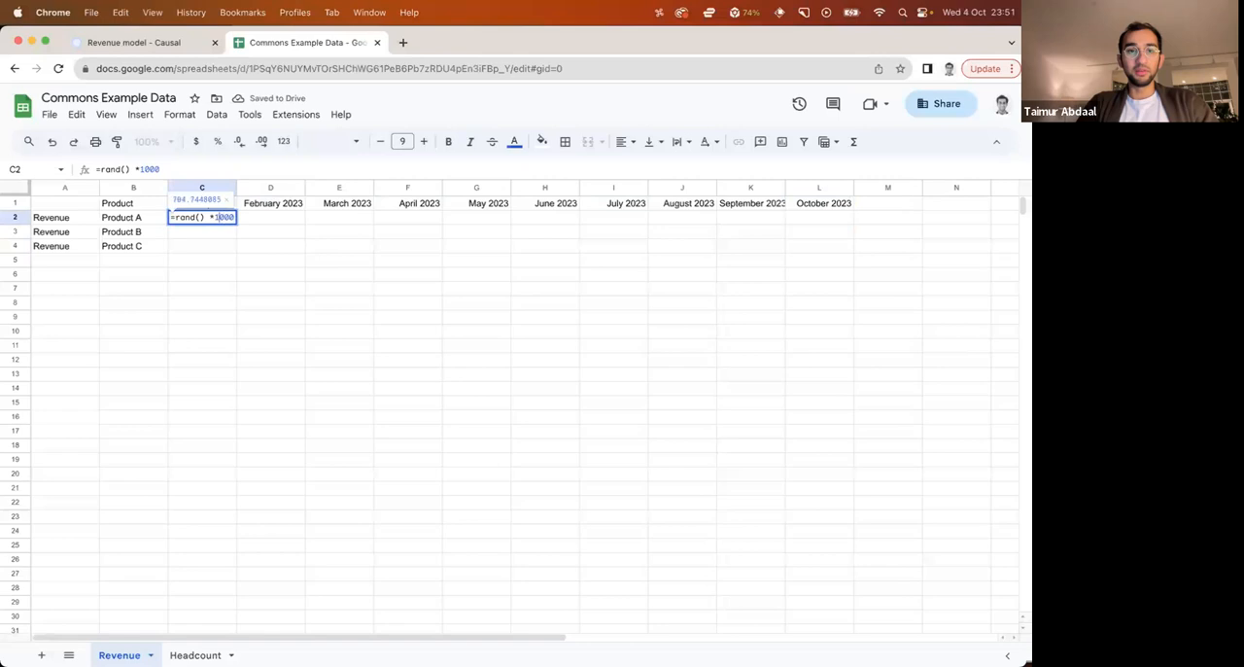
key(Return)
click(252, 318)
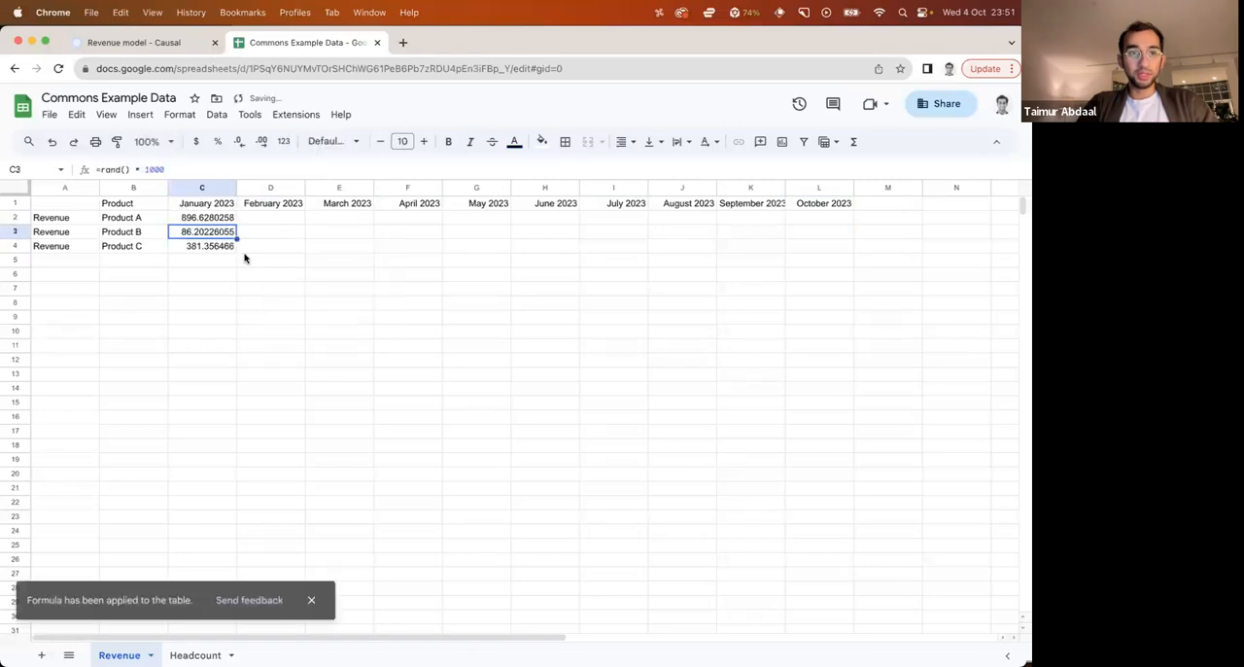
Remove the decimals from the January values and fill the formulas across to October 2023 for all three products
drag(208, 218, 223, 245)
click(239, 142)
click(239, 142)
click(239, 142)
click(239, 142)
click(240, 141)
click(239, 142)
drag(236, 253, 802, 257)
click(750, 288)
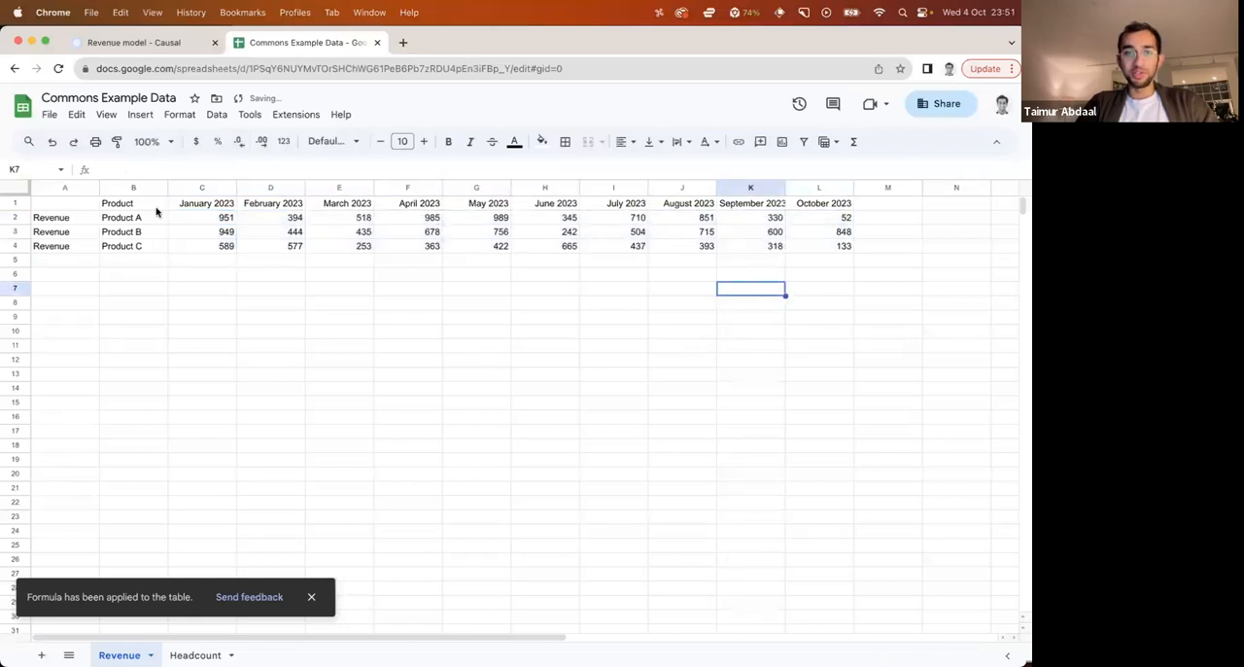
Freeze the header row and columns A and B, and make the month headers and row labels bold
click(21, 191)
click(74, 249)
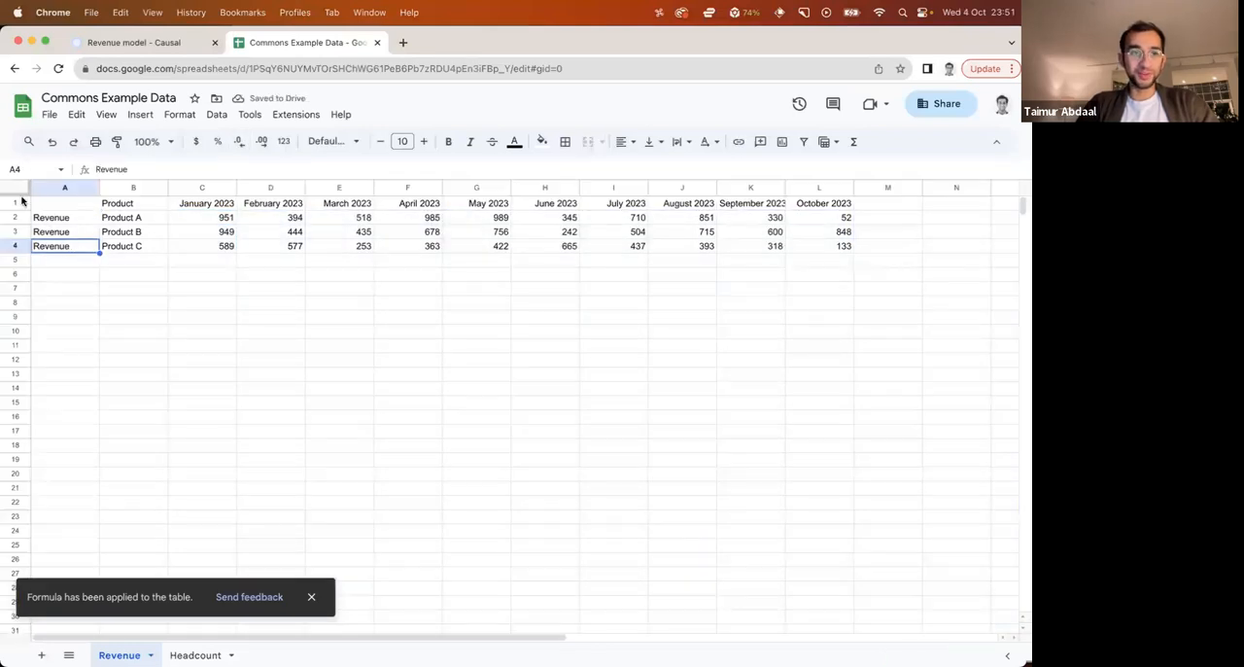
drag(17, 197, 148, 190)
click(233, 304)
click(20, 201)
key(ctrl+b)
drag(137, 307, 42, 216)
key(ctrl+b)
click(302, 364)
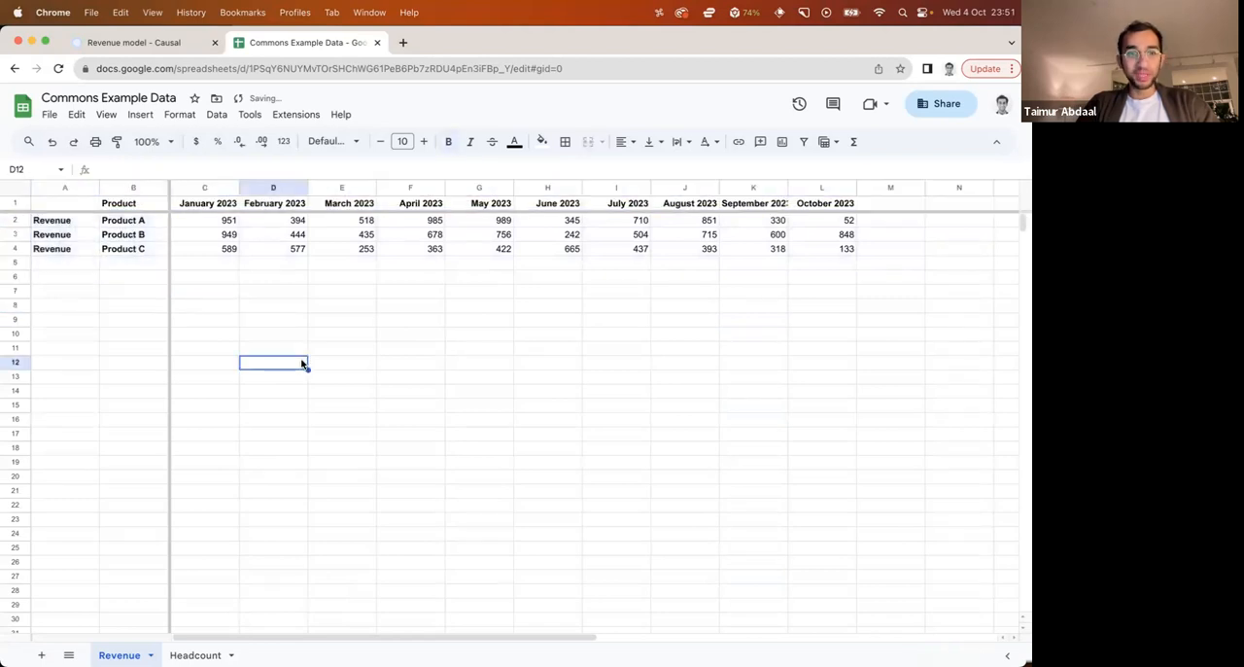
Format the revenue values in C2:L4 as dollar currency without decimals
drag(231, 219, 853, 253)
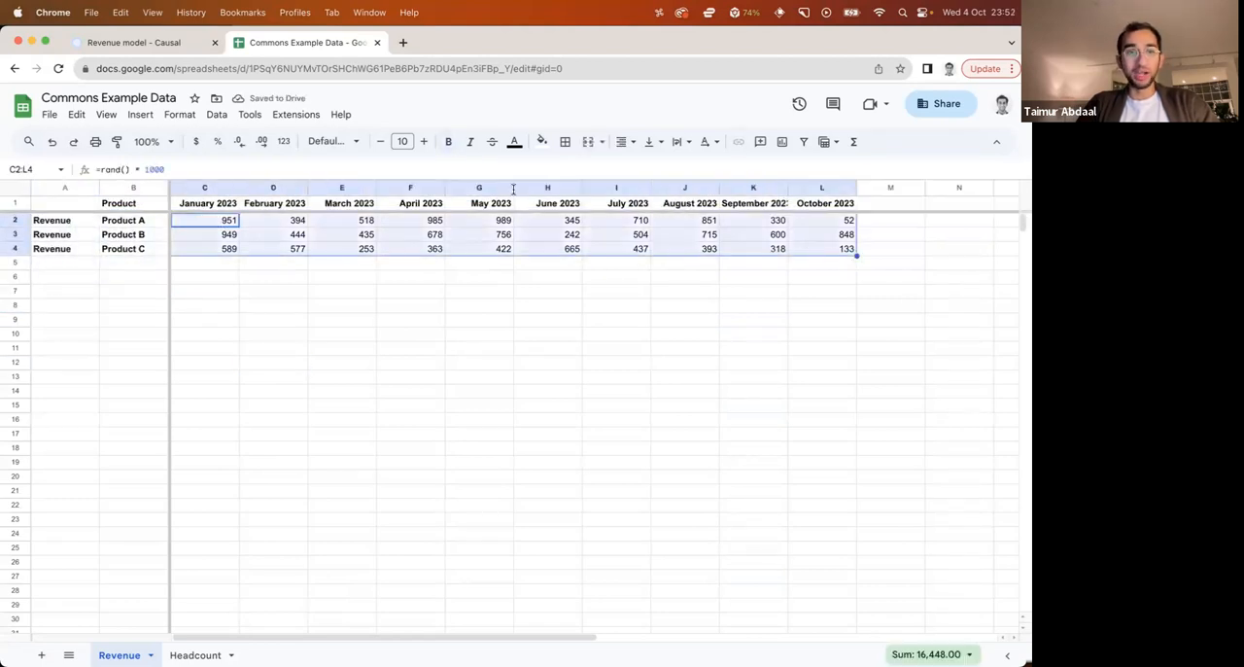
click(196, 141)
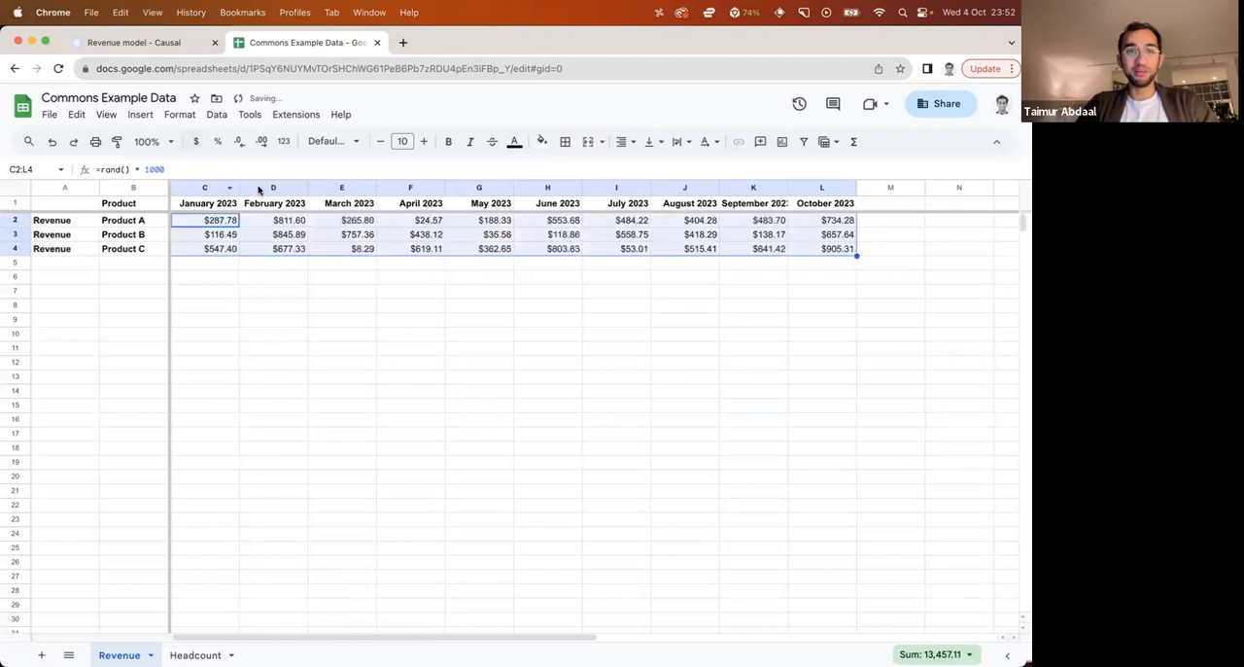
click(239, 141)
click(240, 141)
click(311, 335)
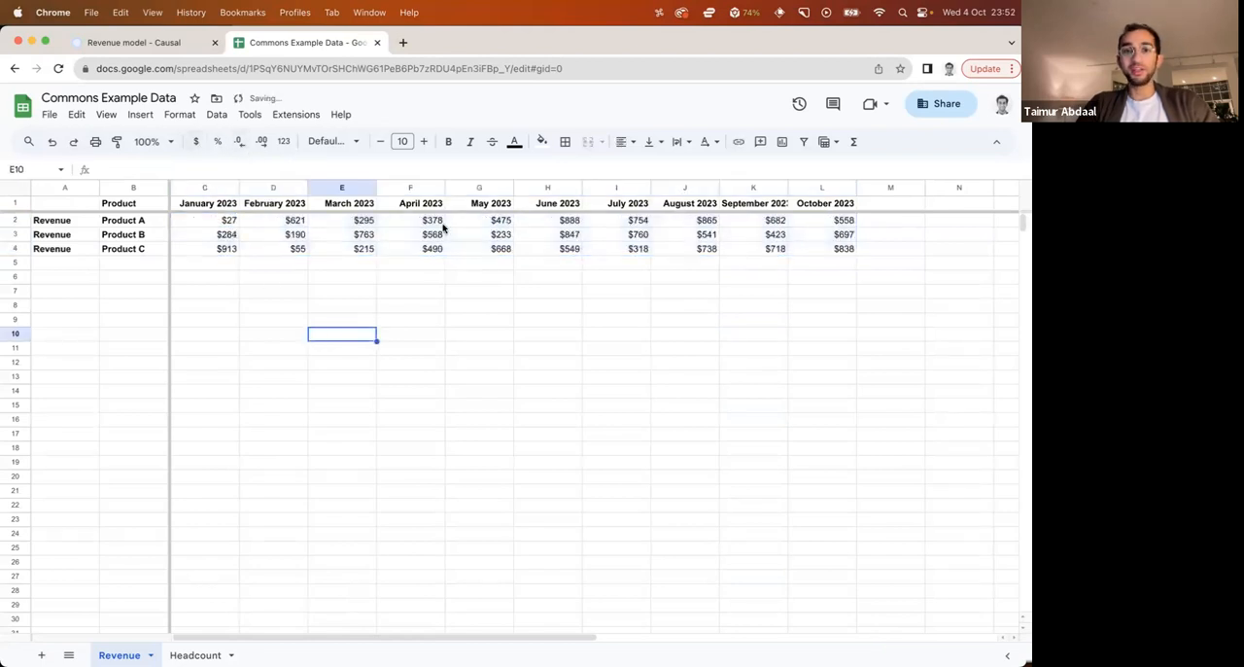
Switch back to Causal and start a Google Sheets data source using the Revenue worksheet of Commons Example Data
click(168, 45)
click(105, 651)
click(97, 622)
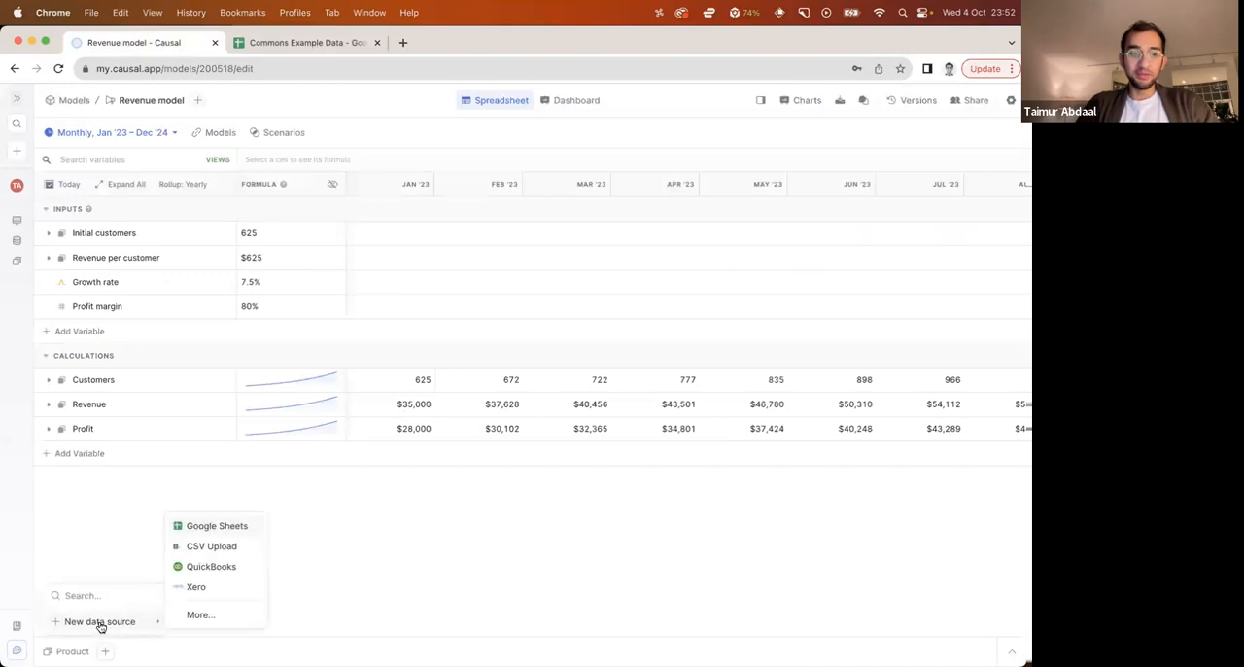
click(207, 527)
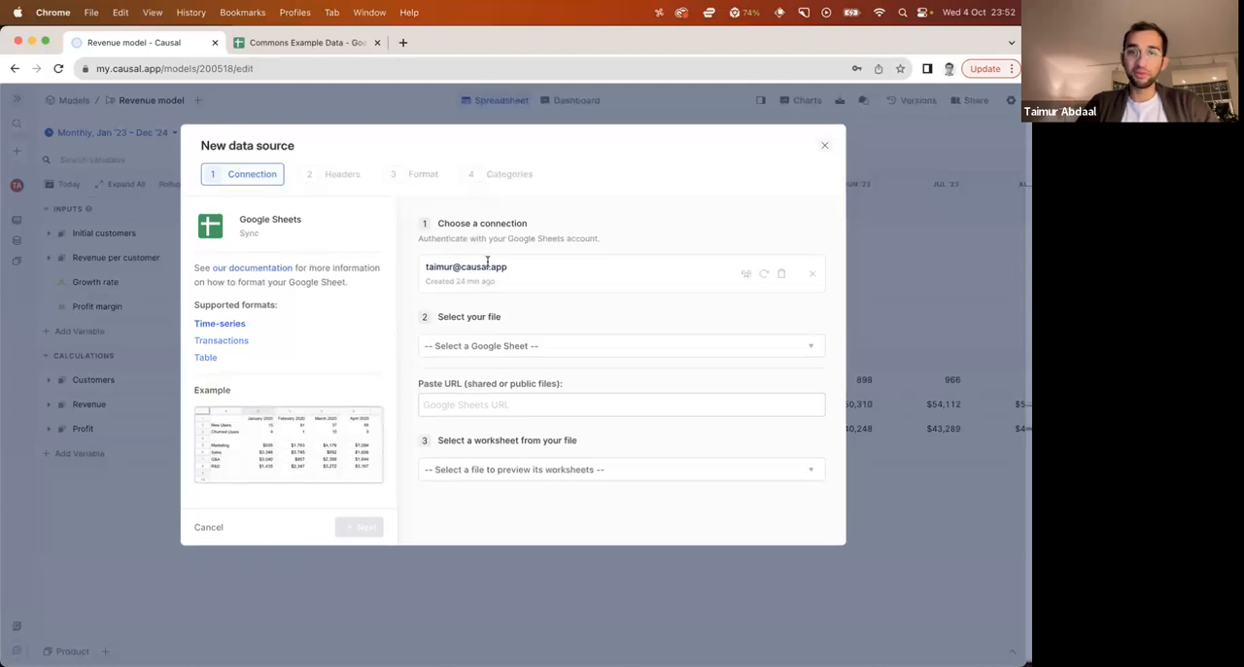
click(521, 347)
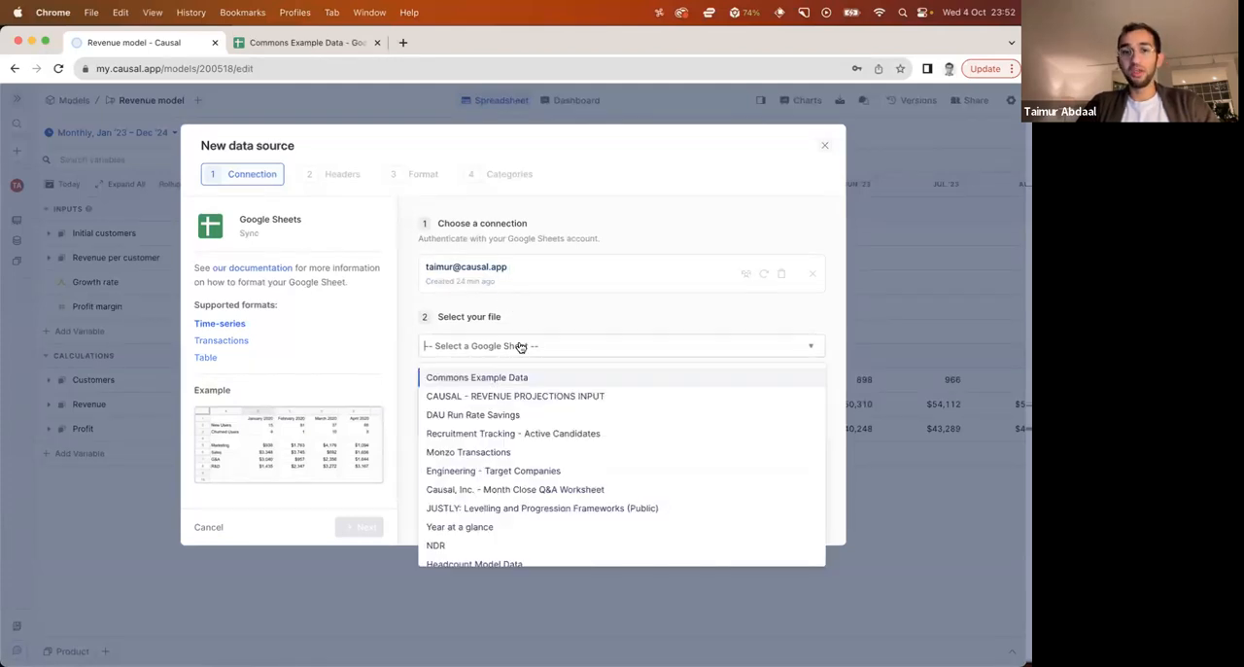
click(452, 380)
click(472, 409)
click(441, 441)
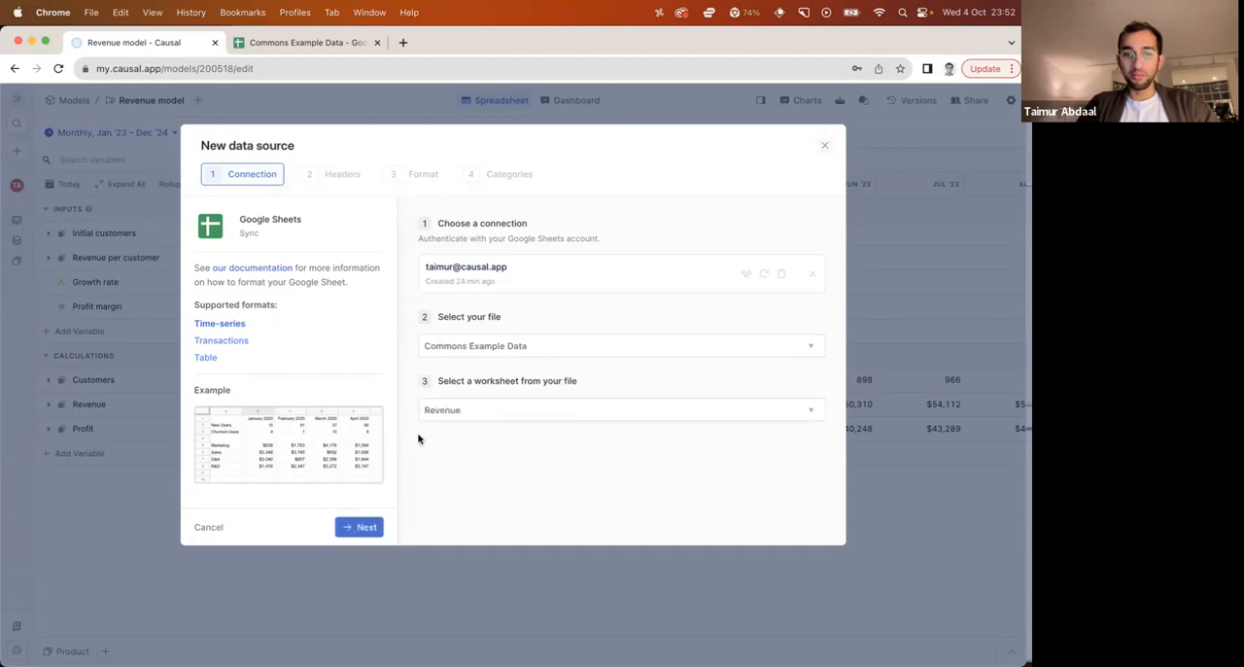
Accept row 1 as the data source's column headers and apply the Time-series format
click(364, 526)
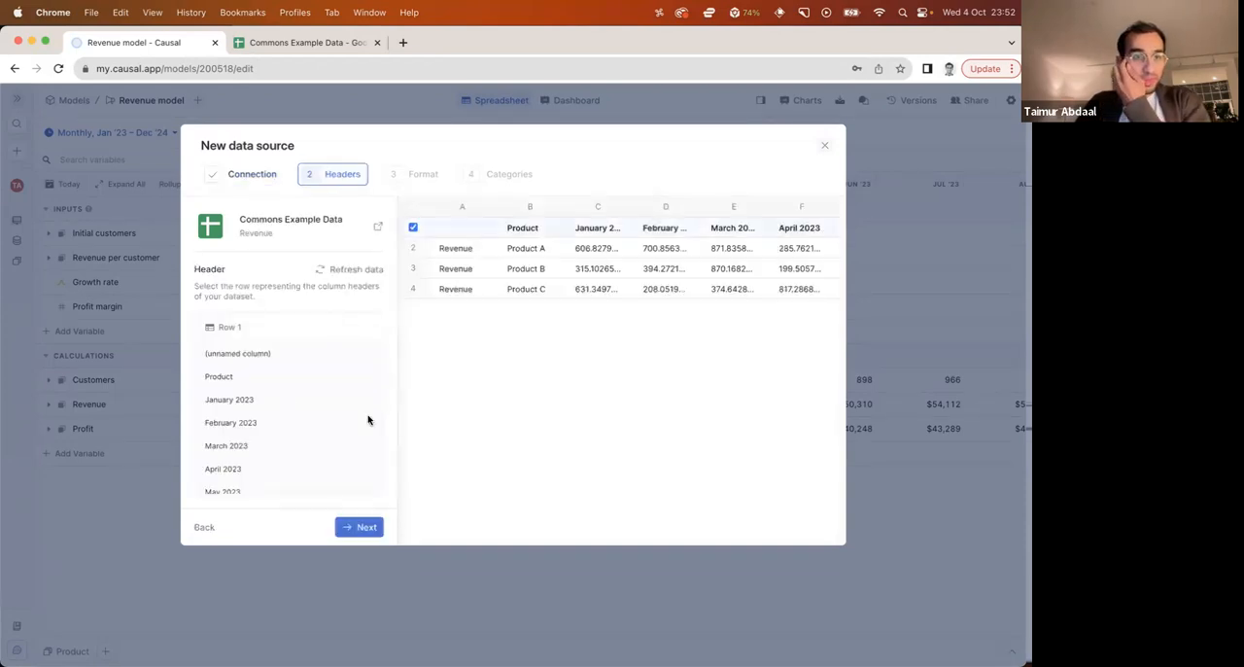
click(368, 528)
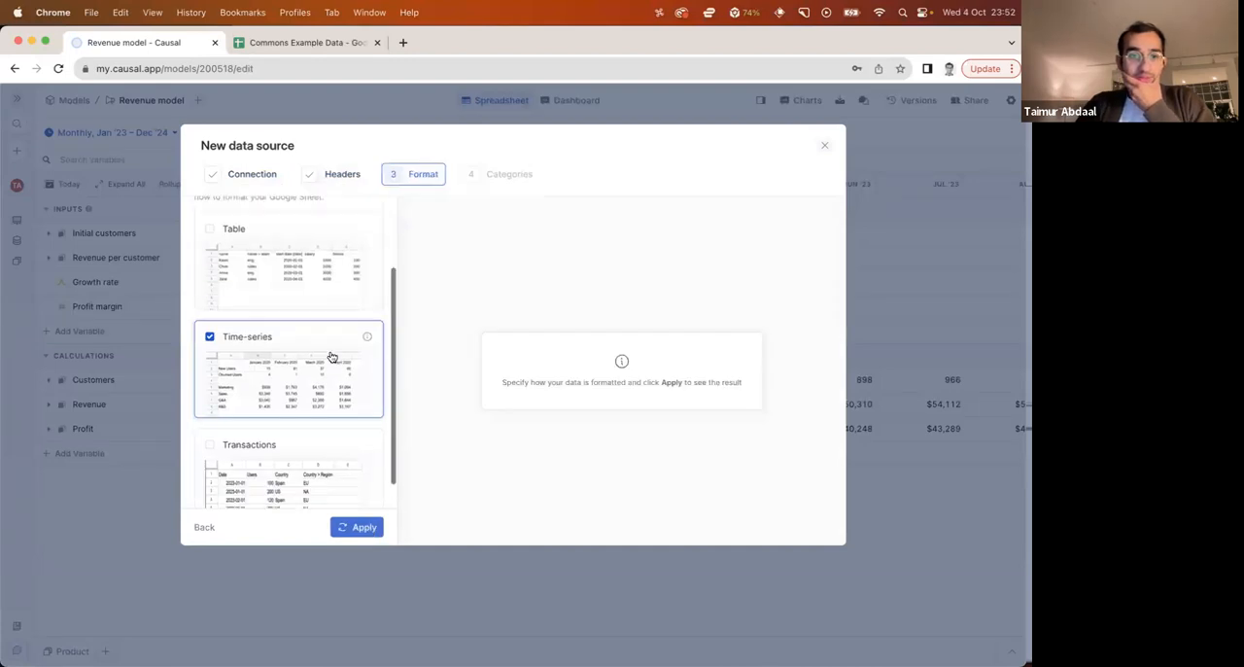
click(361, 525)
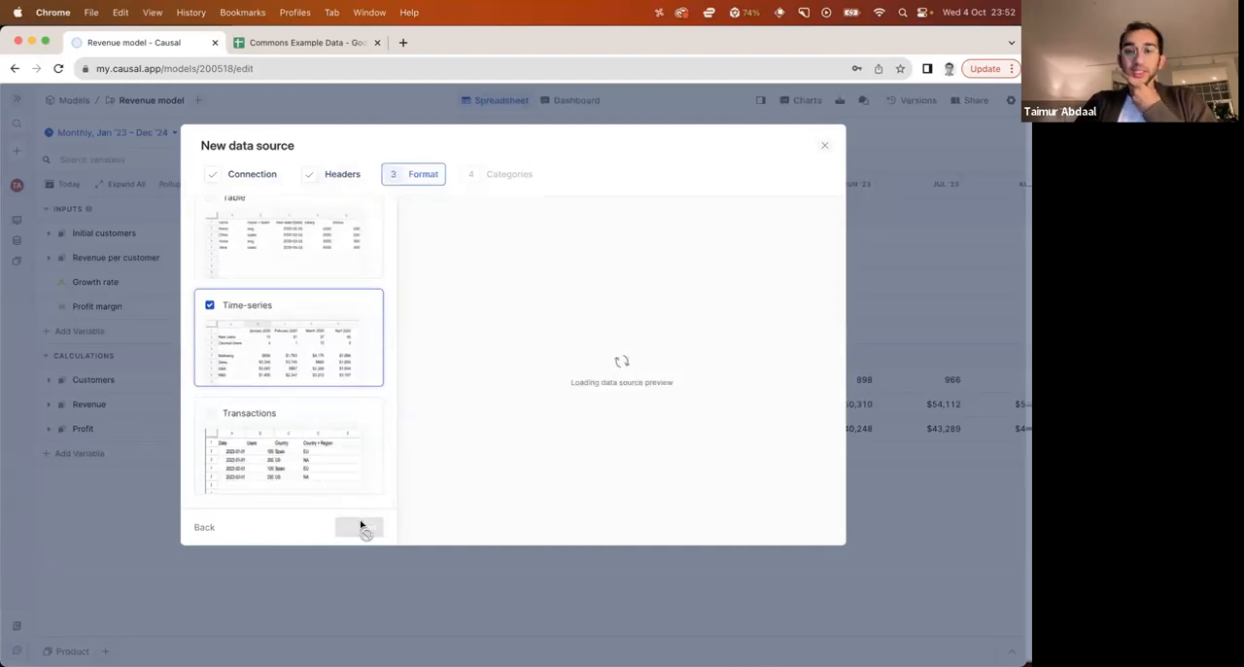
Link the data source's Product column to the model's Product category and finish the data source setup
click(359, 526)
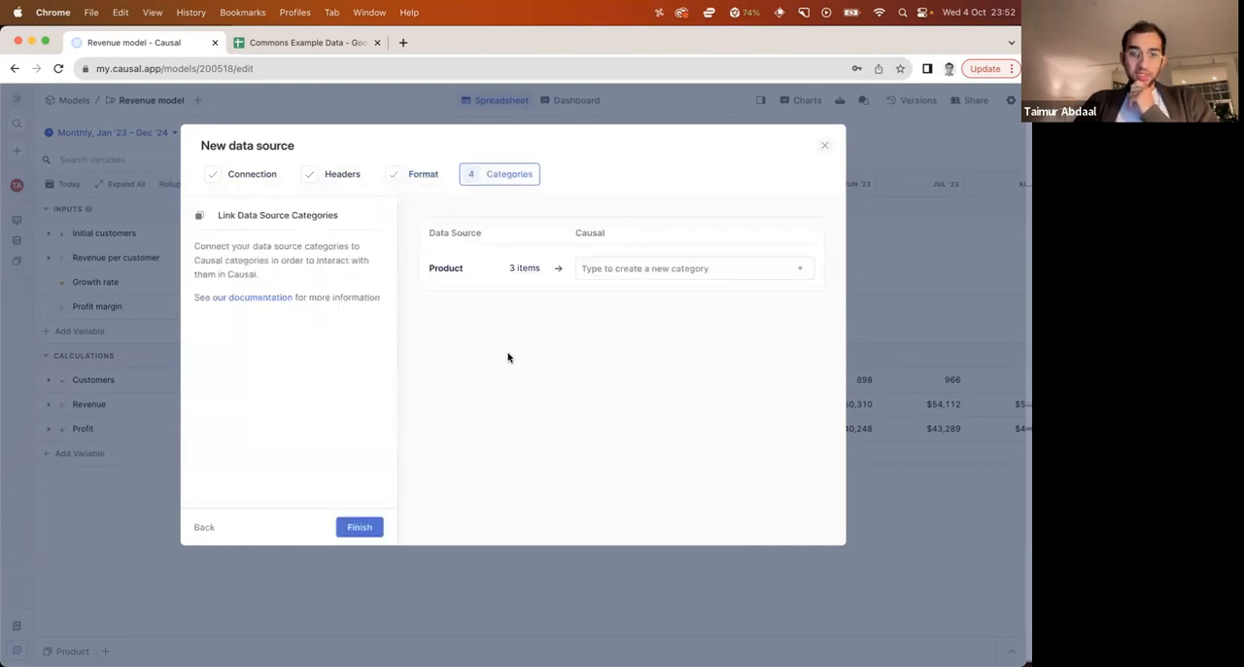
click(299, 43)
drag(141, 221, 150, 250)
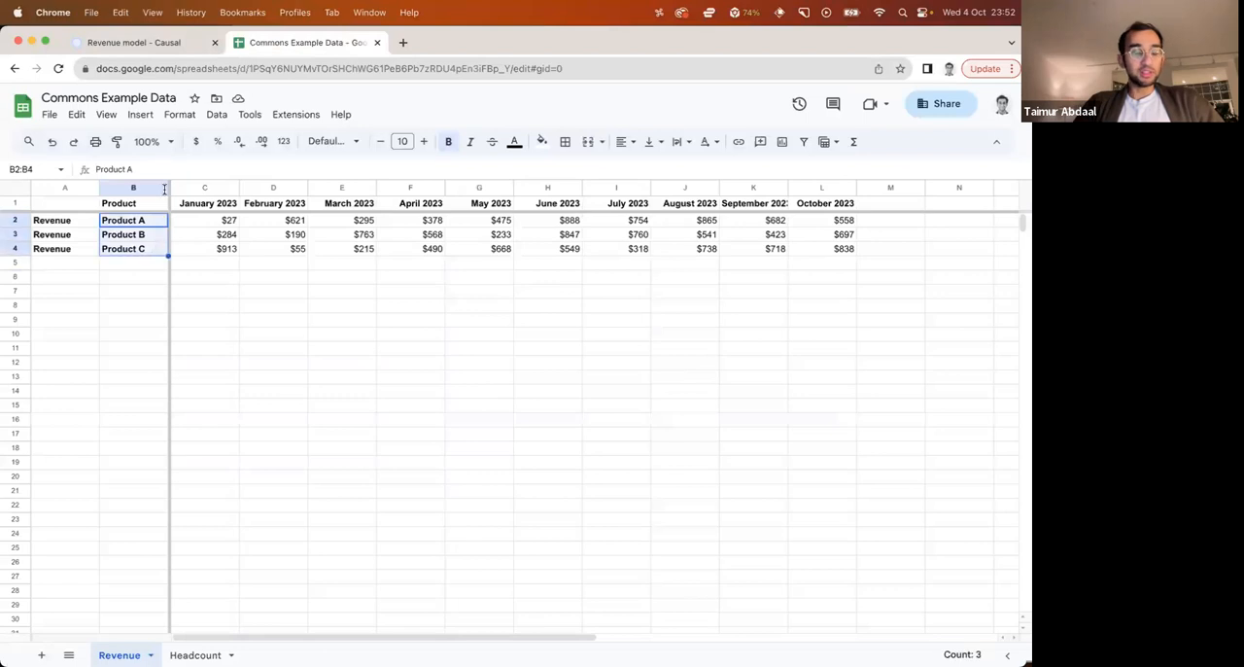
click(180, 46)
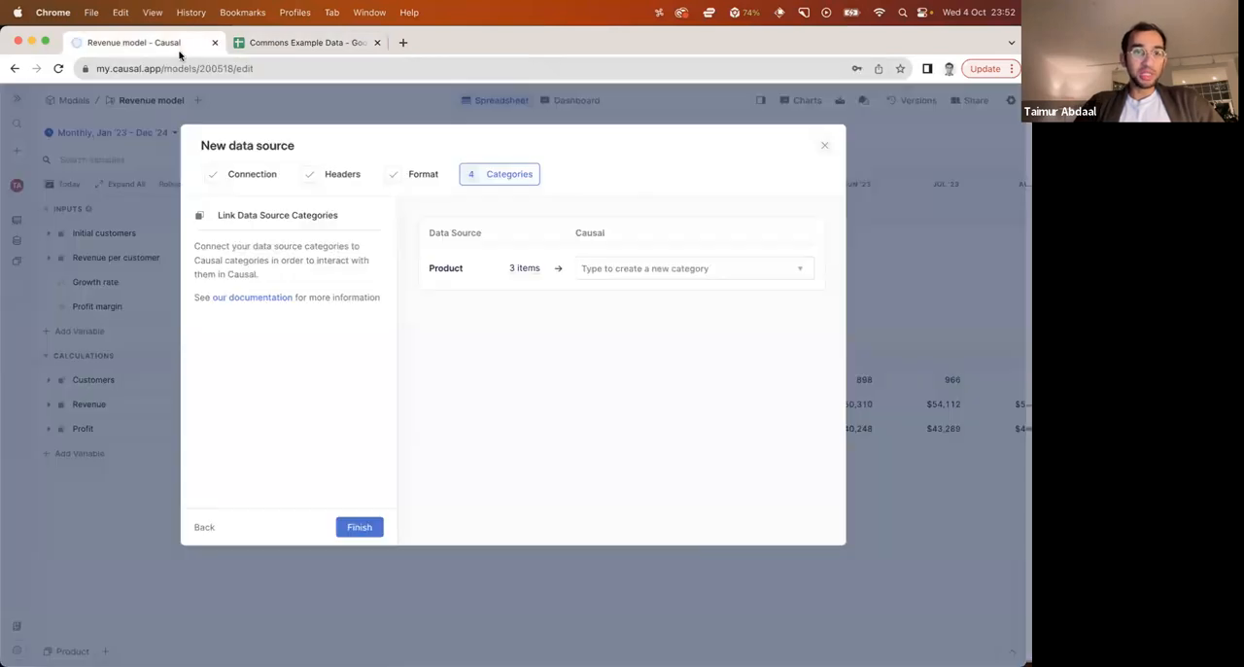
click(612, 274)
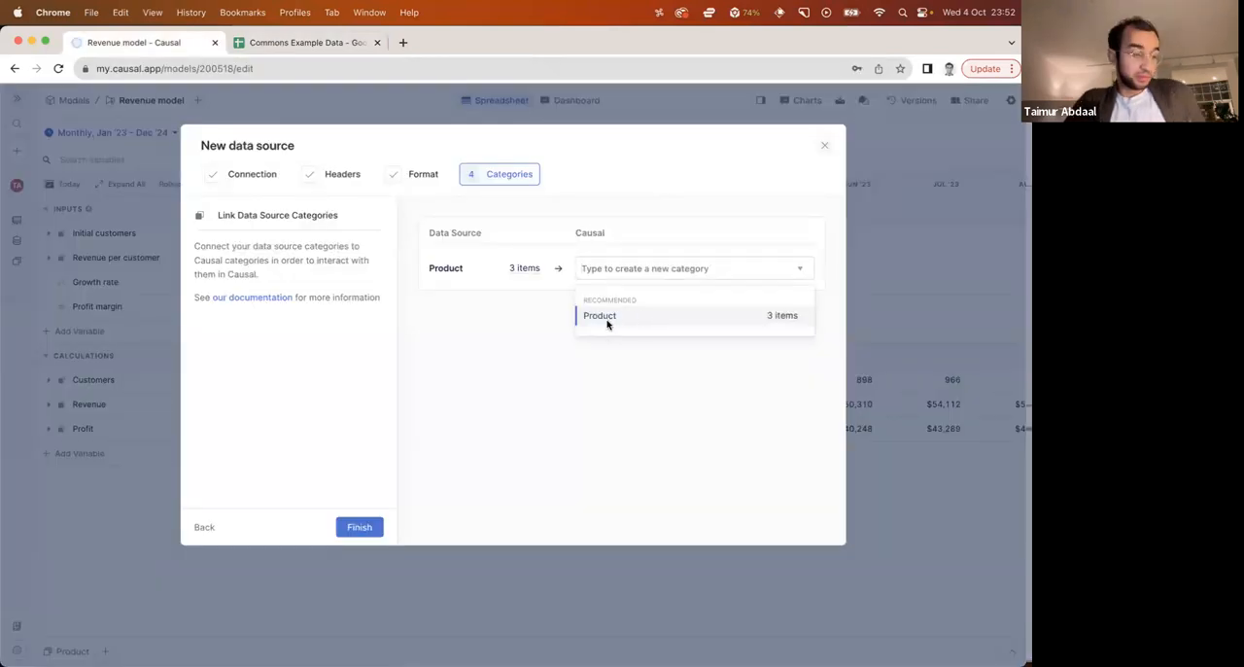
click(607, 324)
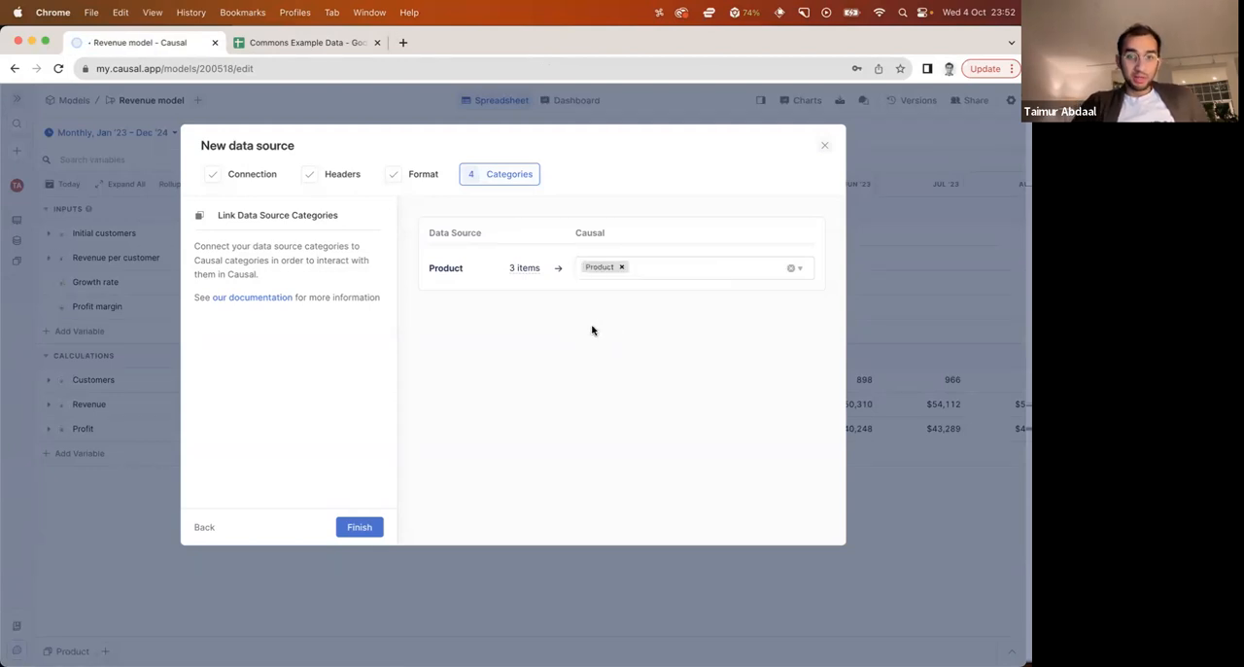
click(359, 527)
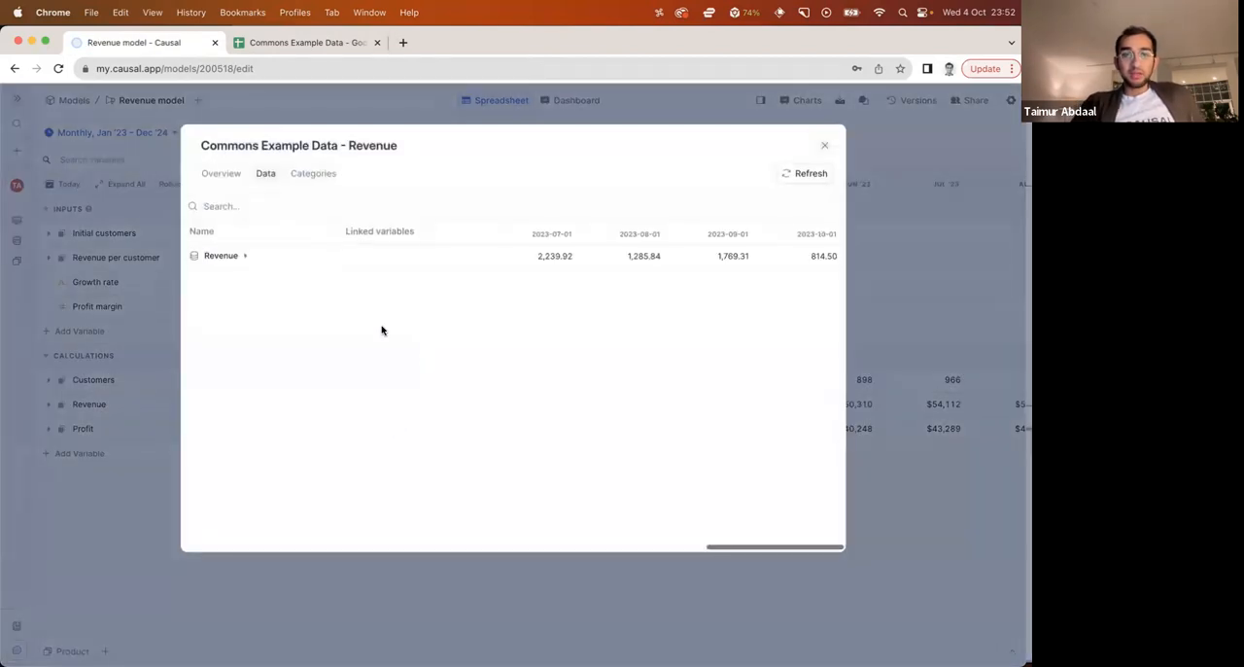
Expand the imported Revenue data by product, close the preview and show the data source beneath the model
click(242, 257)
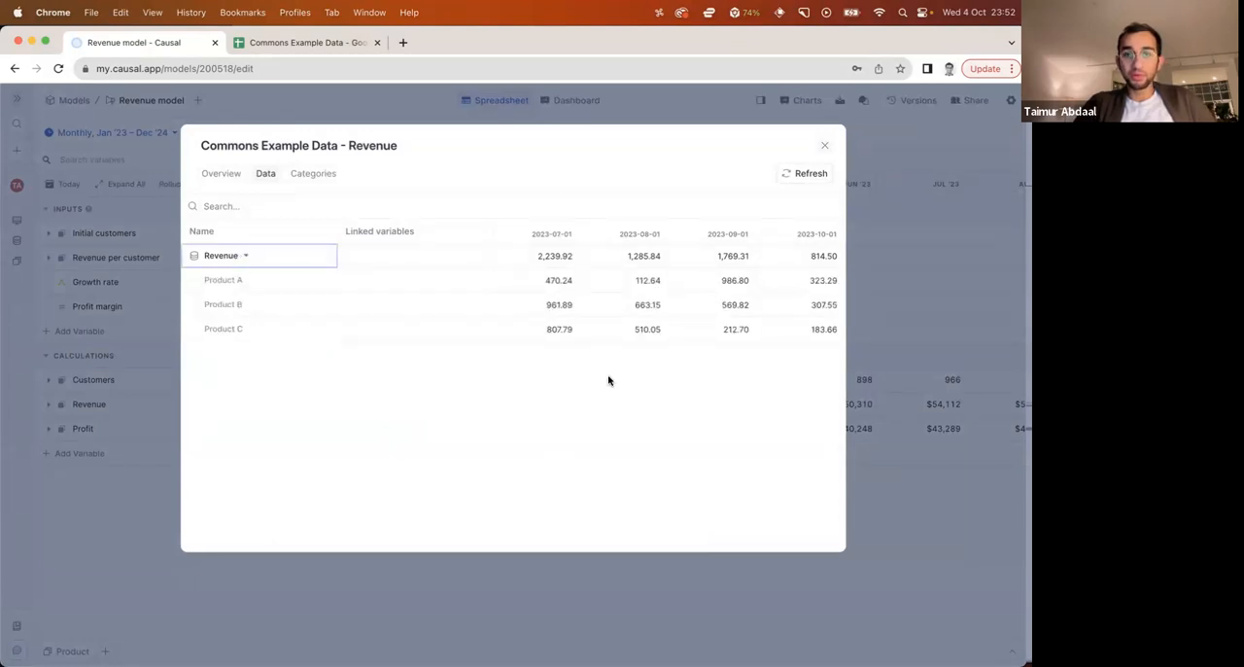
click(825, 146)
click(97, 431)
drag(472, 366, 470, 490)
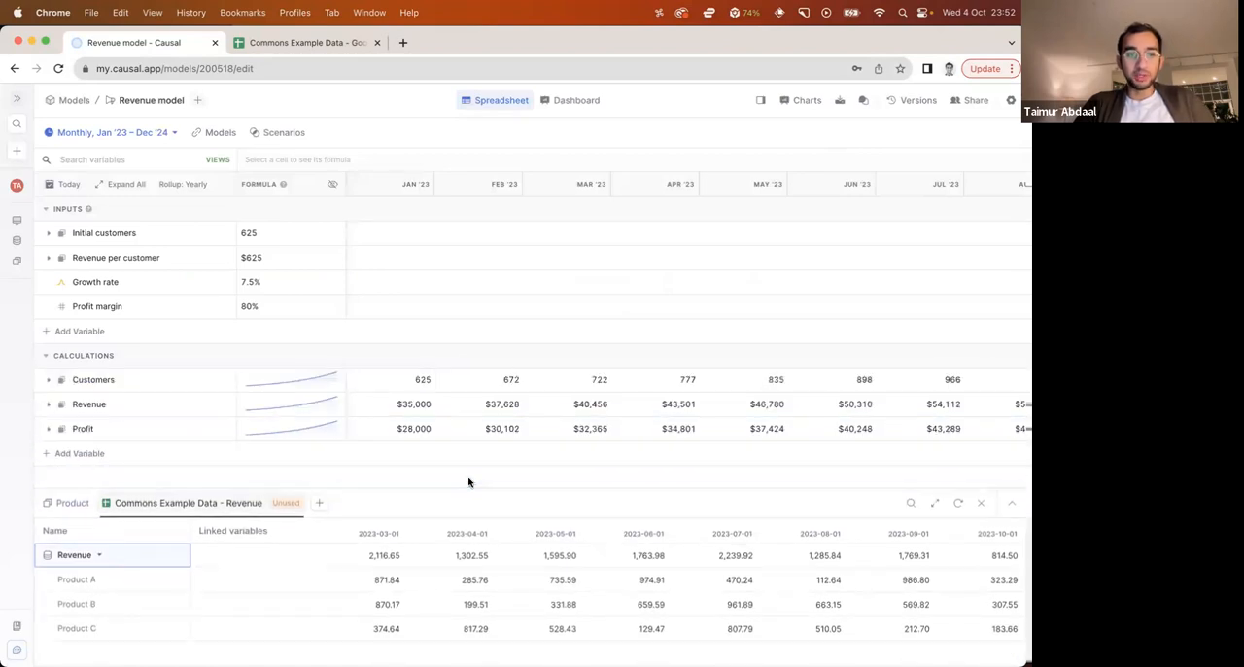
Link the Revenue variable to the Revenue series of the Commons Example Data - Revenue source
click(97, 406)
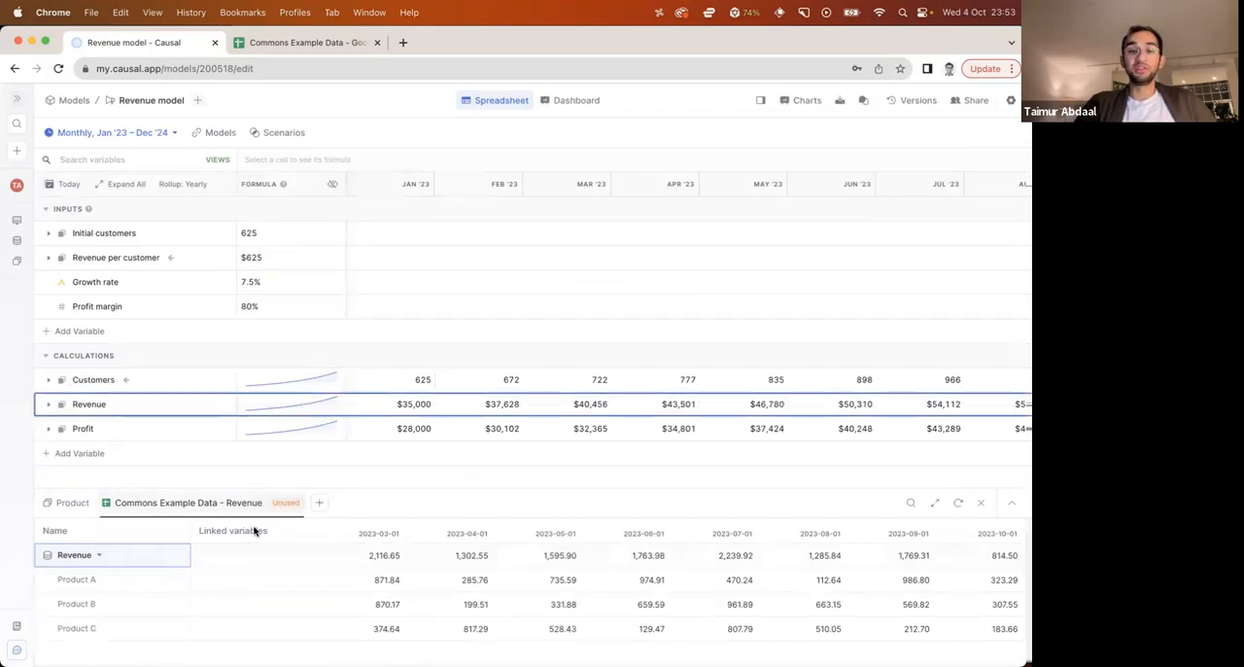
click(369, 506)
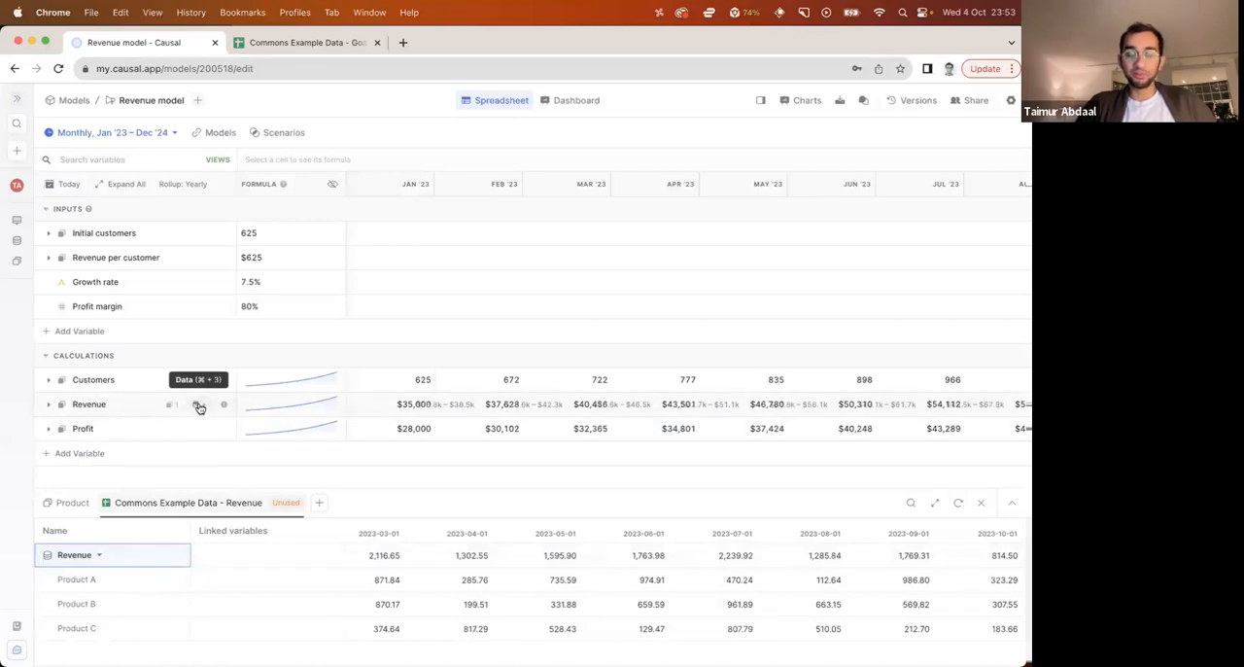
click(199, 407)
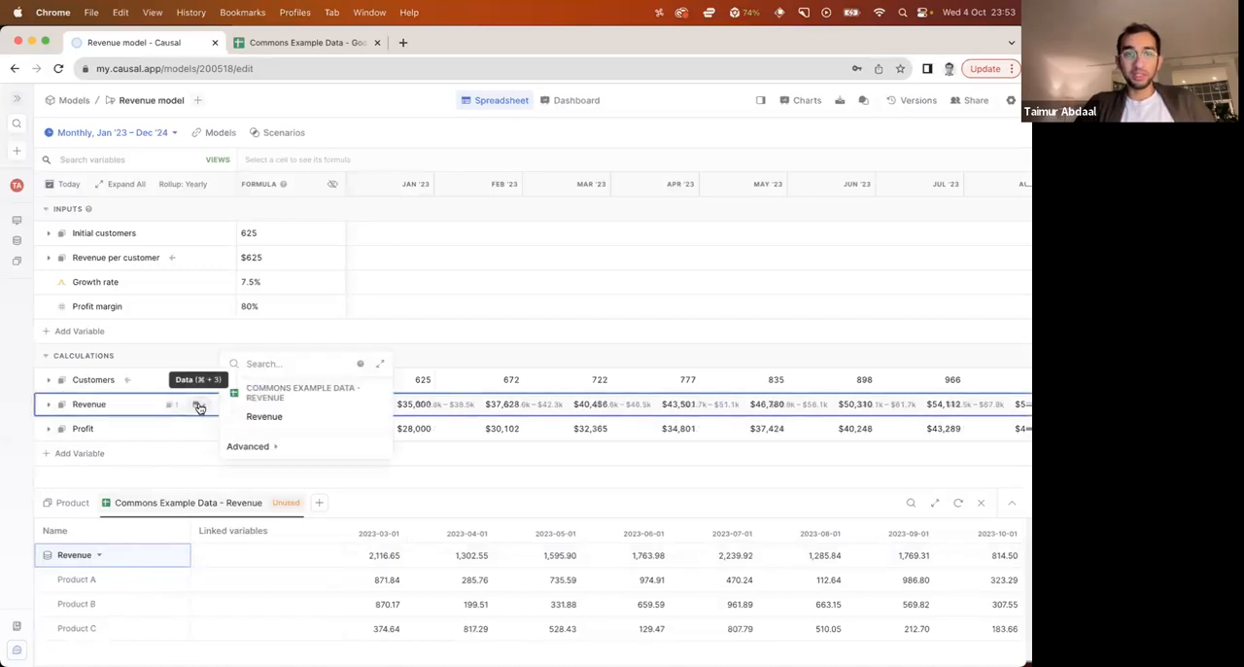
click(255, 417)
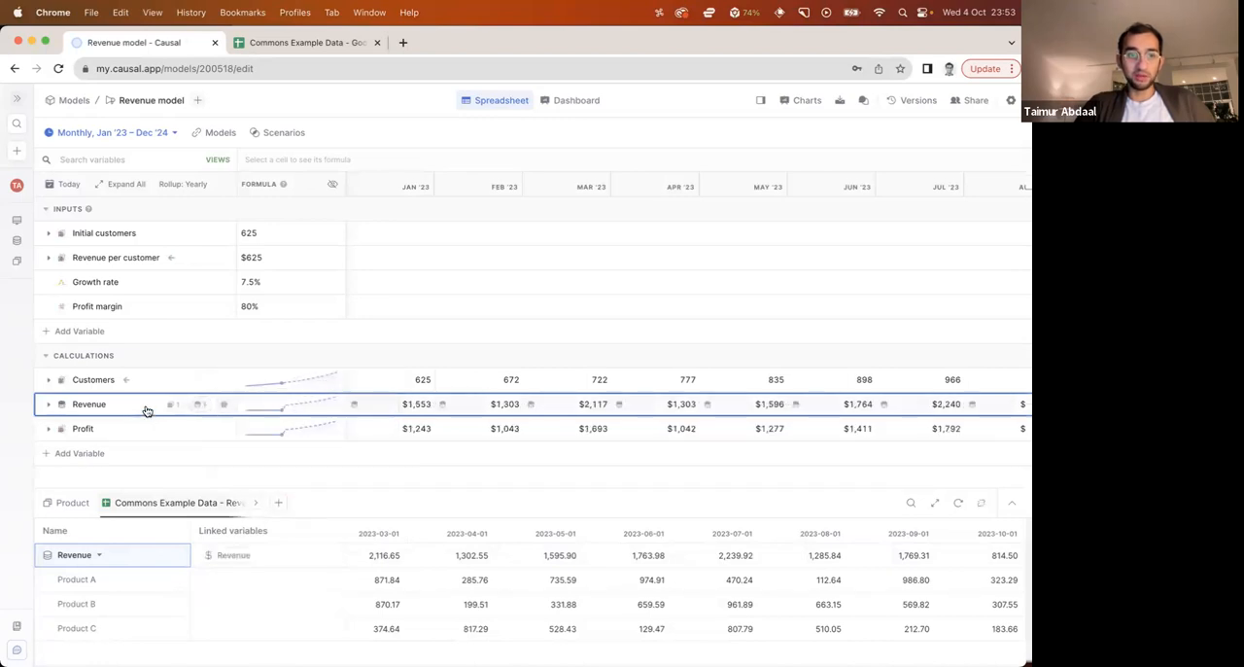
click(126, 481)
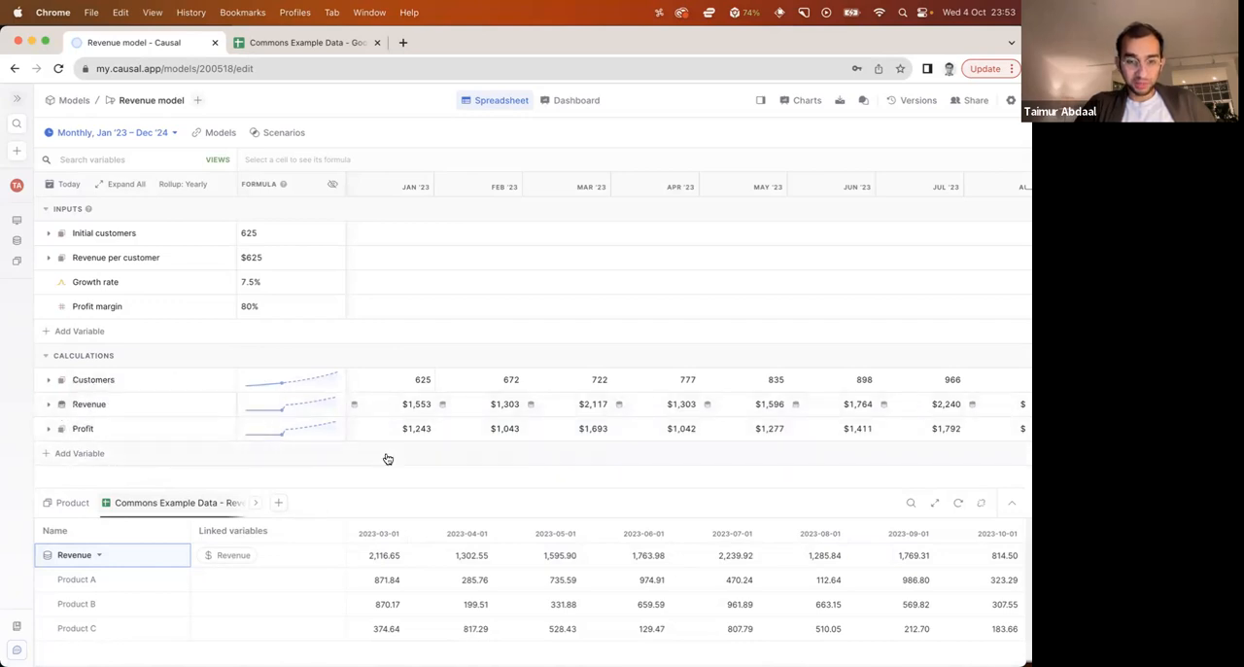
Review the Revenue row across the actual and forecast months, including its breakdown by product
scroll(613, 406, right, 5)
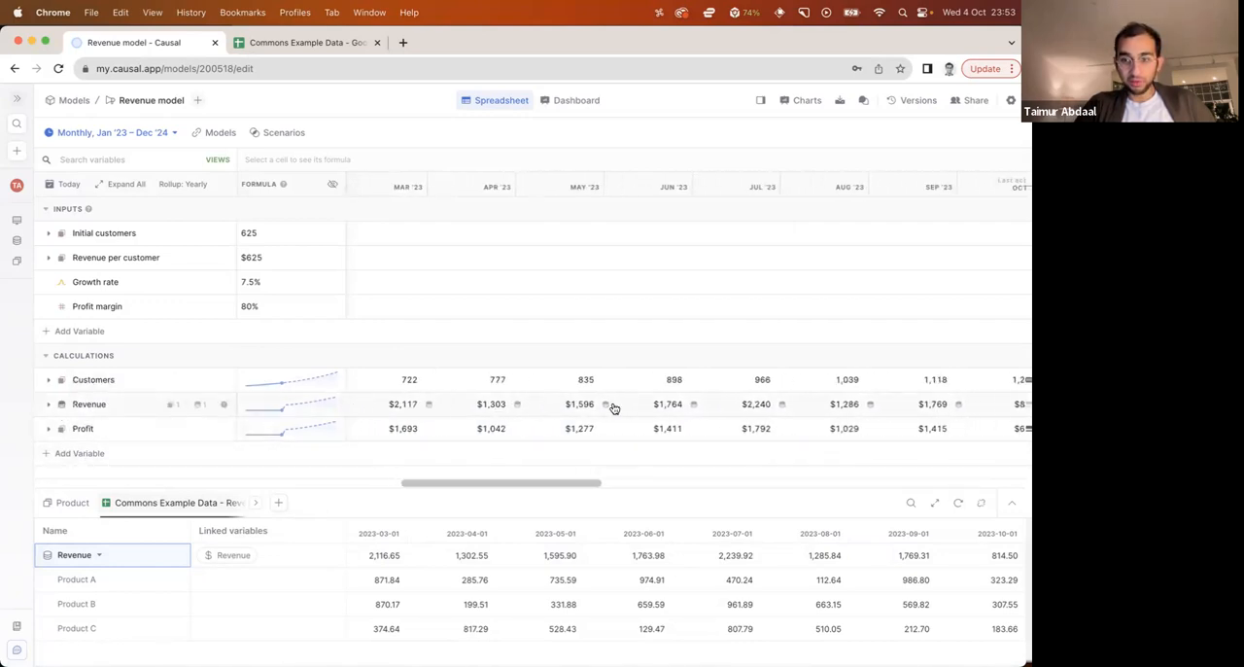
scroll(614, 407, right, 3)
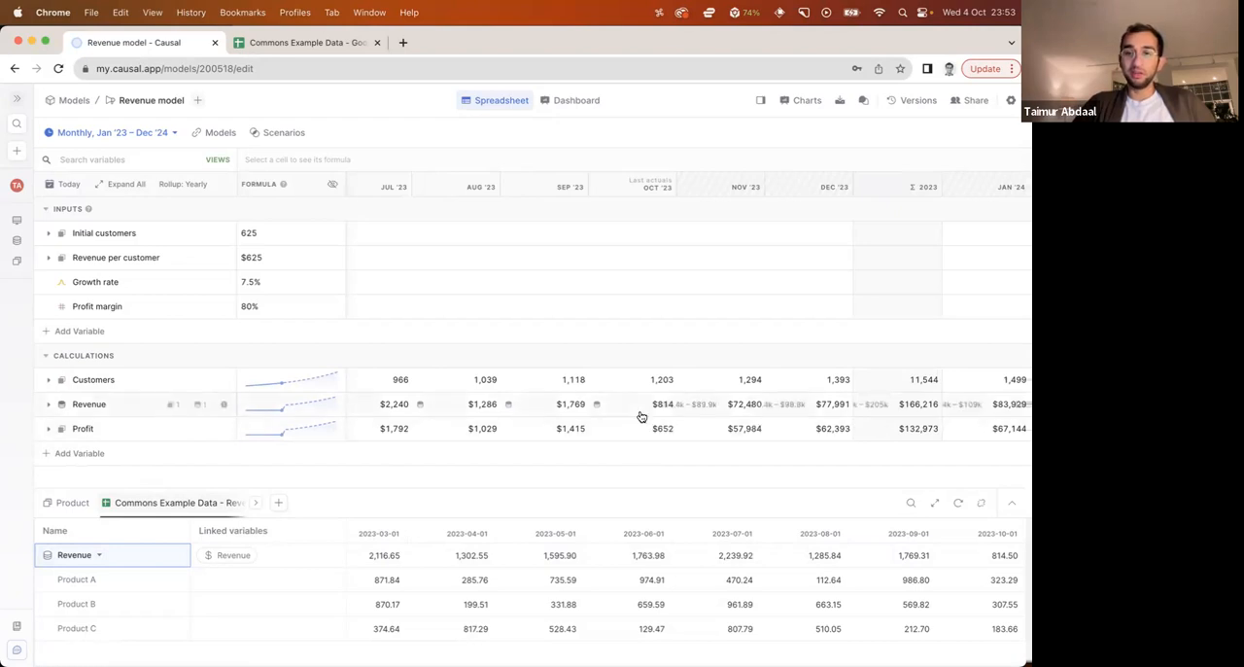
scroll(630, 438, right, 3)
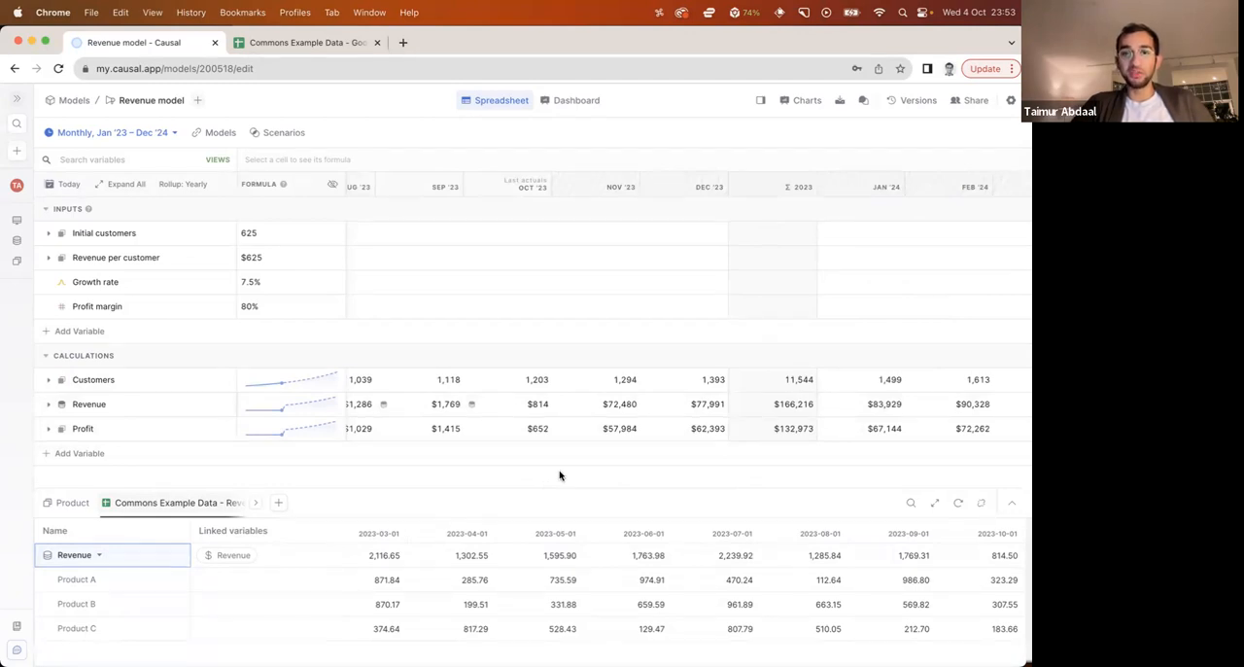
click(49, 403)
scroll(439, 430, down, 1)
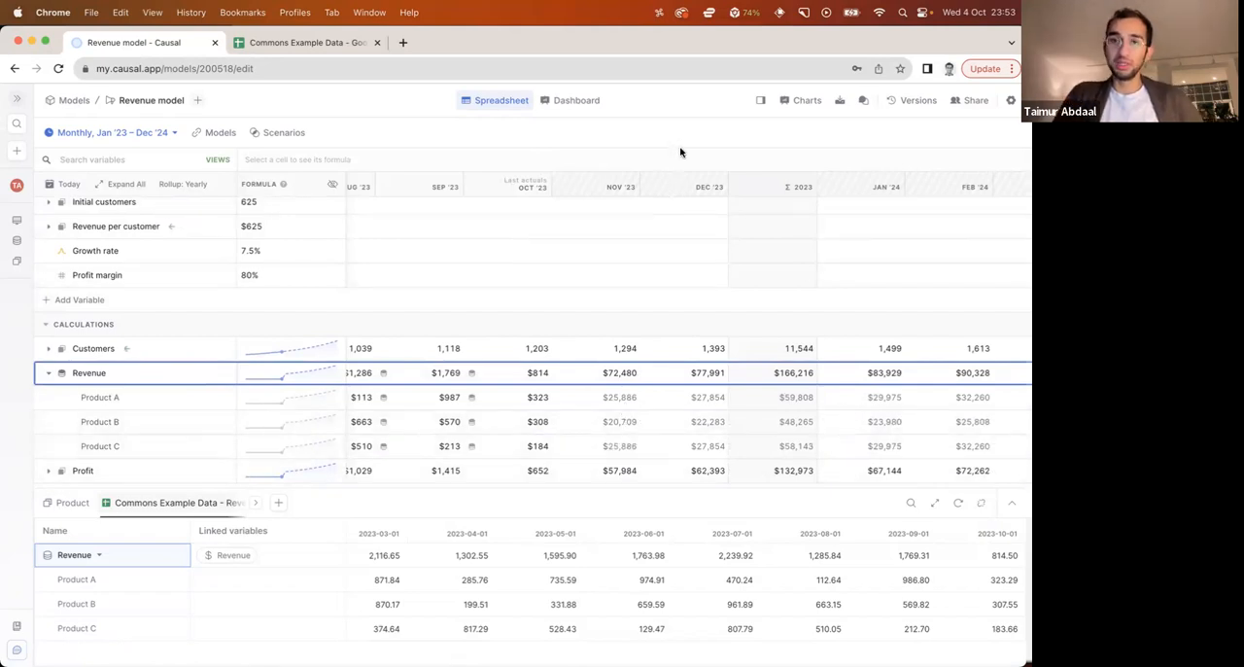
click(46, 375)
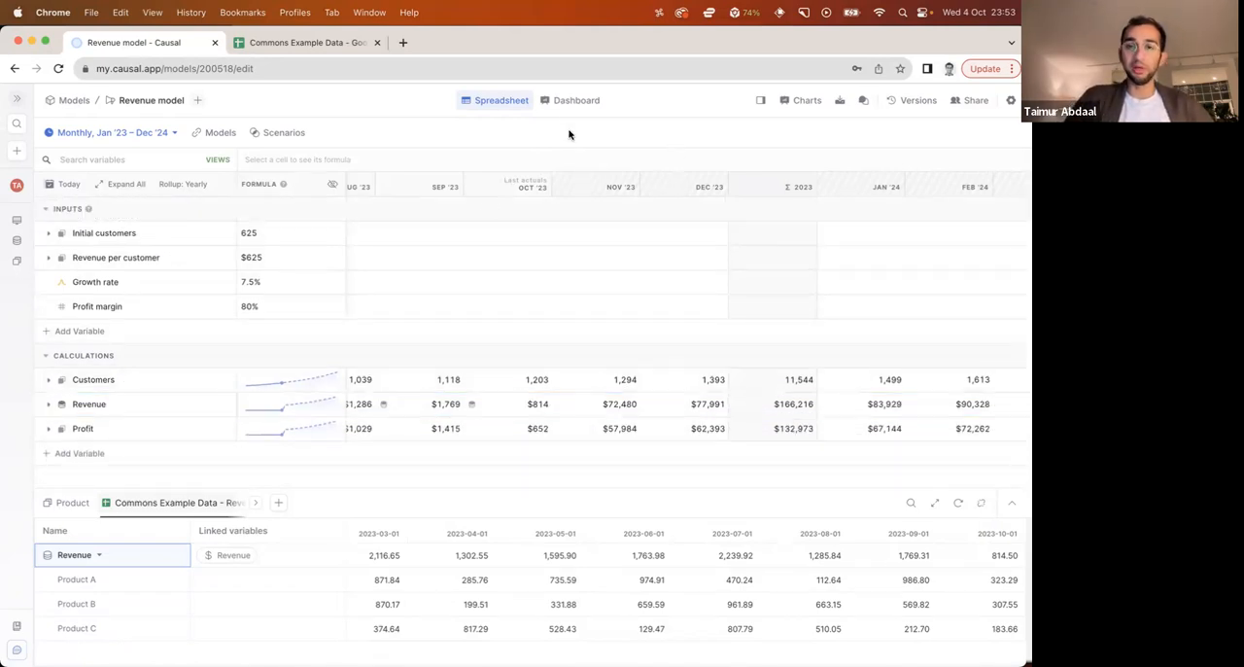
Check the dashboard's charts with the linked revenue data and return to the model's spreadsheet view
click(574, 101)
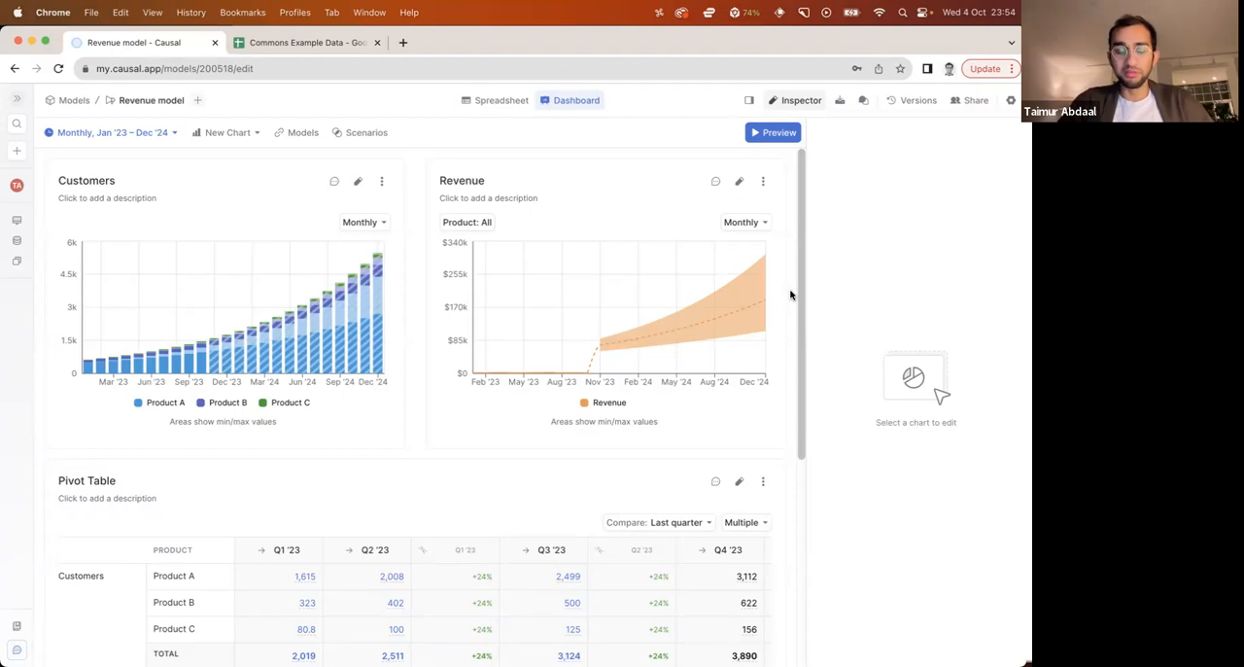
click(501, 103)
click(801, 100)
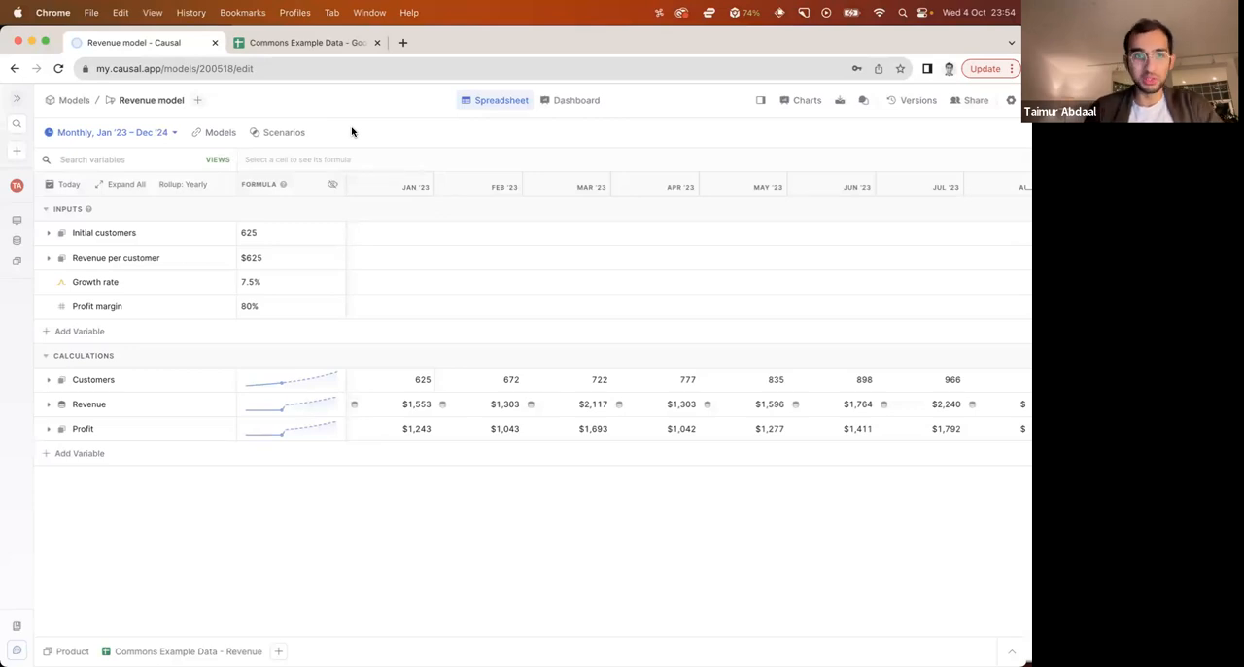
Add a new scenario to the model and name it Higher growth
click(260, 134)
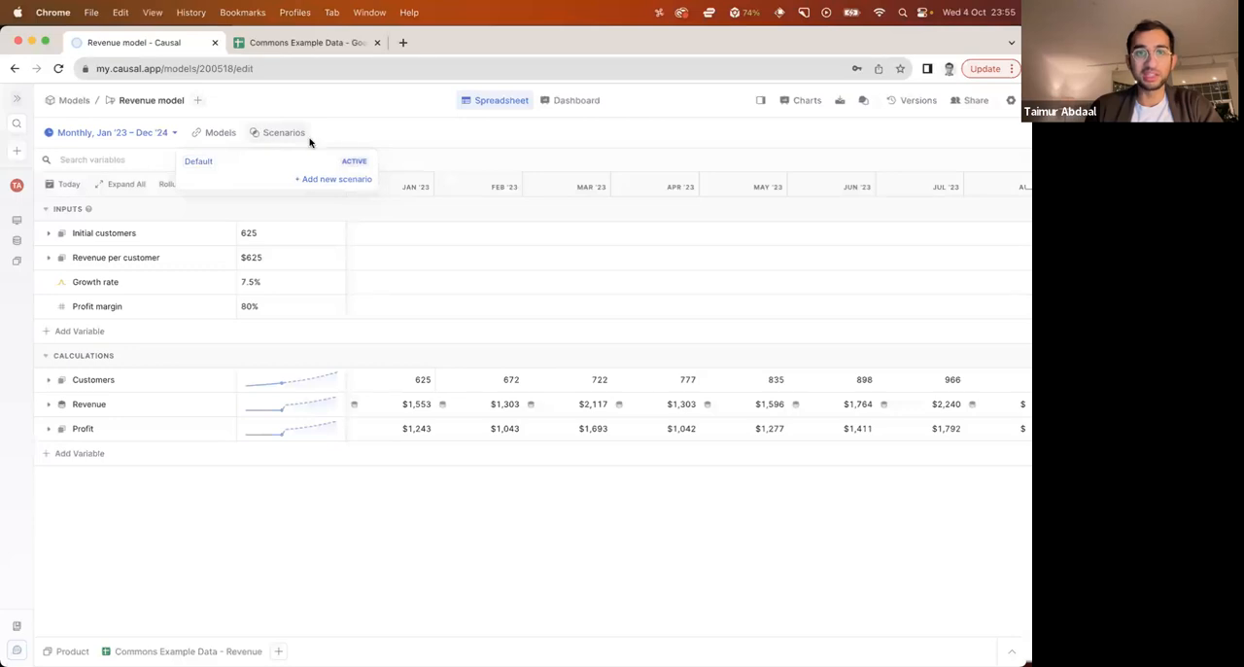
click(339, 182)
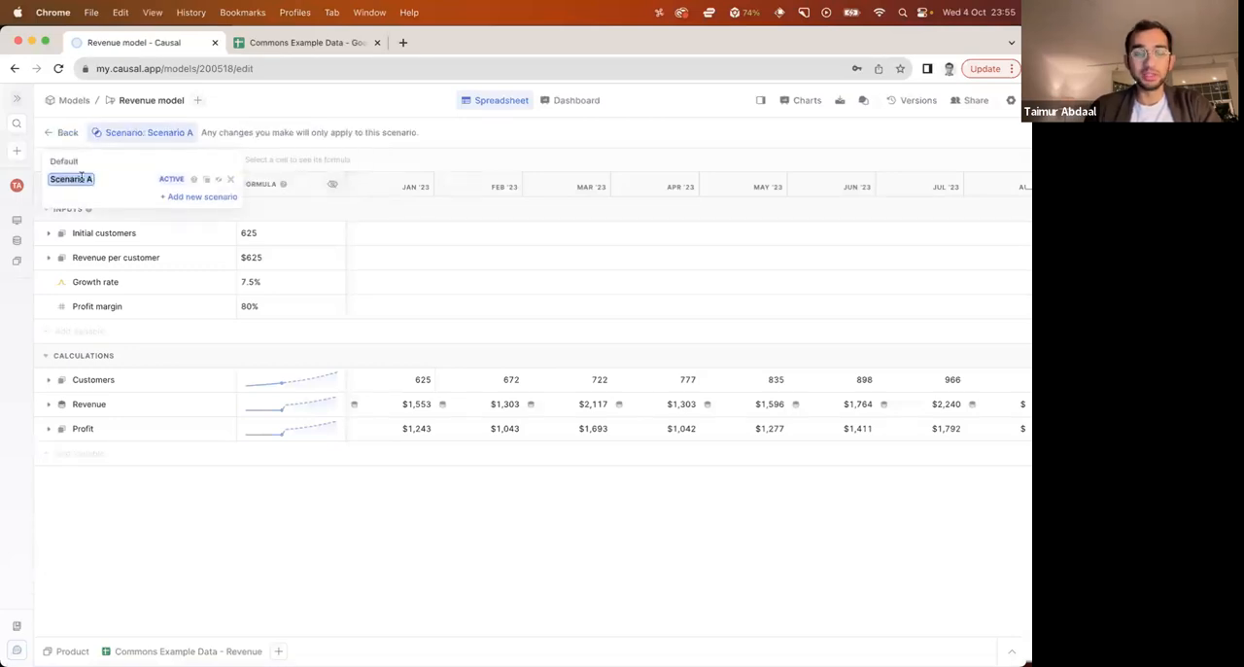
text(Higher growth)
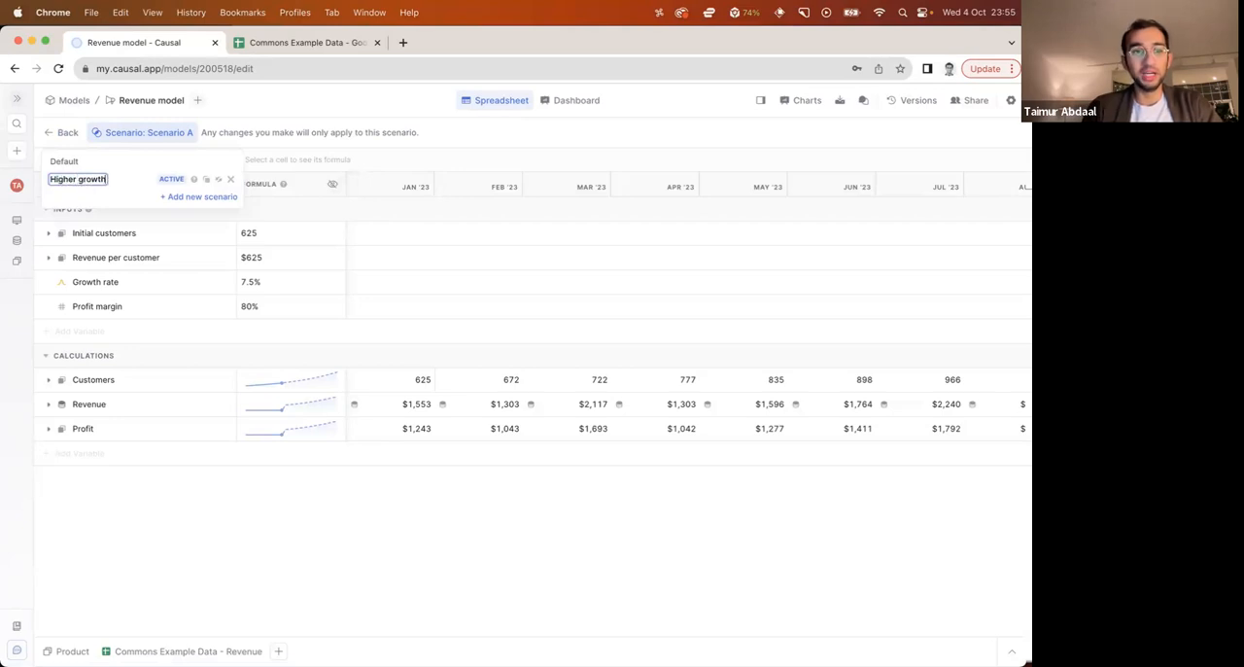
key(Return)
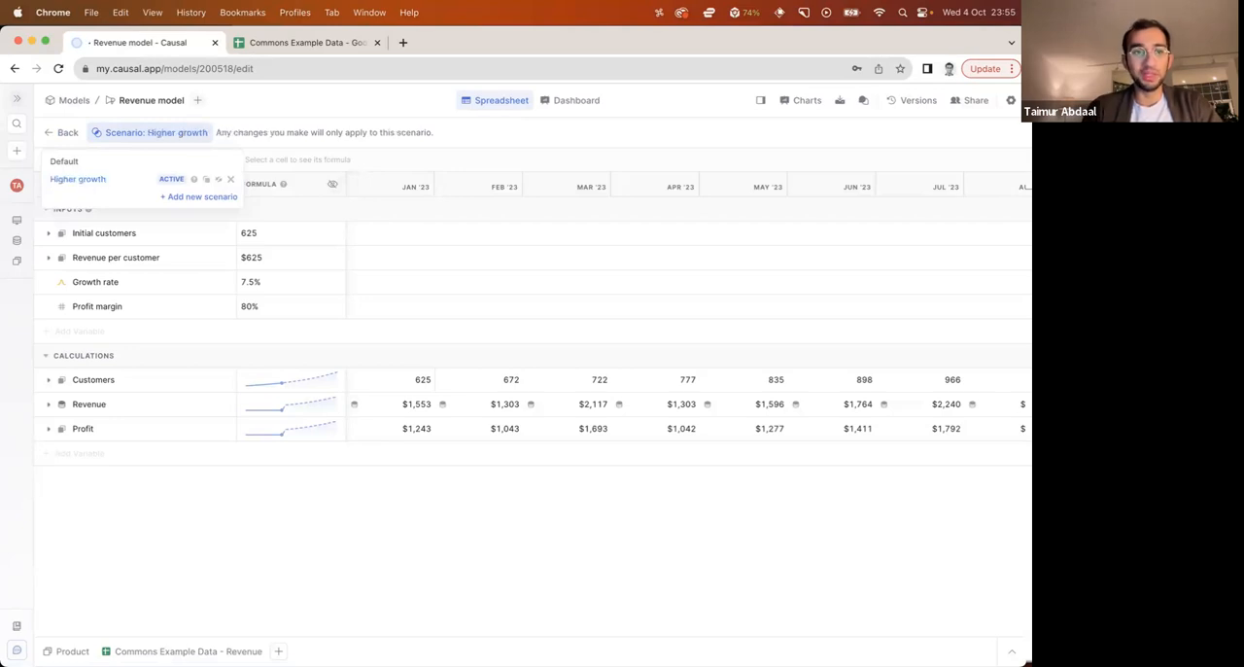
click(236, 492)
Set the Growth rate to 20% in the Higher growth scenario and check the monthly calculations
click(296, 284)
double_click(297, 284)
key(super+a)
text(20%)
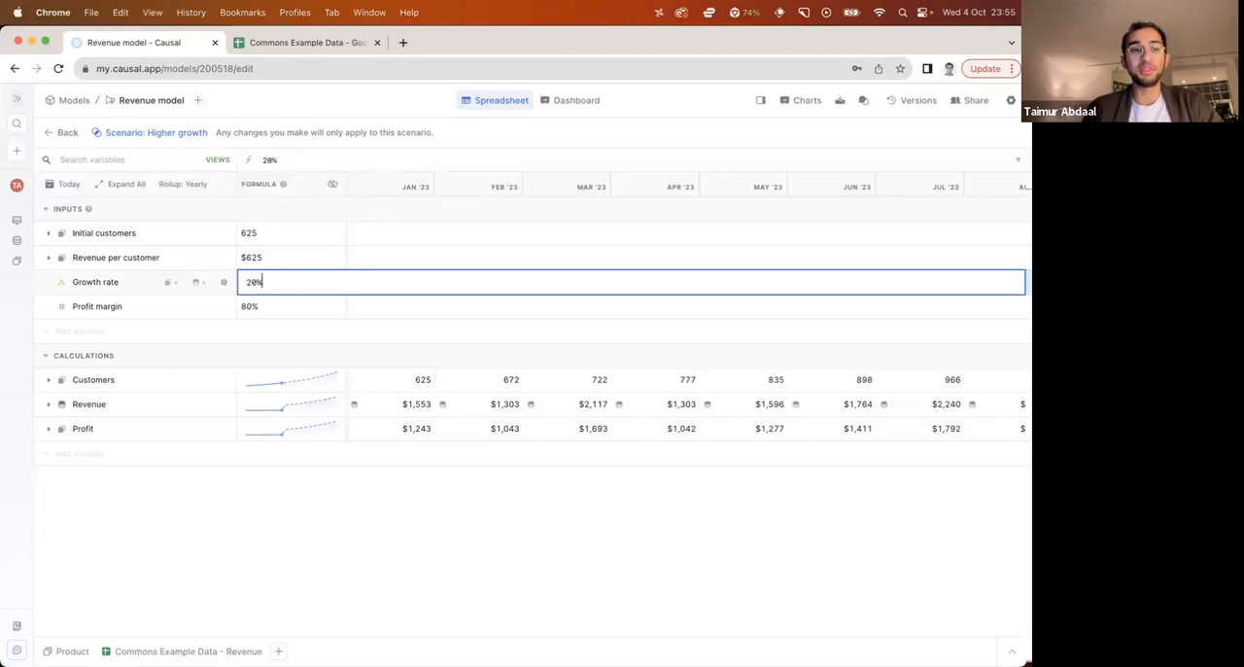
key(Return)
key(Escape)
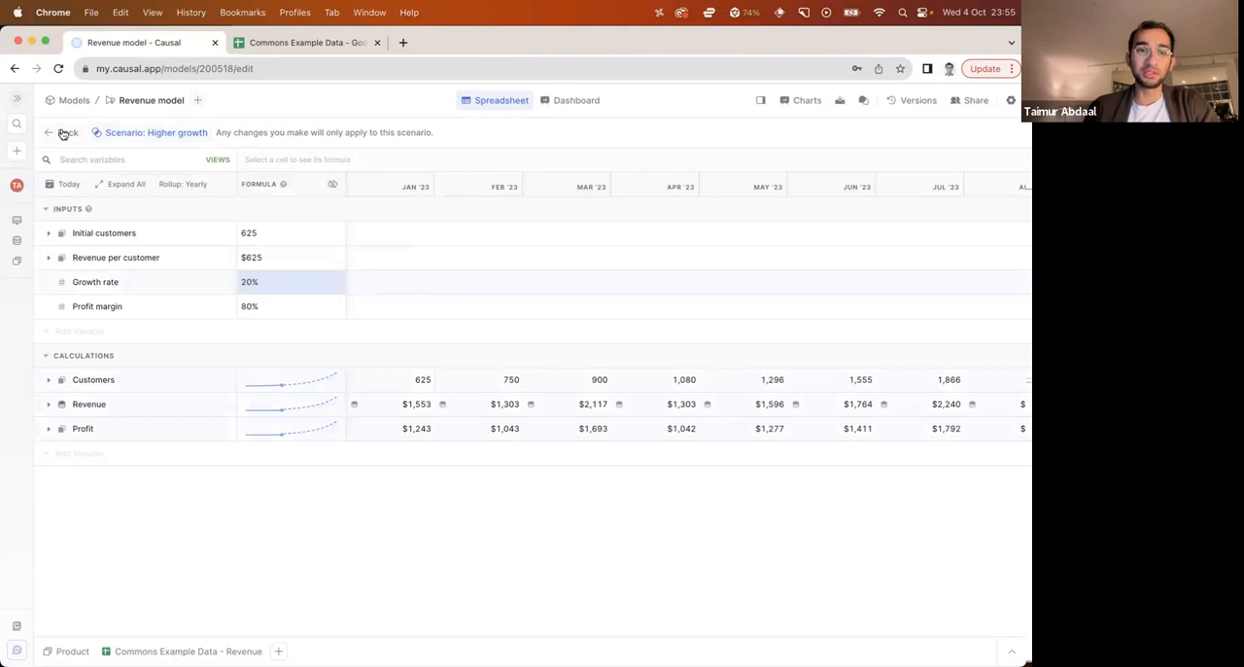
scroll(574, 434, right, 2)
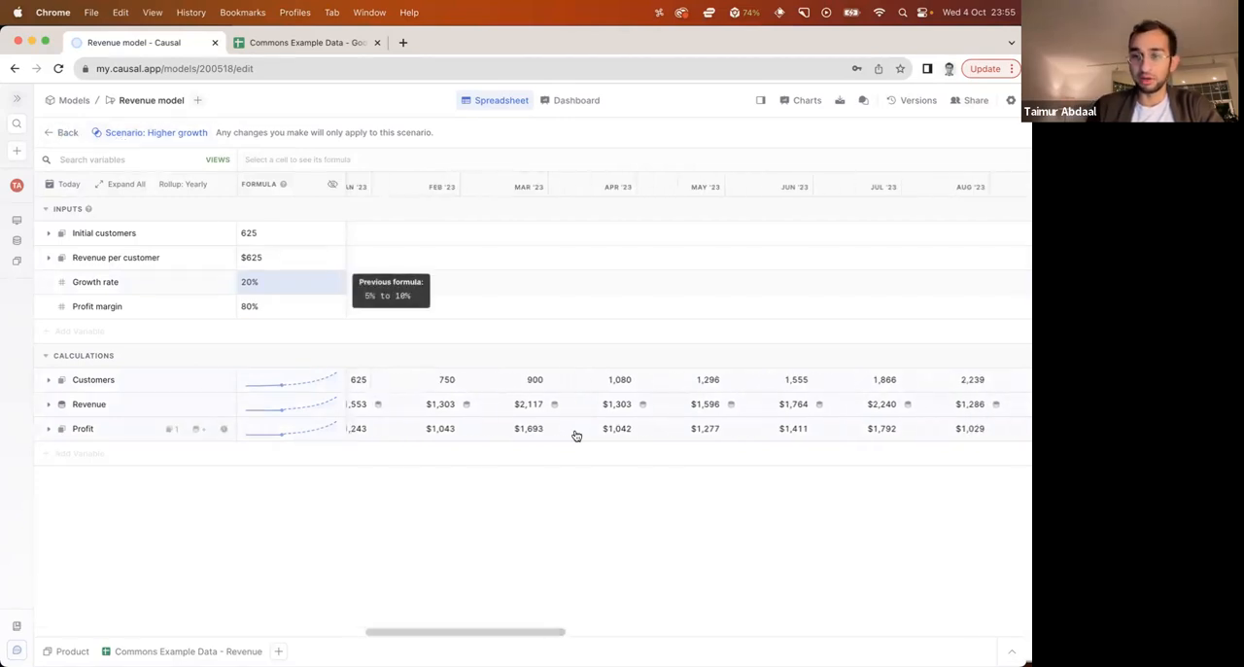
Leave the scenario and set the dashboard's Revenue chart to compare the Default and Higher growth scenarios
click(61, 132)
click(554, 100)
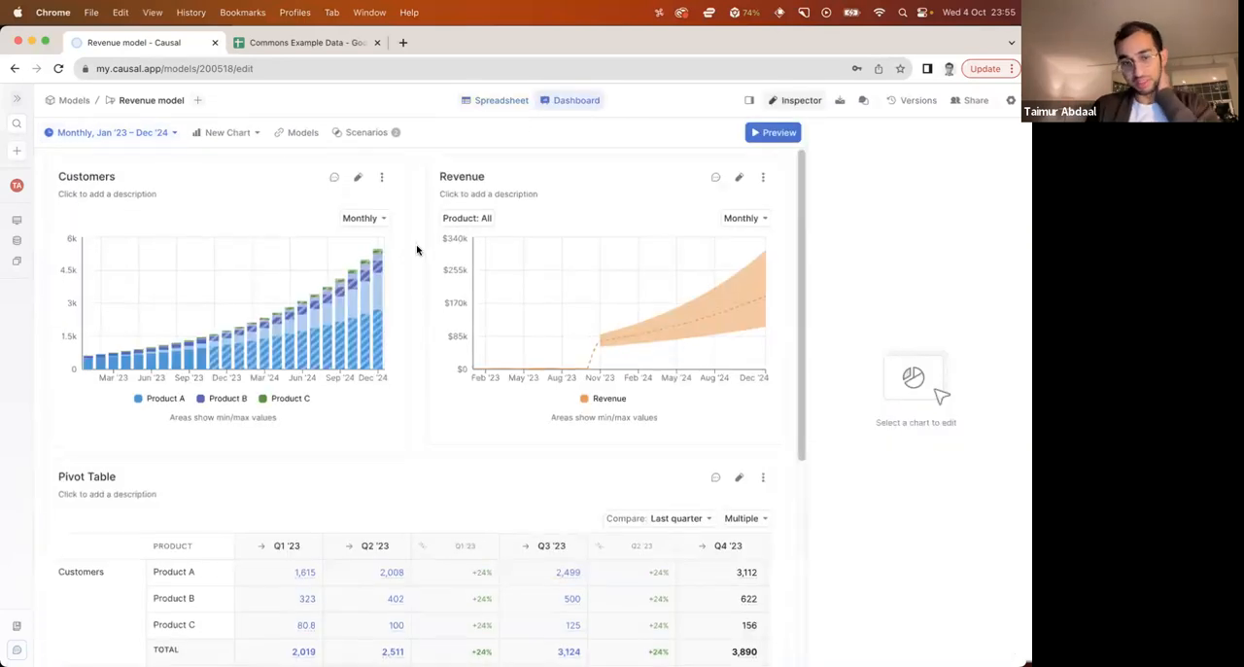
scroll(417, 248, down, 3)
scroll(421, 282, up, 3)
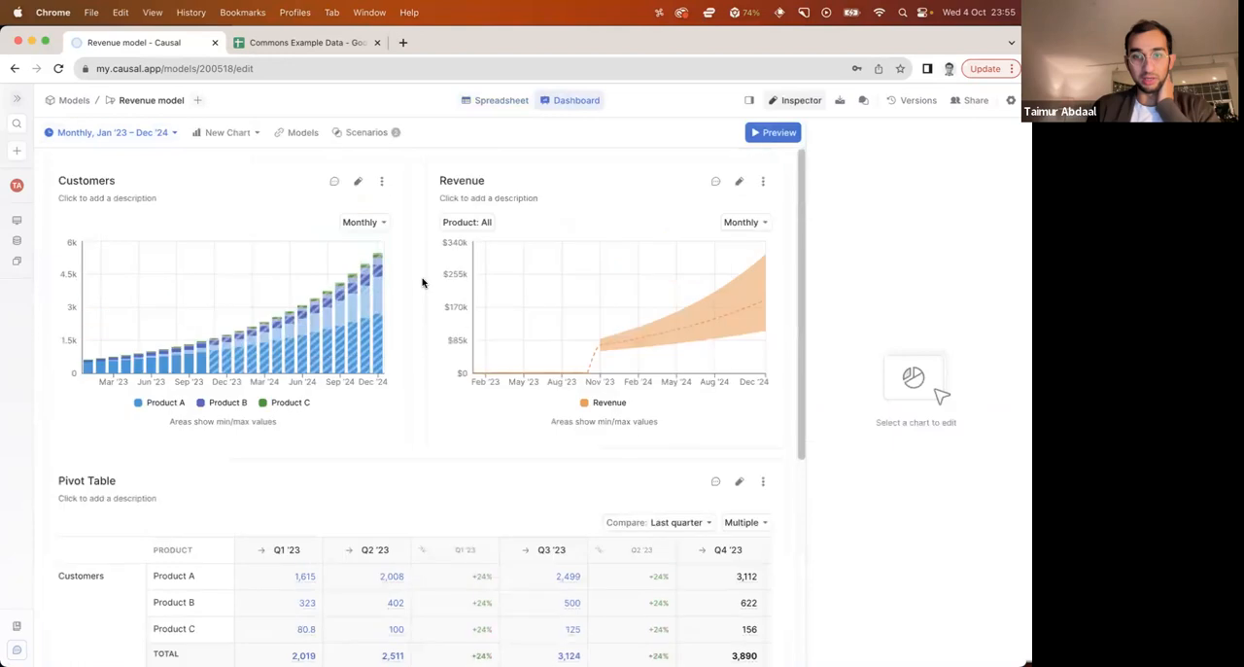
click(450, 369)
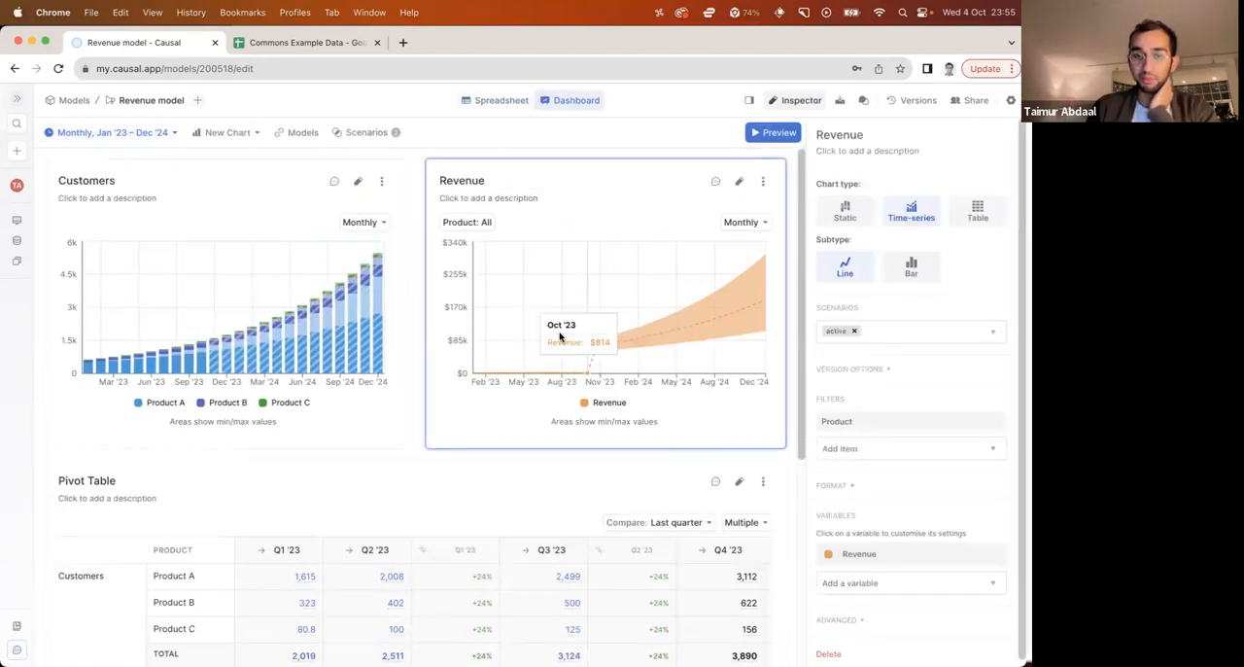
click(854, 330)
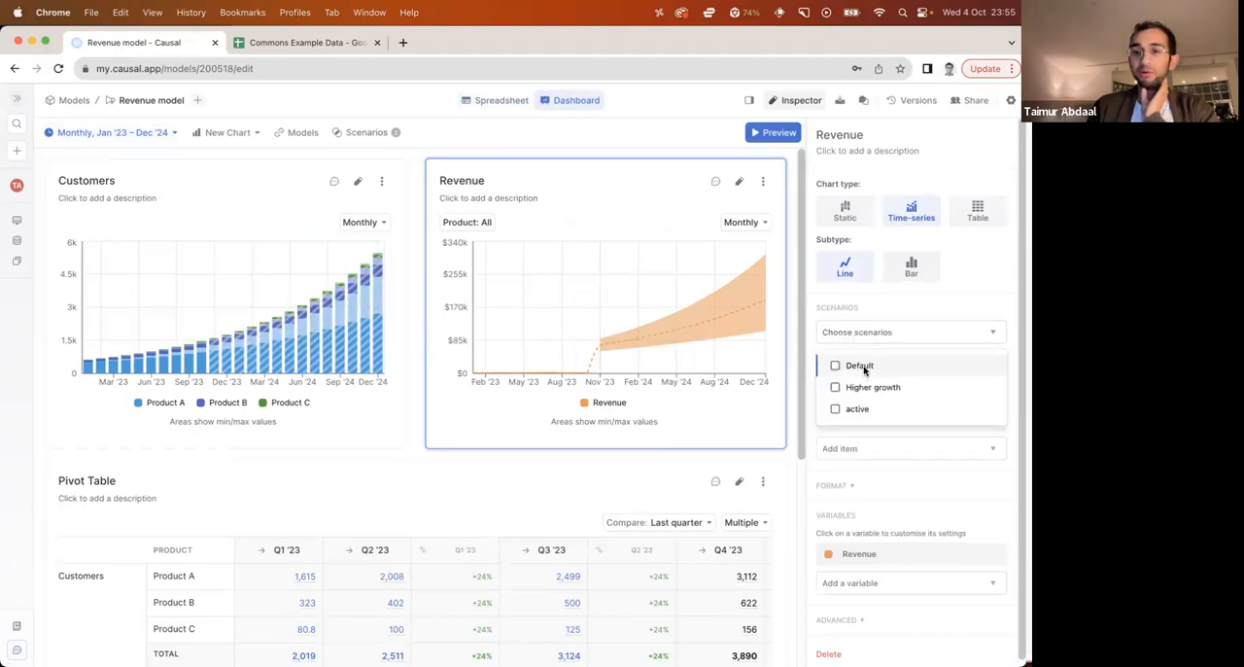
click(836, 365)
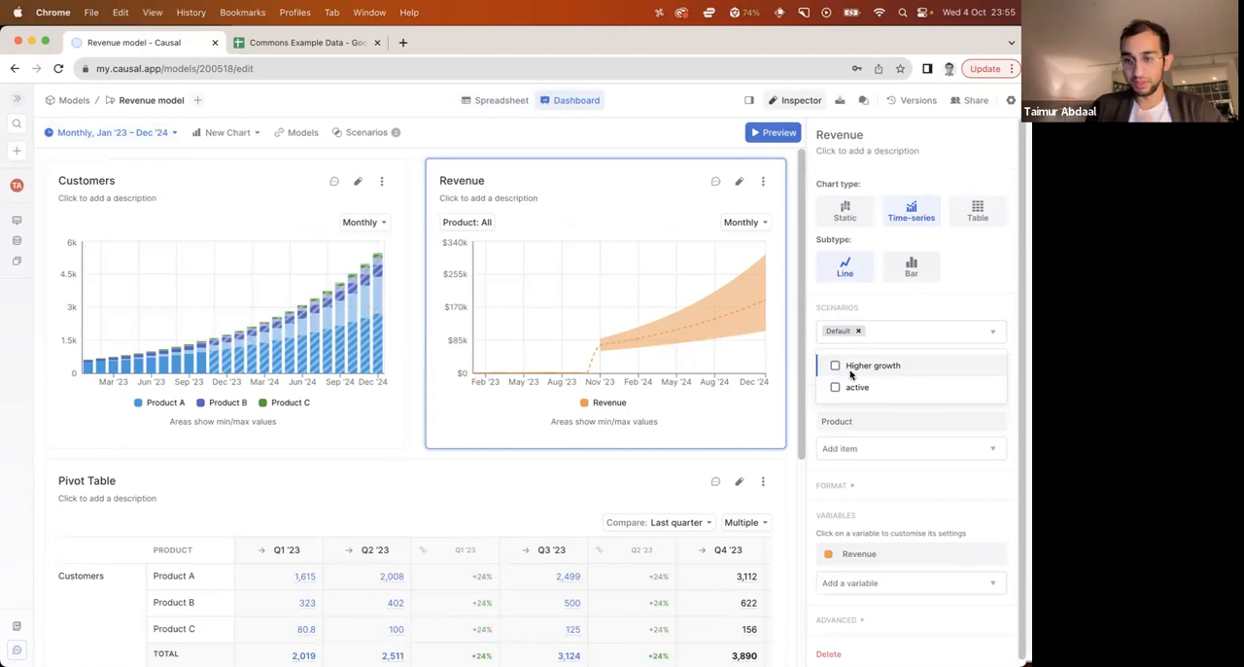
click(837, 368)
click(744, 391)
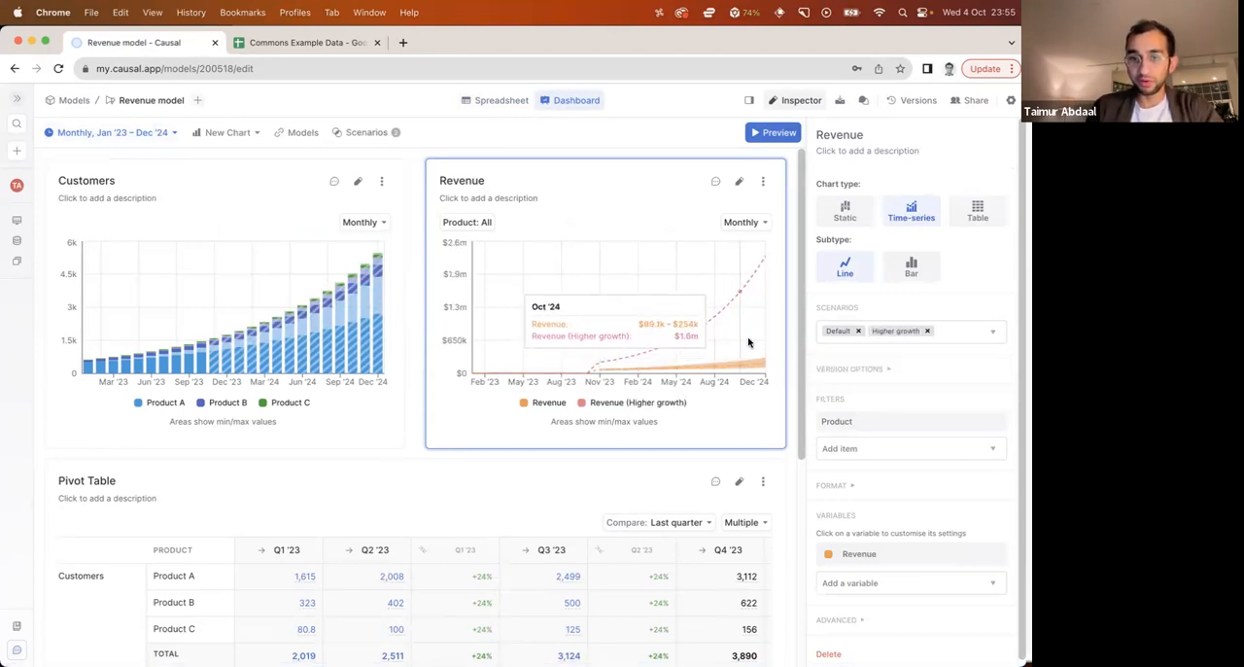
click(789, 357)
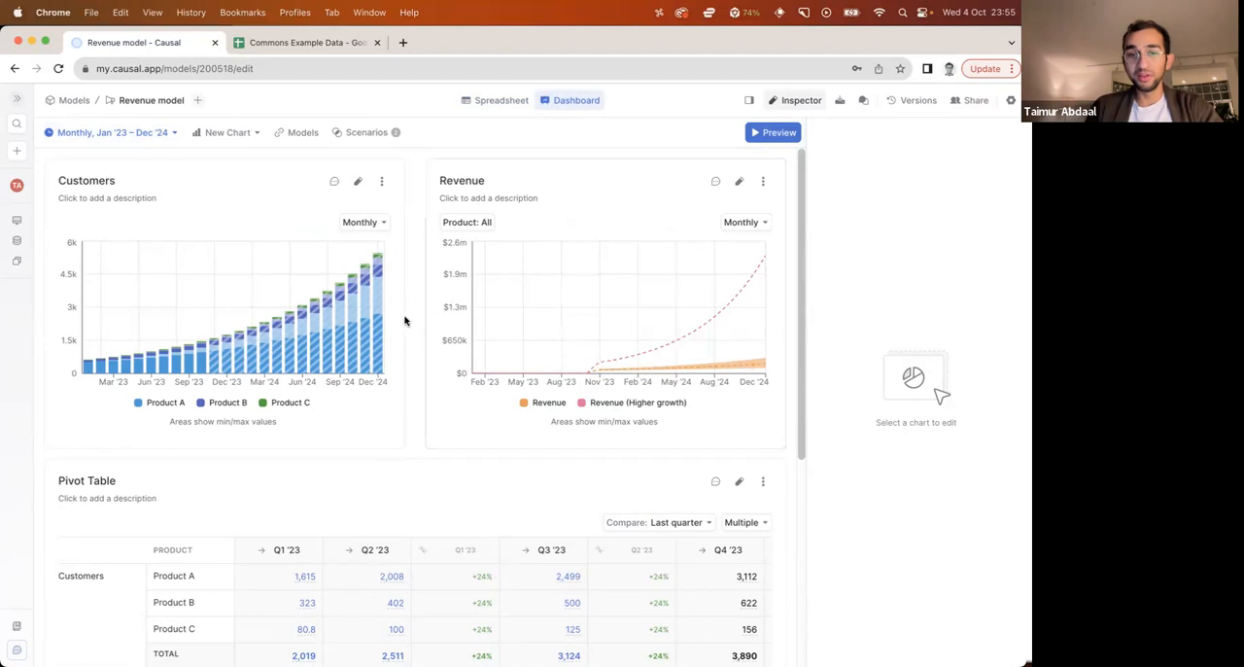
Add Scenario to the pivot table's columns, with Default as base scenario and Higher growth as the additional scenario
scroll(398, 327, down, 5)
click(397, 370)
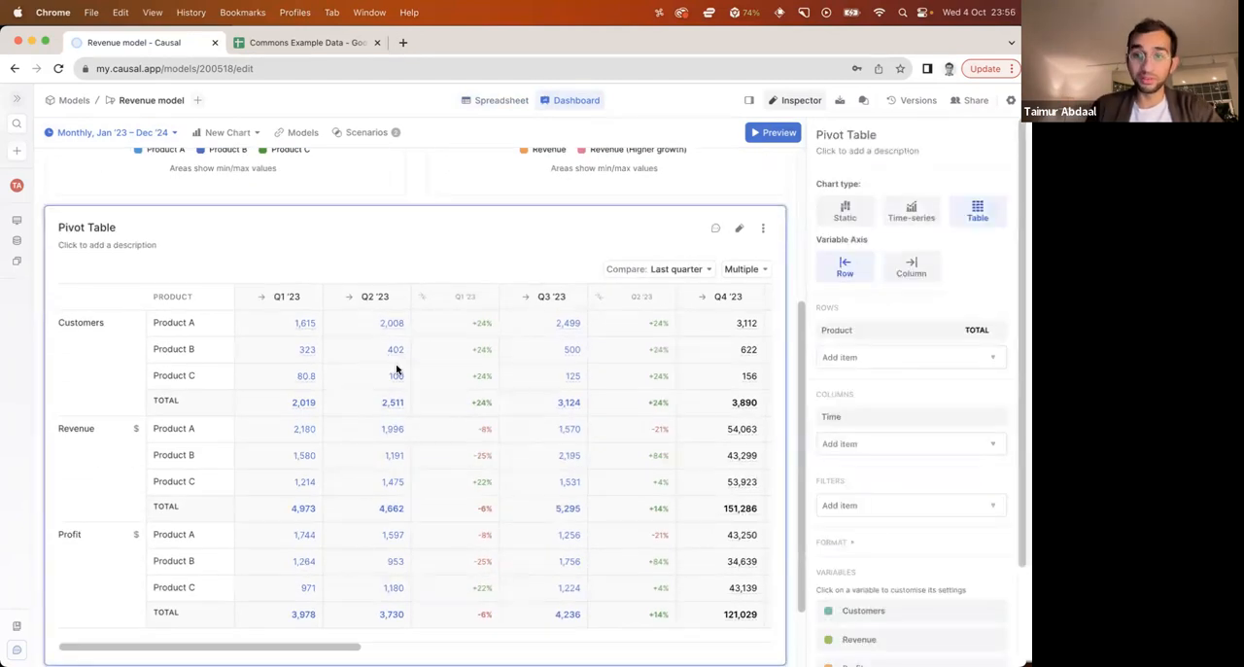
click(960, 443)
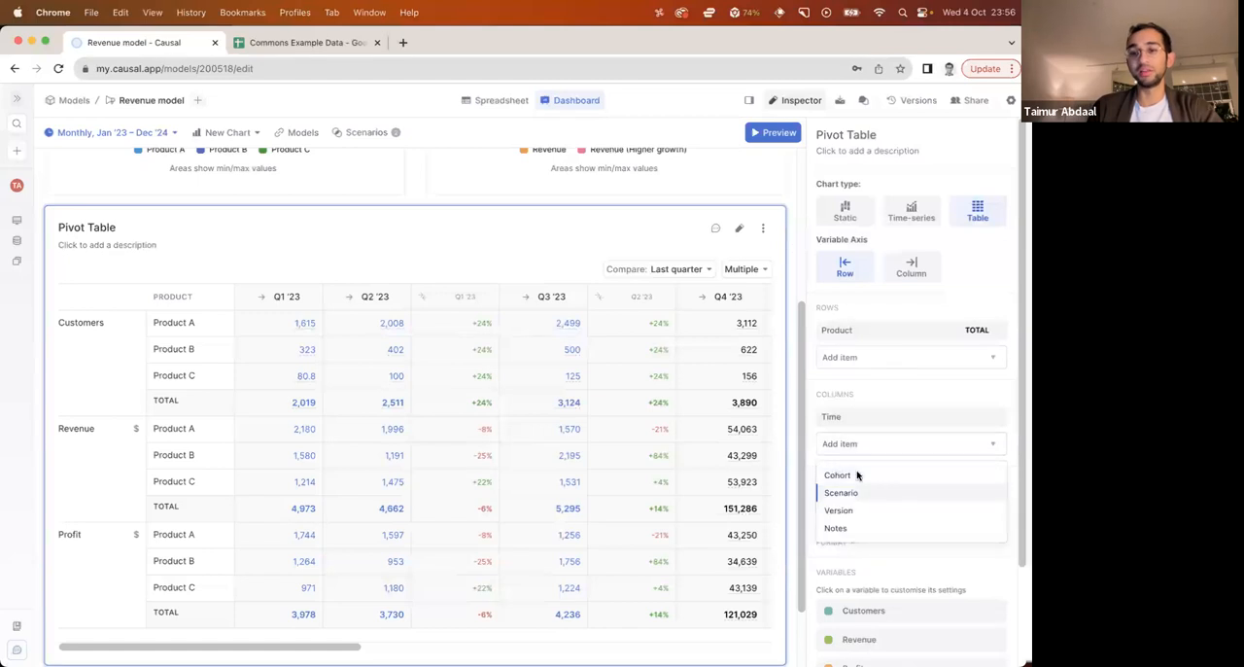
click(848, 492)
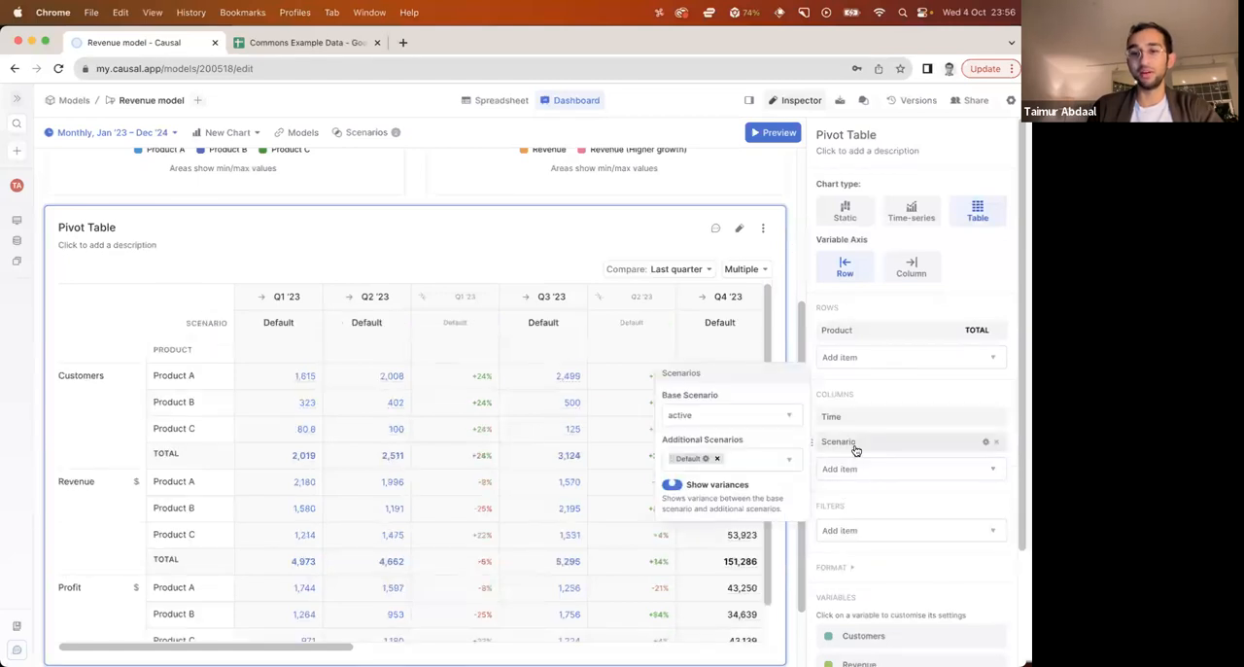
click(724, 459)
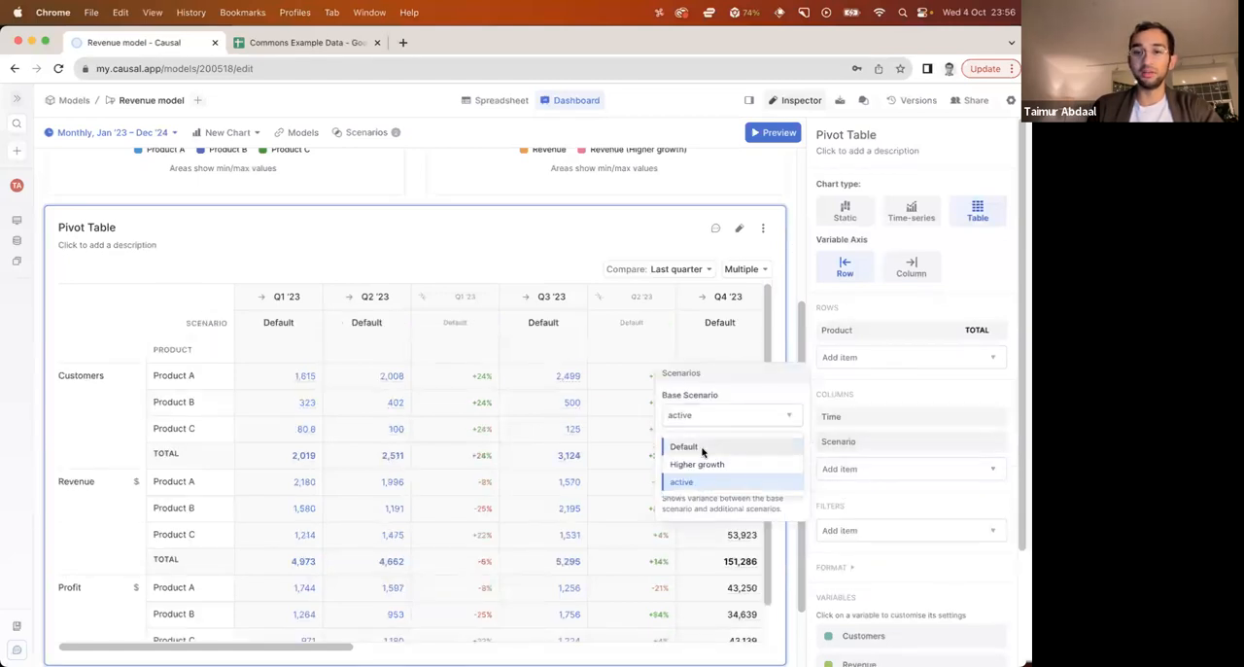
click(699, 447)
click(719, 459)
click(697, 493)
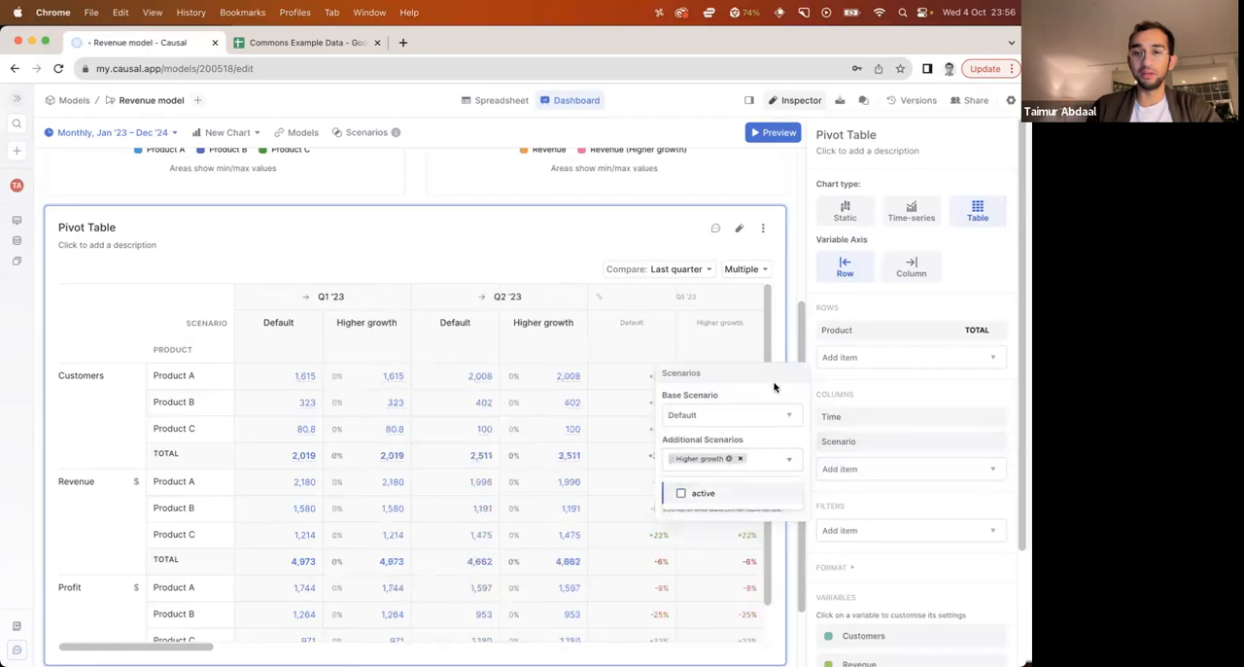
click(789, 354)
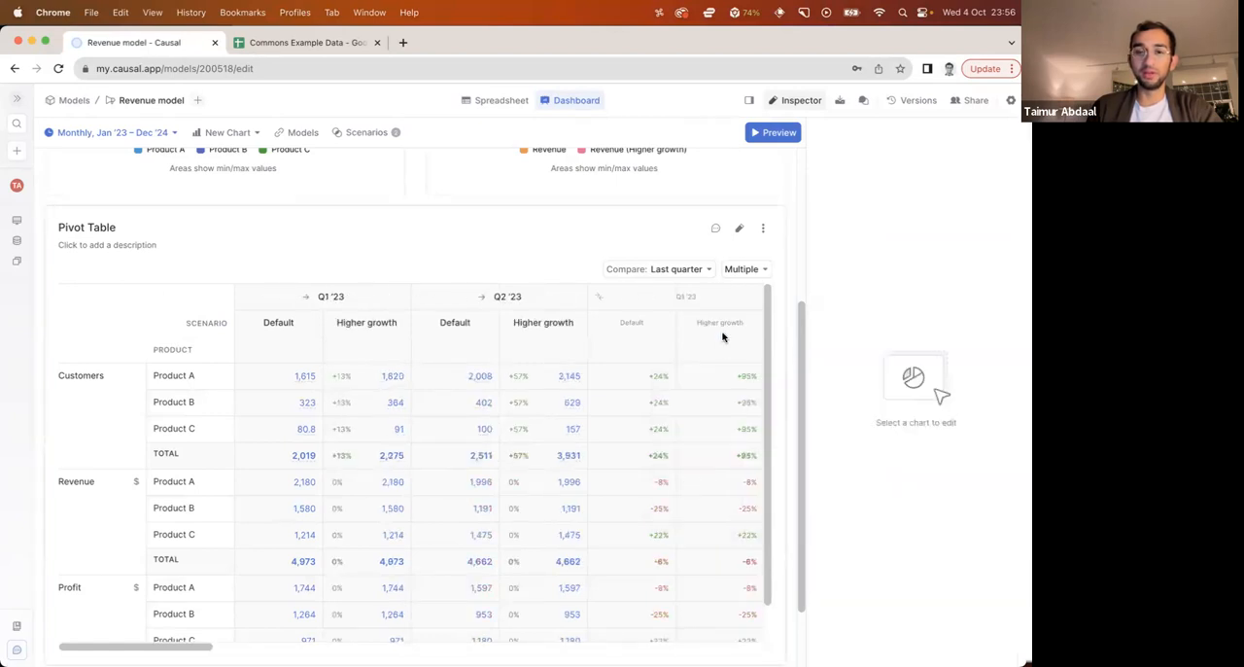
Remove the last-quarter comparison from the pivot table and review the scenario figures across the quarters
click(694, 271)
click(677, 296)
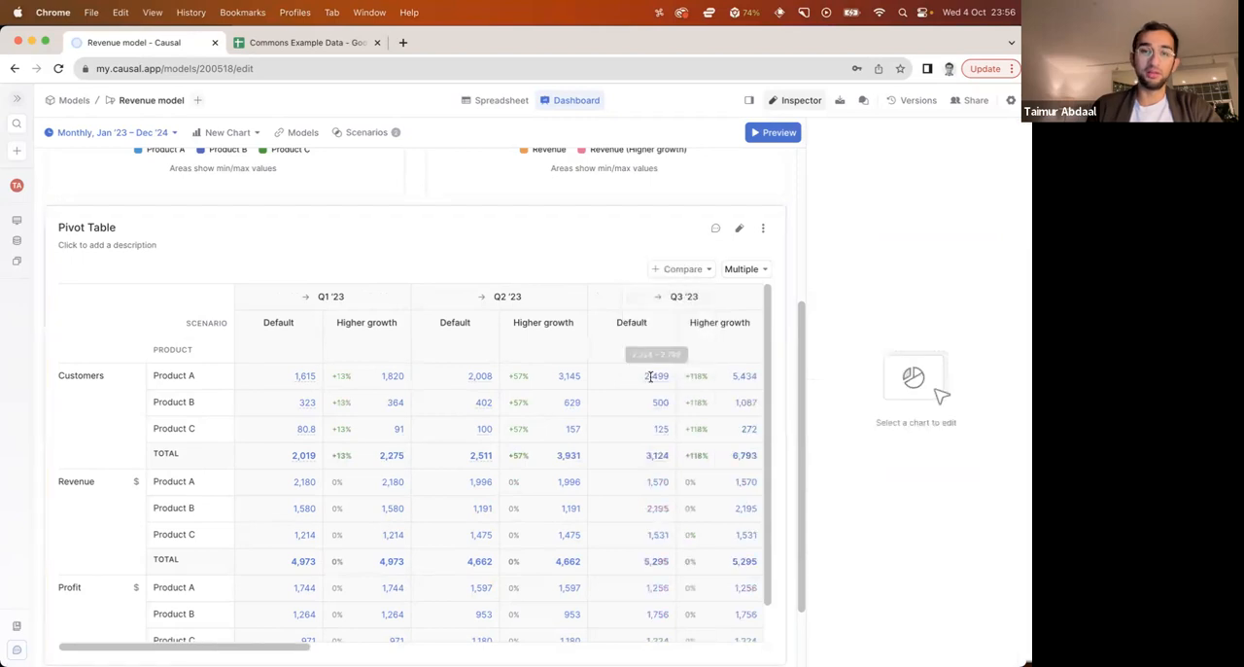
scroll(651, 376, right, 5)
click(504, 322)
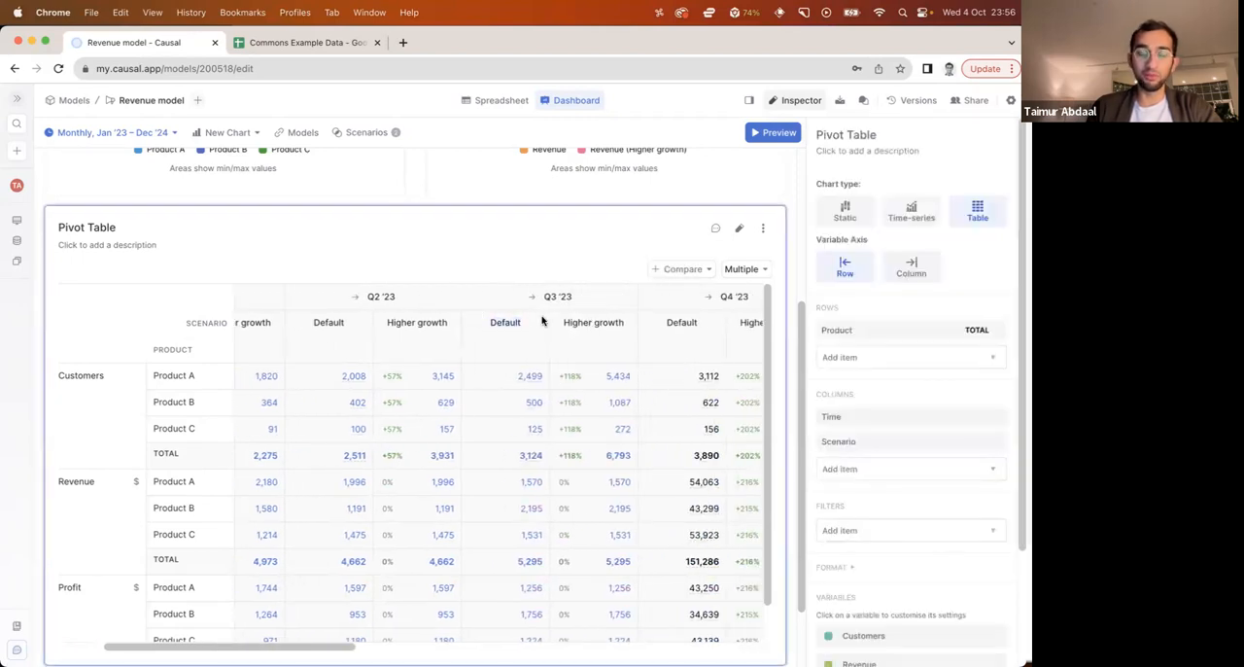
scroll(623, 322, right, 5)
scroll(623, 322, left, 10)
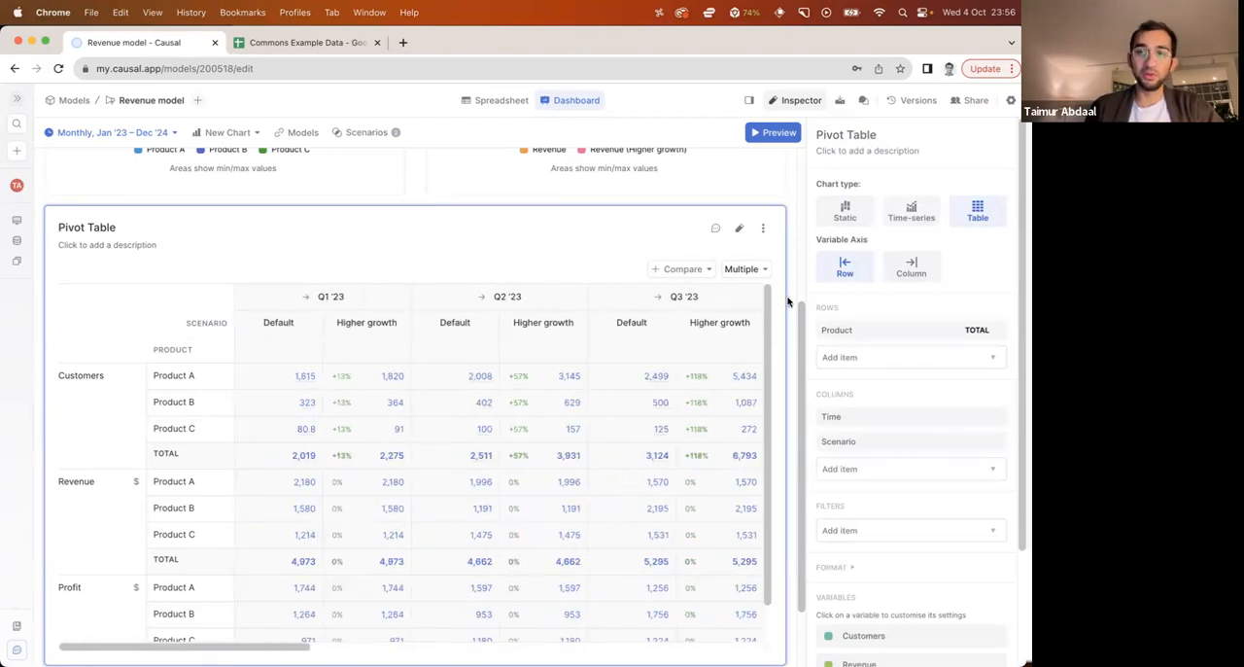
Enlarge the pivot table on the dashboard so all its rows fit, including the Profit total
click(788, 302)
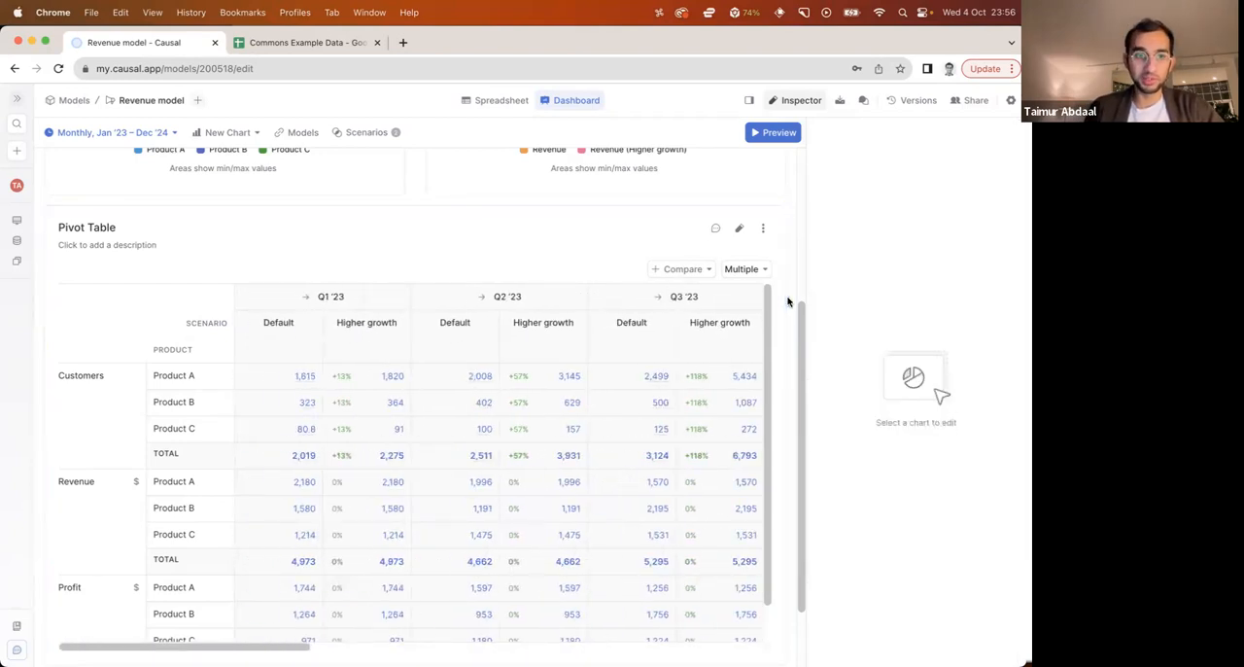
scroll(788, 302, up, 5)
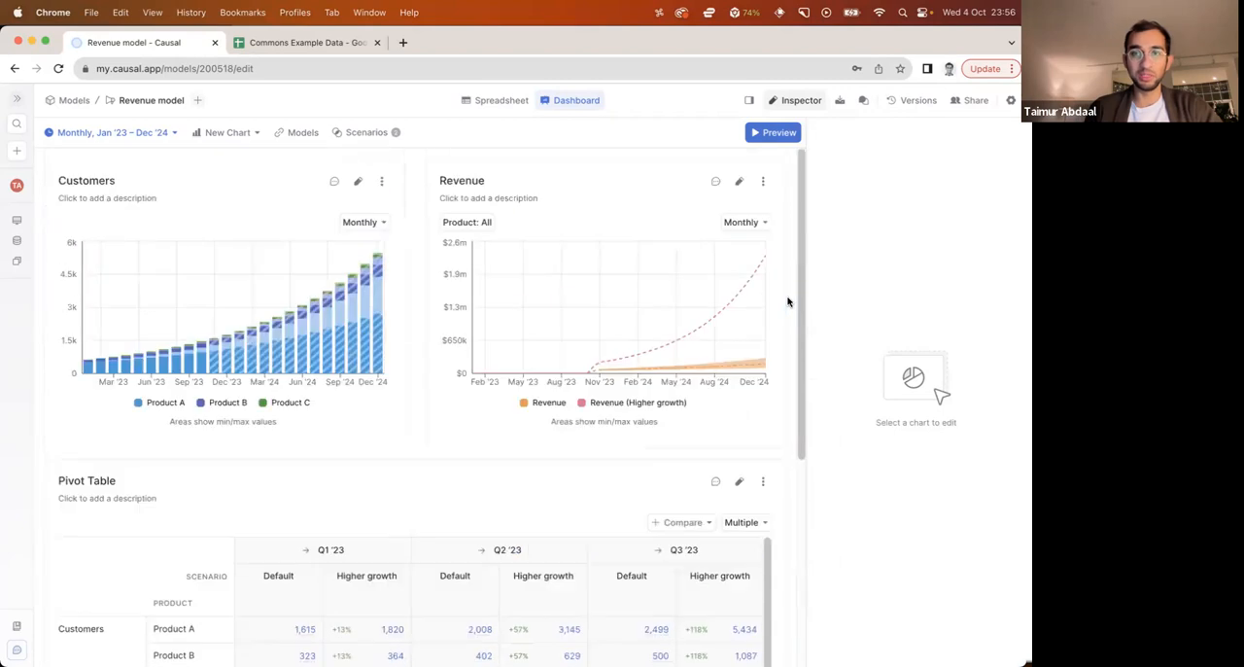
scroll(788, 302, down, 4)
scroll(788, 303, down, 3)
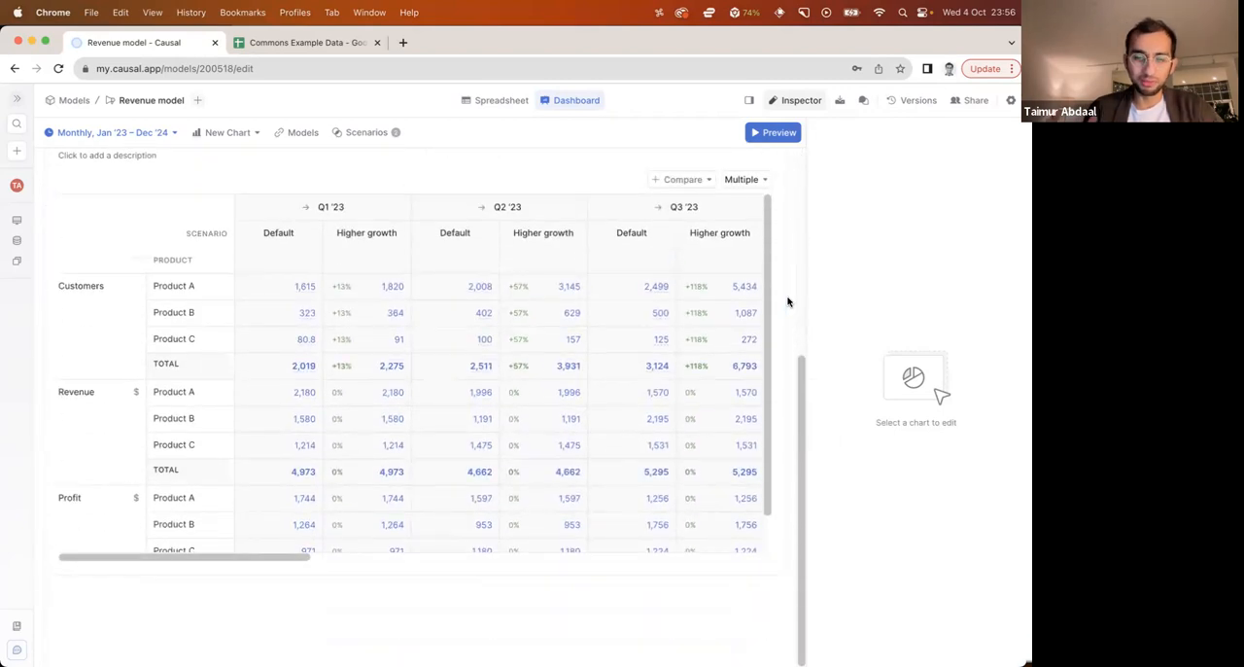
drag(703, 578, 861, 630)
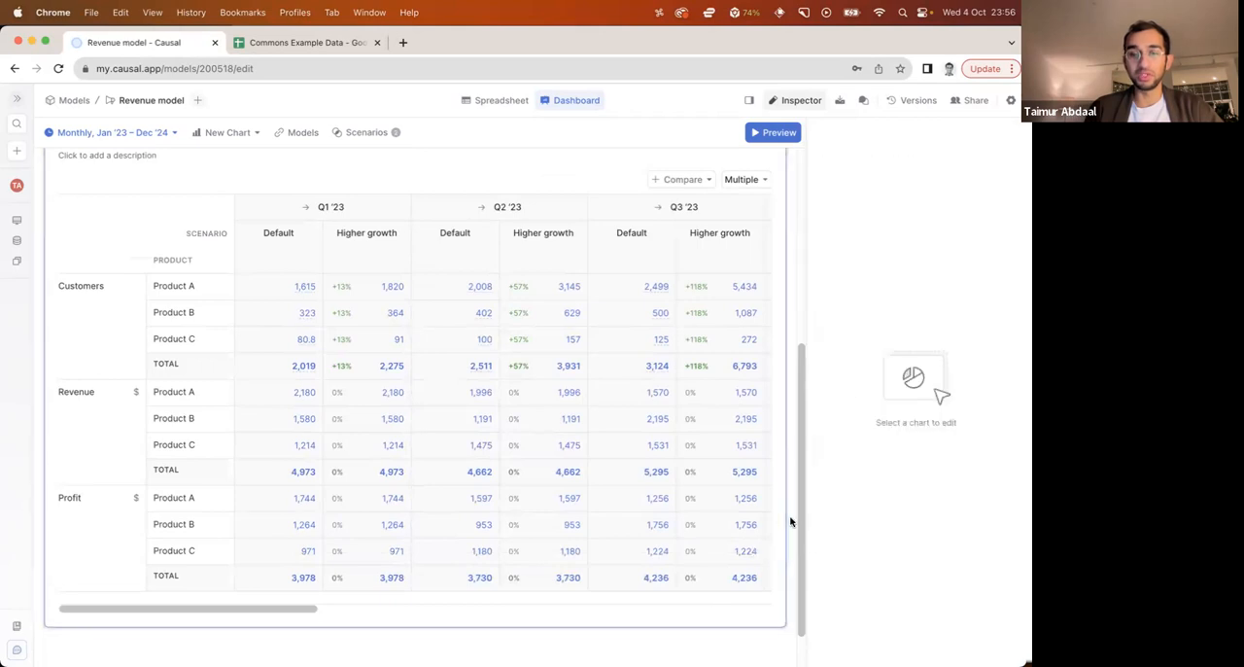
scroll(788, 519, up, 8)
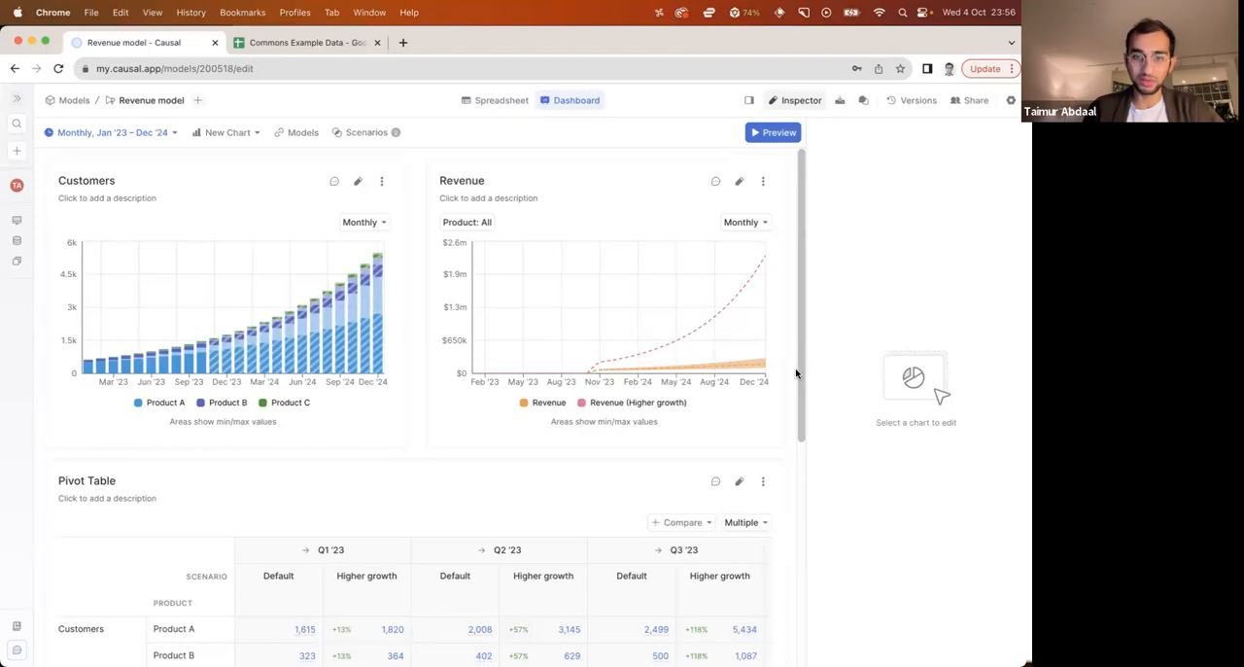
Preview the dashboard, return to editing the model, and expand Initial customers and Revenue per customer by product
click(773, 132)
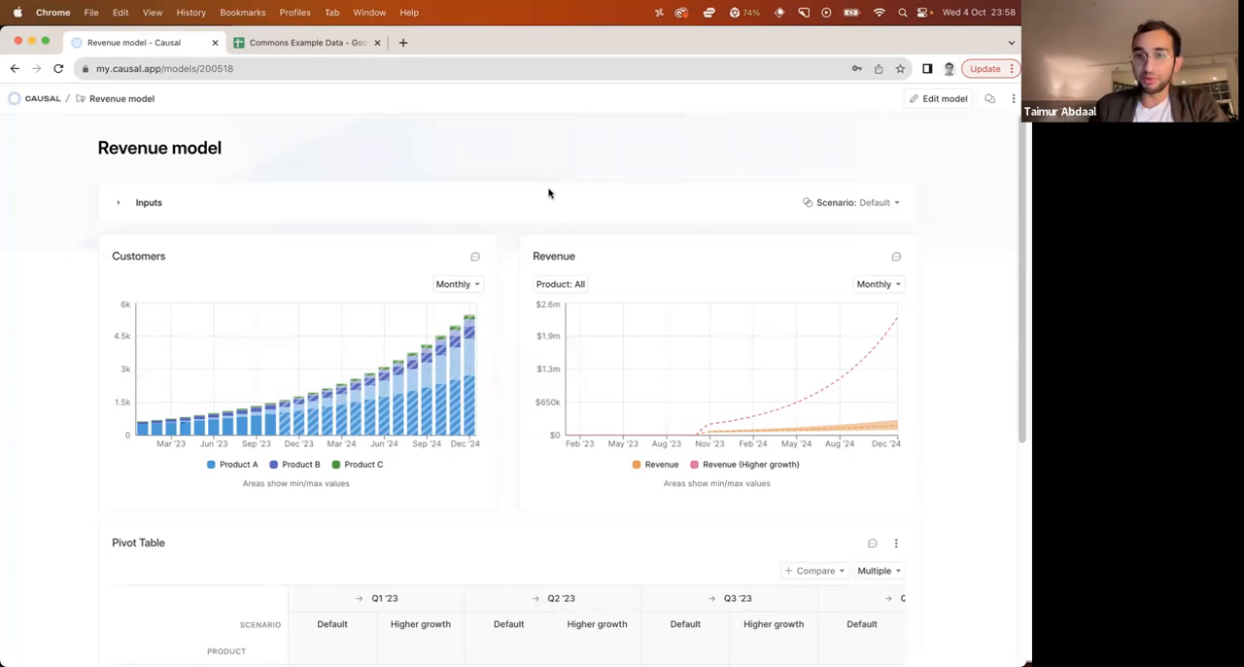
click(951, 99)
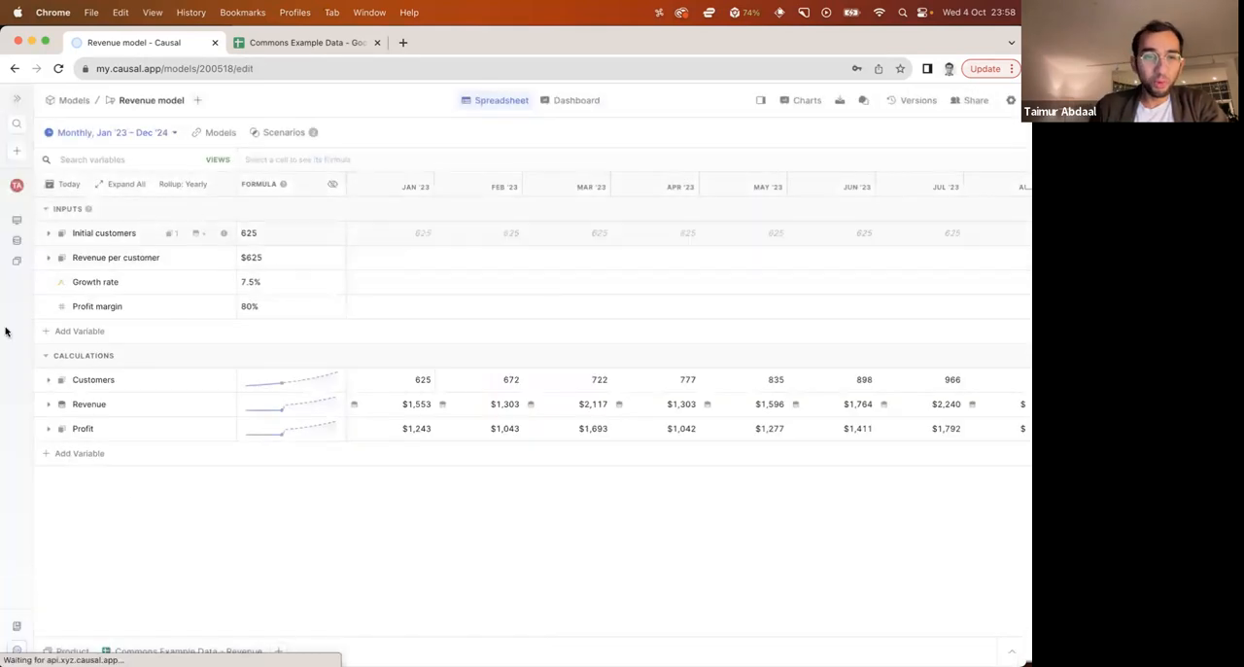
click(48, 257)
click(47, 233)
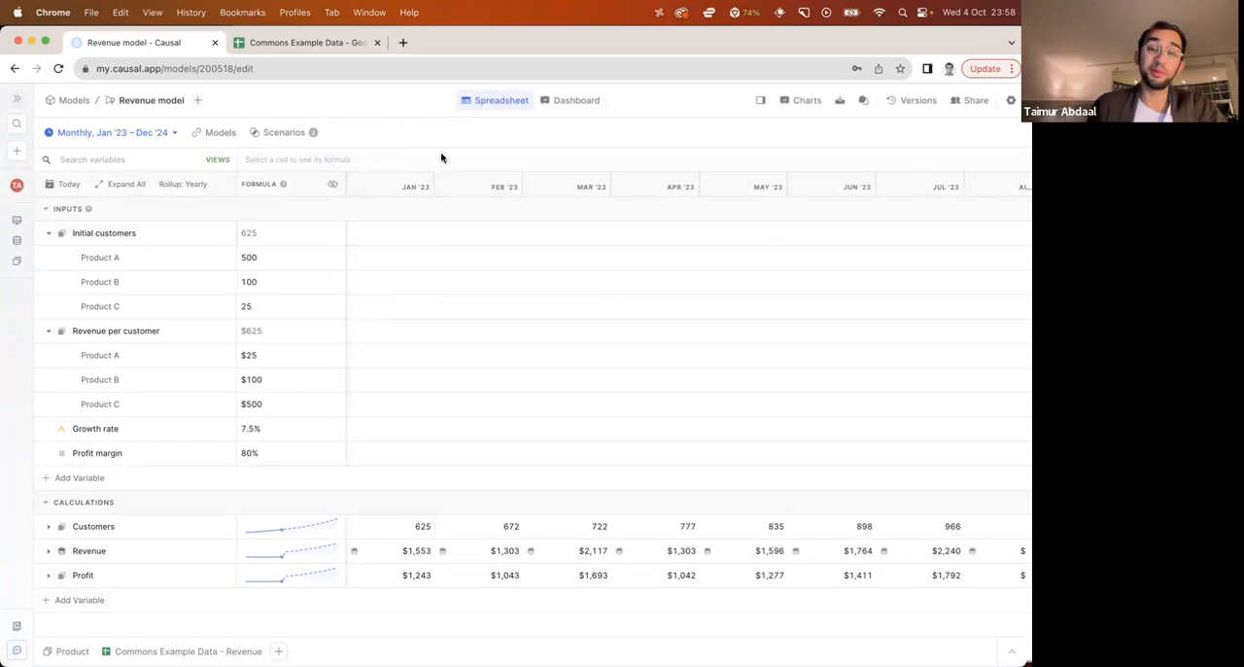
Inspect the formula of the Growth rate input in the Default scenario
click(288, 429)
key(Escape)
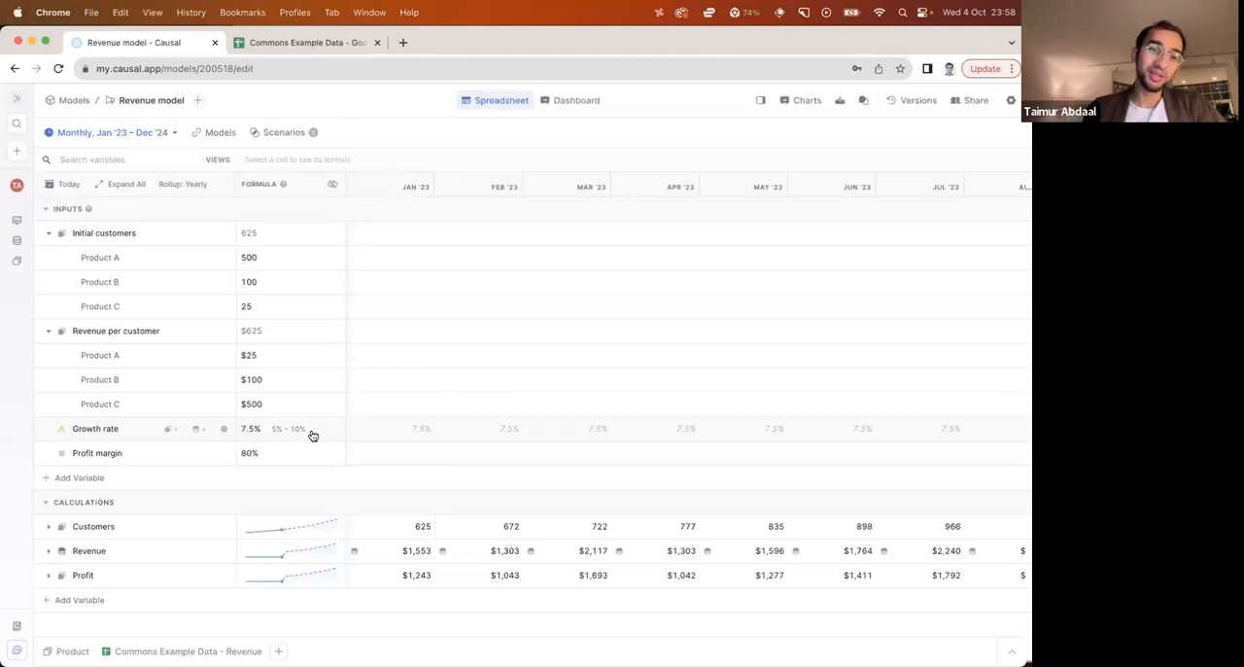
click(118, 434)
click(394, 130)
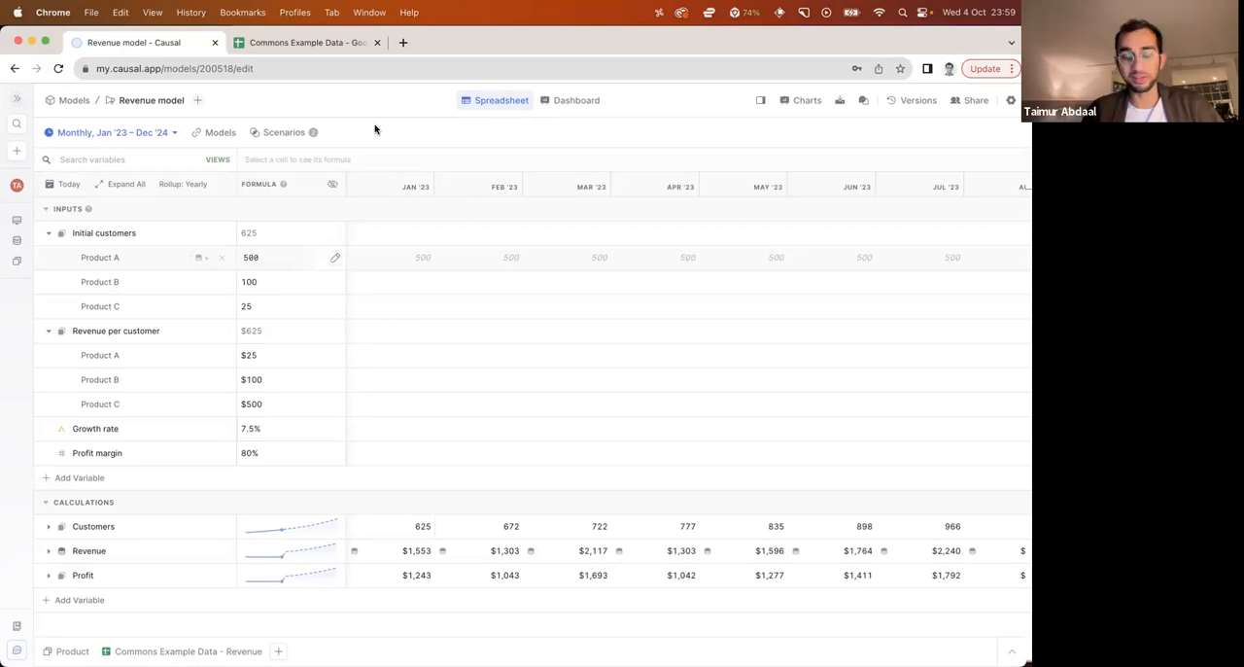
click(297, 438)
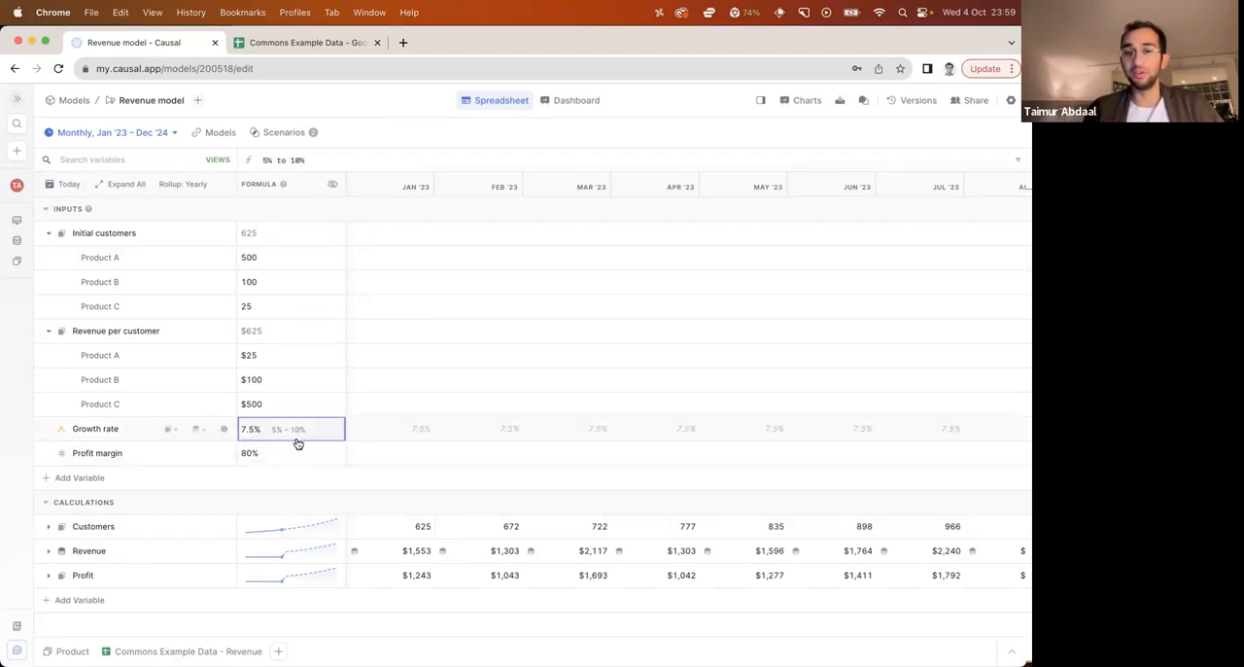
click(439, 130)
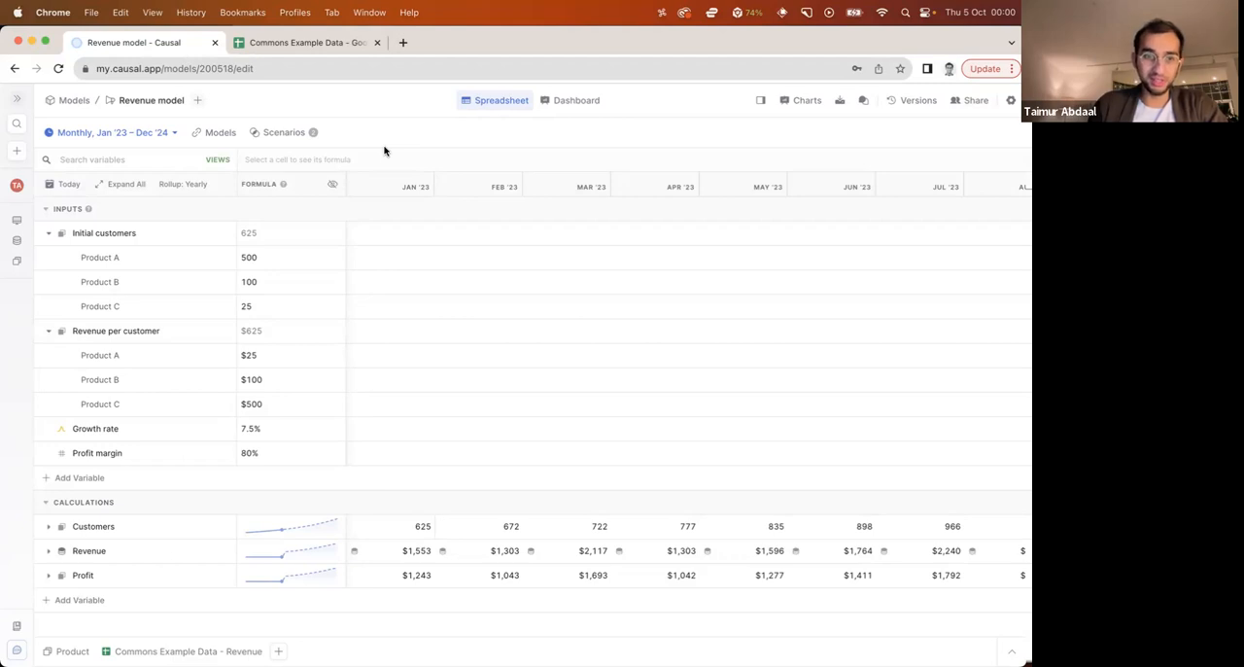
Add a new scenario to the model and name it Profitability
click(294, 132)
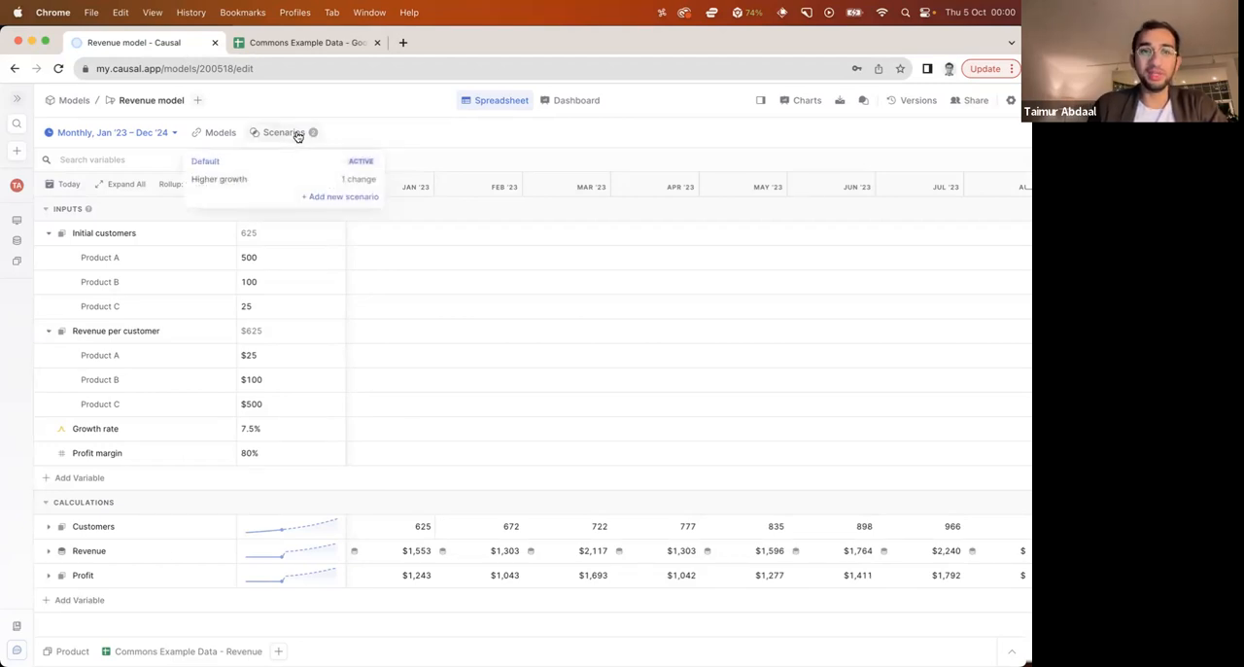
click(322, 198)
text(Profitability)
key(Return)
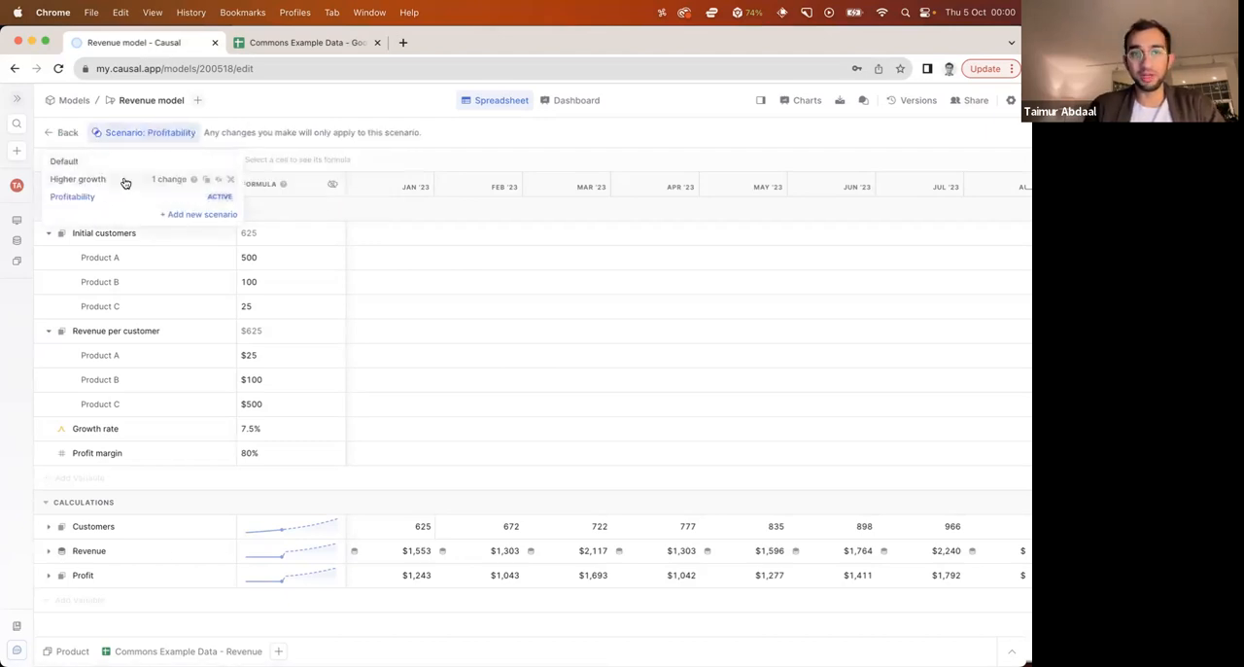
Set the Profit margin to 90% in the Profitability scenario and leave the scenario
click(275, 454)
text(90%)
key(Return)
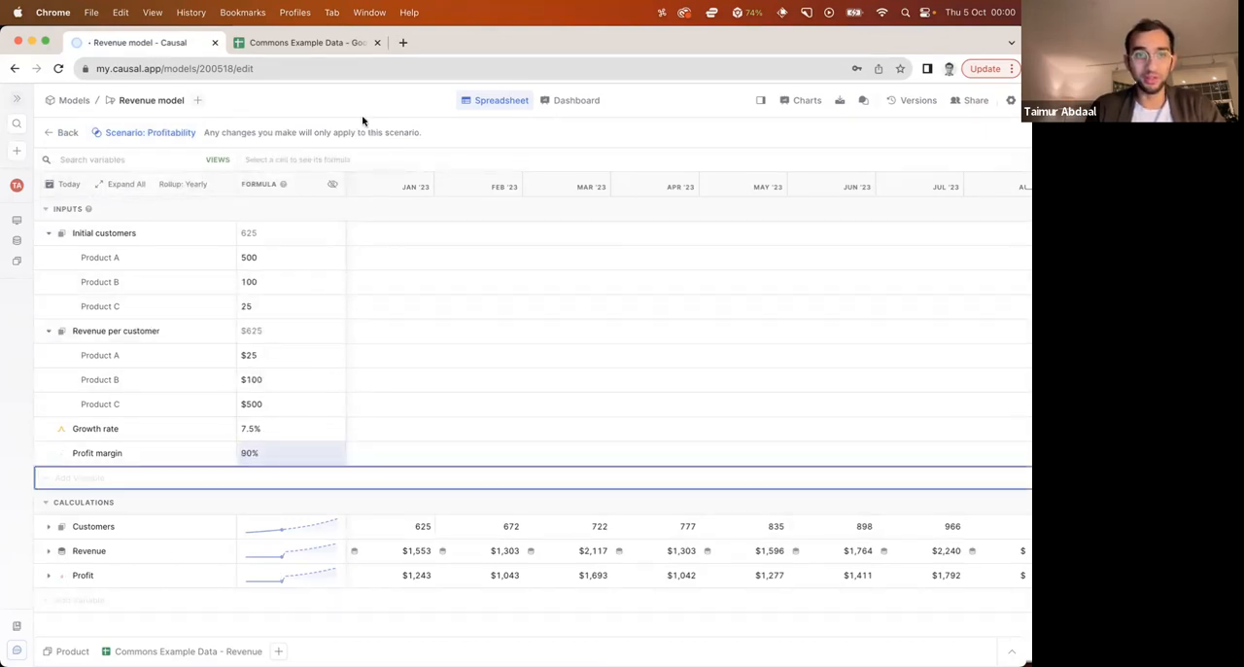
click(63, 132)
Add another scenario to the model and name it Both
click(309, 132)
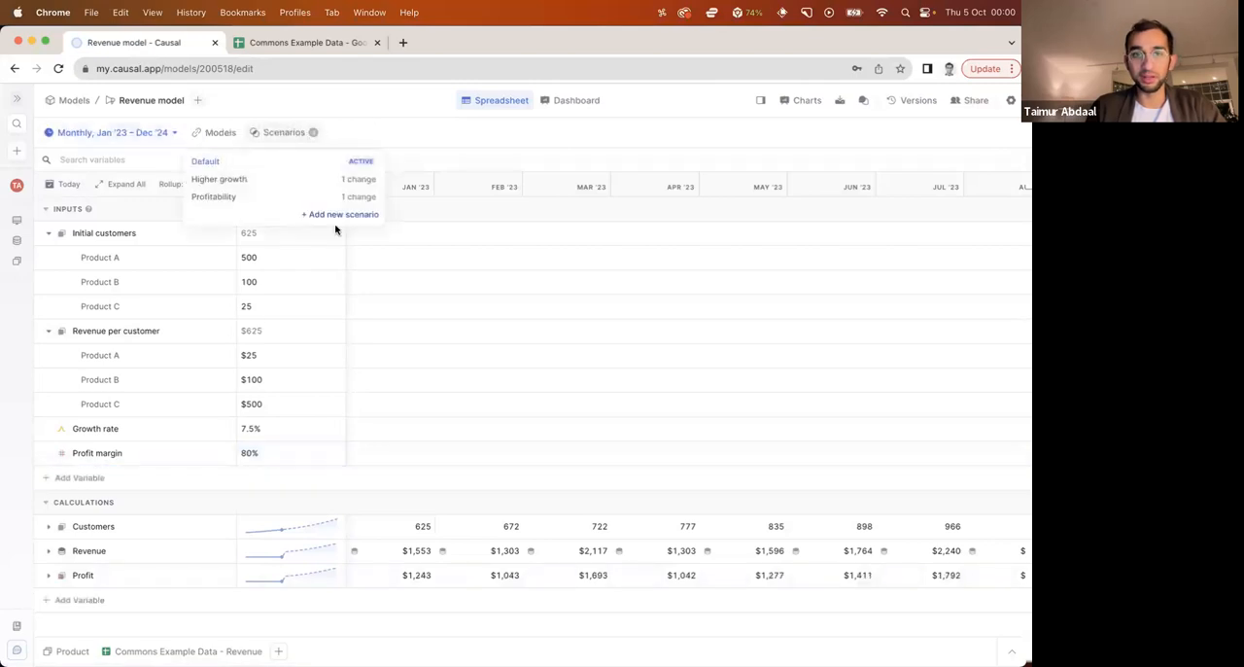
click(336, 215)
text(Both)
key(Return)
click(278, 128)
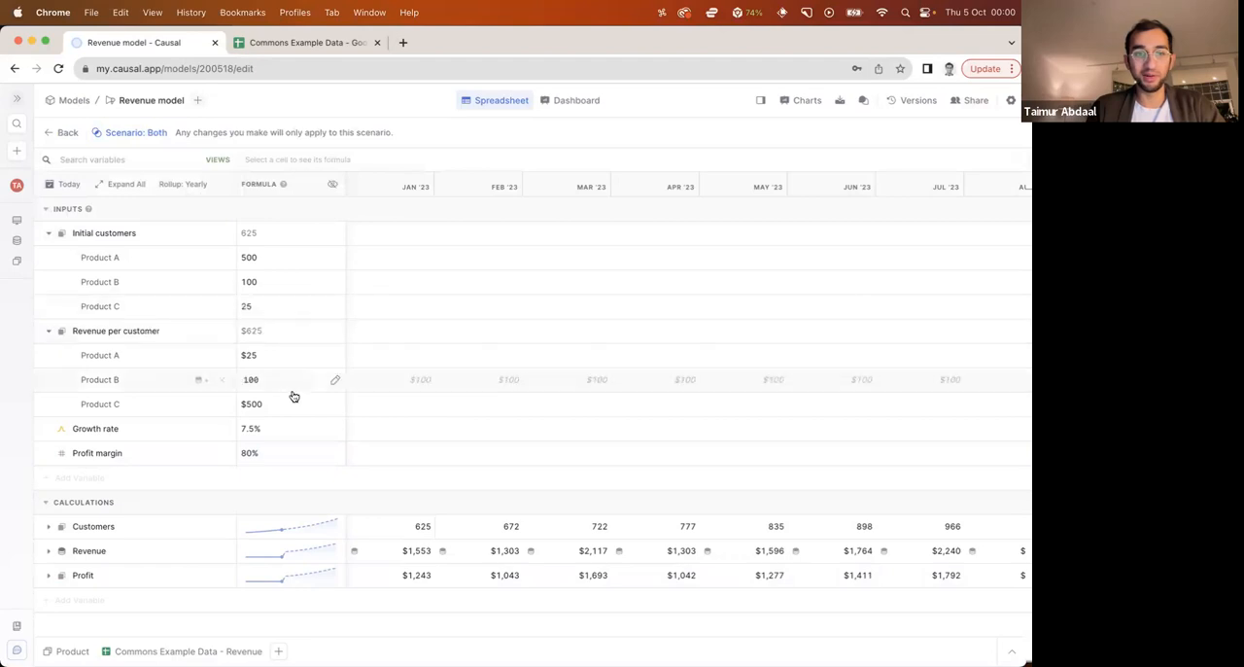
Set the Growth rate to 20% and the Profit margin to 90% in the Both scenario, and leave the scenario
click(289, 428)
text(20%)
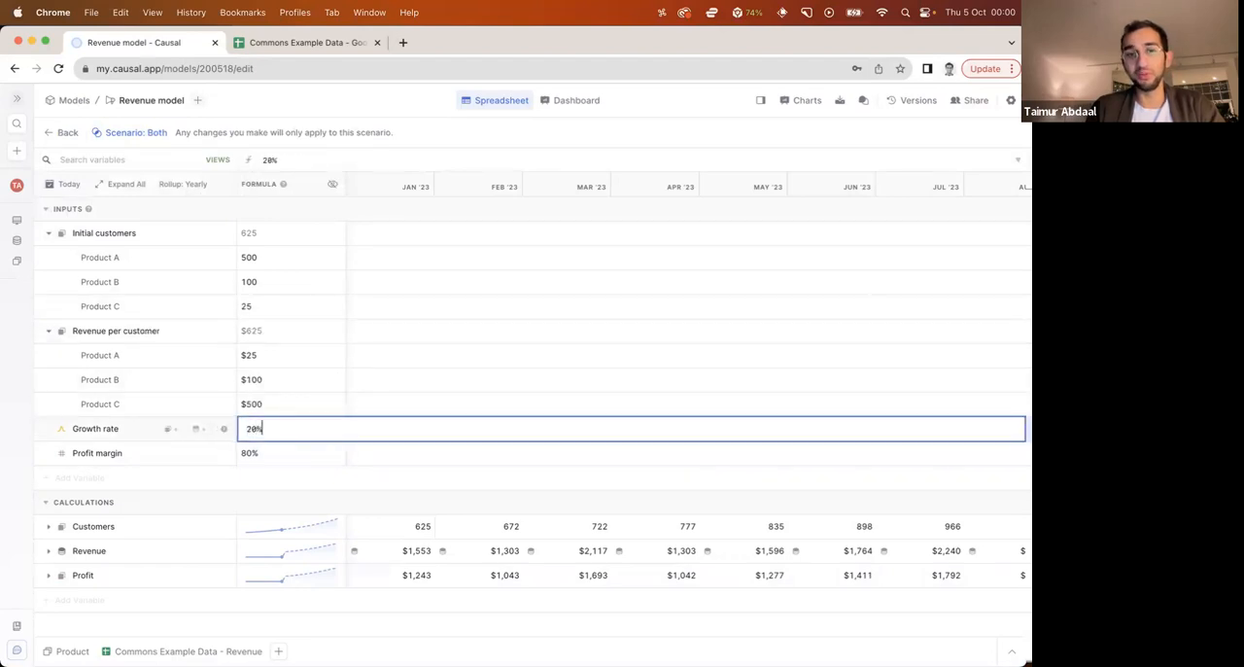
key(Return)
click(282, 453)
key(ctrl+a)
text(90)
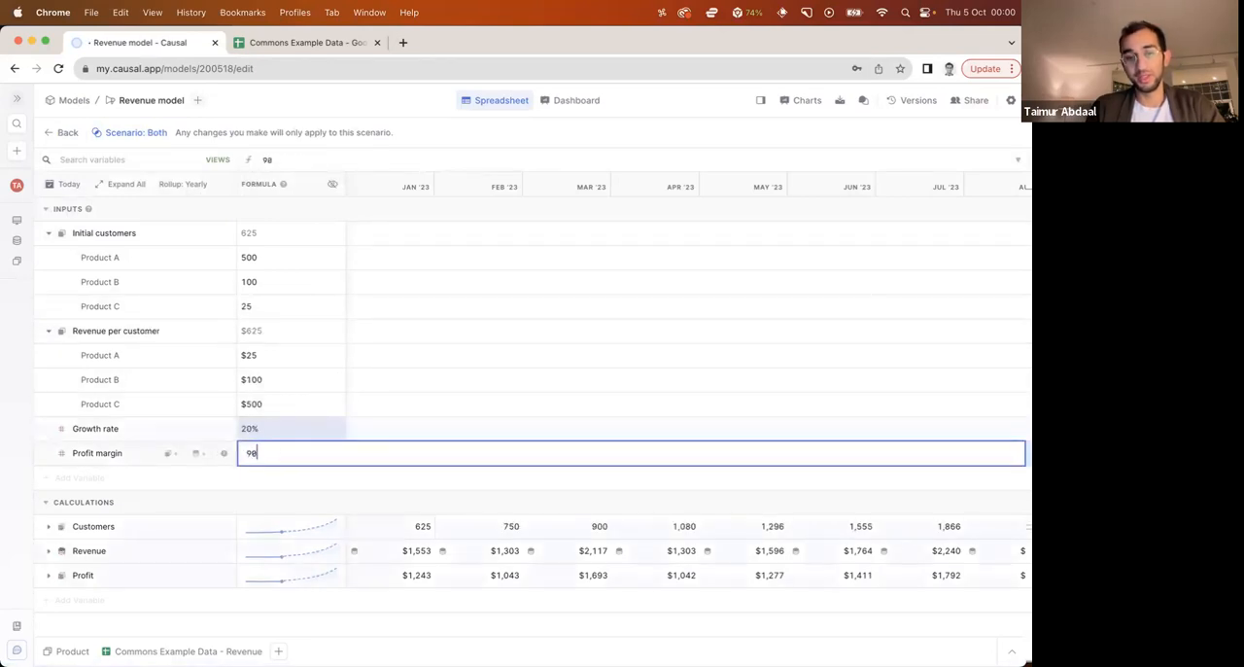
key(Return)
click(67, 132)
Check the model's list of scenarios and collapse the Initial customers and Revenue per customer inputs
click(279, 132)
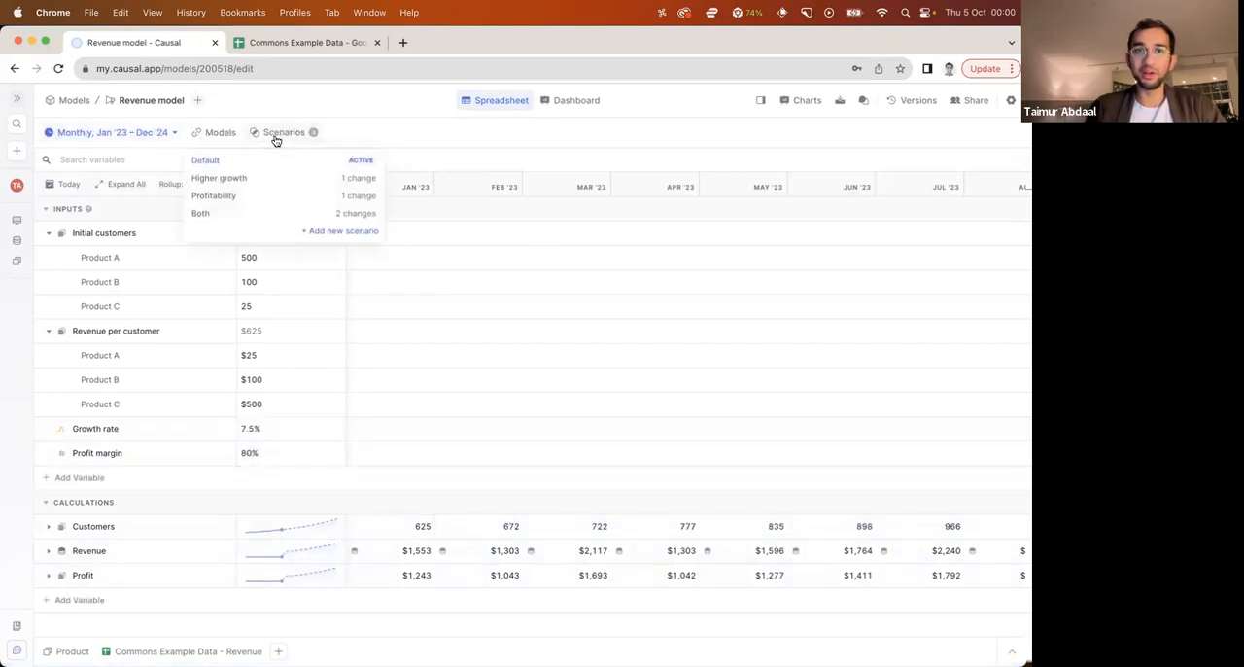
click(365, 130)
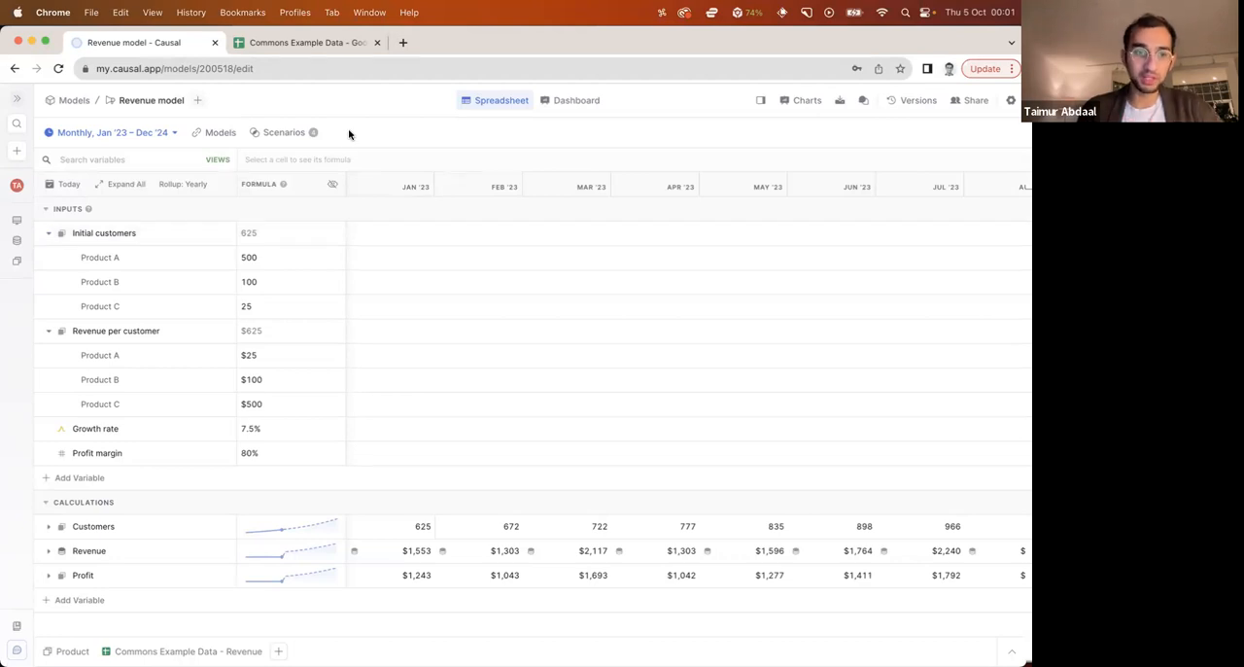
click(49, 233)
click(49, 258)
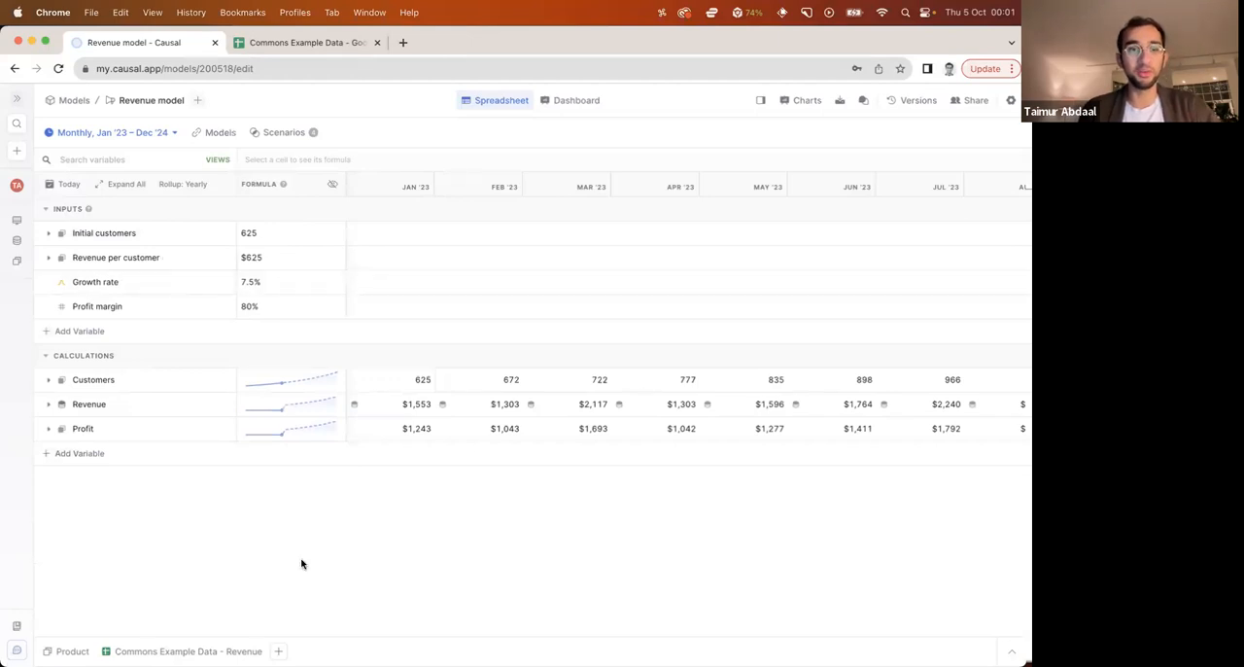
Open the Headcount wizard from the models overview and look through its available connections
click(18, 222)
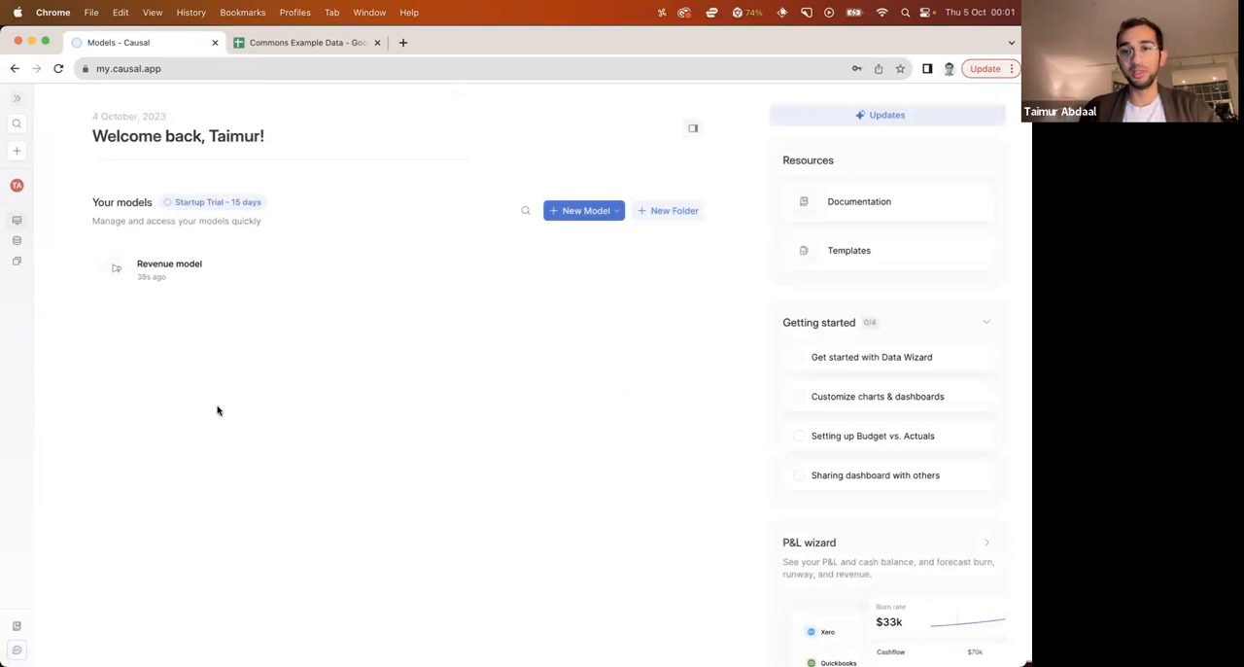
scroll(808, 339, down, 5)
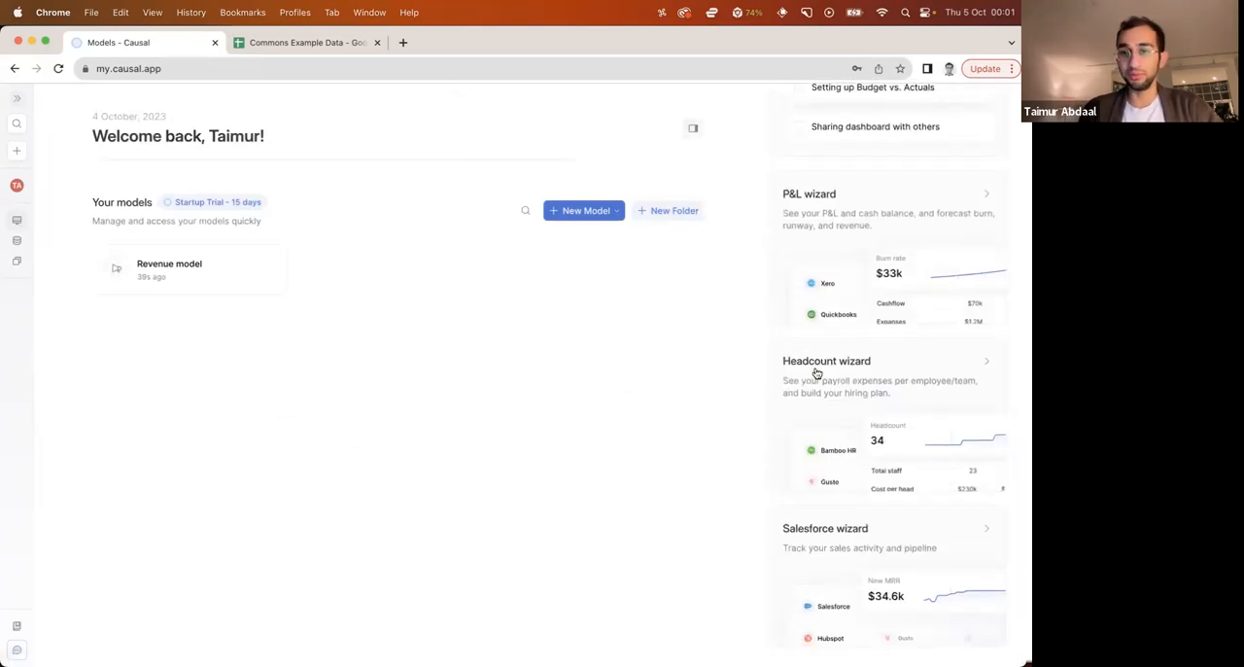
click(893, 369)
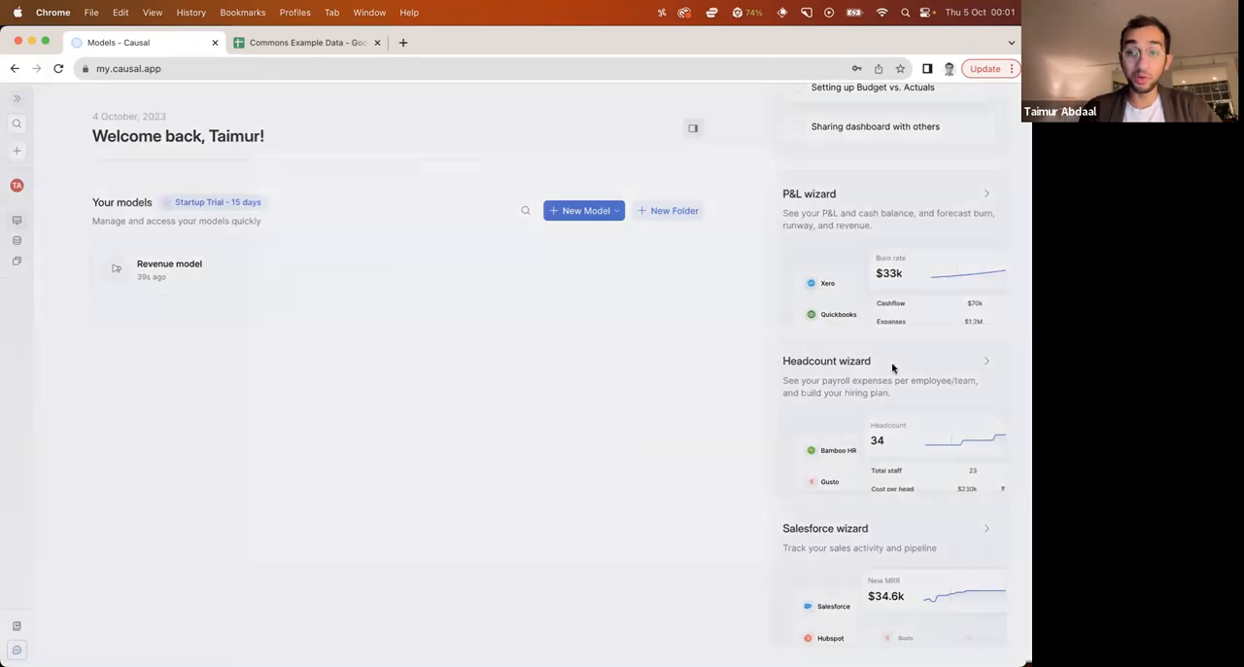
scroll(483, 375, down, 2)
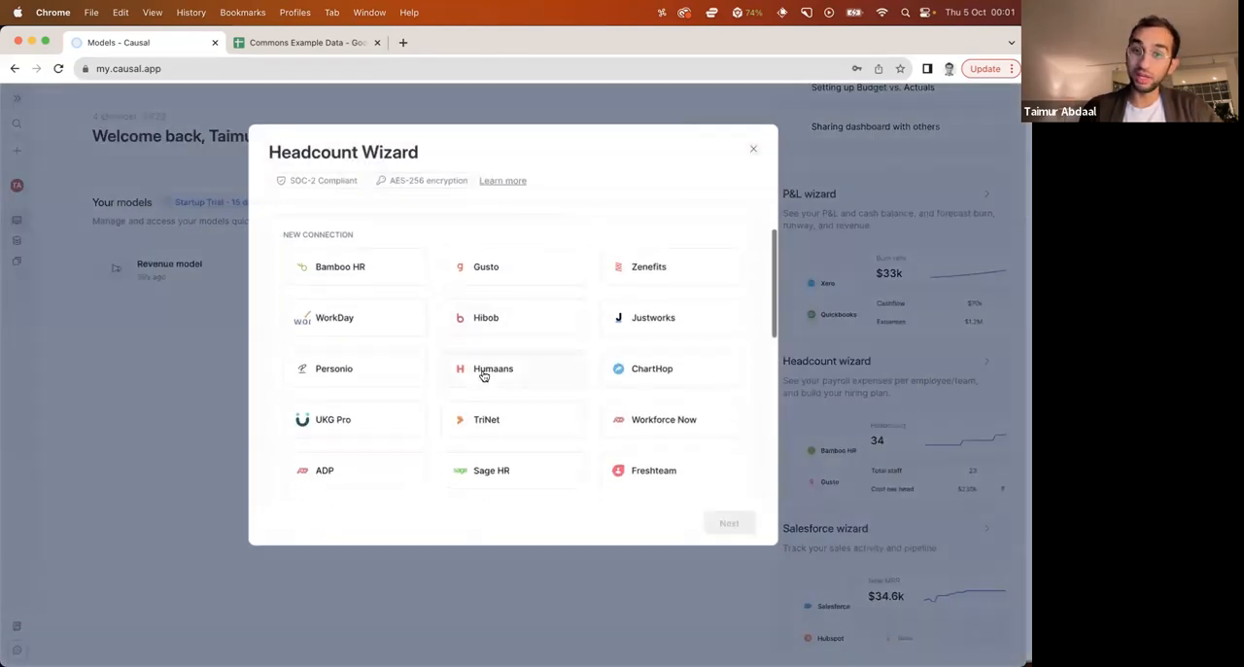
Leave the Headcount Wizard and create a new blank model named Headcount
scroll(483, 374, up, 2)
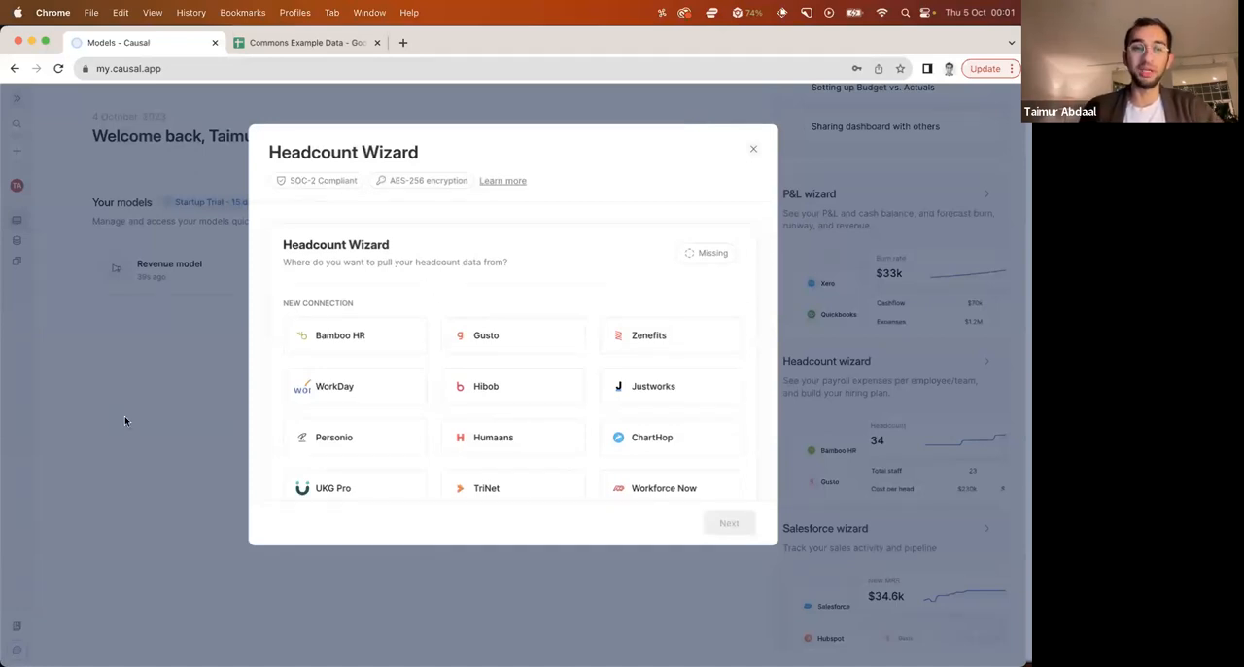
click(754, 151)
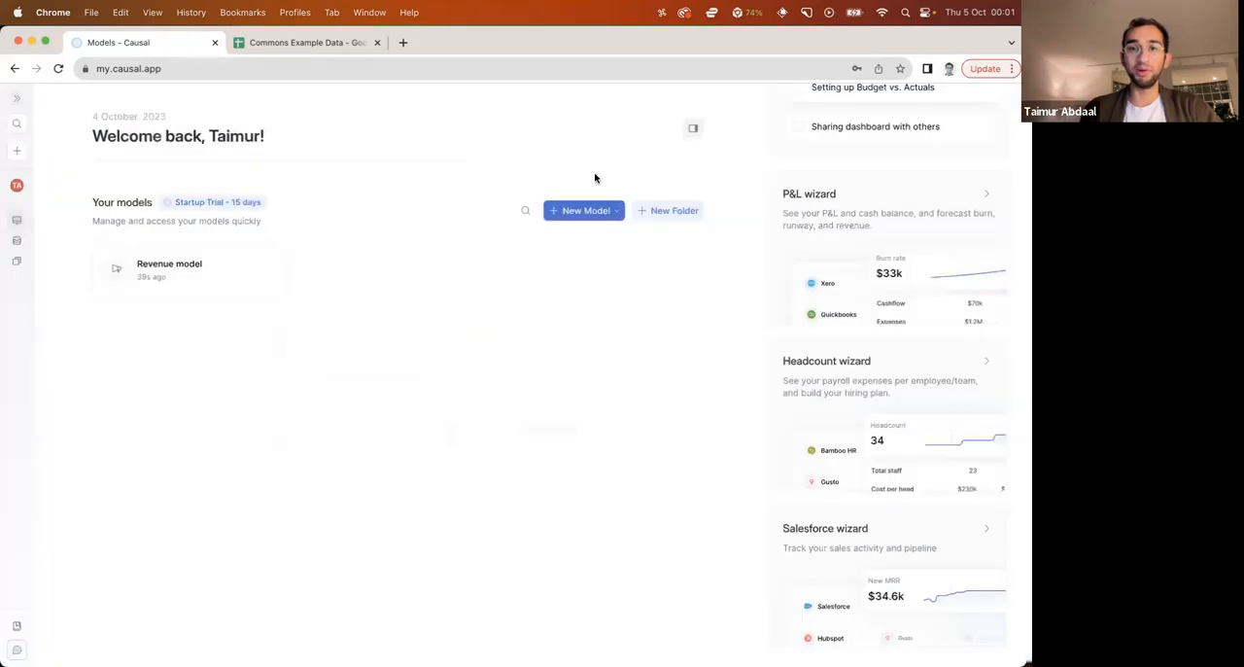
click(559, 220)
click(574, 250)
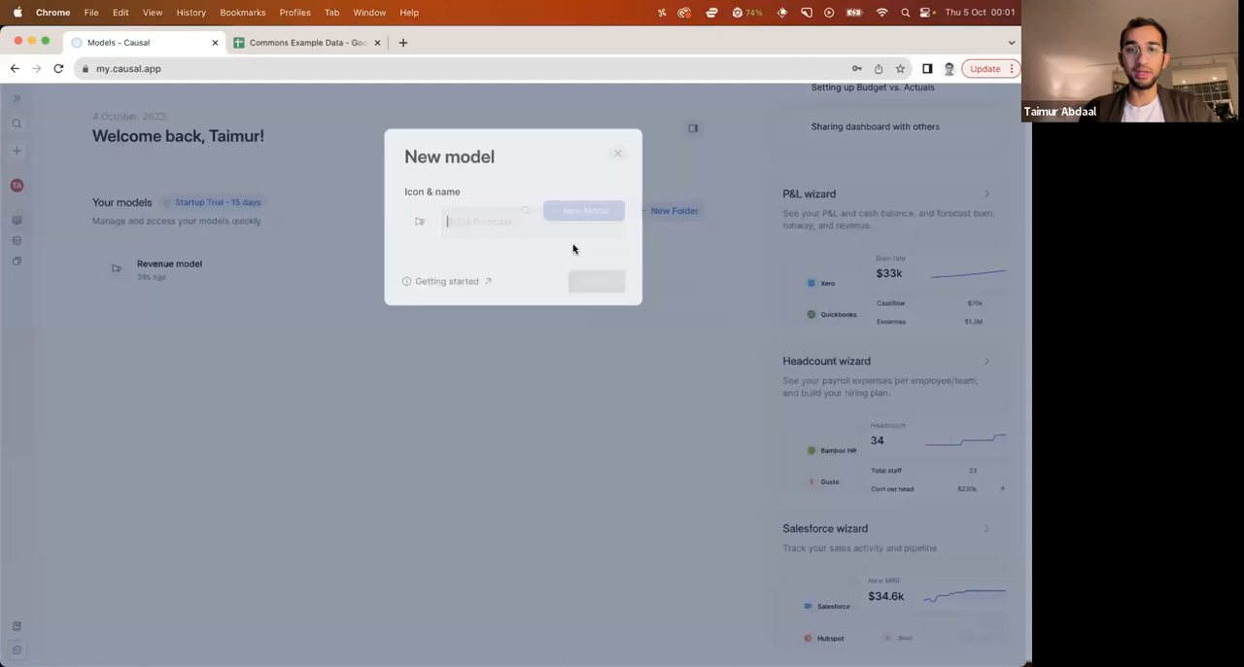
text(Headcount)
key(Return)
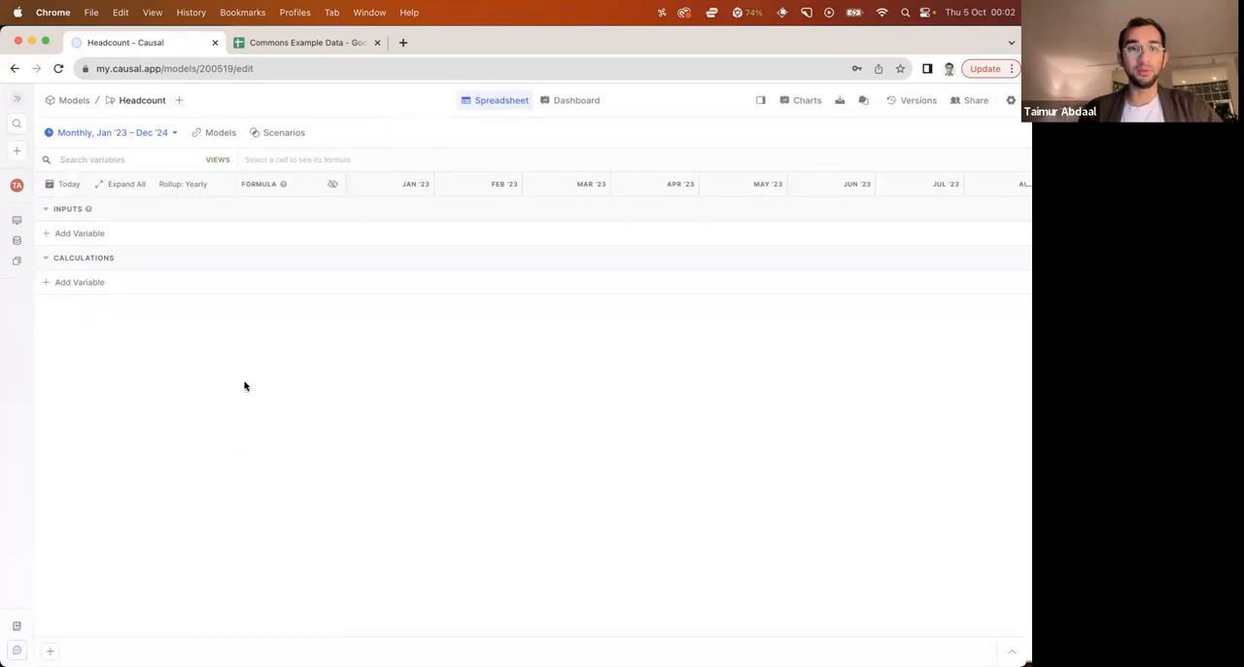
Switch to the Commons Example Data spreadsheet in Google Sheets, open the Headcount sheet, and fit the Employee and Title columns to their contents
key(ctrl+Tab)
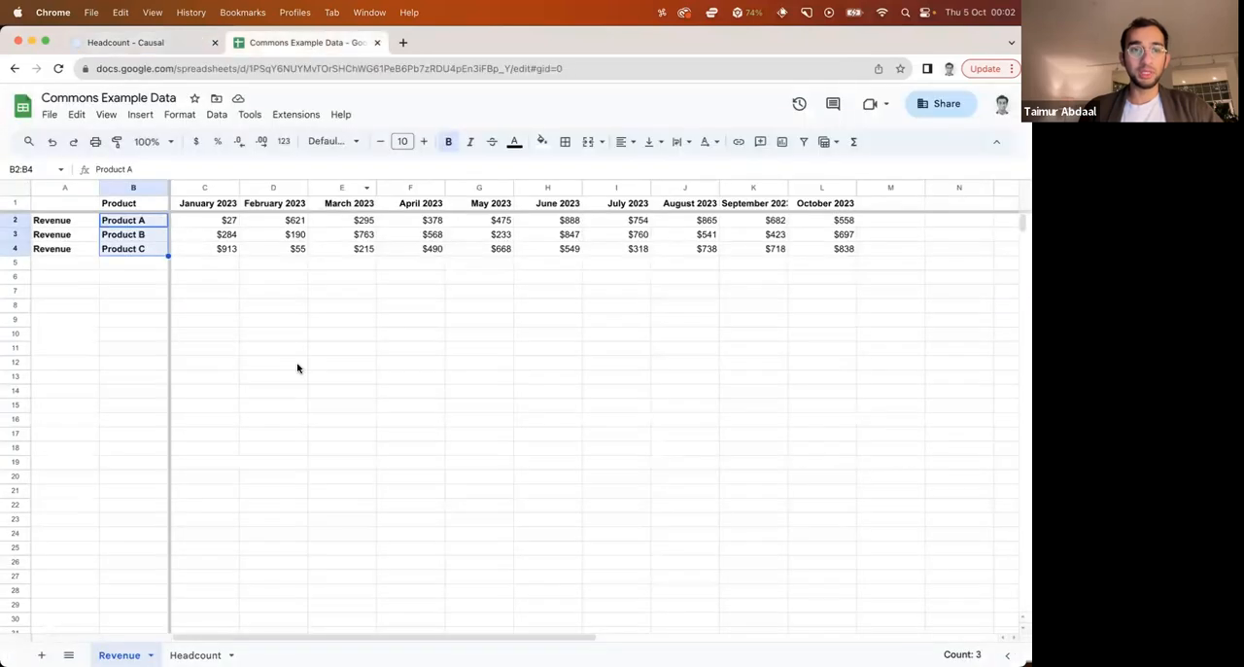
click(216, 651)
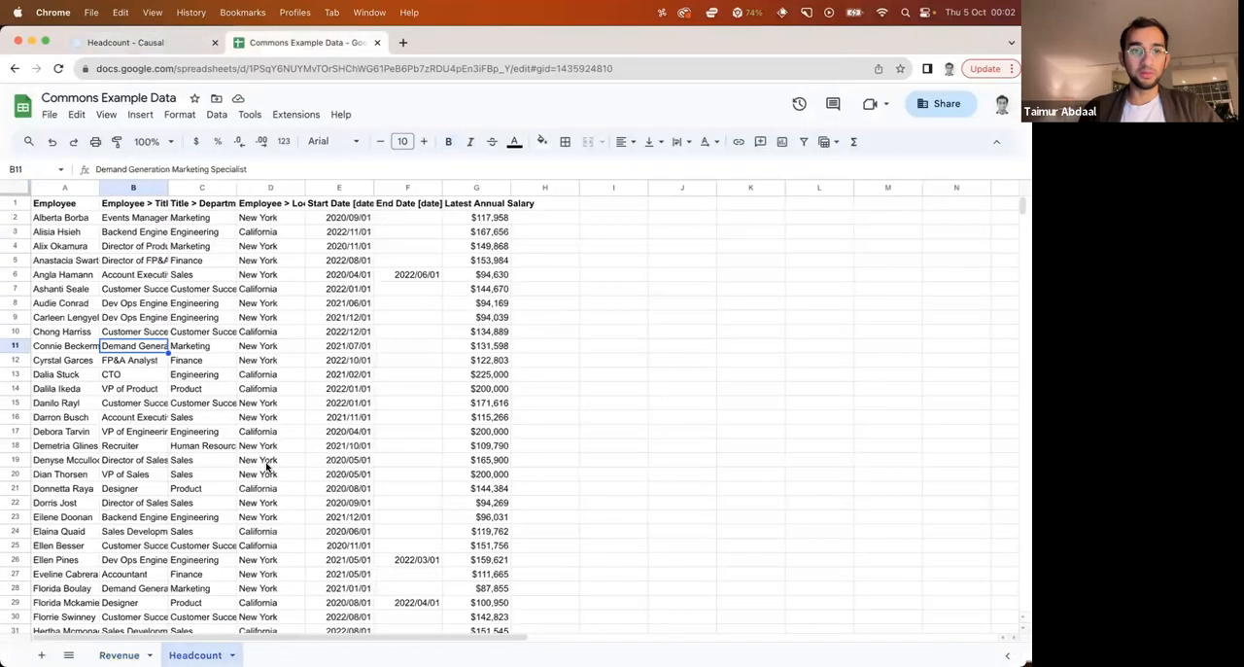
double_click(167, 187)
double_click(99, 187)
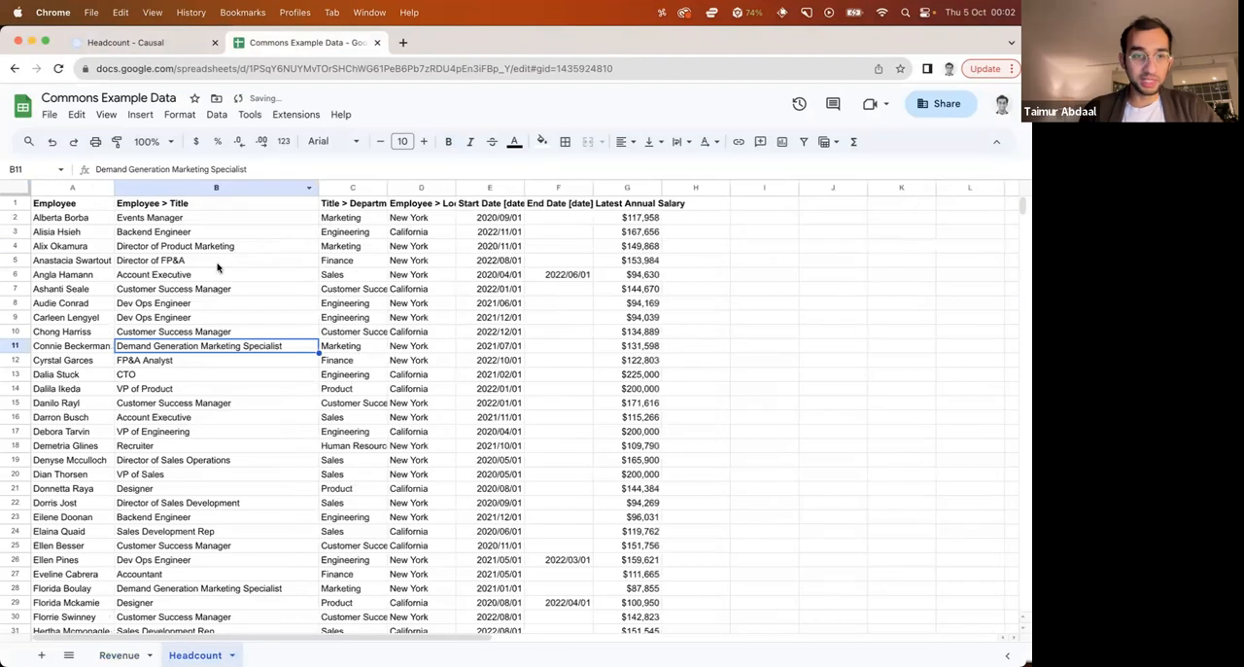
Examine the Headcount sheet's employee, title, department, location, start date, end date and salary columns, including the full employee list
click(218, 264)
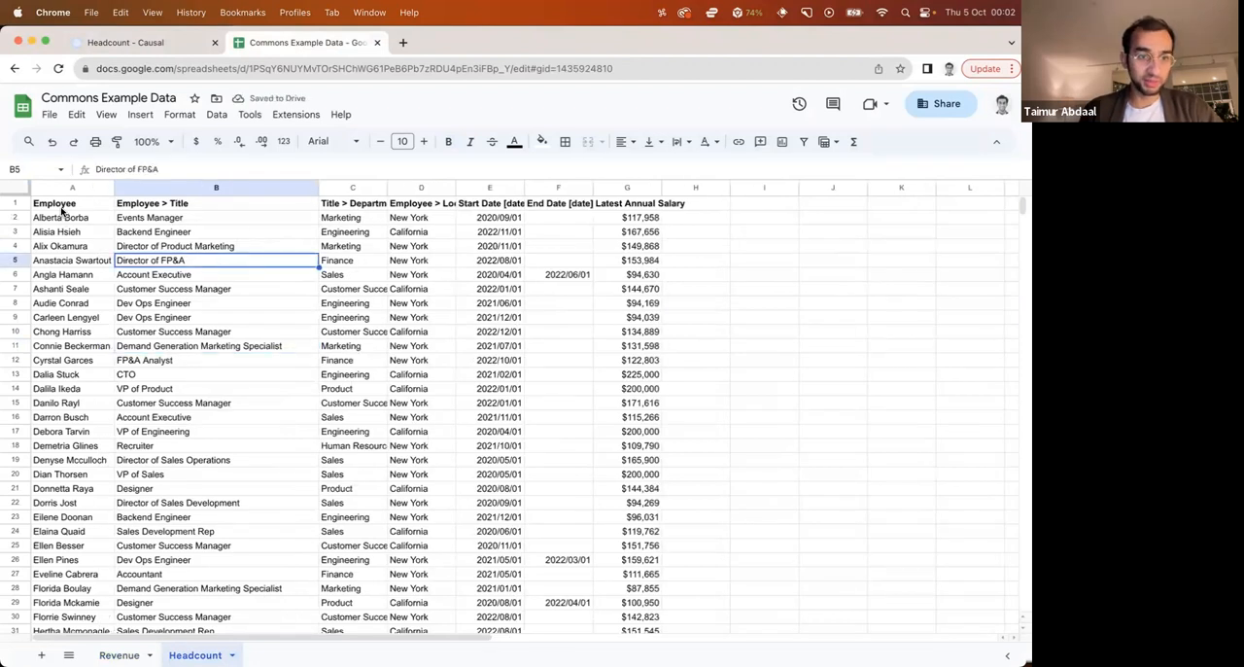
drag(61, 212, 58, 346)
drag(205, 219, 216, 360)
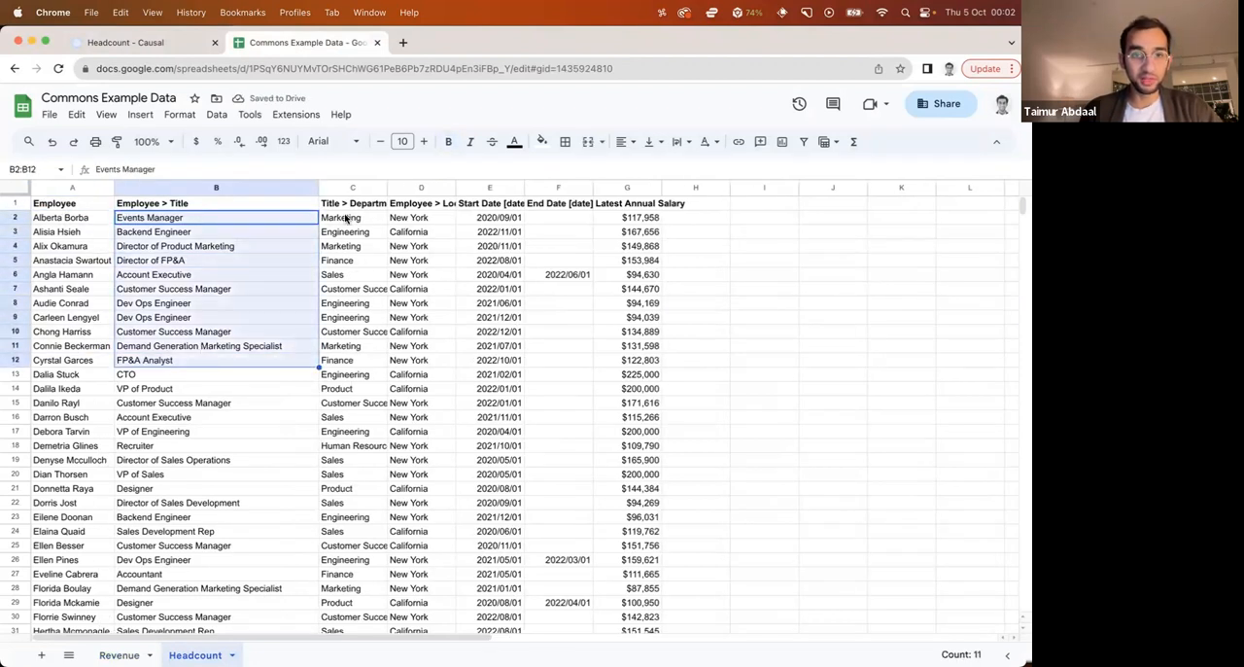
drag(345, 220, 364, 350)
drag(428, 221, 425, 347)
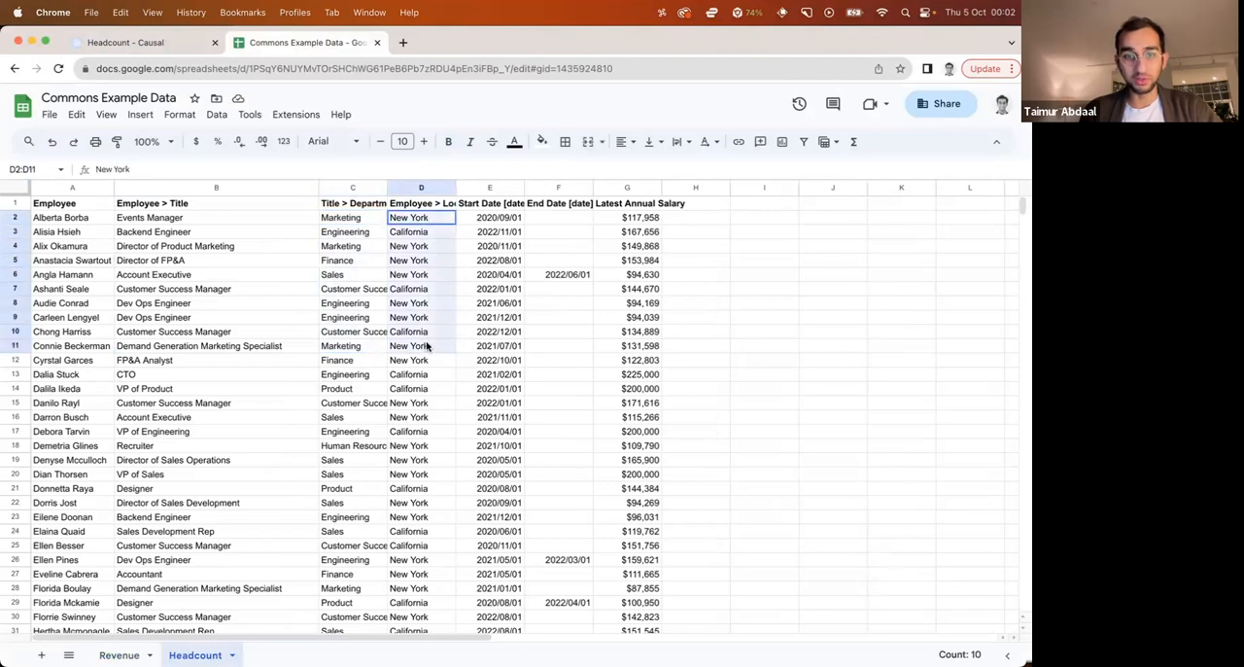
drag(494, 220, 495, 331)
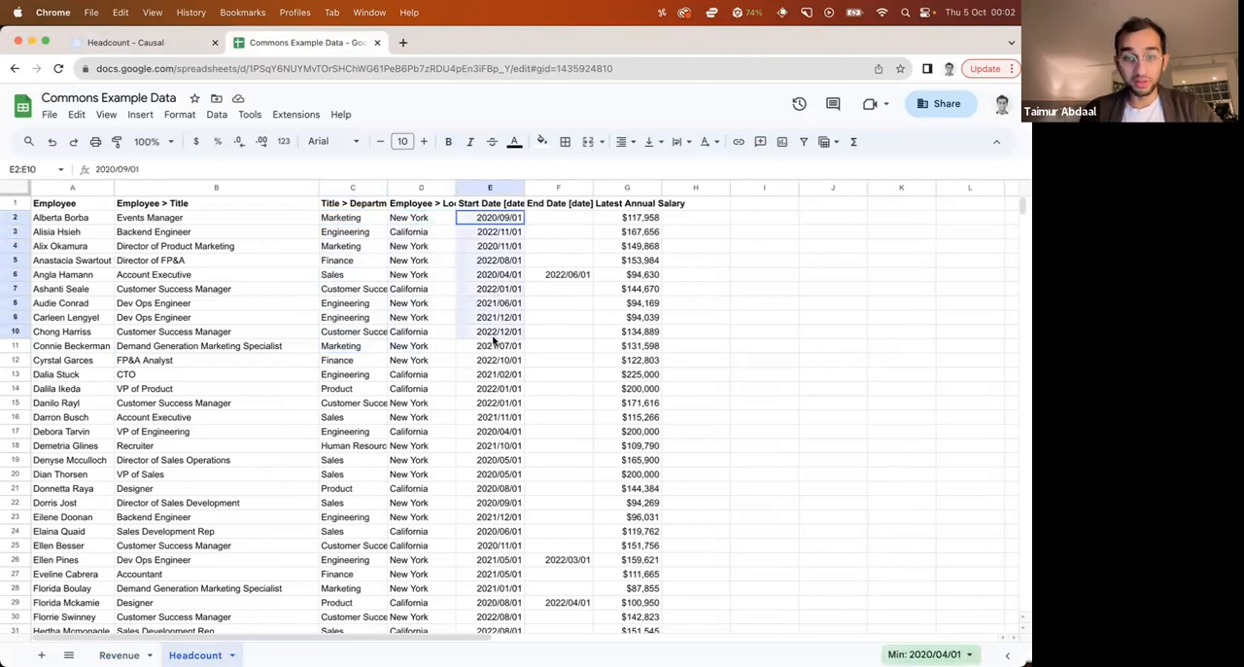
click(559, 280)
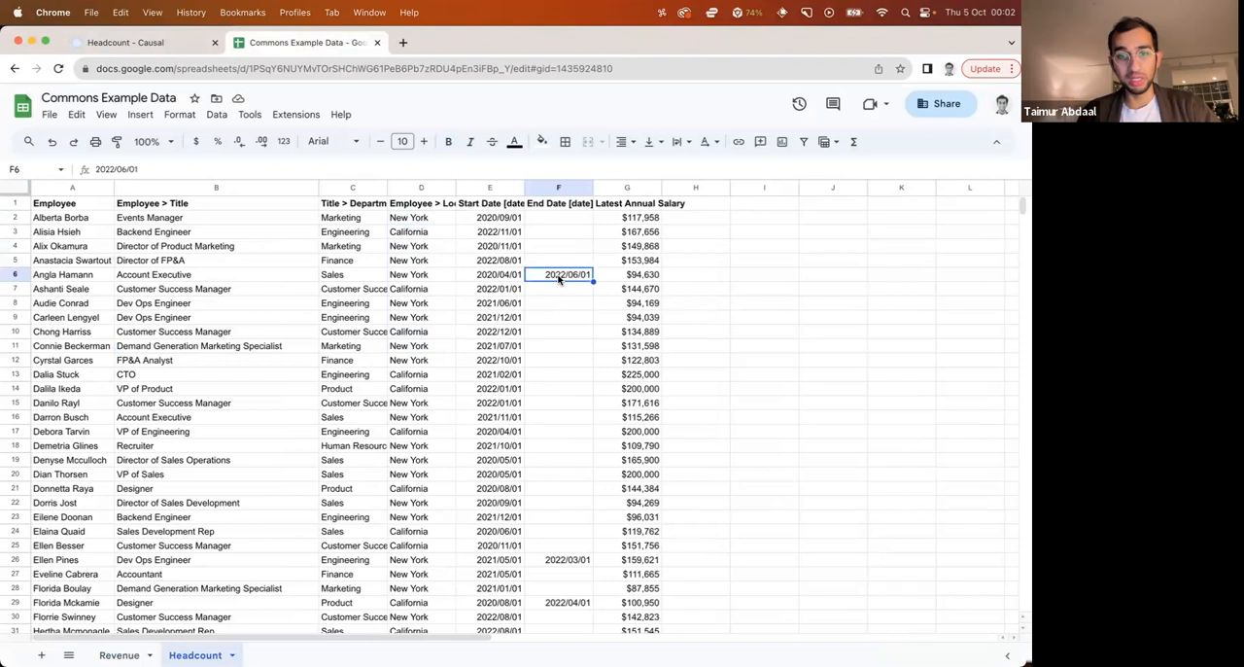
drag(627, 217, 634, 391)
click(711, 380)
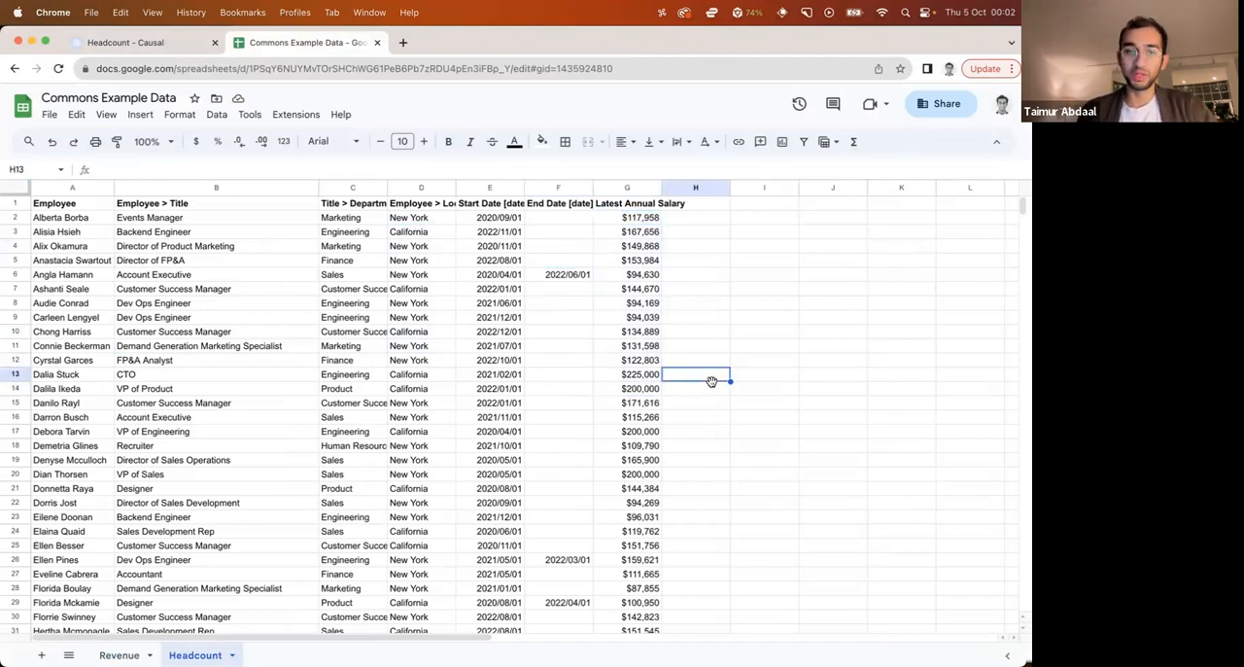
click(711, 403)
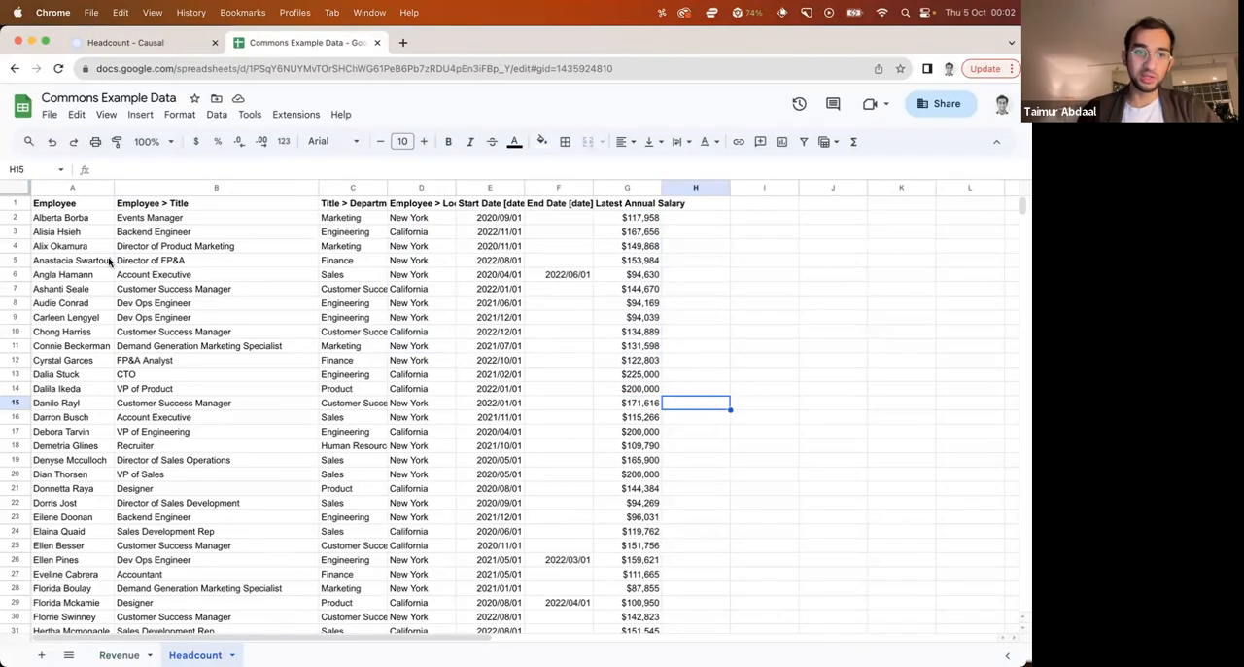
drag(56, 218, 83, 513)
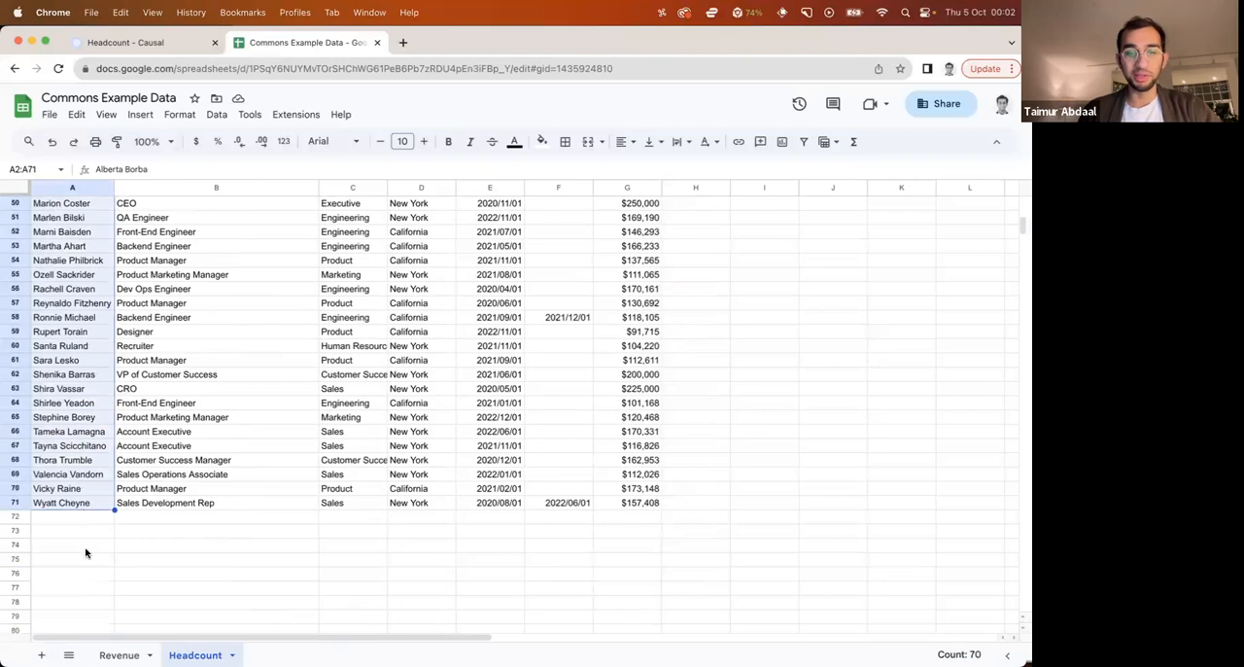
click(83, 550)
scroll(158, 547, up, 15)
click(194, 362)
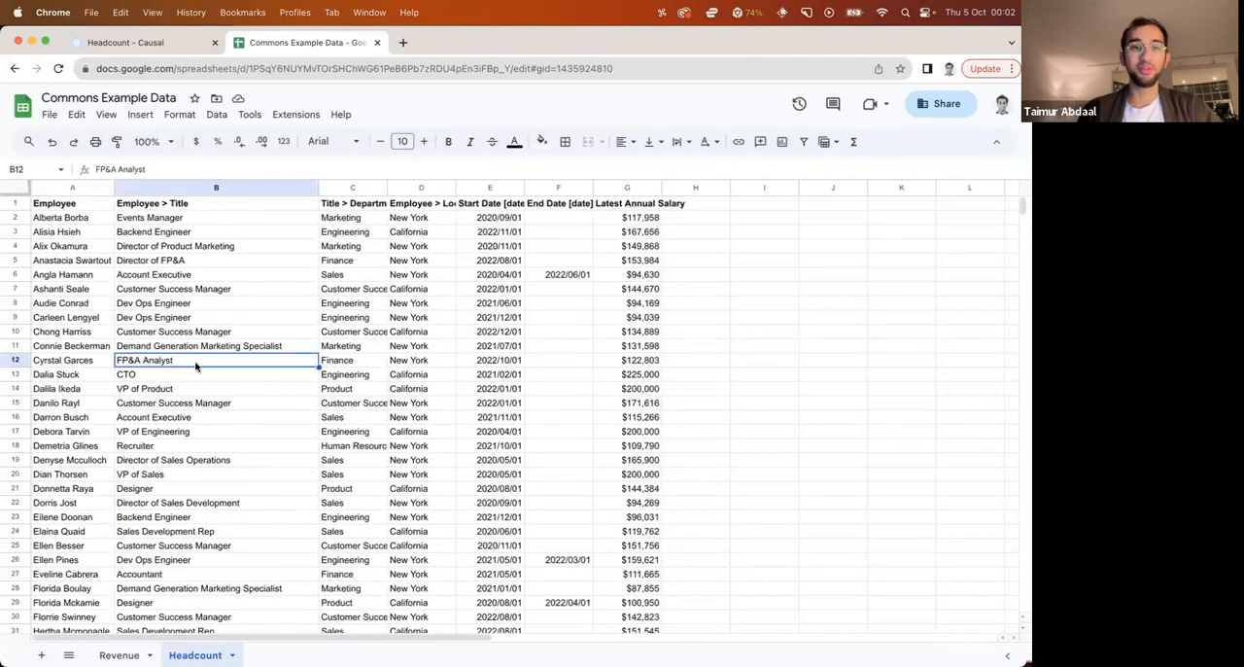
Switch back to the Causal Headcount model and connect a new Google Sheets data source to the Headcount sheet of Commons Example Data
click(160, 42)
click(49, 650)
click(61, 620)
mouse_move(75, 595)
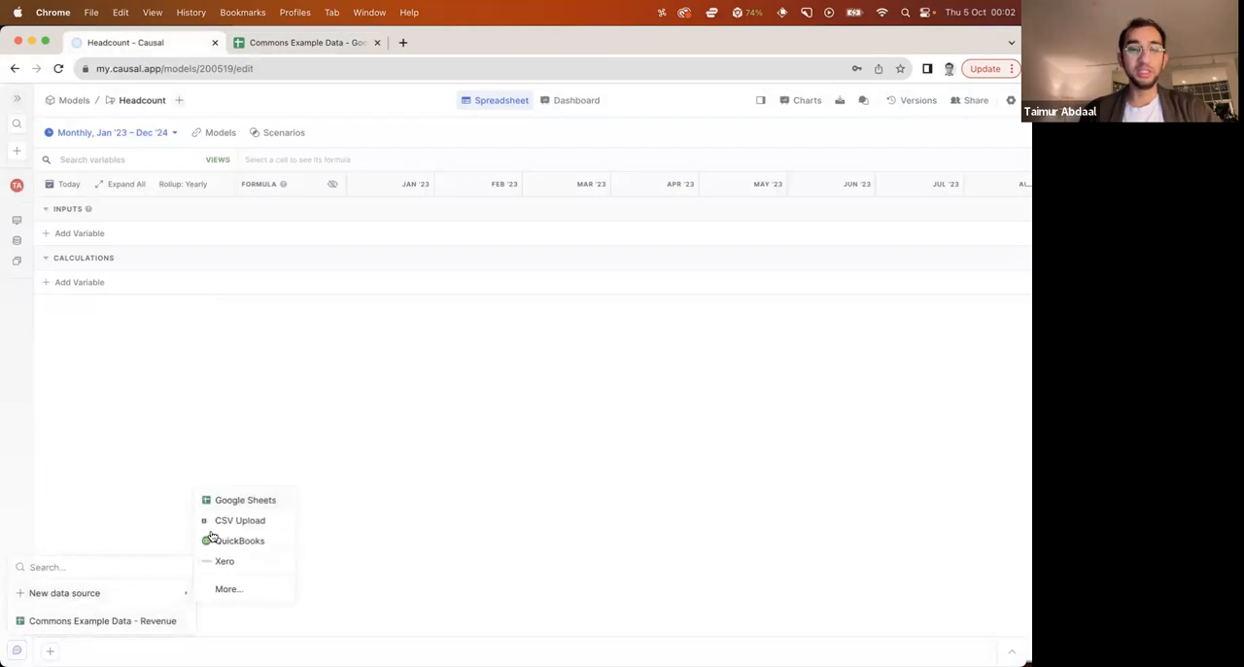
click(221, 500)
click(470, 352)
click(470, 376)
click(470, 409)
click(465, 462)
click(364, 526)
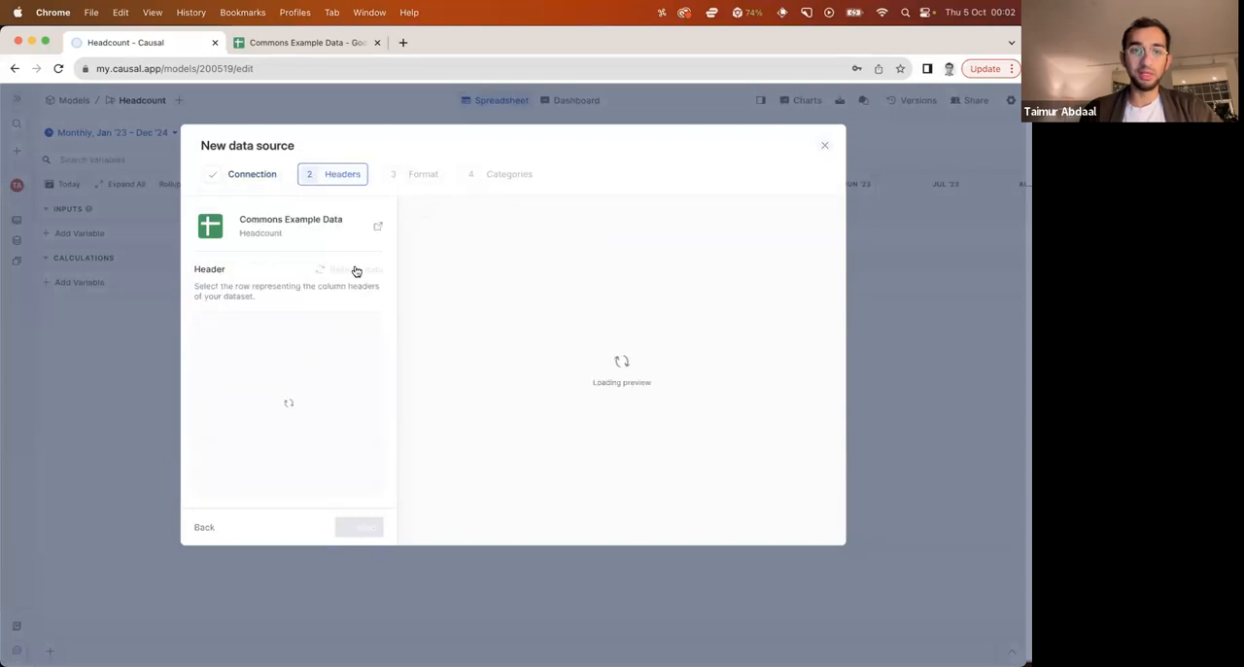
Accept the header row and the Table format for the new data source, and proceed to linking its categories
click(365, 527)
click(364, 530)
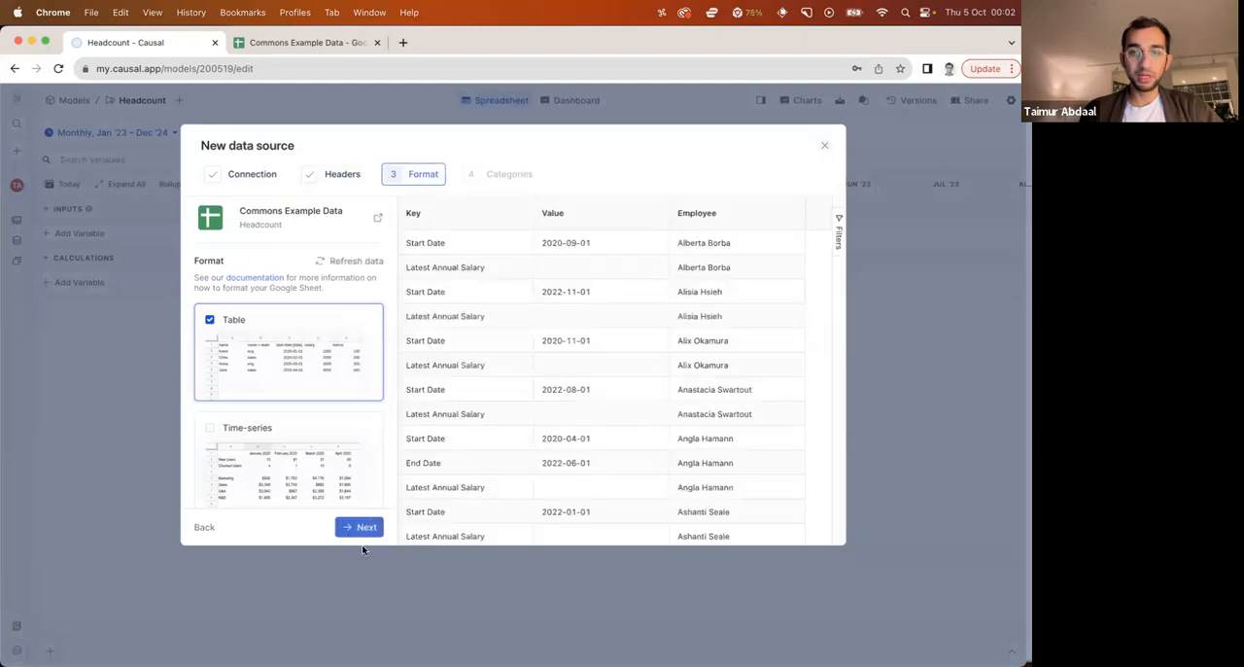
click(360, 526)
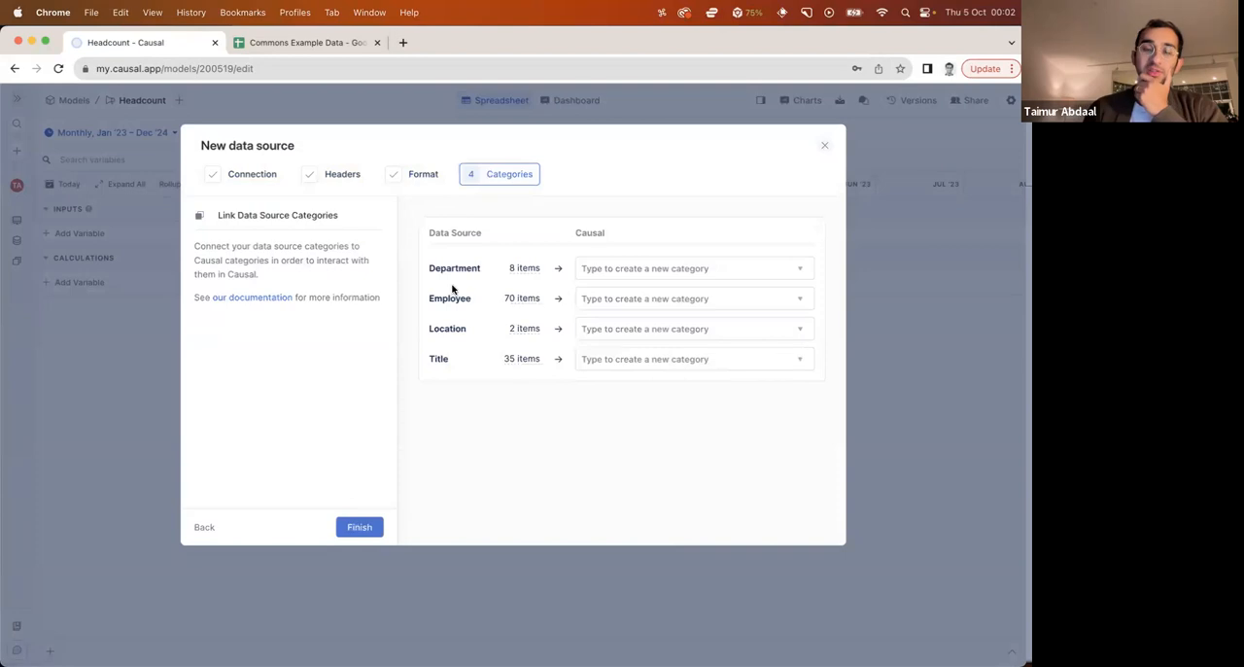
Check the title and department columns in the Google Sheets Headcount data, and return to Causal's category setup
click(308, 42)
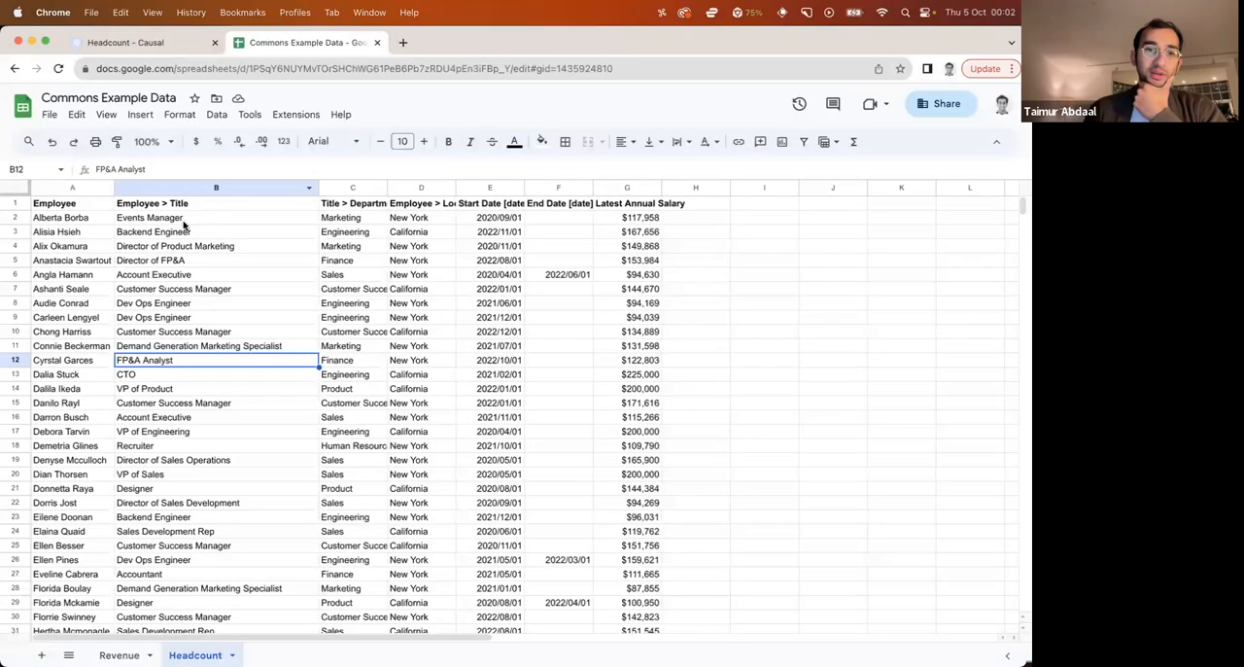
drag(194, 216, 197, 501)
drag(341, 219, 339, 501)
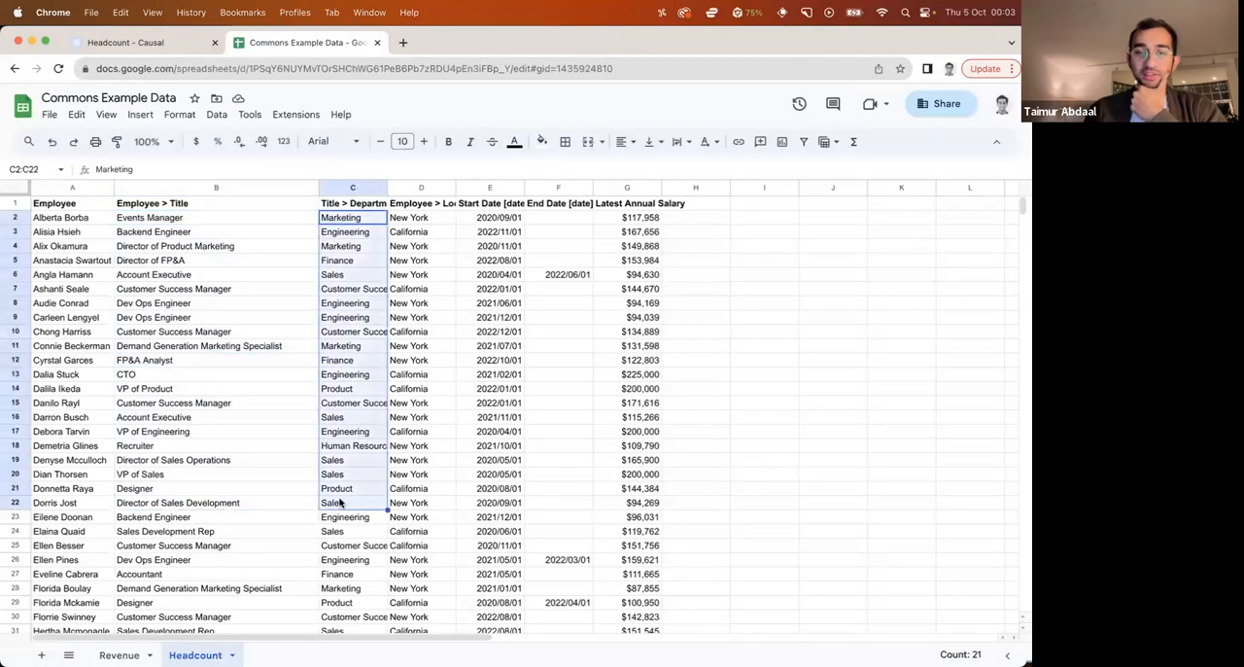
click(289, 493)
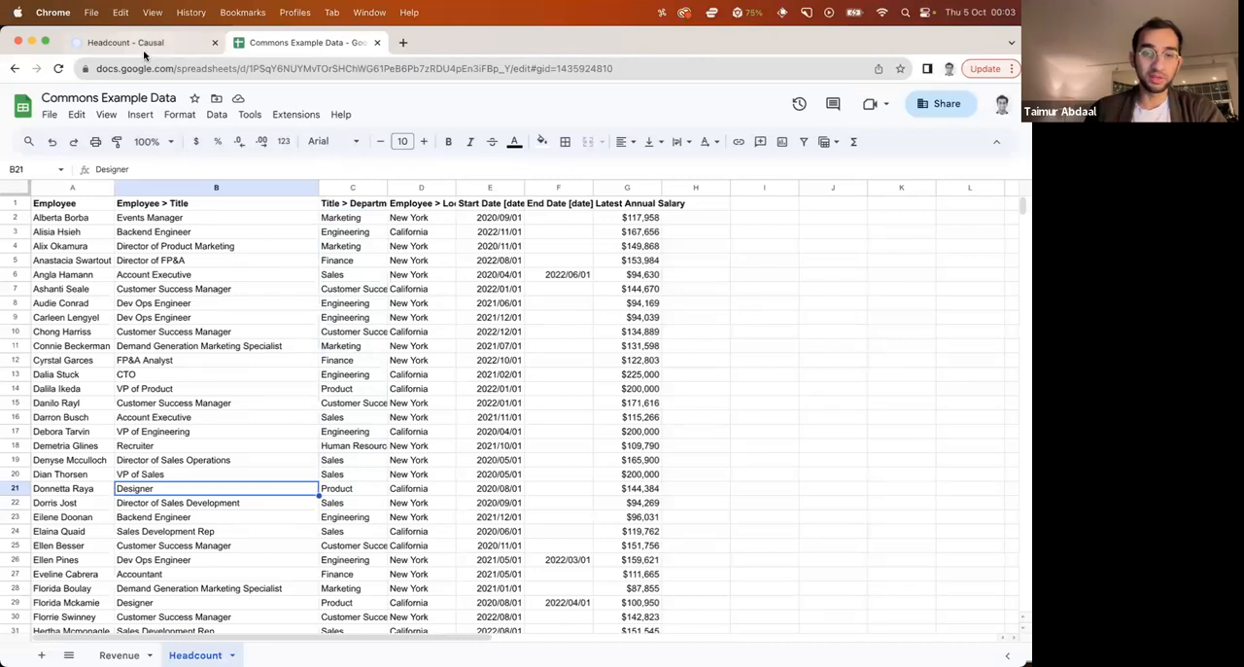
click(136, 42)
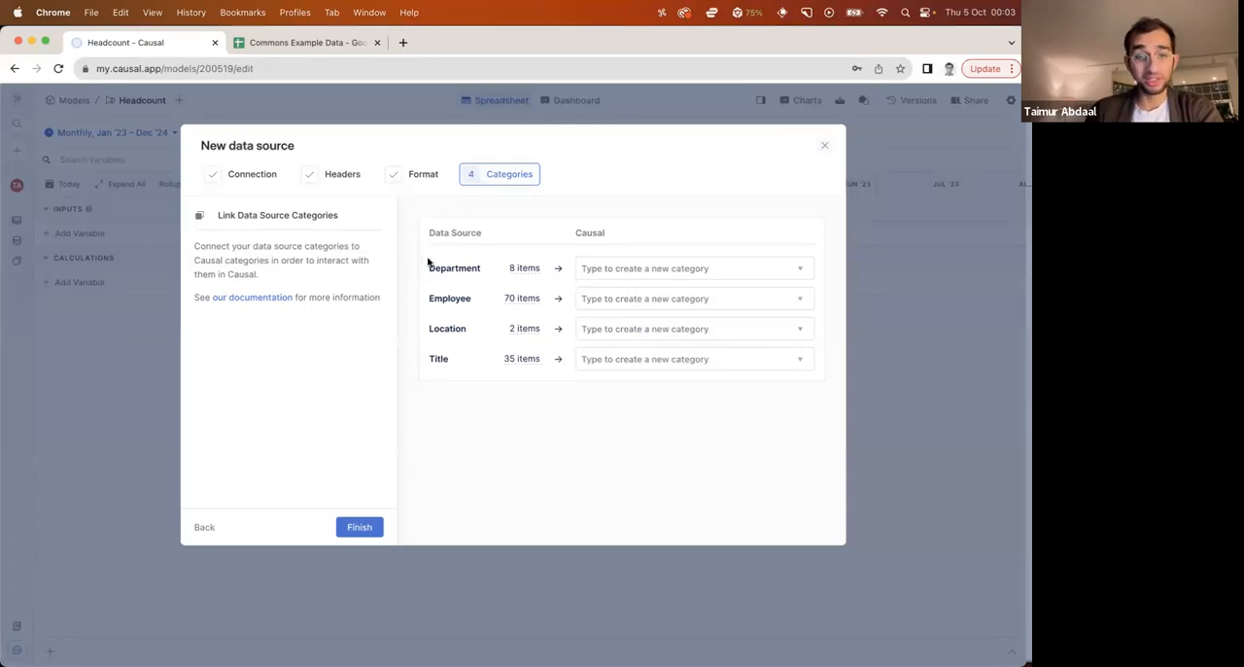
Link the data source's Department and Employee fields to new categories named Department and Employee
click(623, 275)
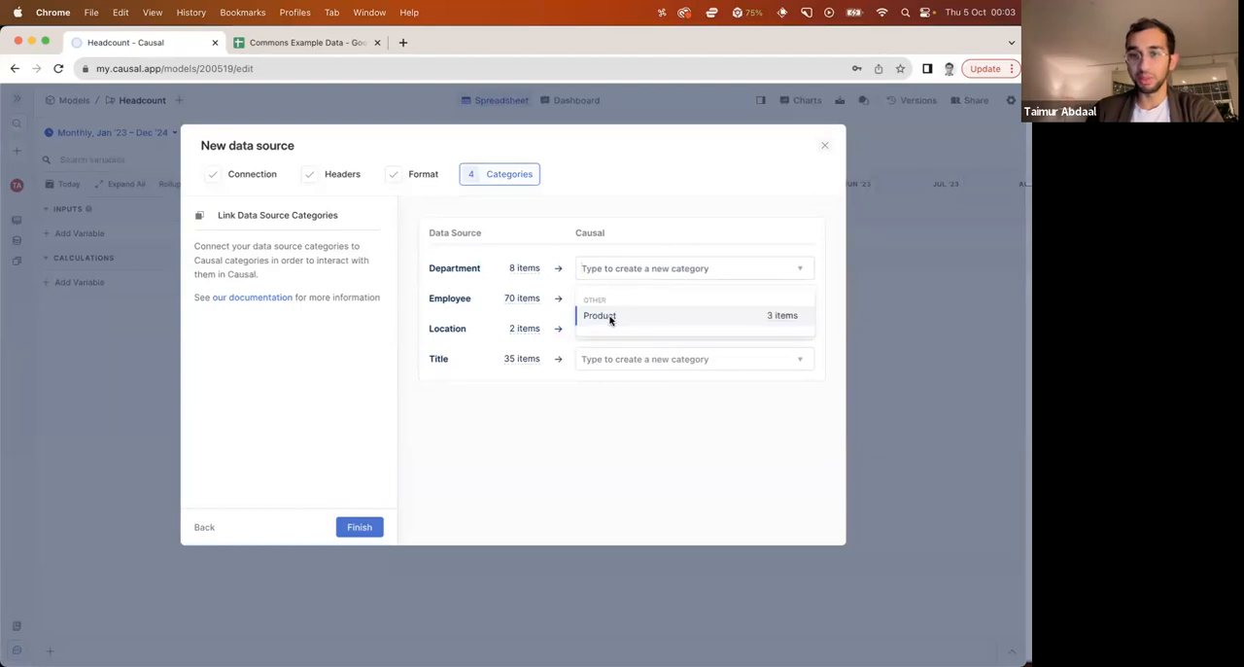
click(624, 261)
click(624, 270)
text(Department)
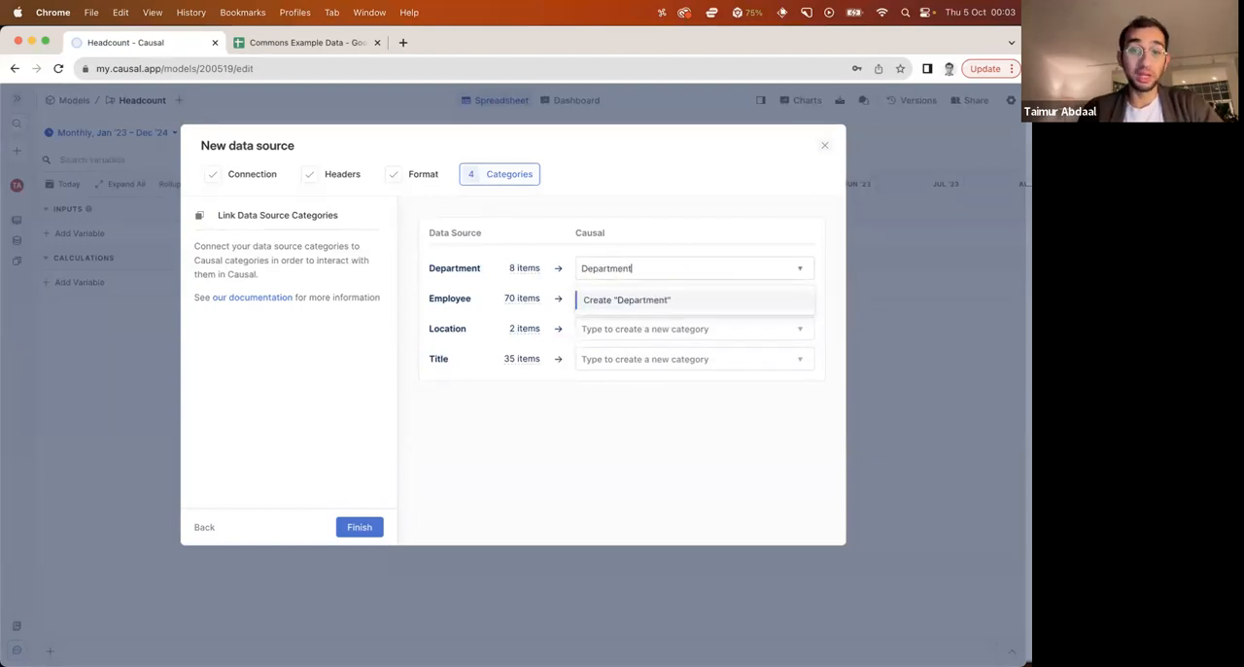
key(Return)
click(639, 299)
text(Employee)
key(Return)
Link the Location and Title fields to new categories named Location and Title, and finish the data source setup
click(646, 329)
text(Location)
key(Return)
click(661, 359)
text(Title)
key(Return)
click(361, 527)
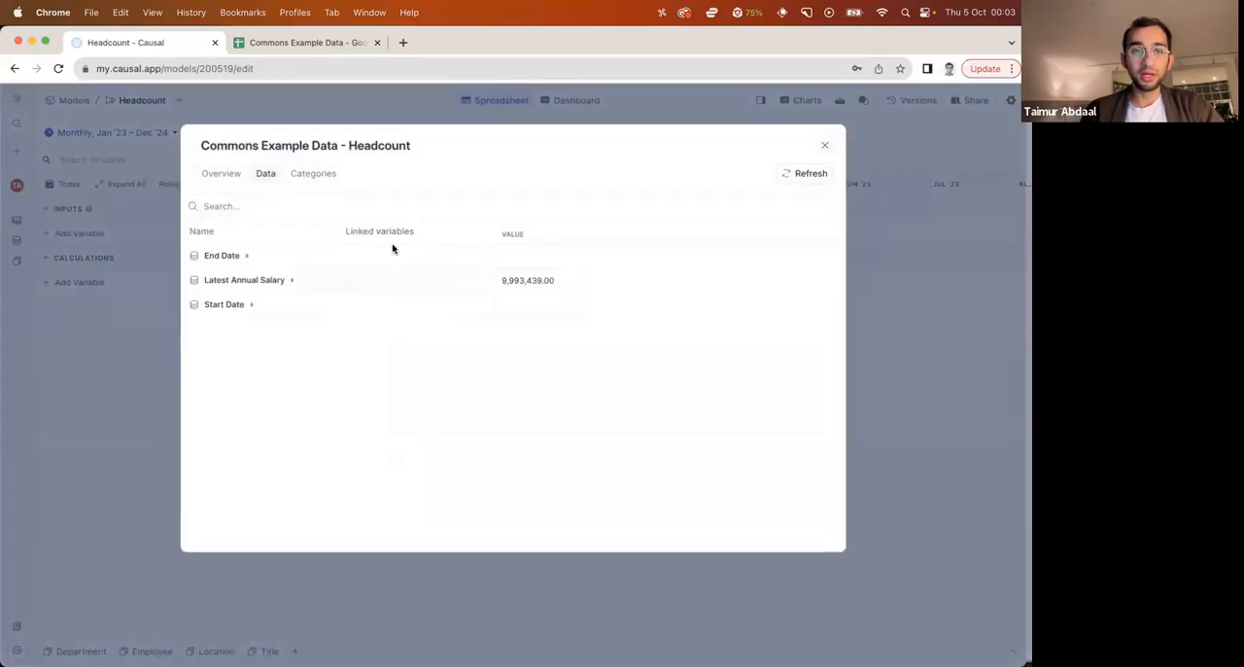
Inspect the per-employee breakdown of Latest Annual Salary in the imported data, and close the data source window
click(288, 289)
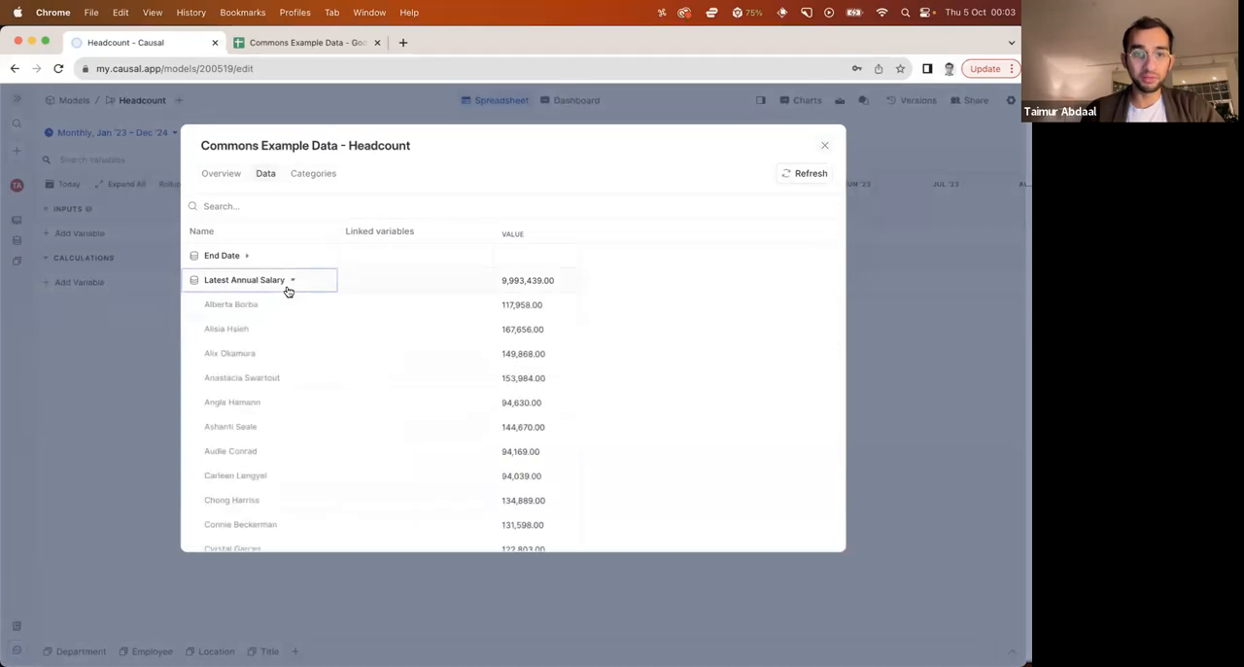
click(288, 291)
click(824, 145)
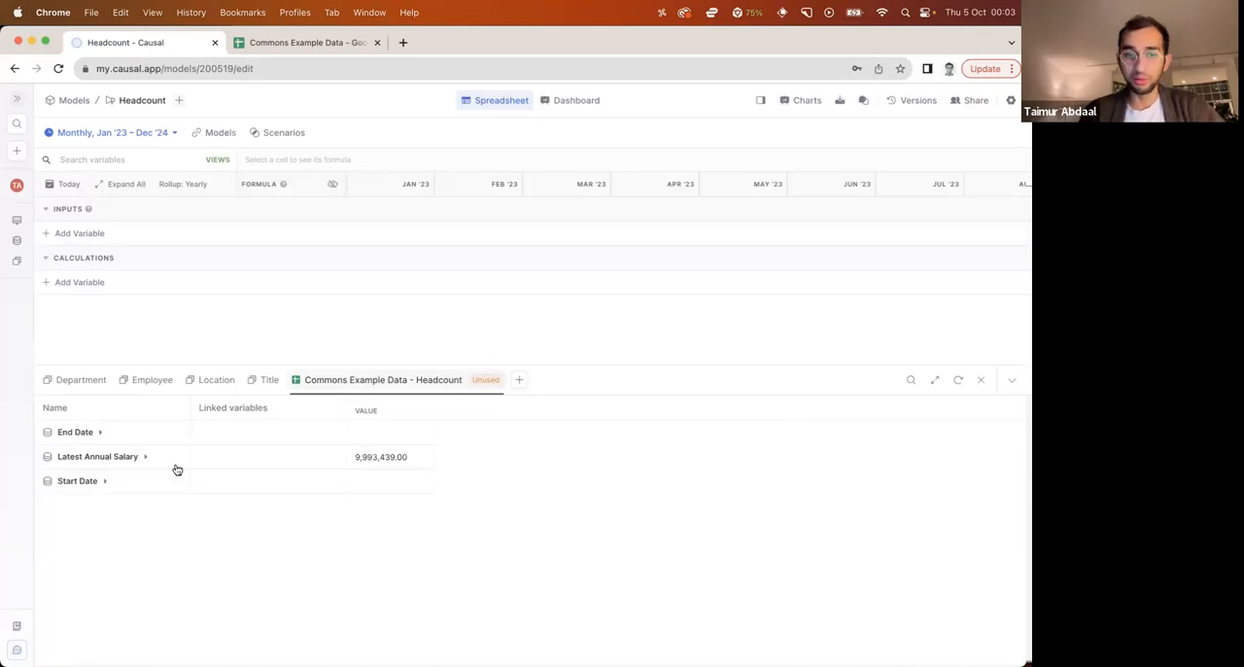
Link the data source's Start Date field to a new variable named Start Date
click(335, 482)
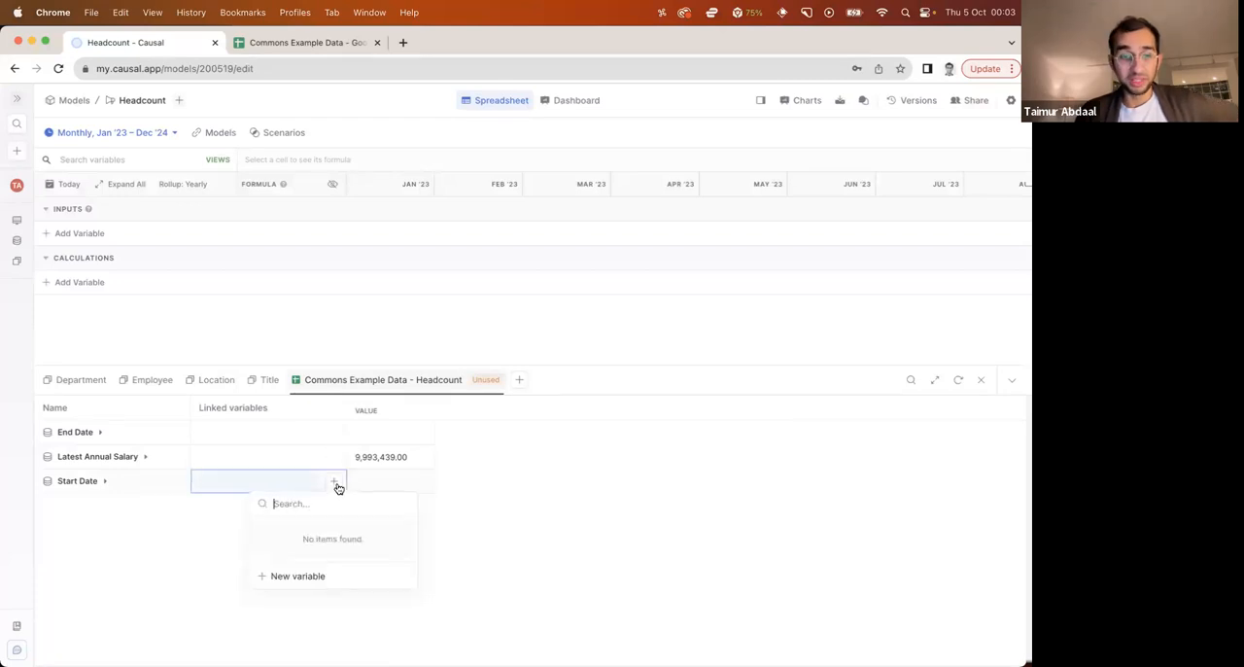
click(318, 575)
text(Start Date)
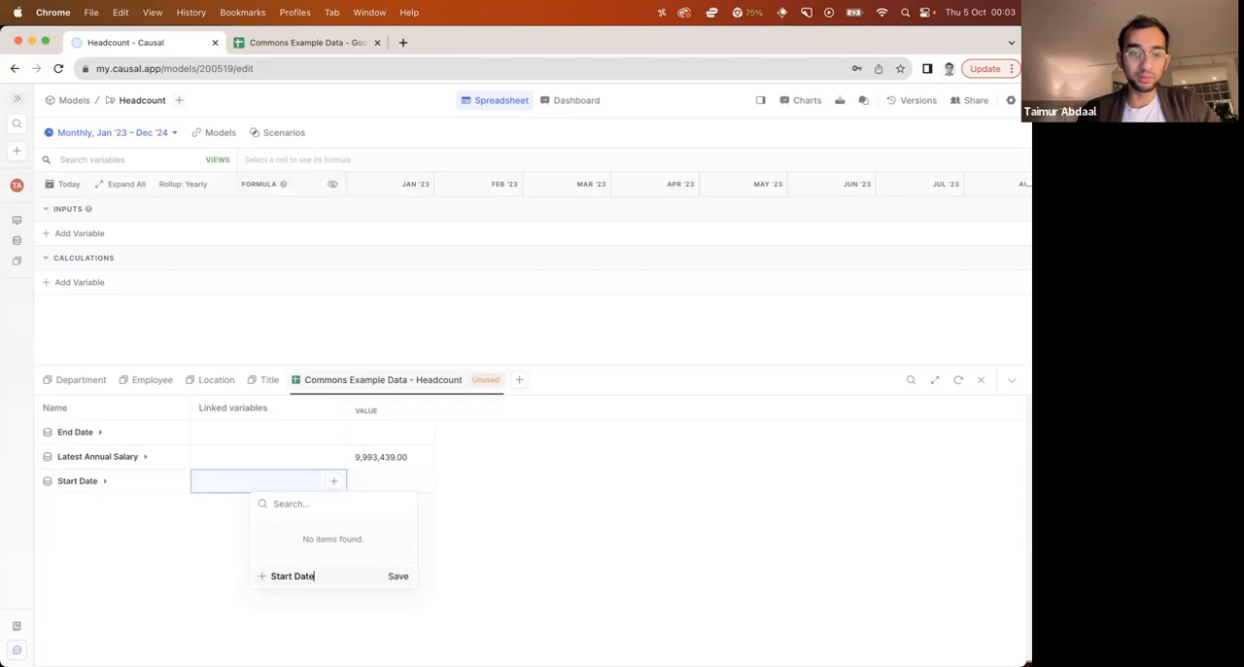
key(Return)
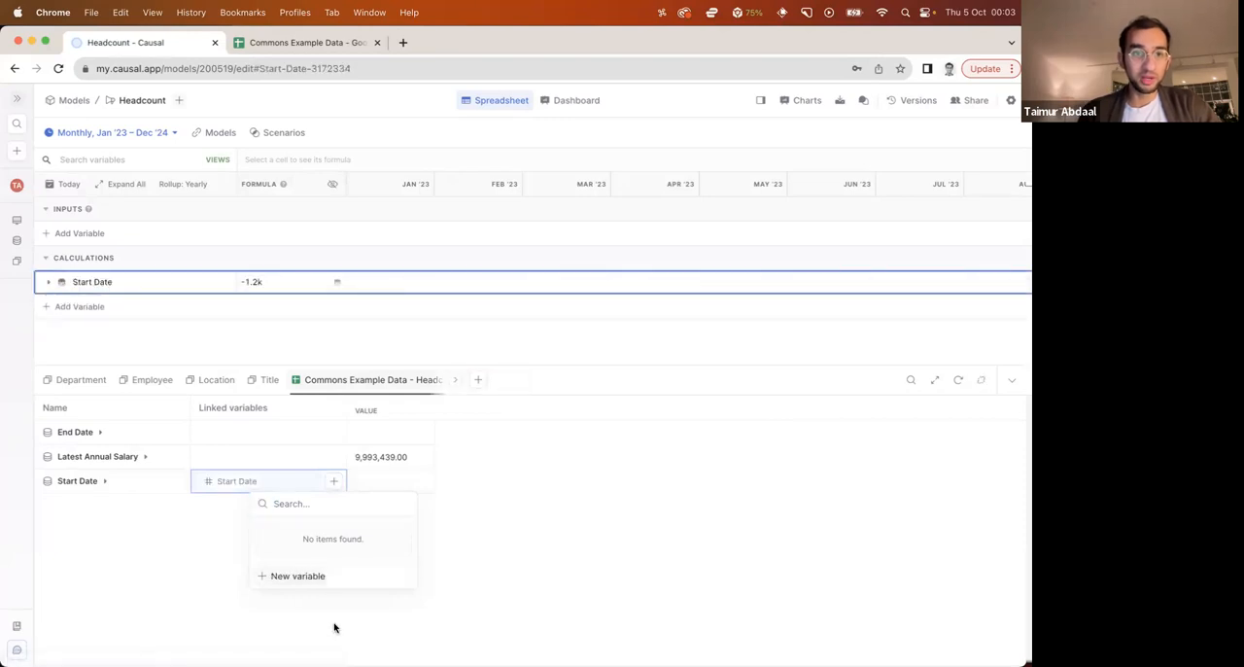
Move the Start Date variable into the Inputs section, format it as a date, and expand its employee items
drag(91, 281, 107, 235)
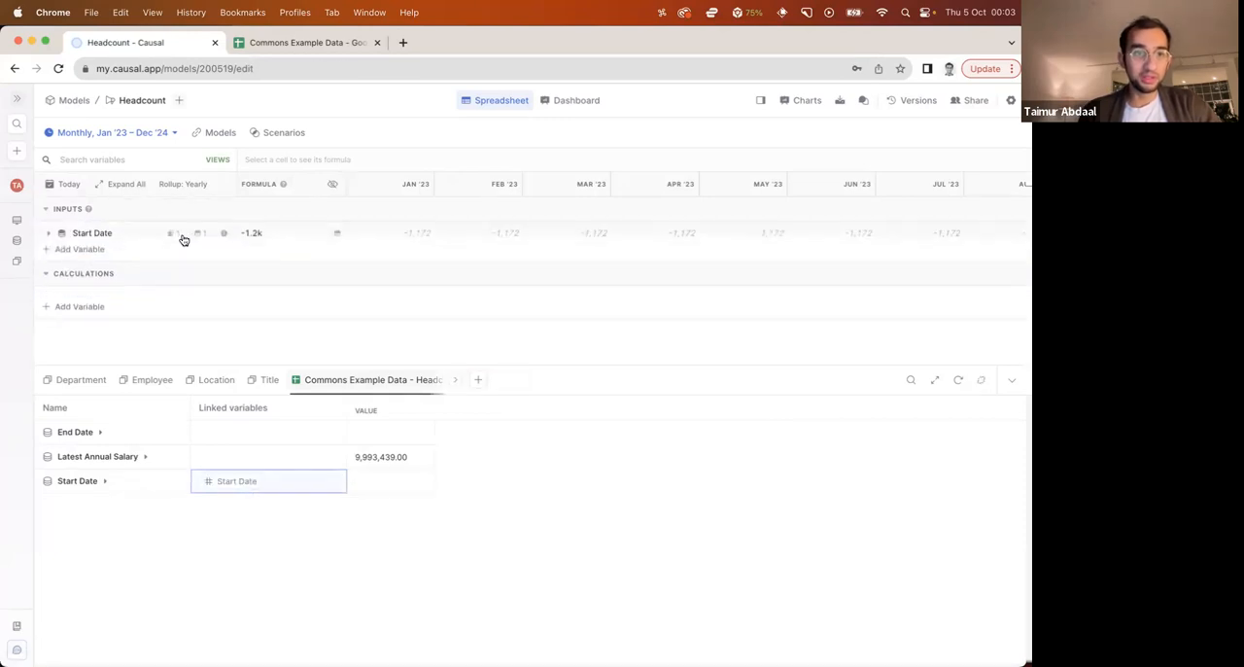
click(224, 236)
click(348, 177)
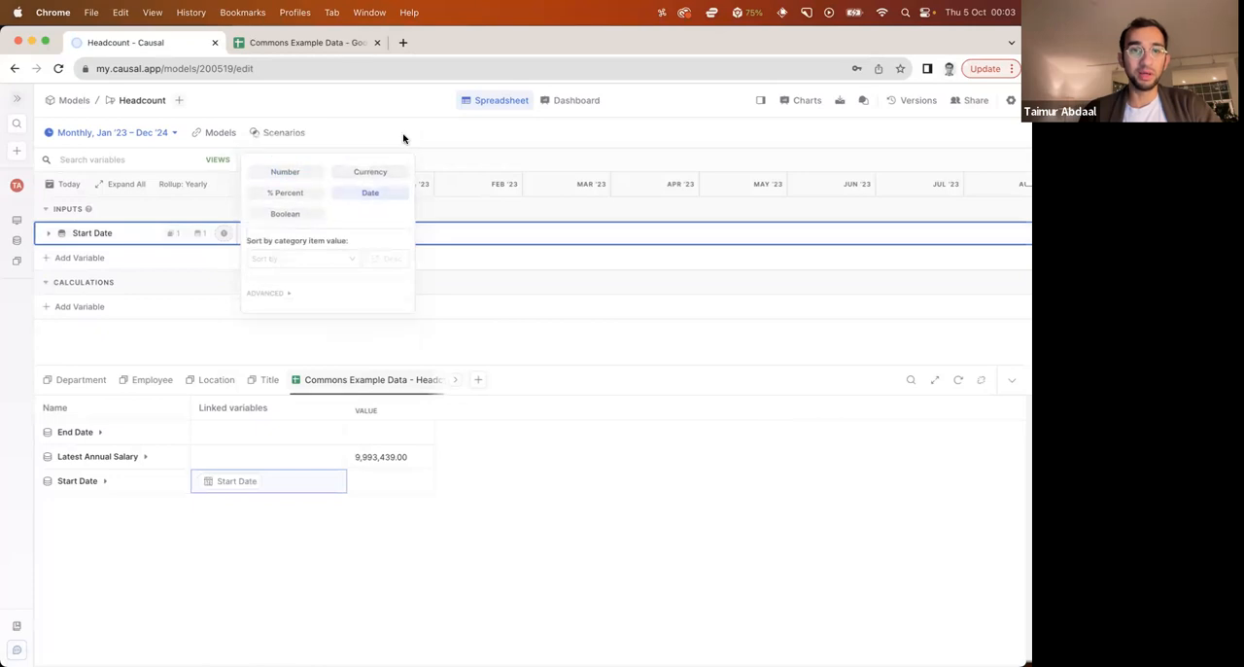
click(49, 234)
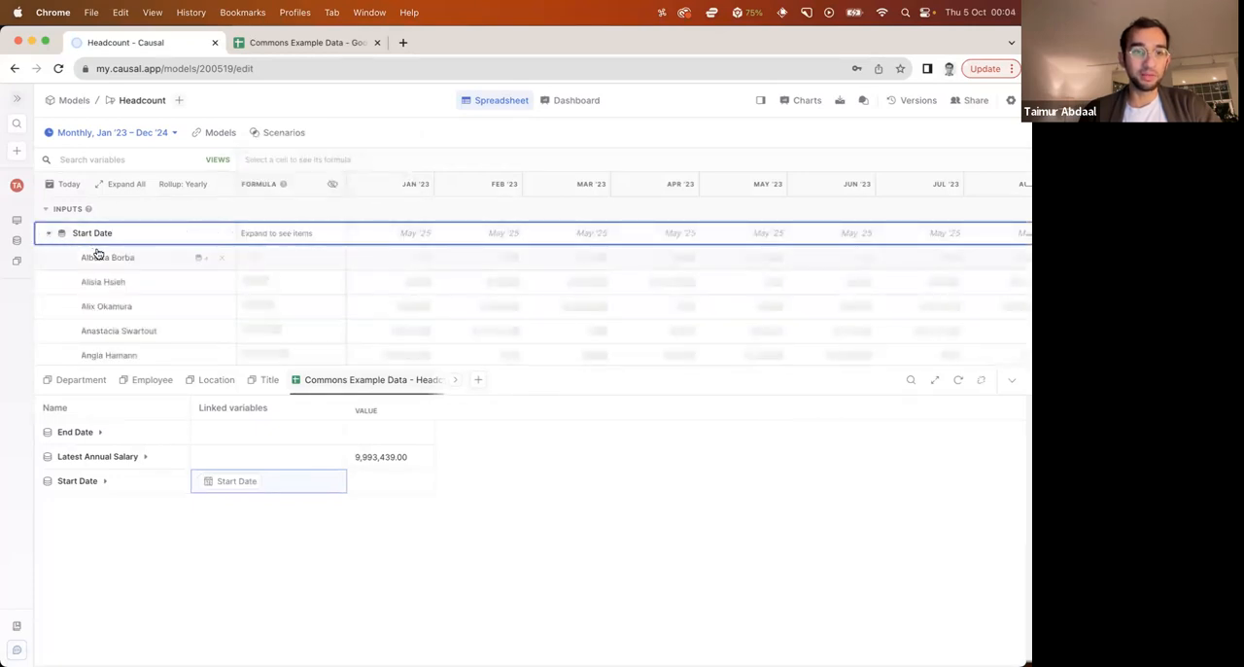
Collapse the Start Date items and link the data source's End Date field to a new variable named End Date
scroll(94, 271, down, 5)
scroll(91, 269, up, 5)
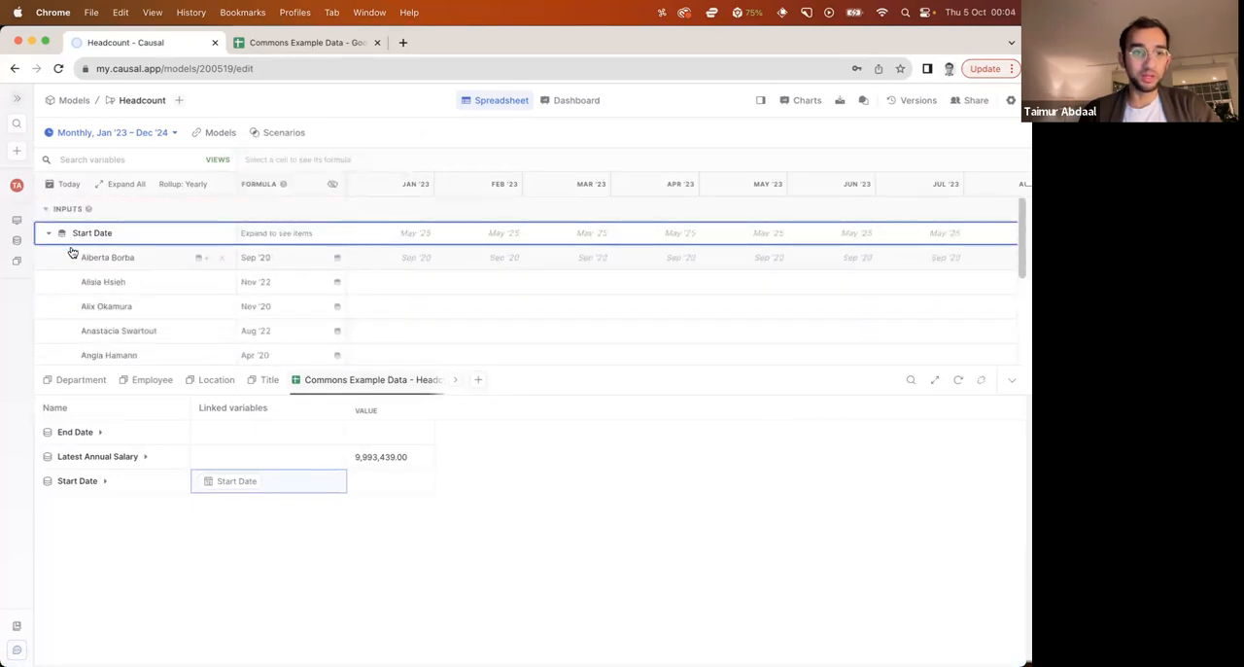
click(49, 236)
click(322, 434)
click(321, 438)
text(End Date)
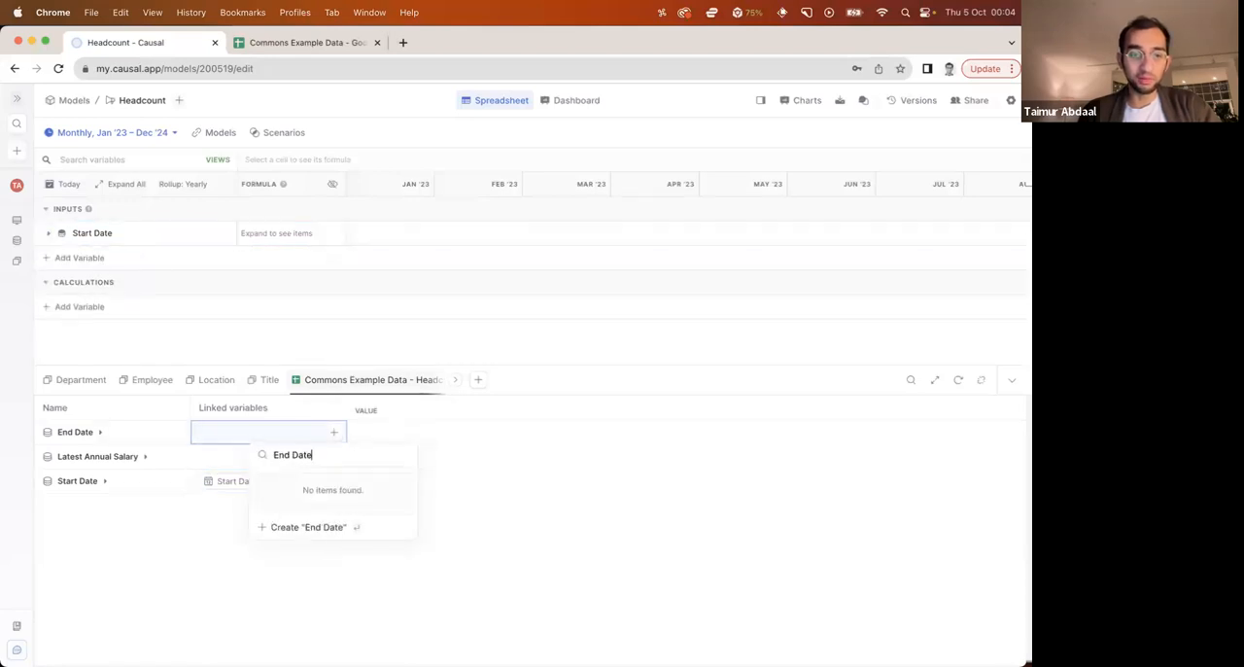
key(Return)
Move the End Date variable into the Inputs section below Start Date and format it as a date
click(108, 316)
drag(109, 316, 142, 255)
click(223, 257)
click(355, 201)
click(378, 143)
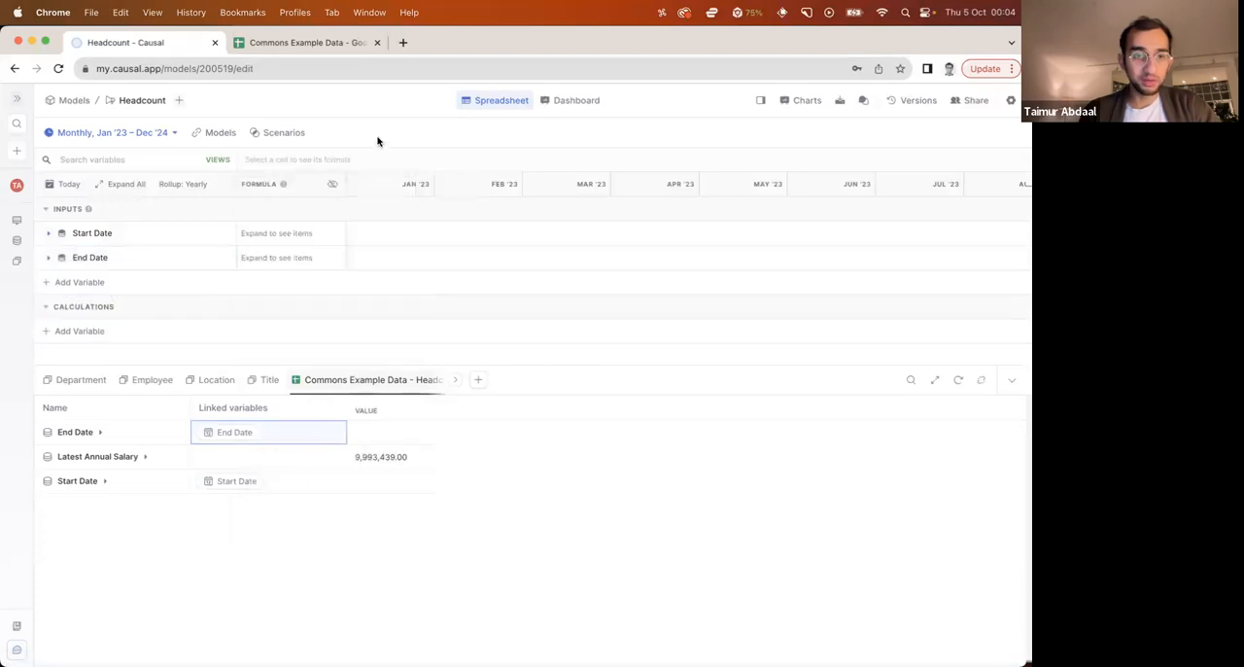
Link the data source's Latest Annual Salary field to a new variable named Annual Salary
click(332, 460)
text(Annaul)
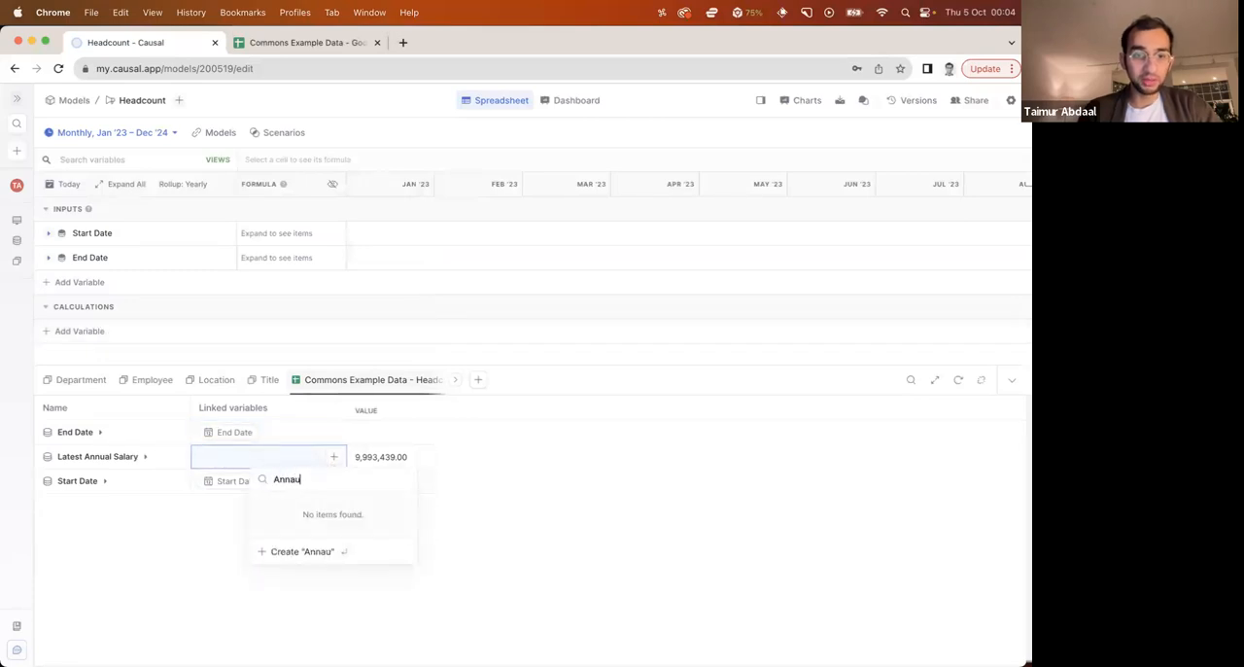
key(BackSpace)
key(BackSpace)
key(BackSpace)
text(ual Salary)
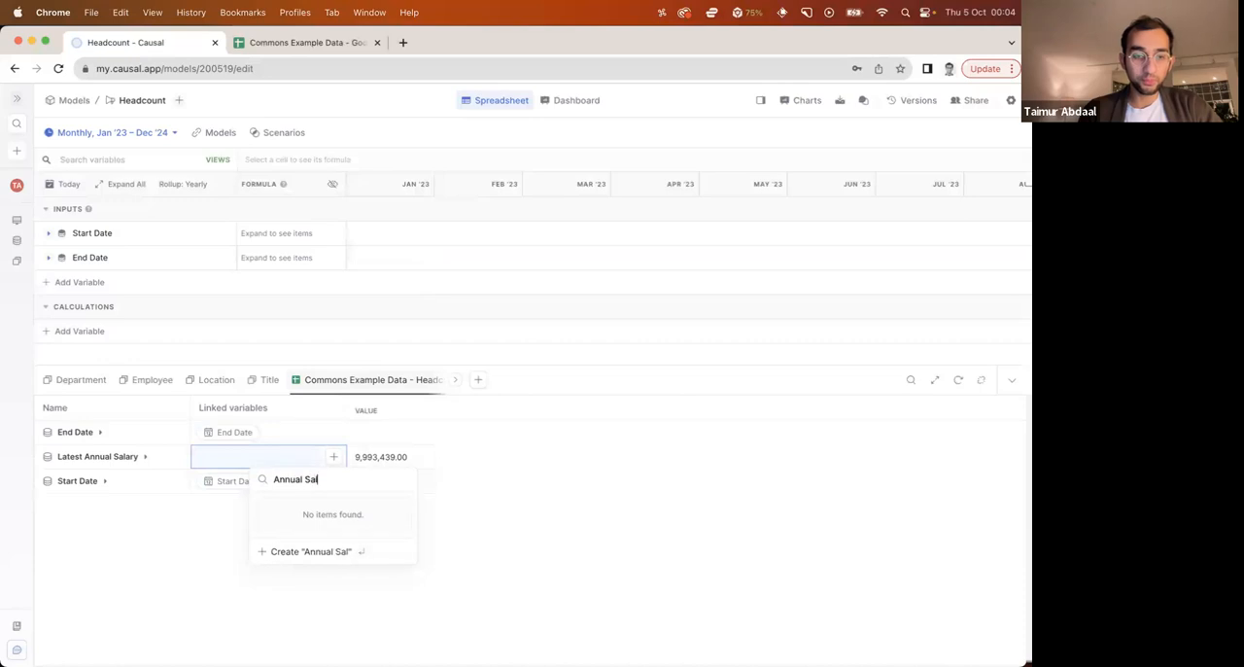
key(Return)
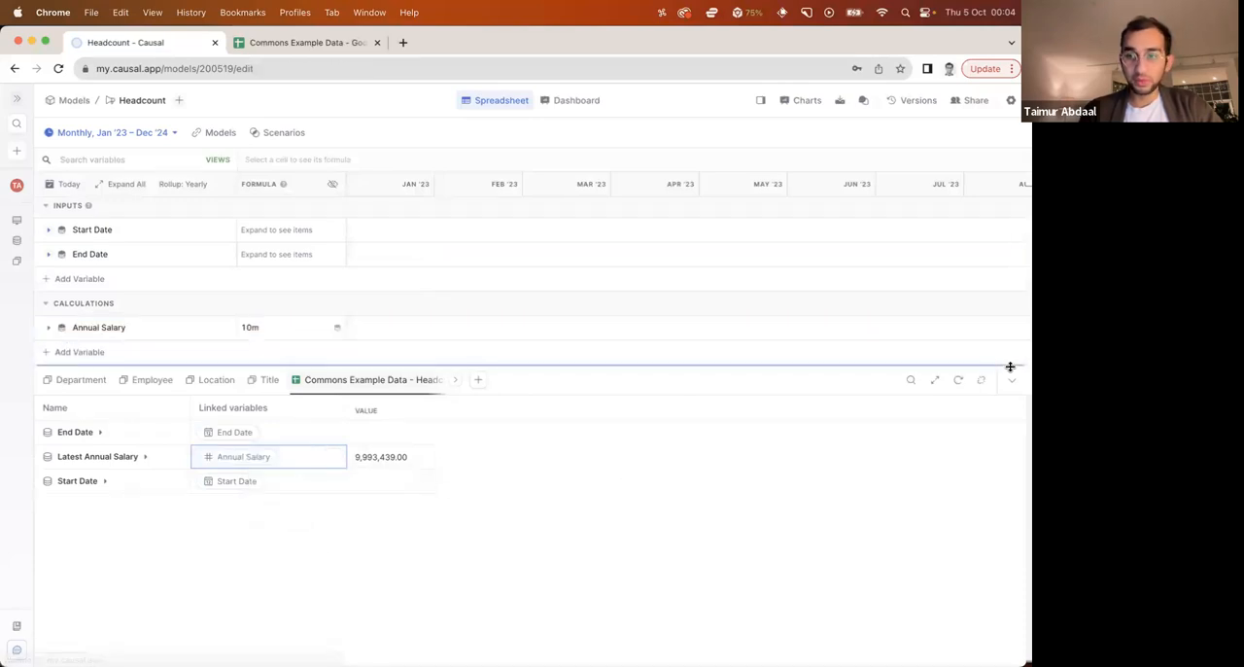
Collapse the data source pane, move the Annual Salary variable into Inputs below End Date, and format it as currency with the $ prefix
click(1012, 379)
drag(116, 333, 118, 275)
click(224, 282)
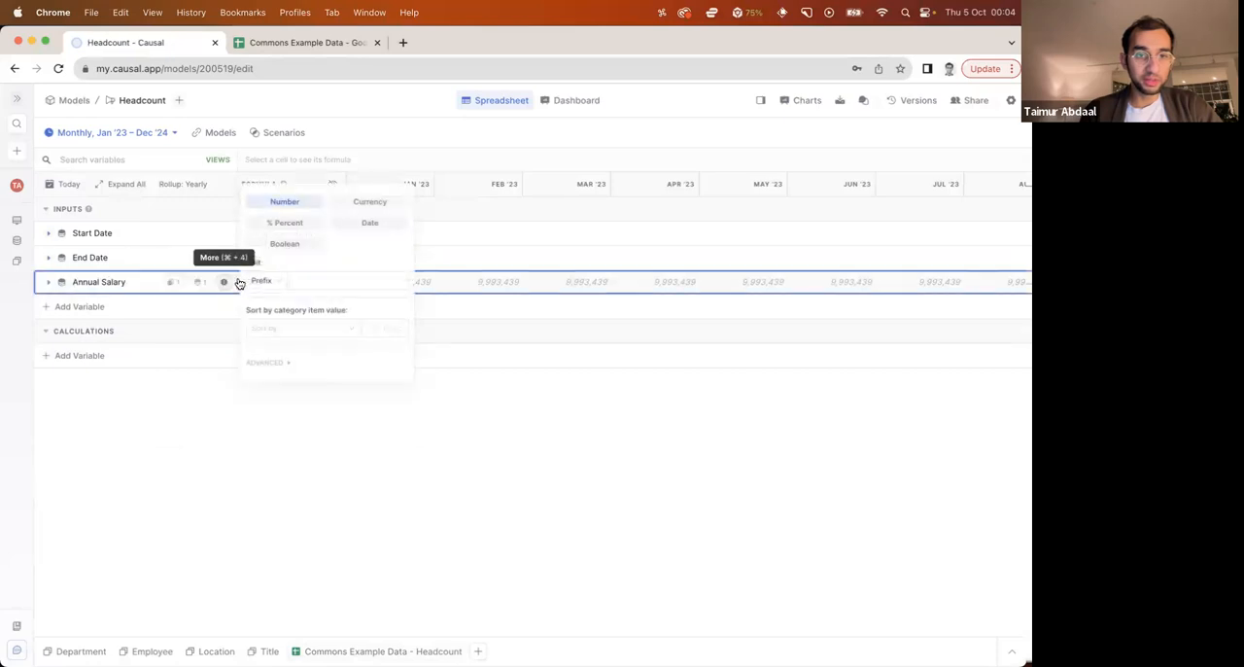
click(355, 203)
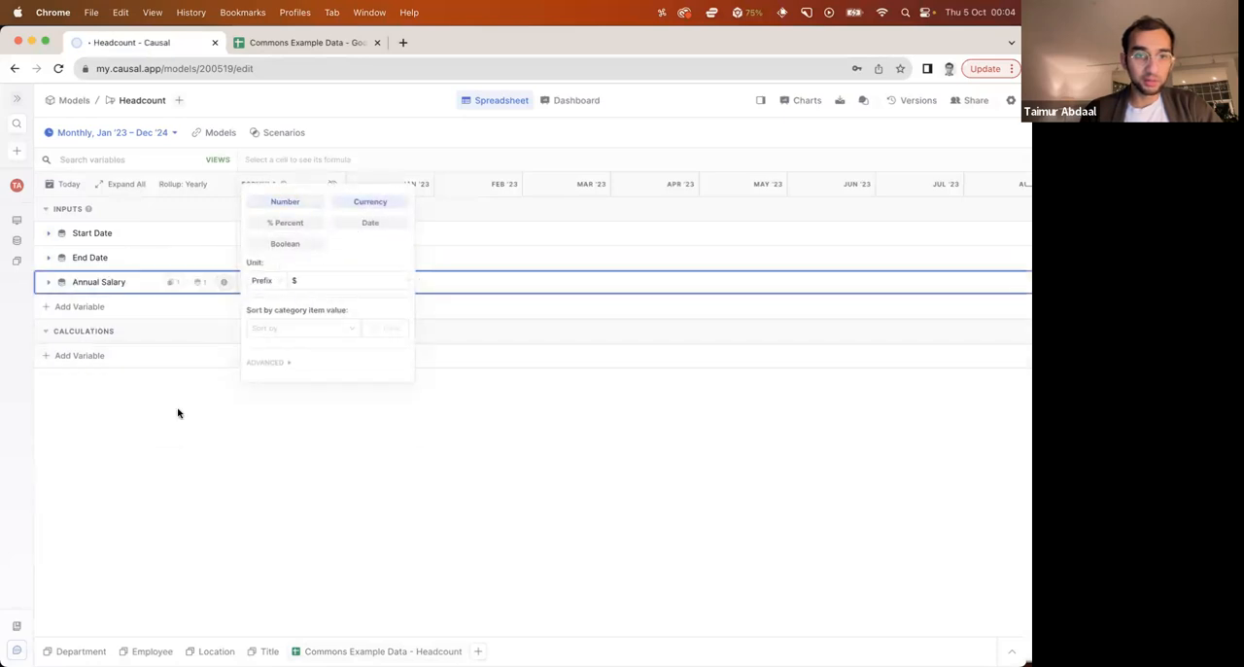
click(177, 411)
Expand the End Date variable to check its per-employee dates, and collapse it again
click(48, 259)
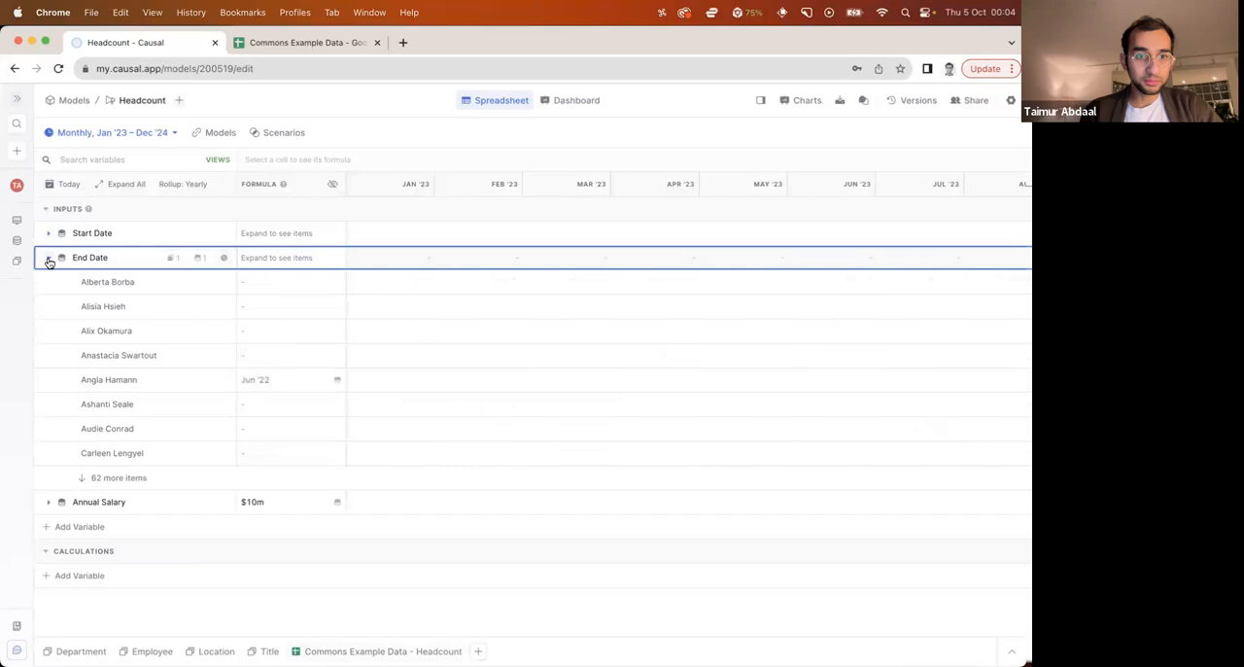
click(49, 262)
click(49, 262)
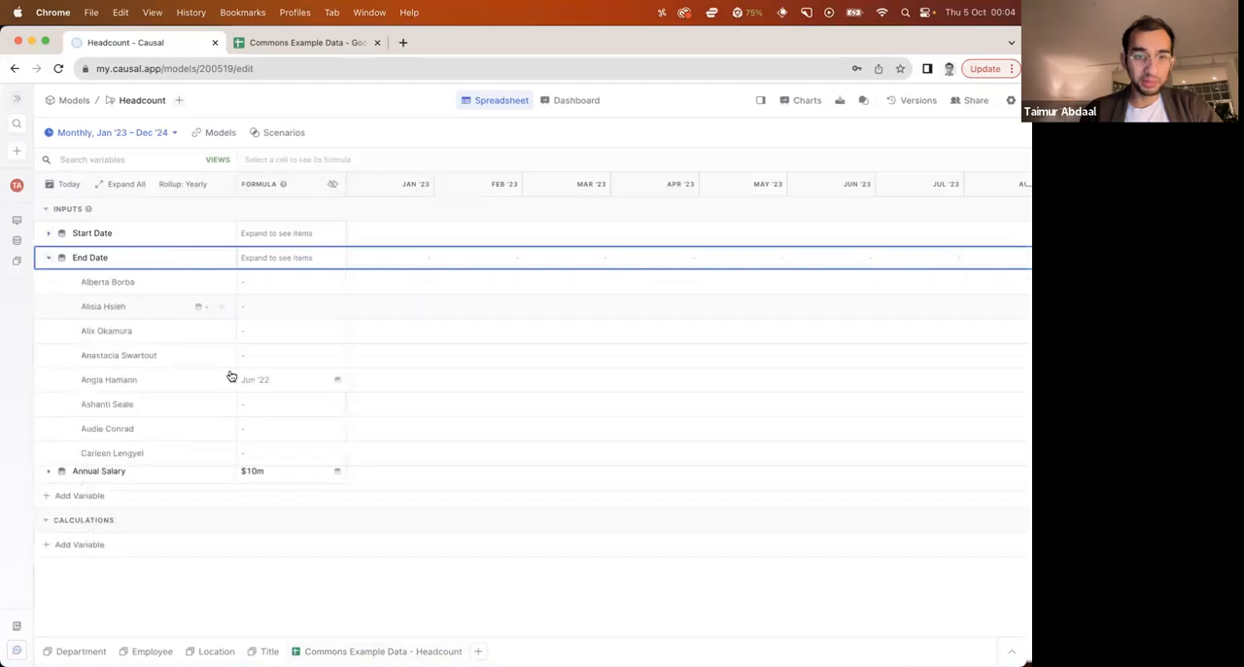
click(49, 257)
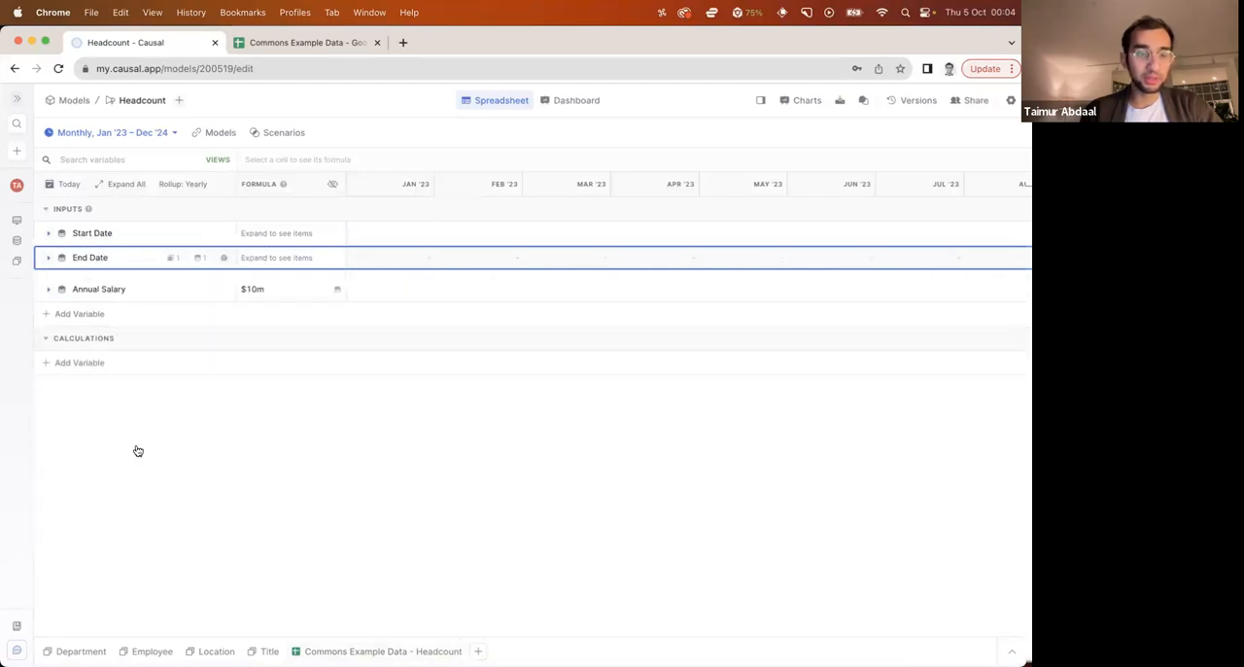
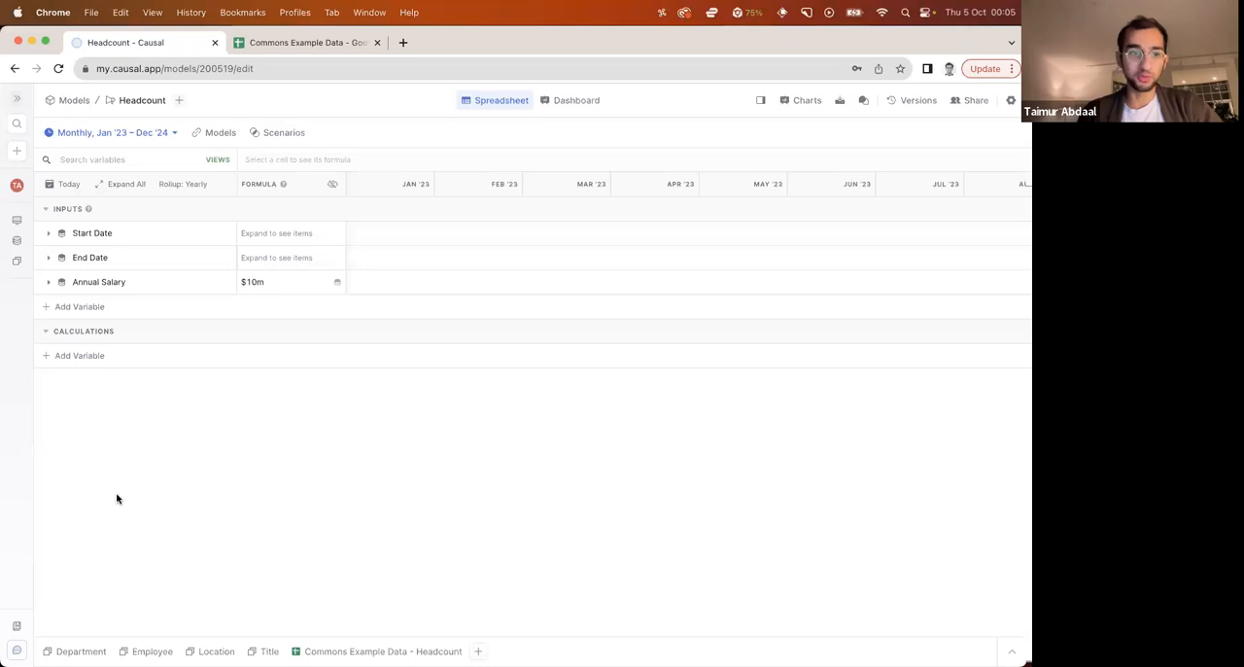
Add a Headcount variable under Calculations and start its formula with the condition if date >= Start Date
click(82, 356)
text(Headcount)
key(Return)
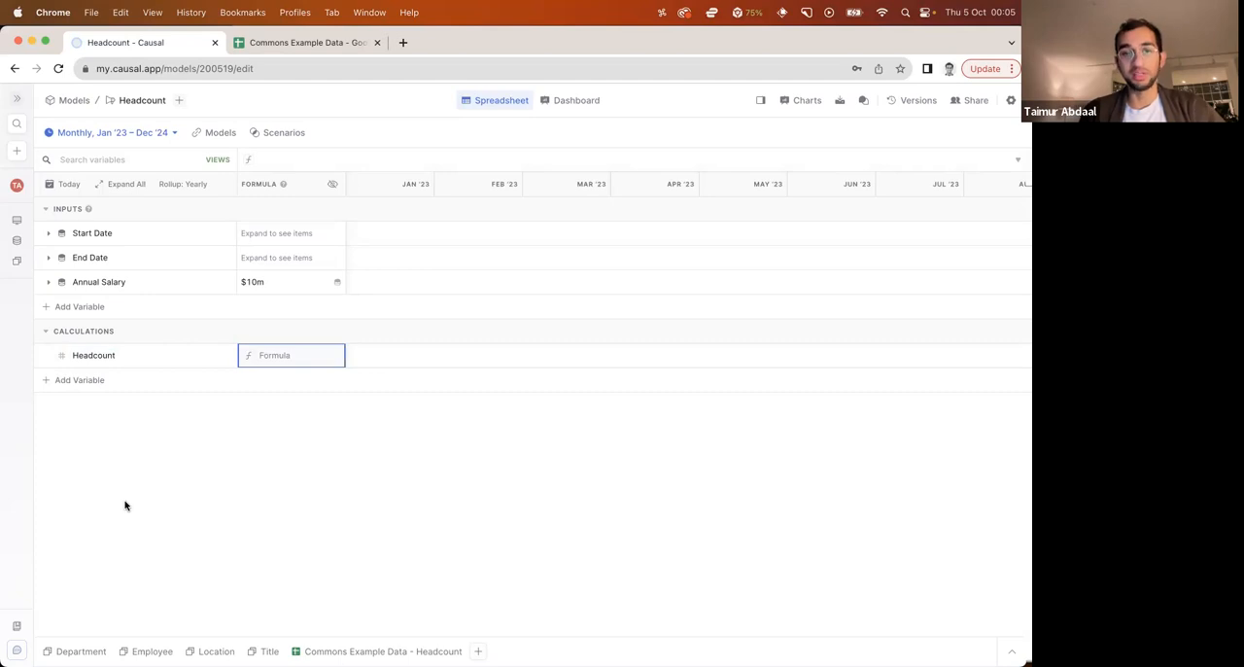
text(if)
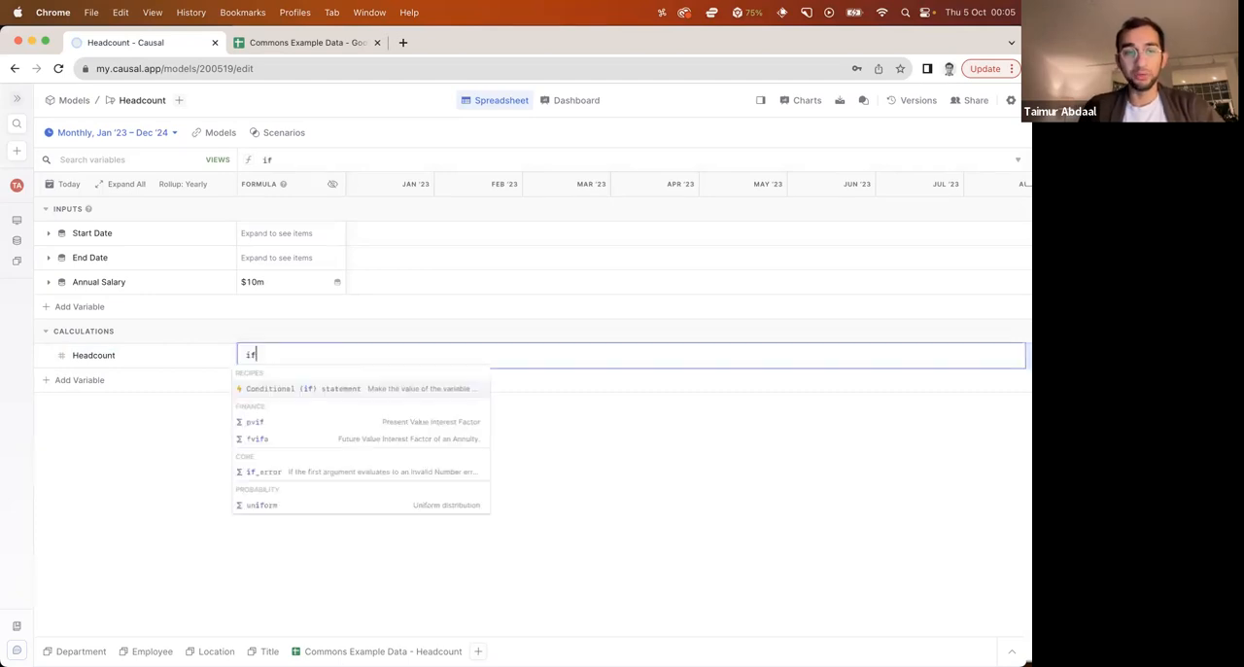
text( date)
key(Return)
text(>= )
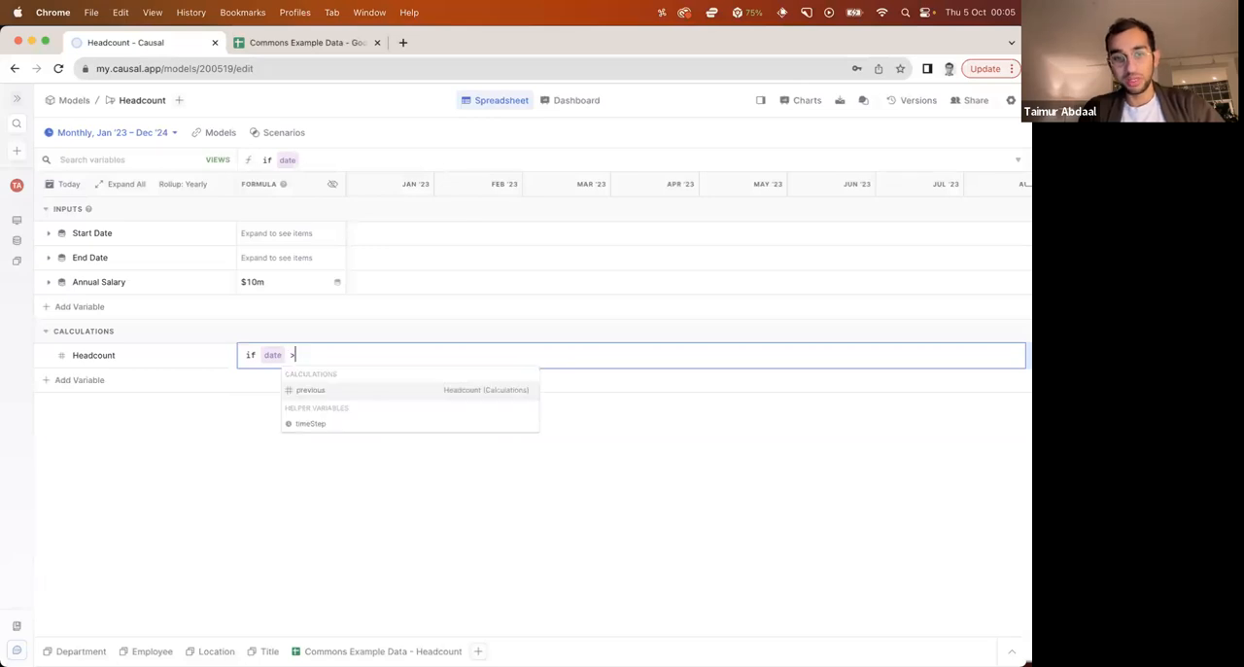
text(start)
key(Return)
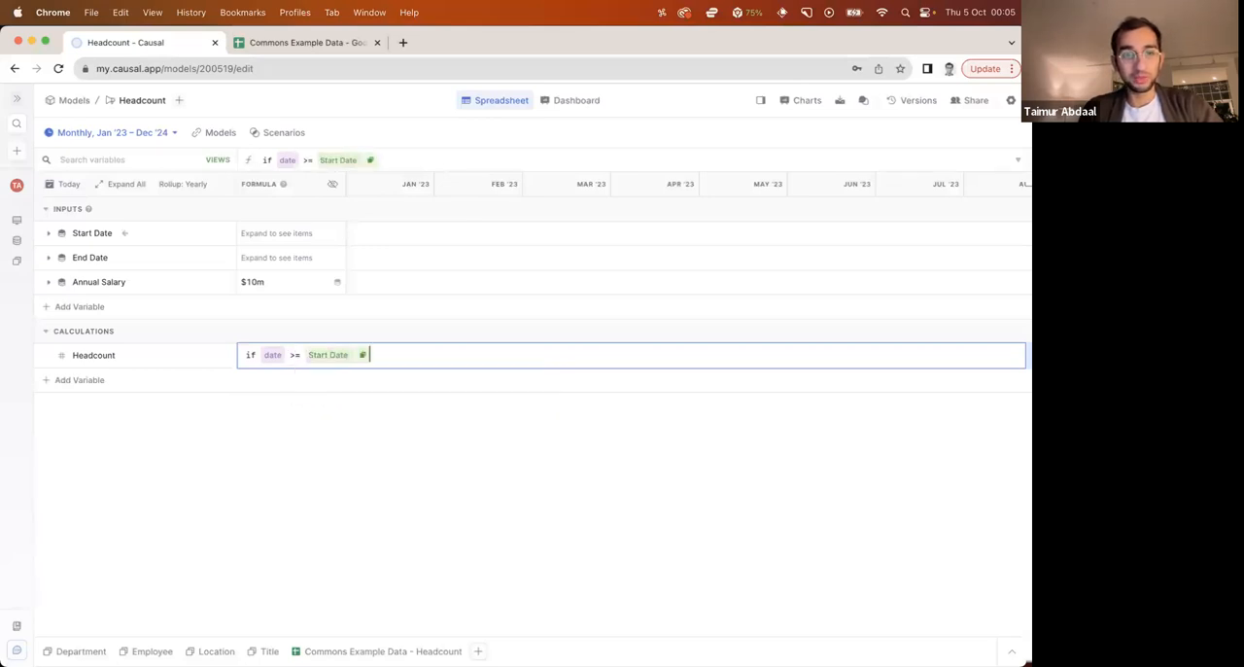
Complete the Headcount formula with the condition and date <= End Date, returning 1 when met and 0 otherwise
text(and date)
key(Return)
text(< = end)
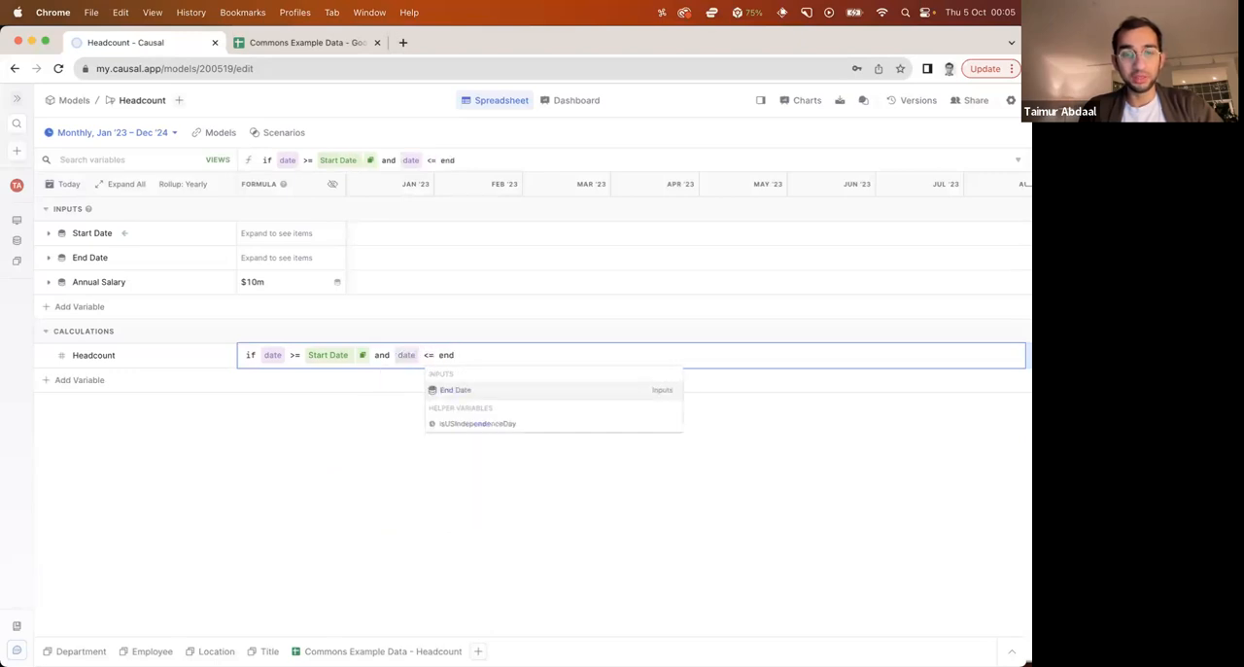
key(Return)
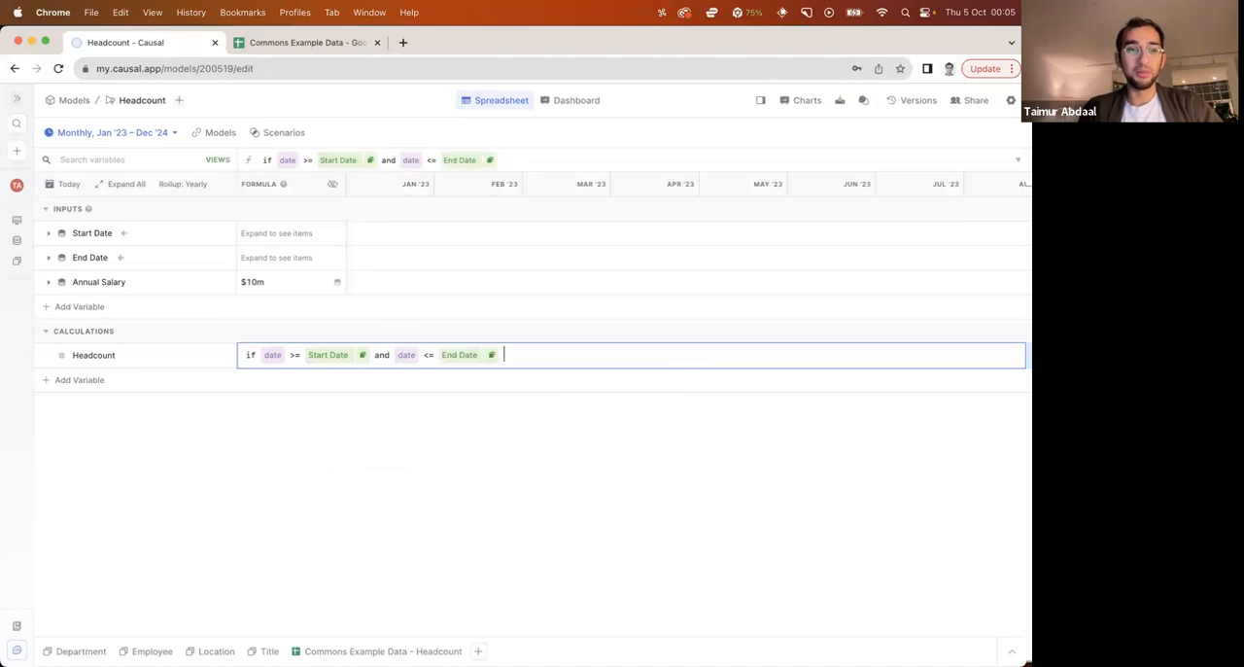
text(then 1 else 0)
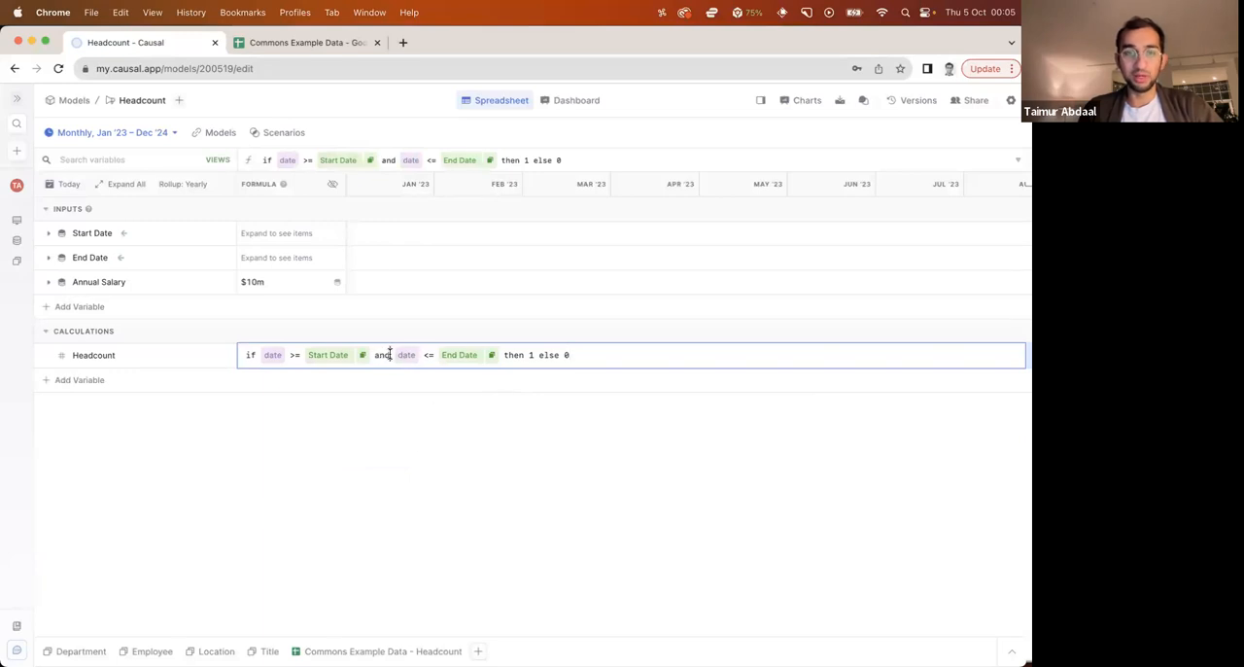
key(Return)
click(400, 440)
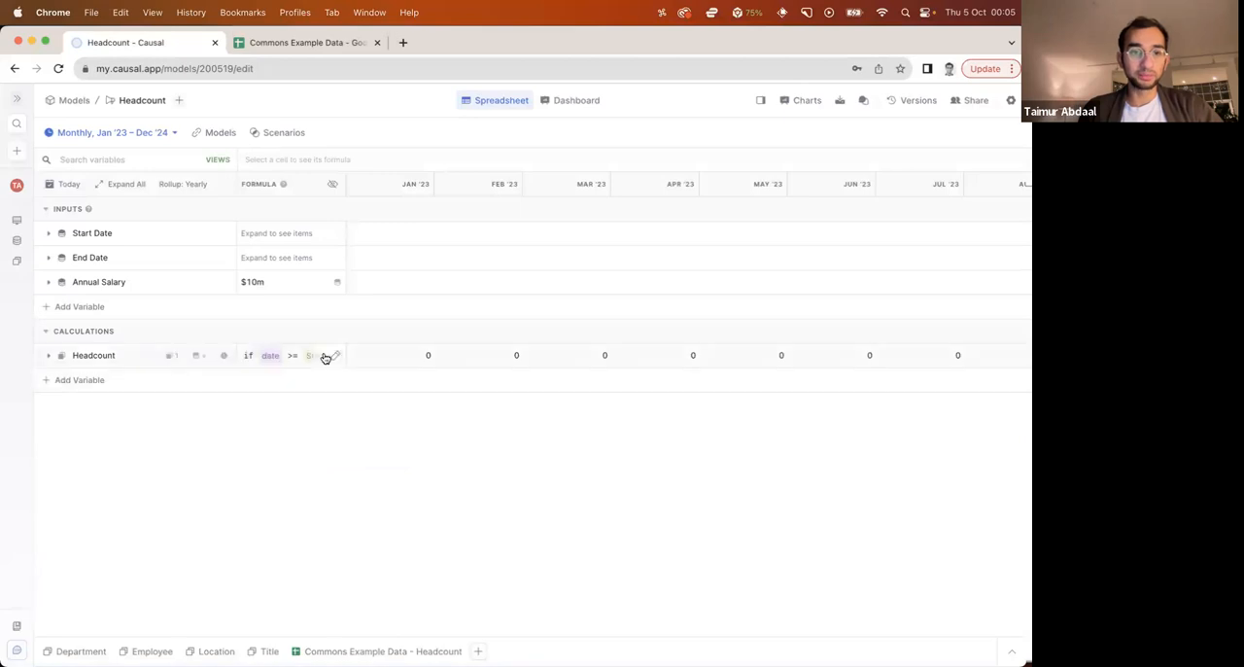
click(305, 359)
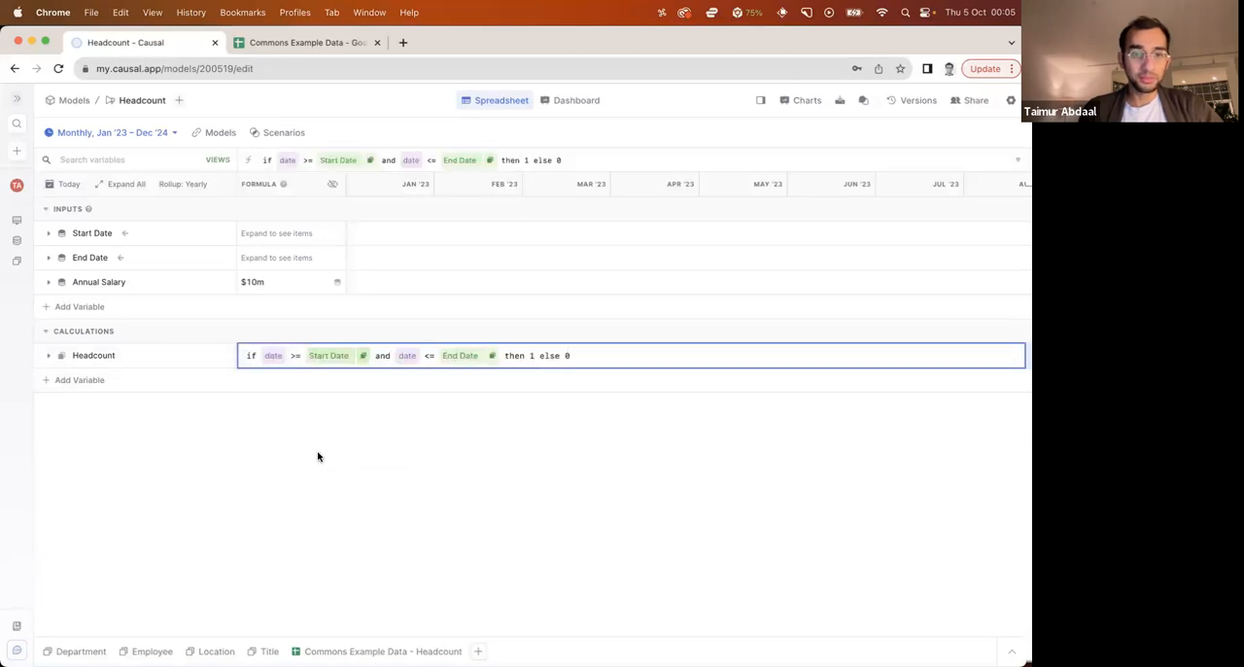
click(318, 456)
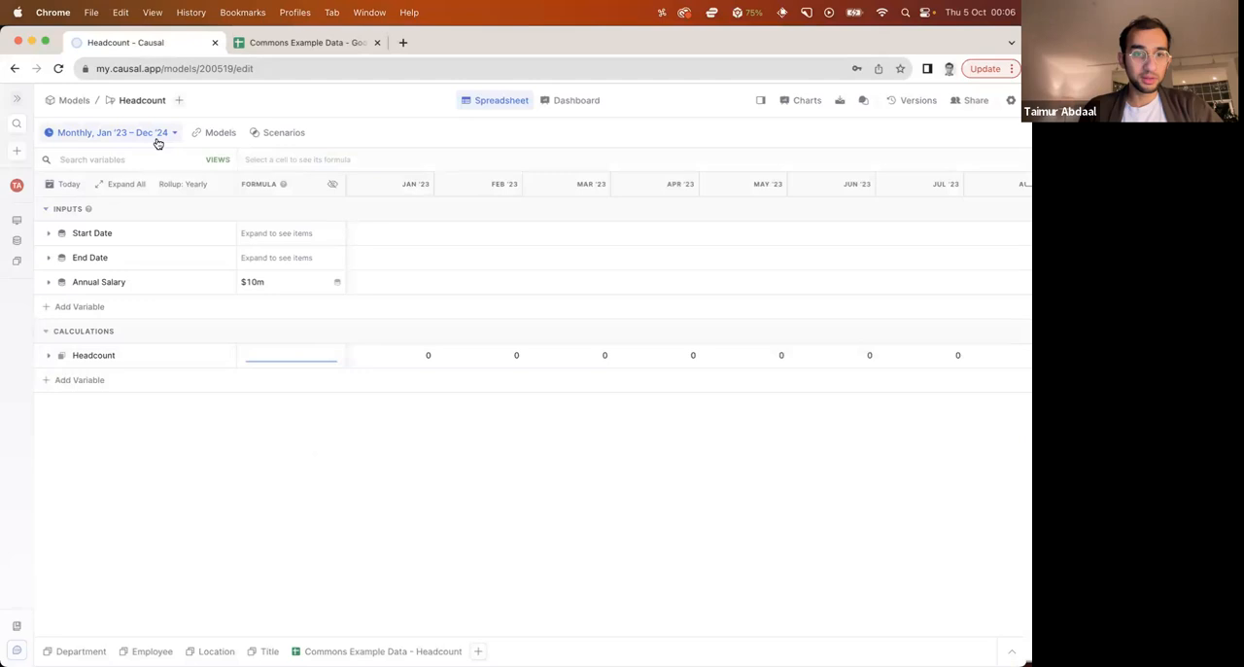
Change the model's monthly time range to start in January 2021
click(48, 258)
click(47, 258)
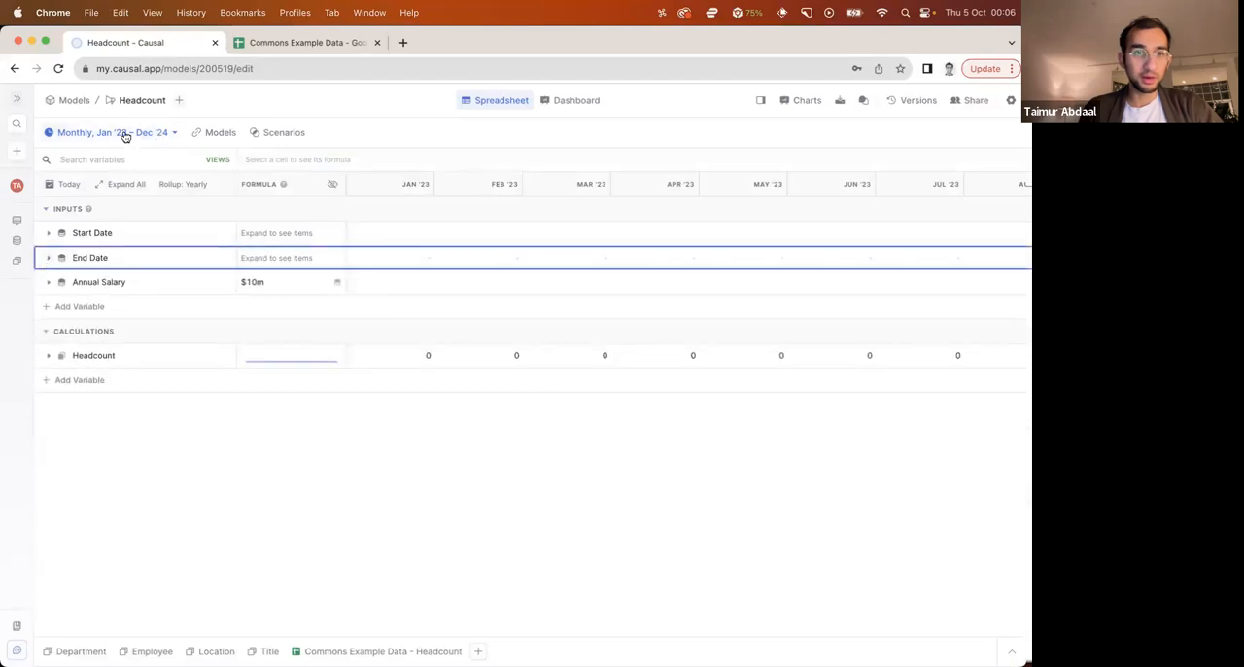
click(124, 137)
click(80, 237)
click(26, 273)
click(27, 272)
click(42, 302)
click(145, 217)
click(218, 335)
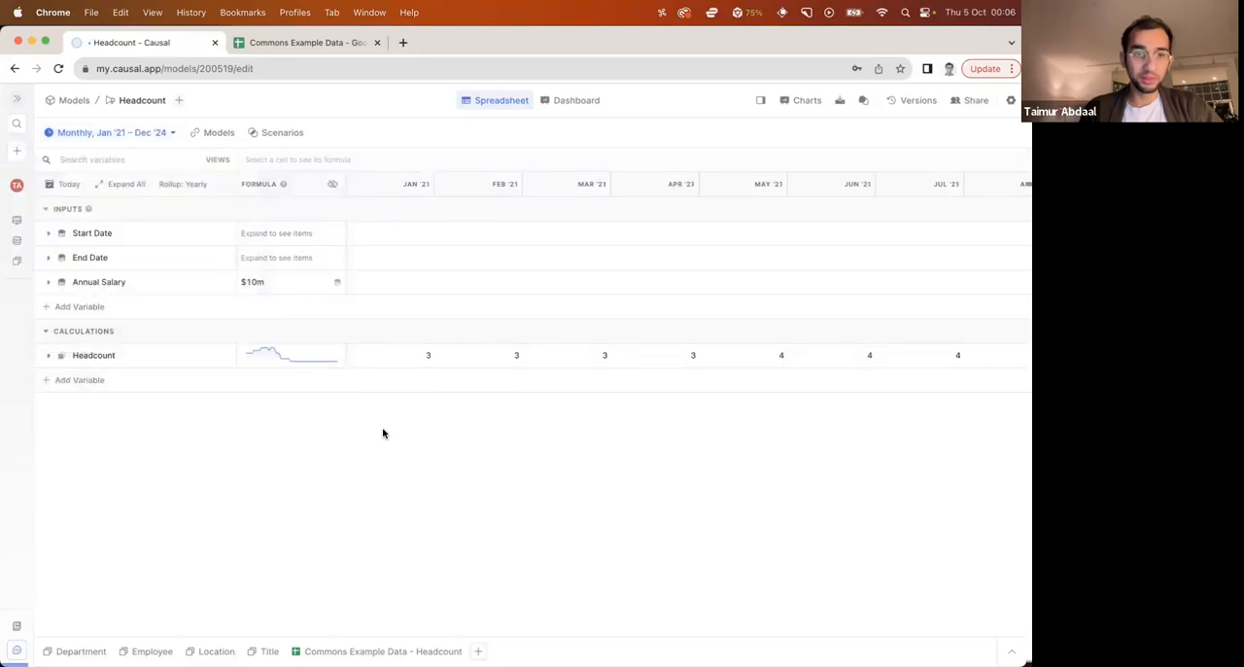
Expand the Headcount variable to check its monthly values per employee, and collapse it again
click(49, 357)
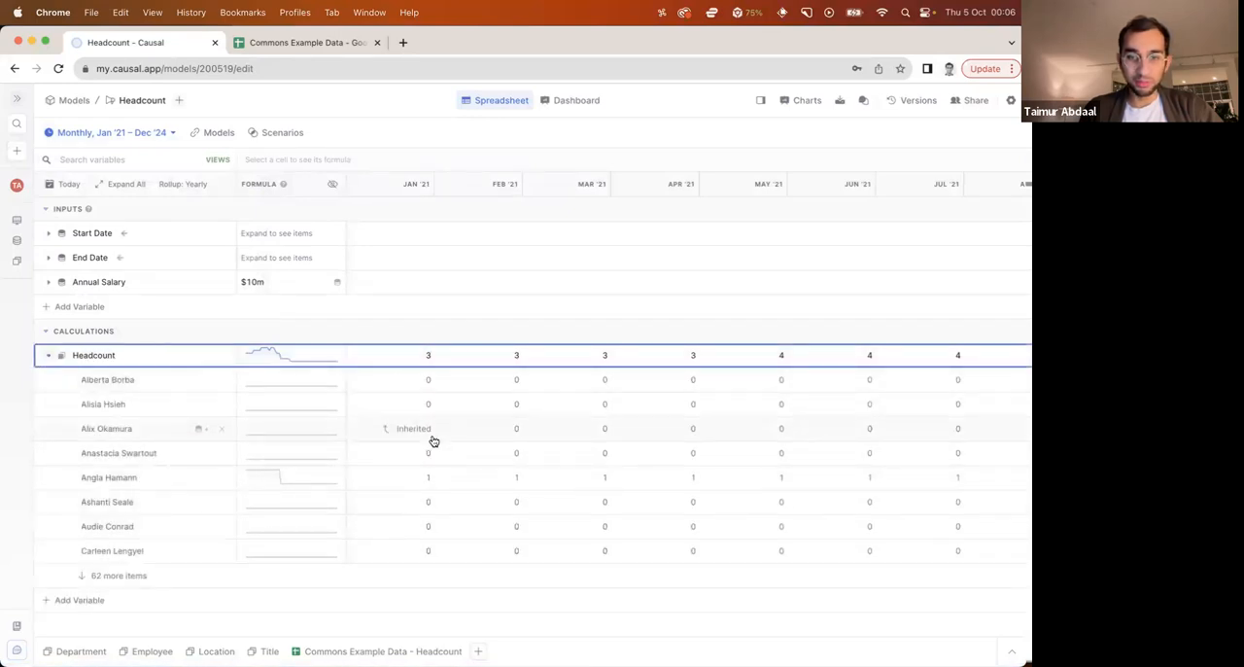
scroll(470, 482, right, 3)
scroll(471, 482, right, 10)
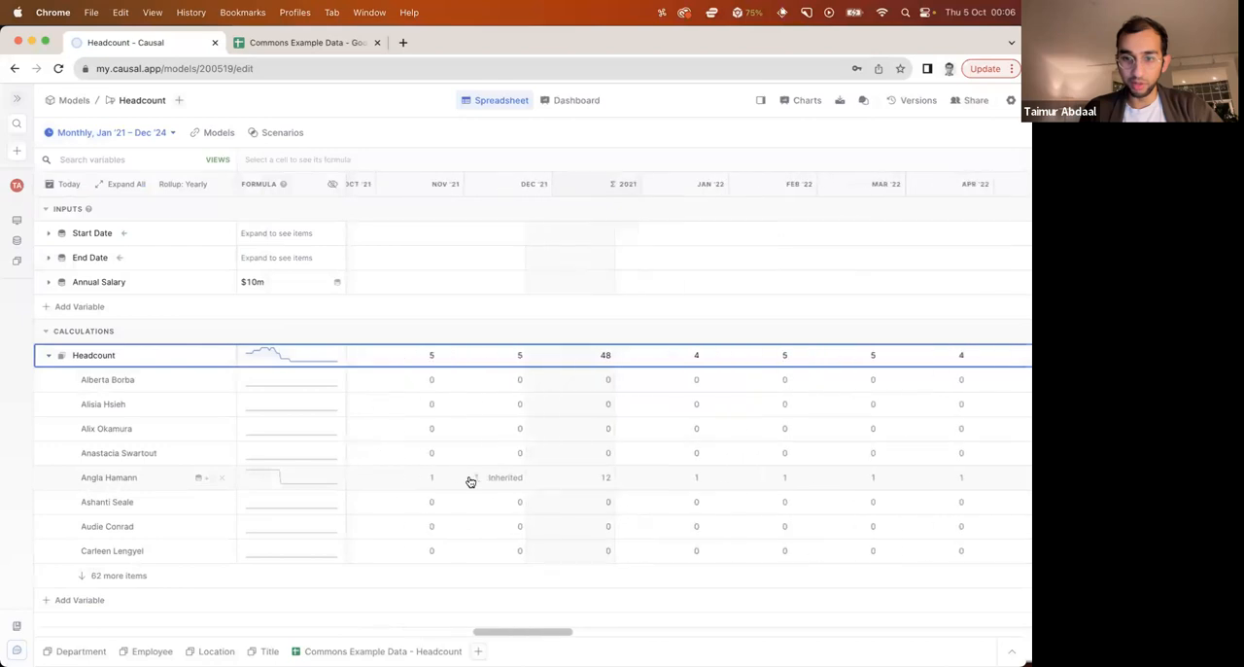
scroll(471, 482, left, 15)
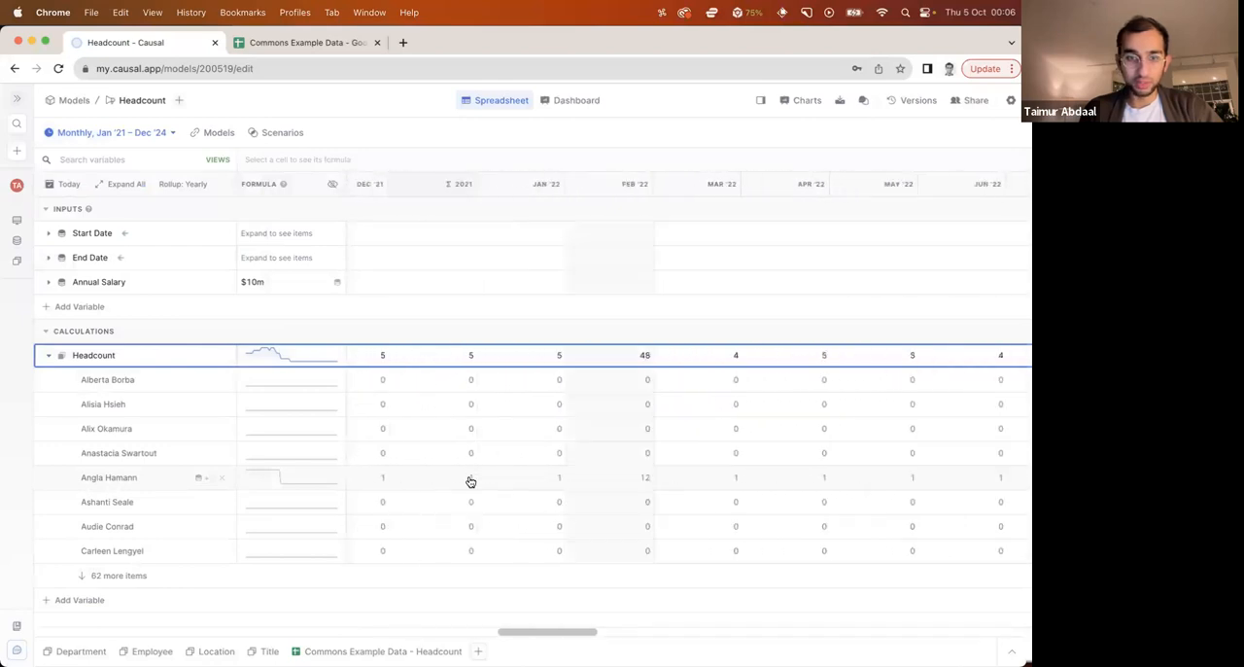
click(49, 356)
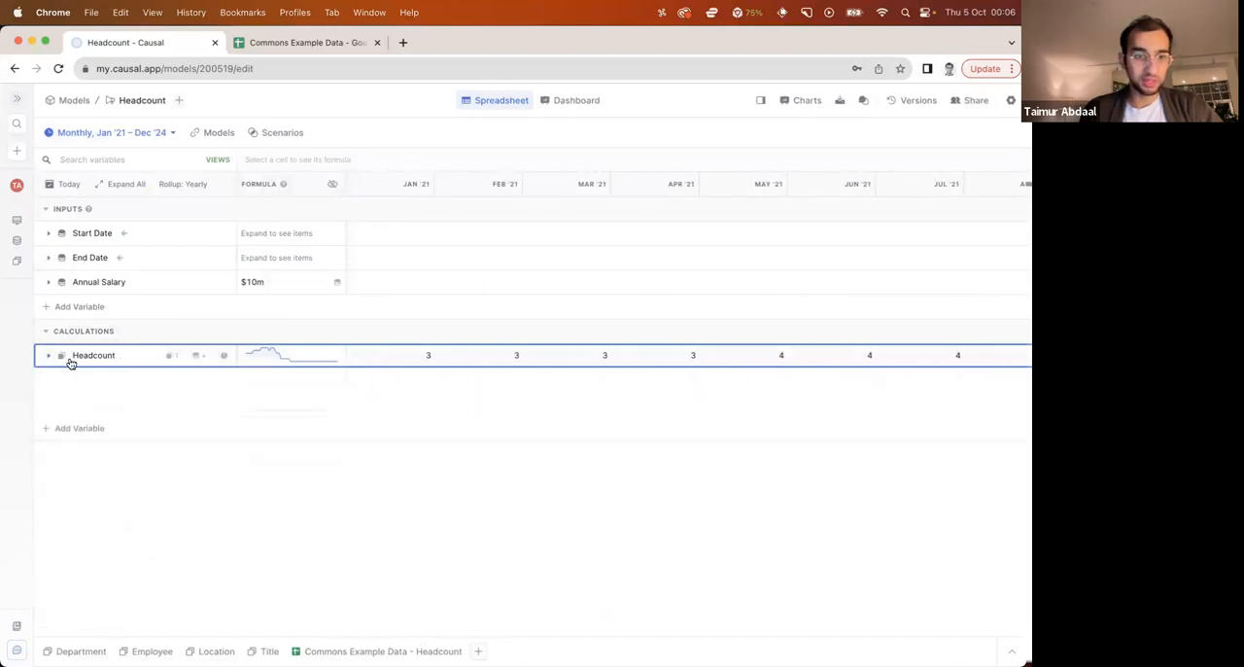
In the Headcount formula, open a parenthesis before the End Date condition and add an or operator after it
click(281, 356)
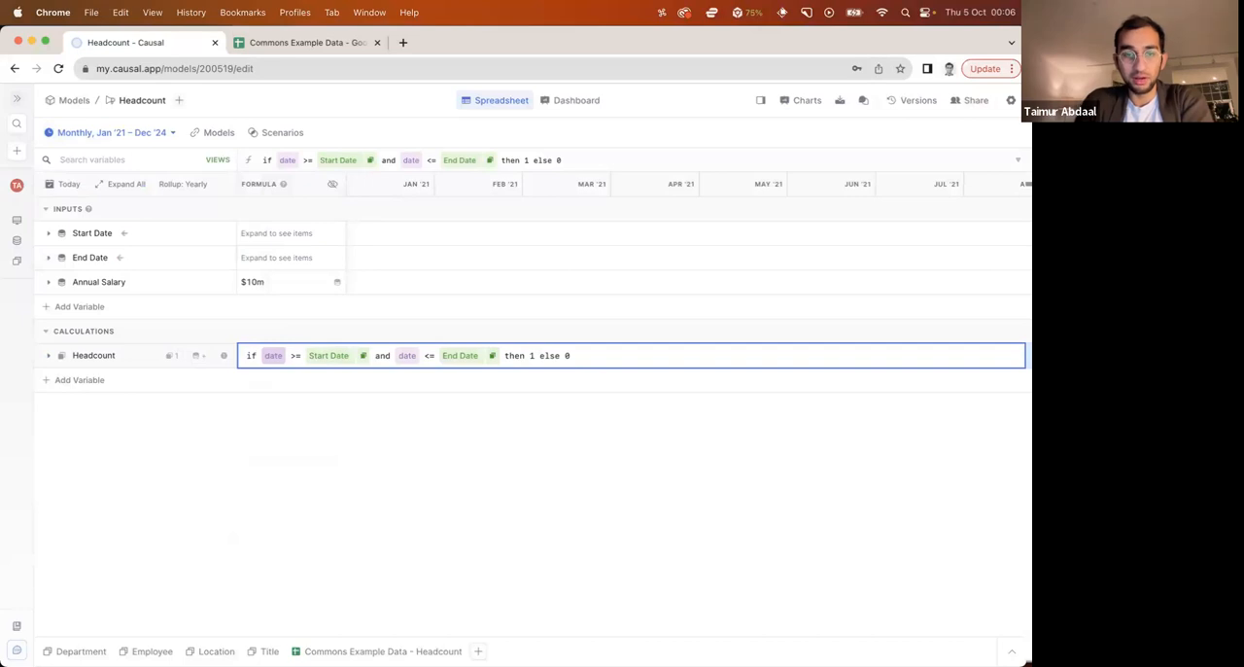
text(()
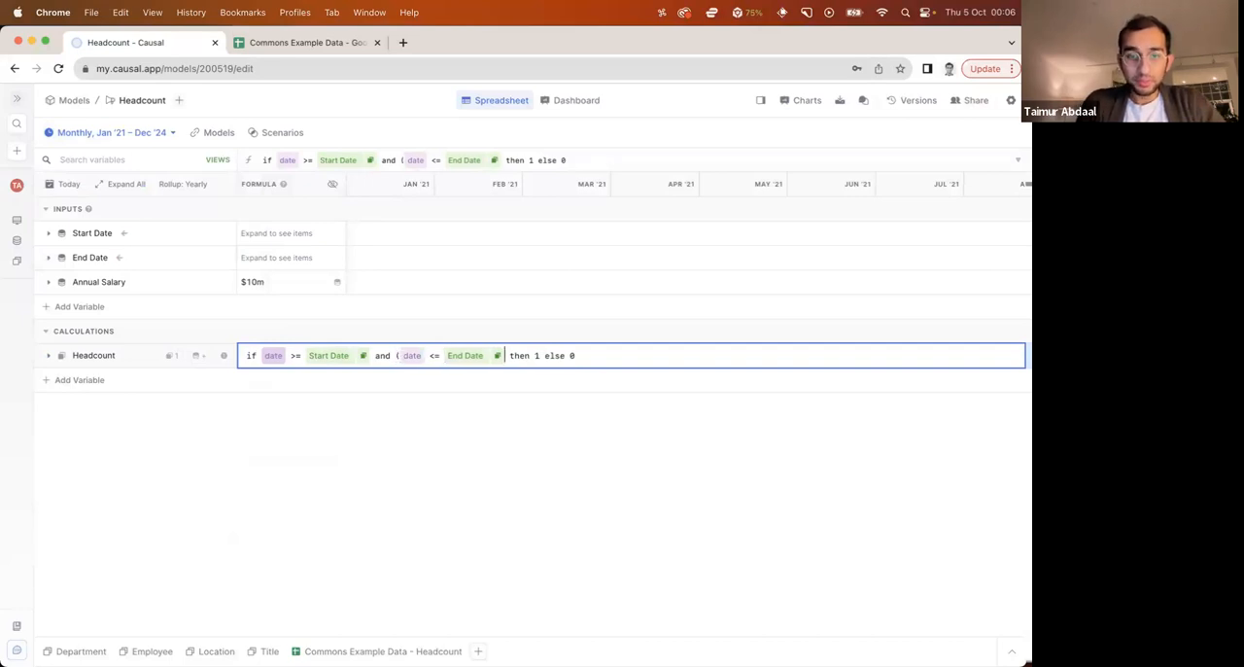
text(or is )
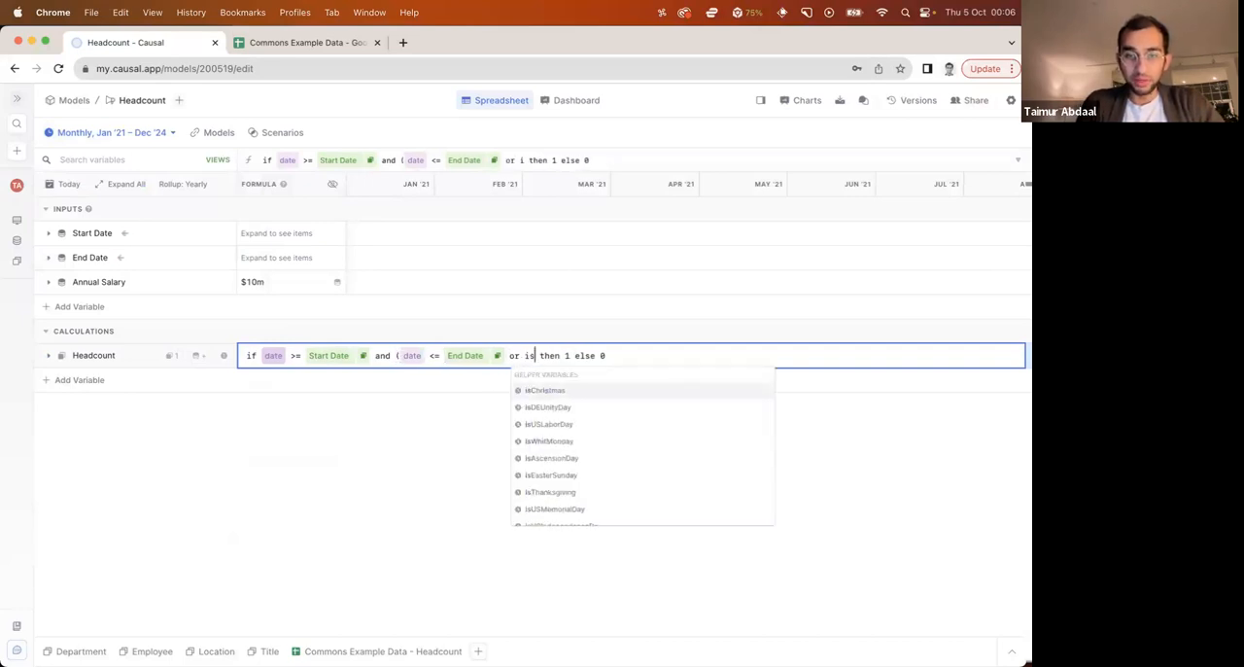
text(_)
key(BackSpace)
key(BackSpace)
key(BackSpace)
text(em)
key(BackSpace)
key(BackSpace)
text(non)
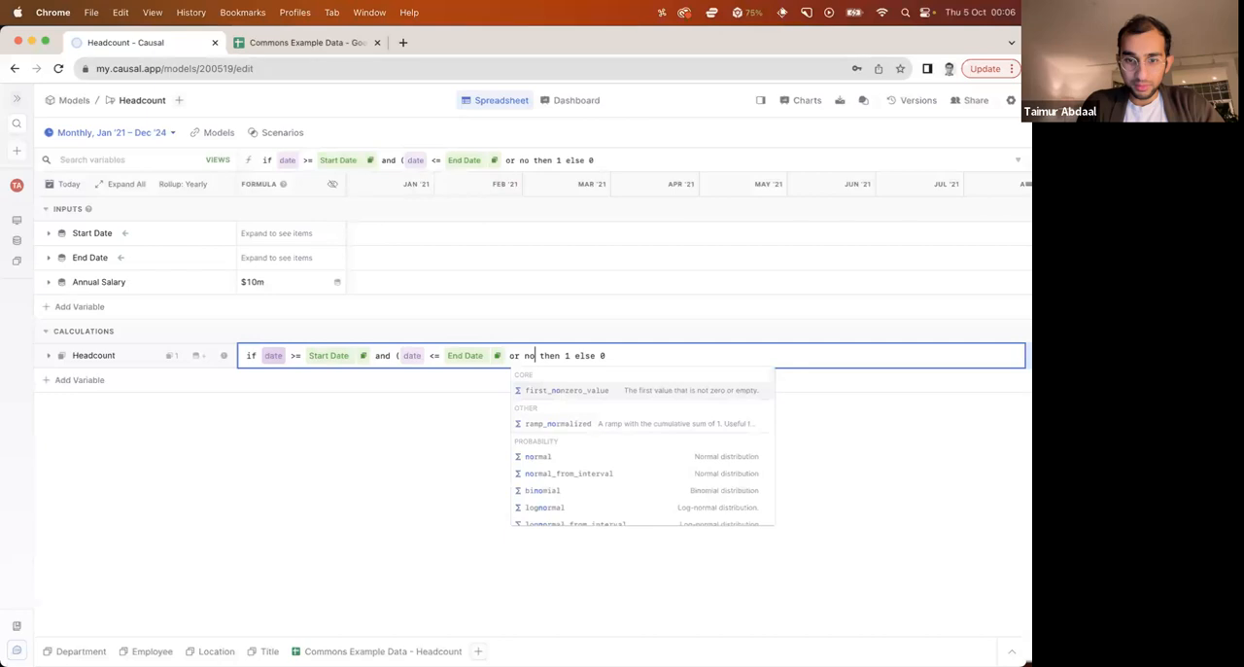
key(BackSpace)
key(BackSpace)
key(BackSpace)
Finish the Headcount formula's or condition with End Date = blank and close the parenthesis
text(end)
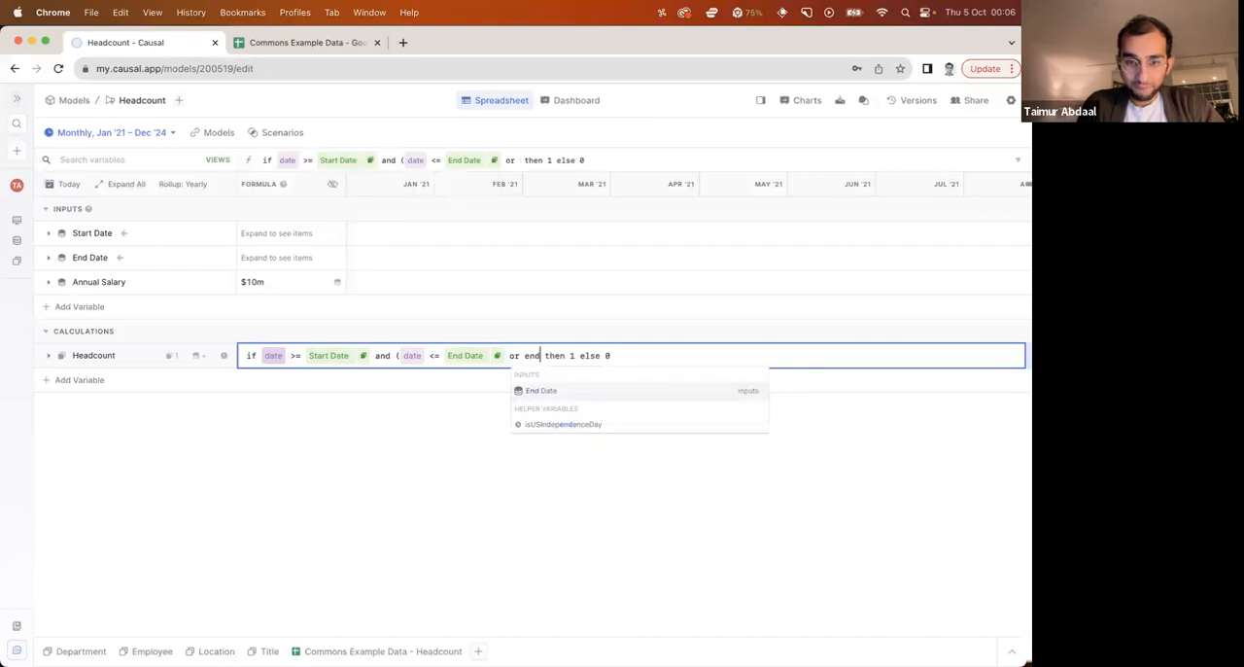
key(Return)
text(= bl)
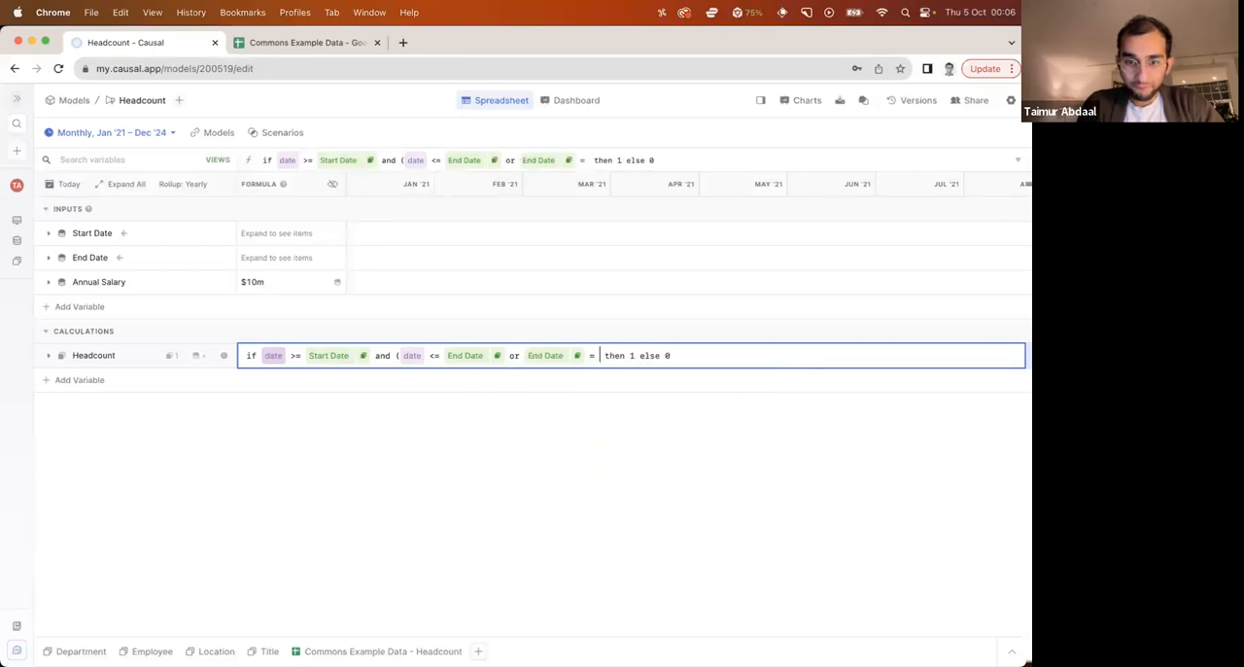
key(Return)
text())
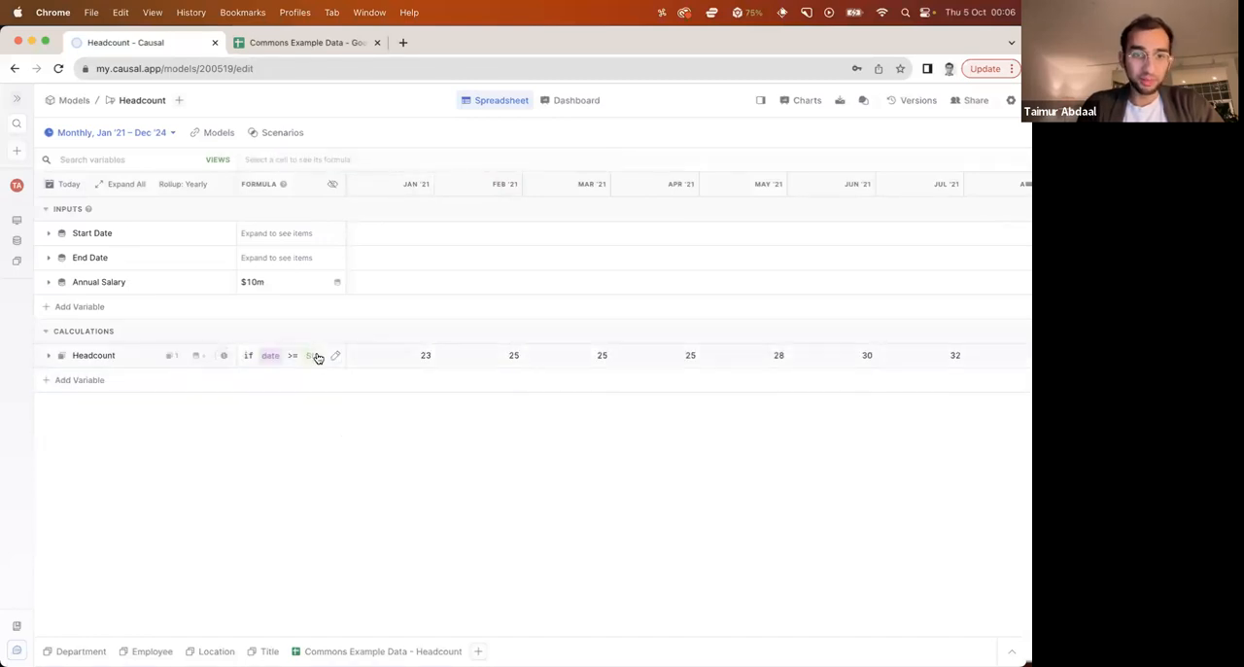
click(314, 356)
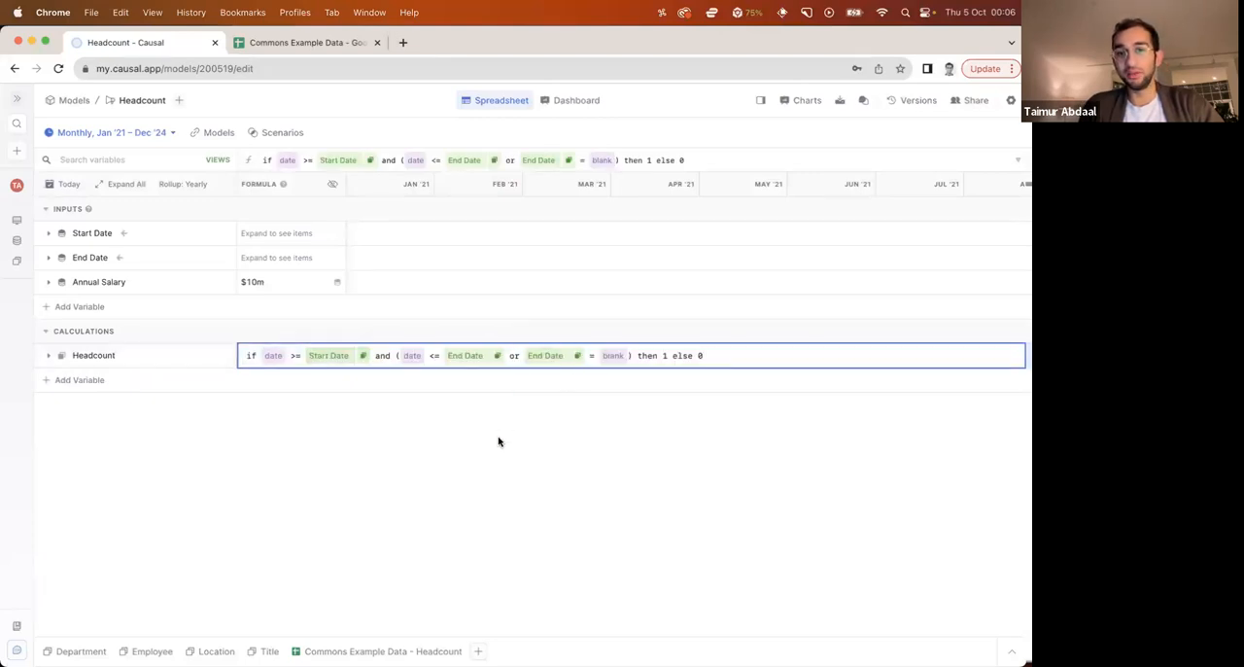
click(498, 441)
Expand Headcount to review the employees' monthly values under the revised formula, and collapse it again
click(49, 355)
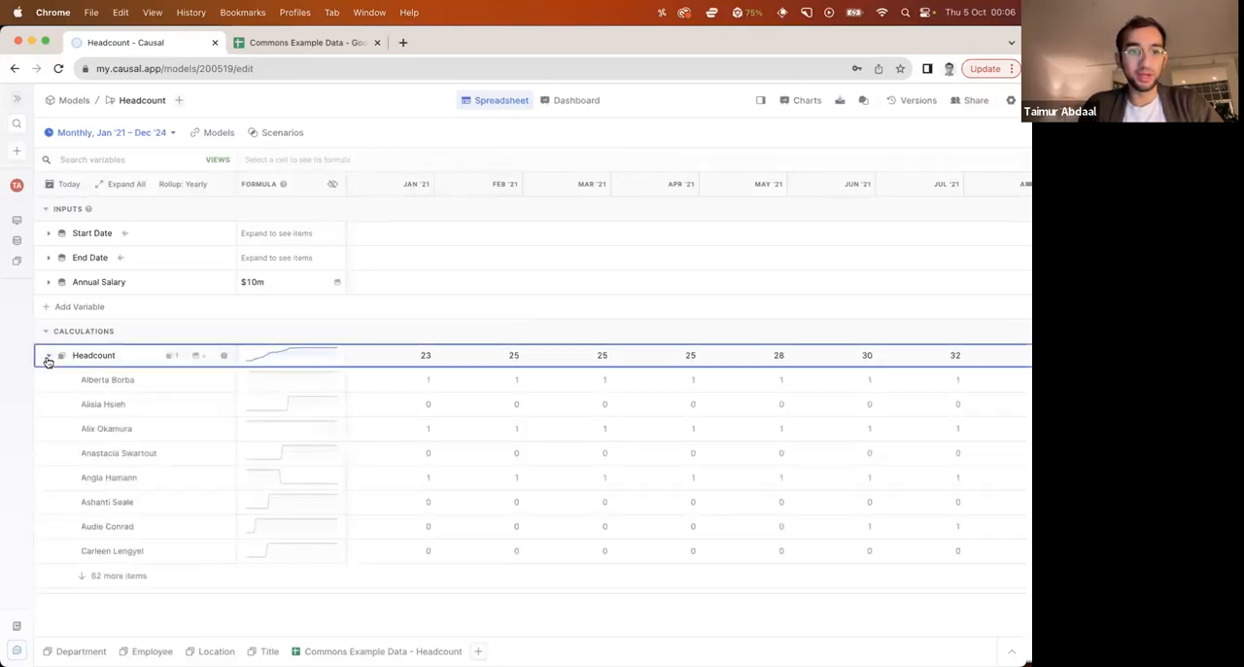
scroll(441, 498, right, 10)
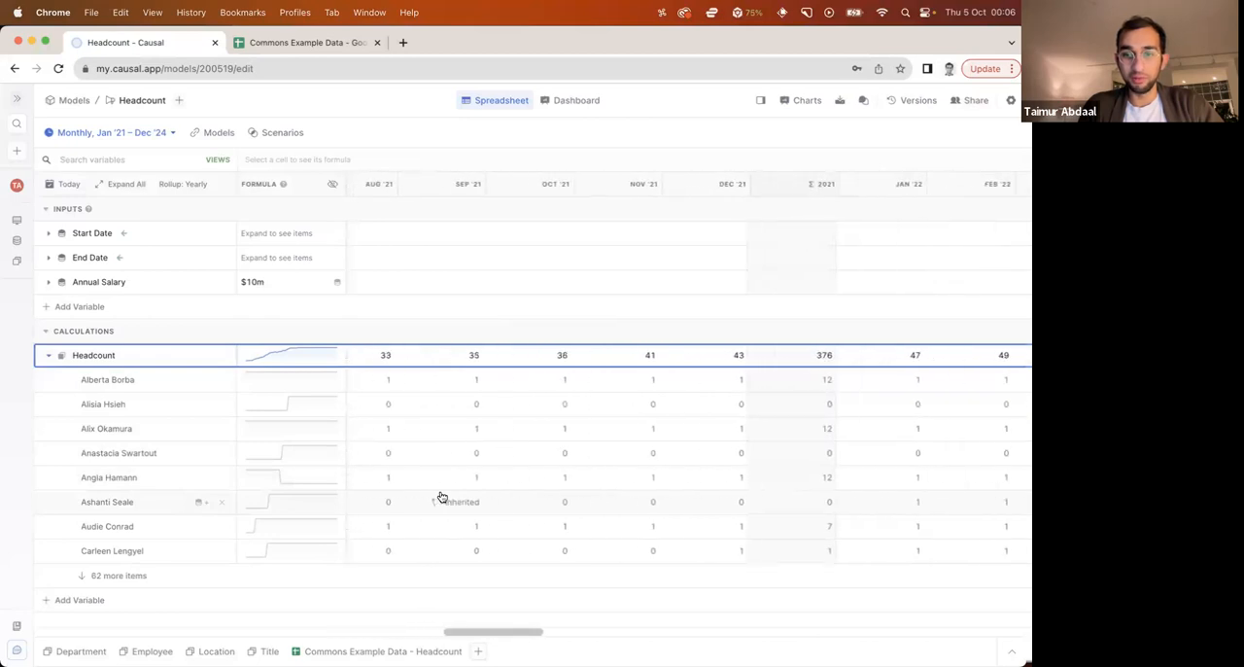
scroll(441, 498, left, 10)
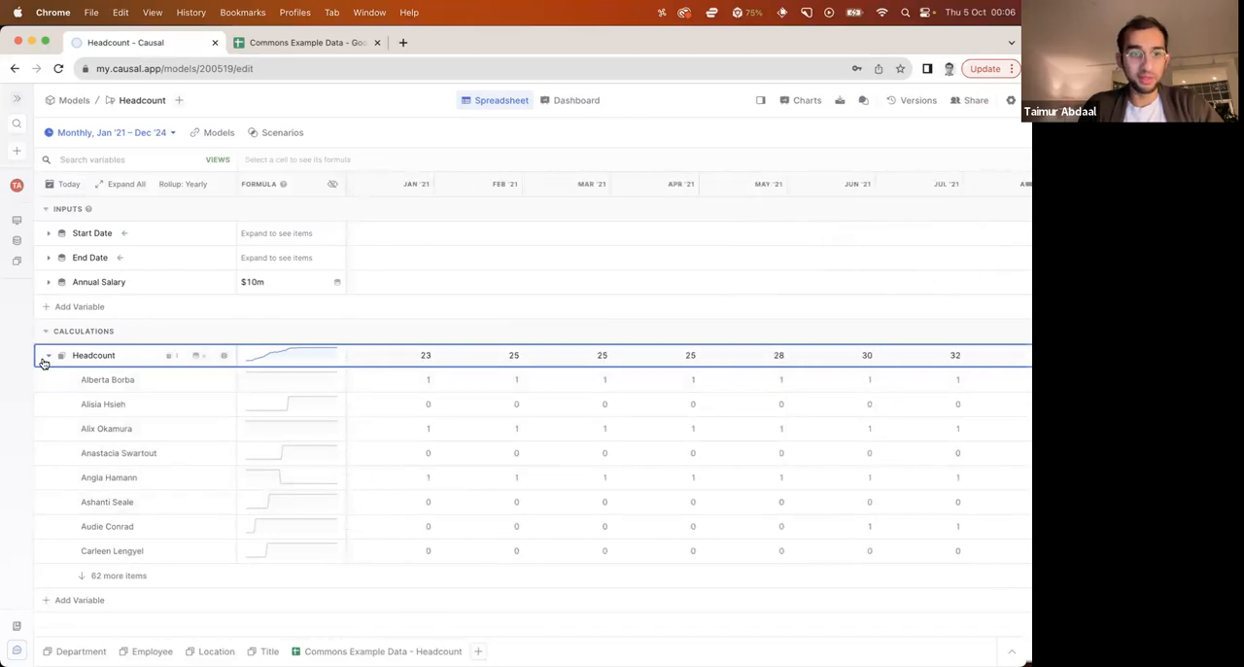
click(48, 355)
Examine the total Headcount values month by month across the model's timeline
click(426, 354)
click(500, 361)
click(585, 360)
scroll(584, 361, right, 3)
scroll(583, 357, left, 3)
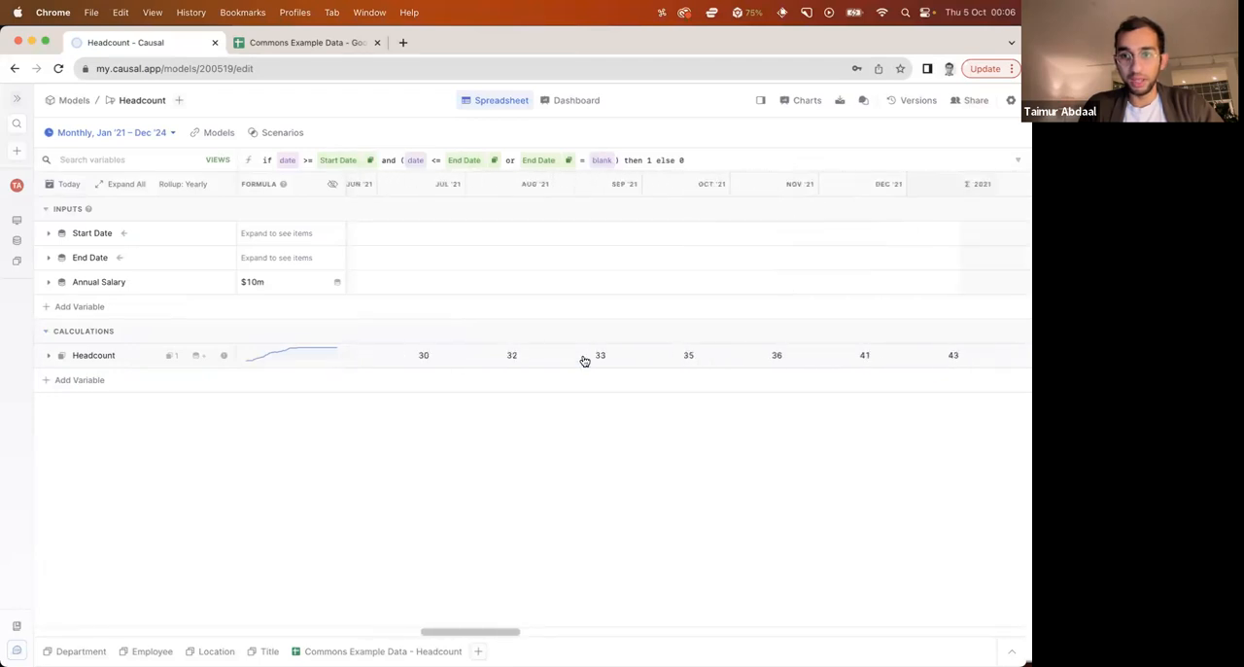
click(605, 482)
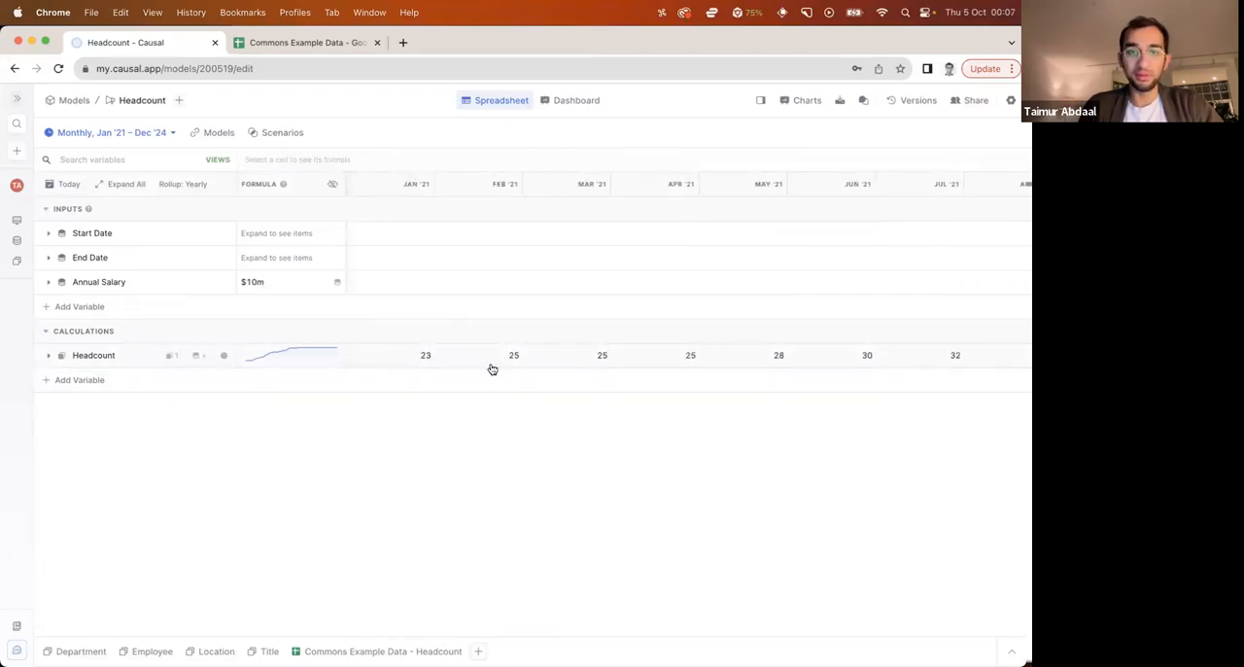
click(405, 351)
scroll(480, 358, right, 5)
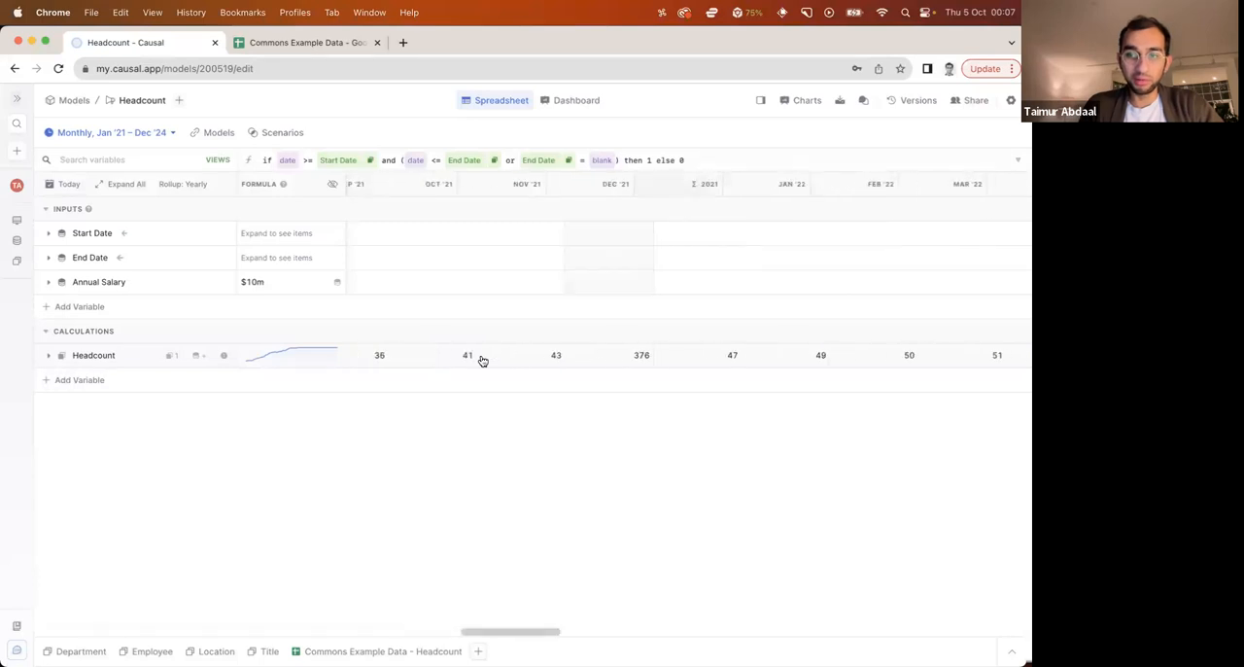
scroll(482, 360, right, 10)
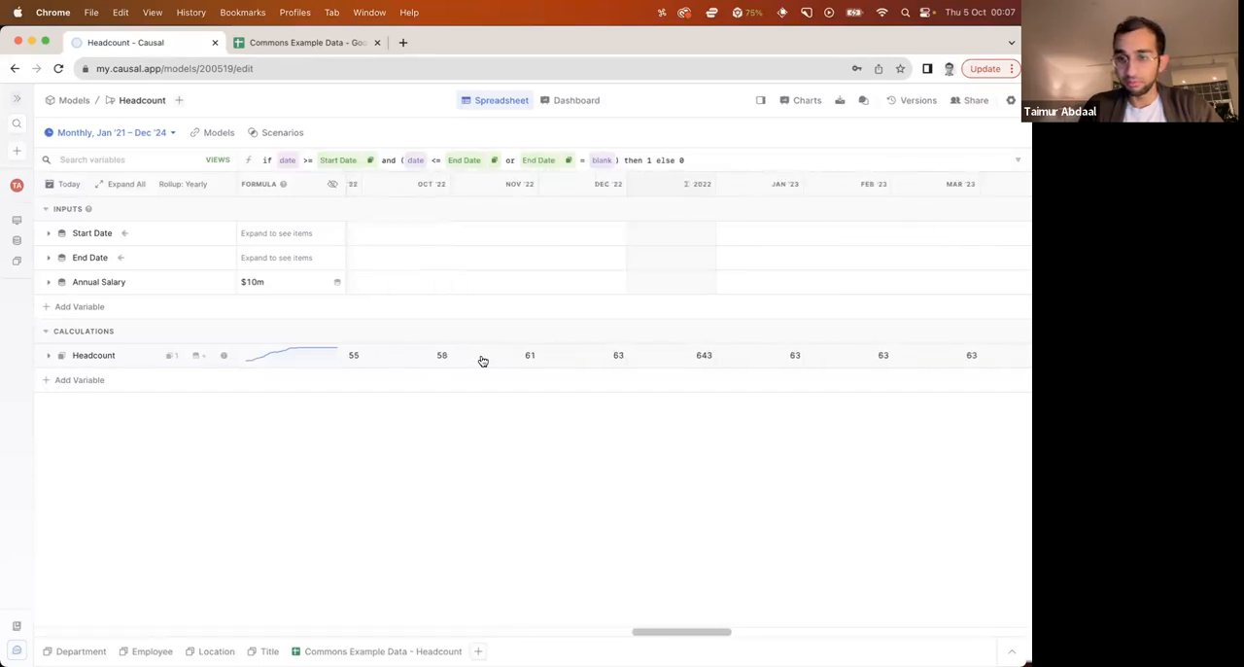
scroll(482, 361, left, 15)
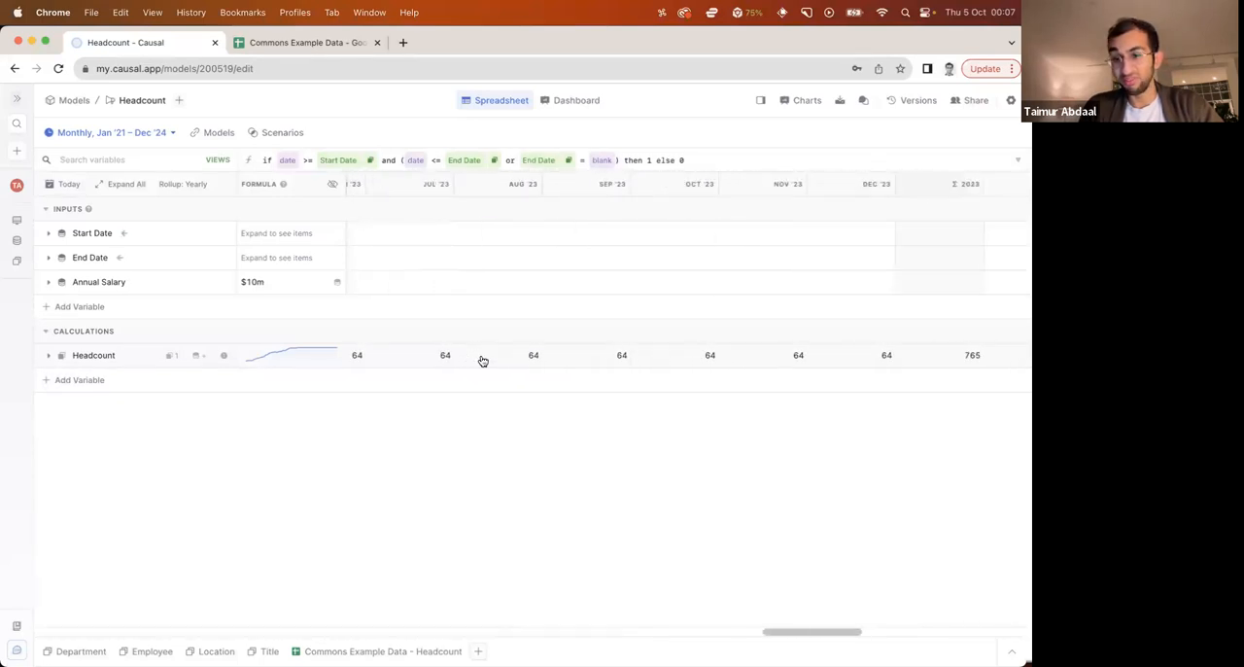
click(475, 417)
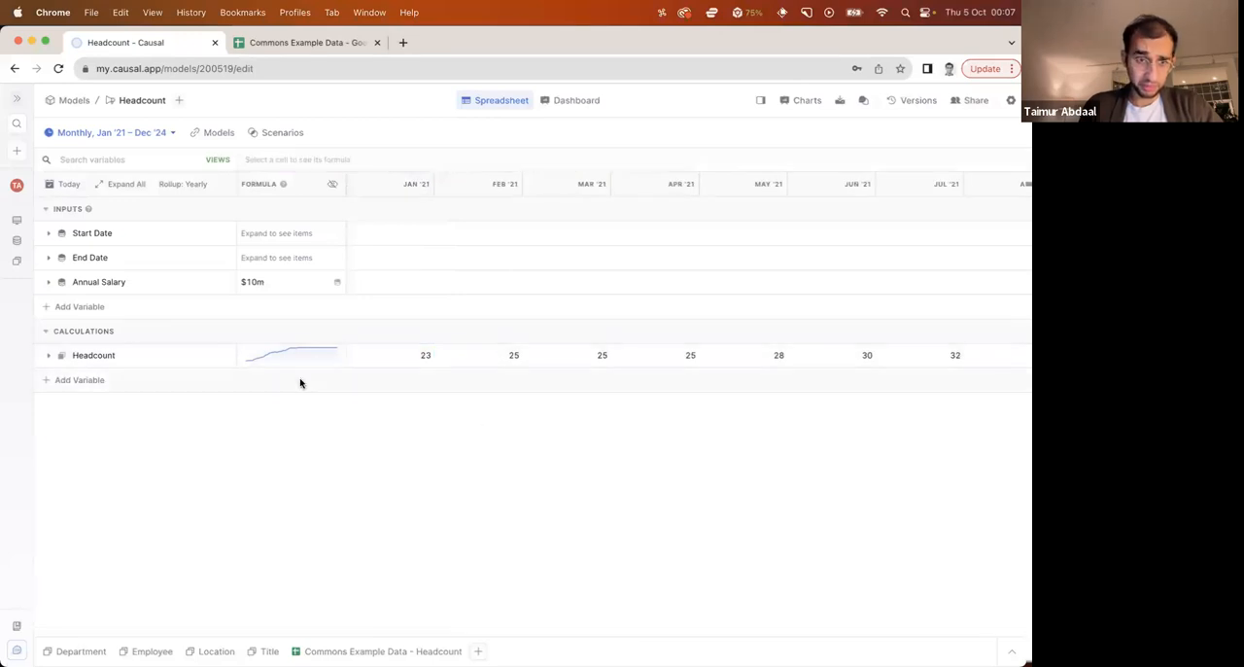
Set the spreadsheet's rollup to Quarterly
click(195, 185)
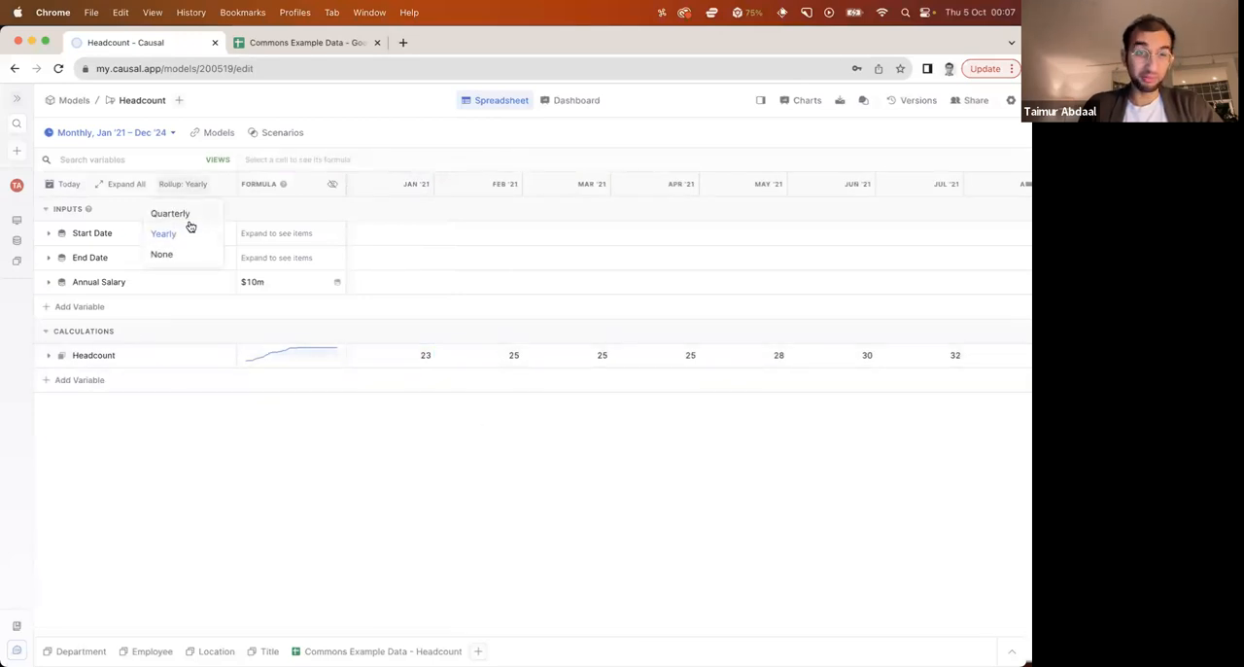
click(183, 215)
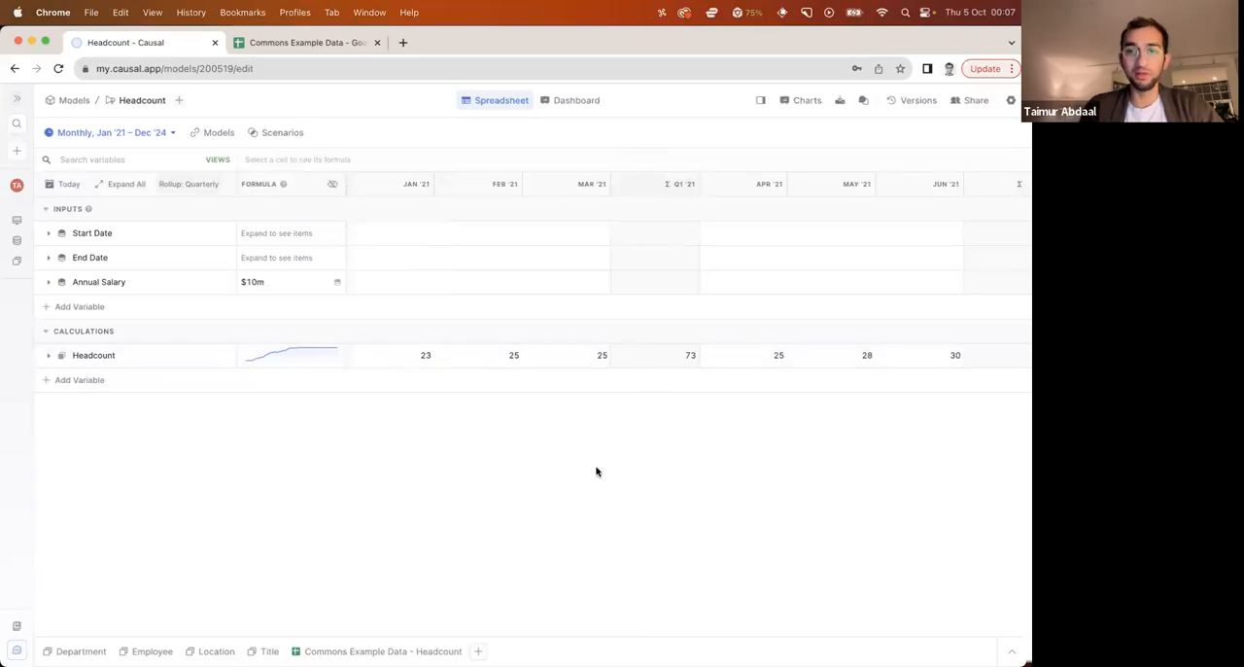
Set the quarterly rollup method of the Headcount variable to Final
click(583, 359)
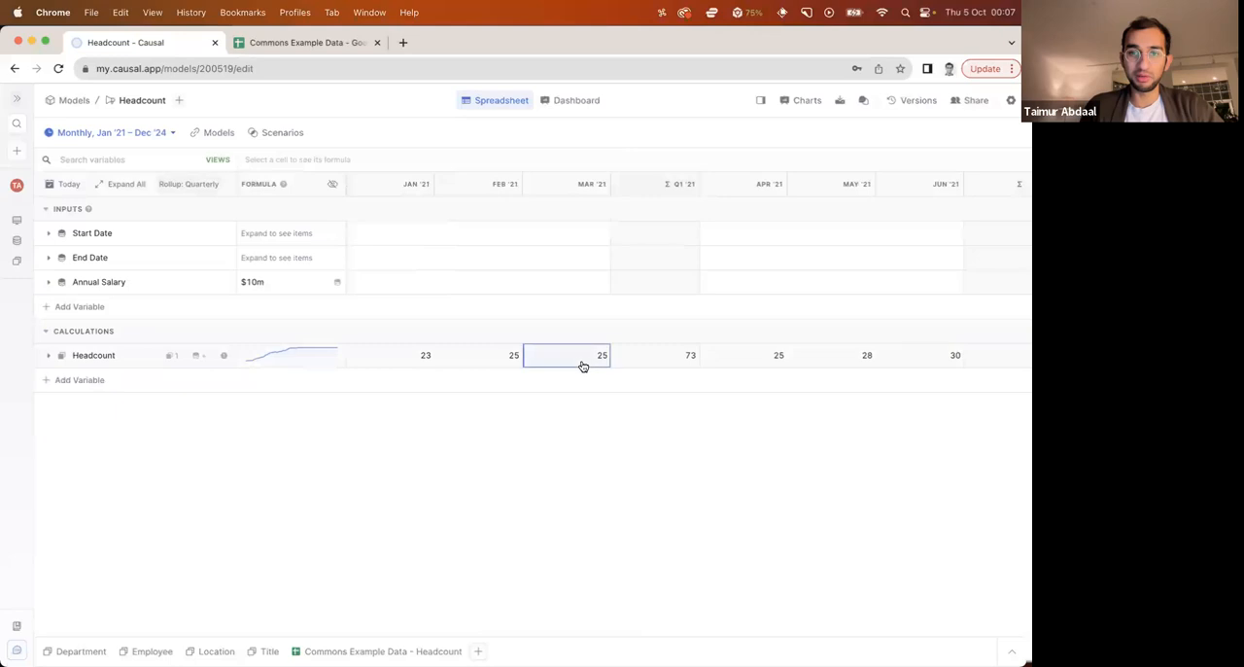
click(616, 135)
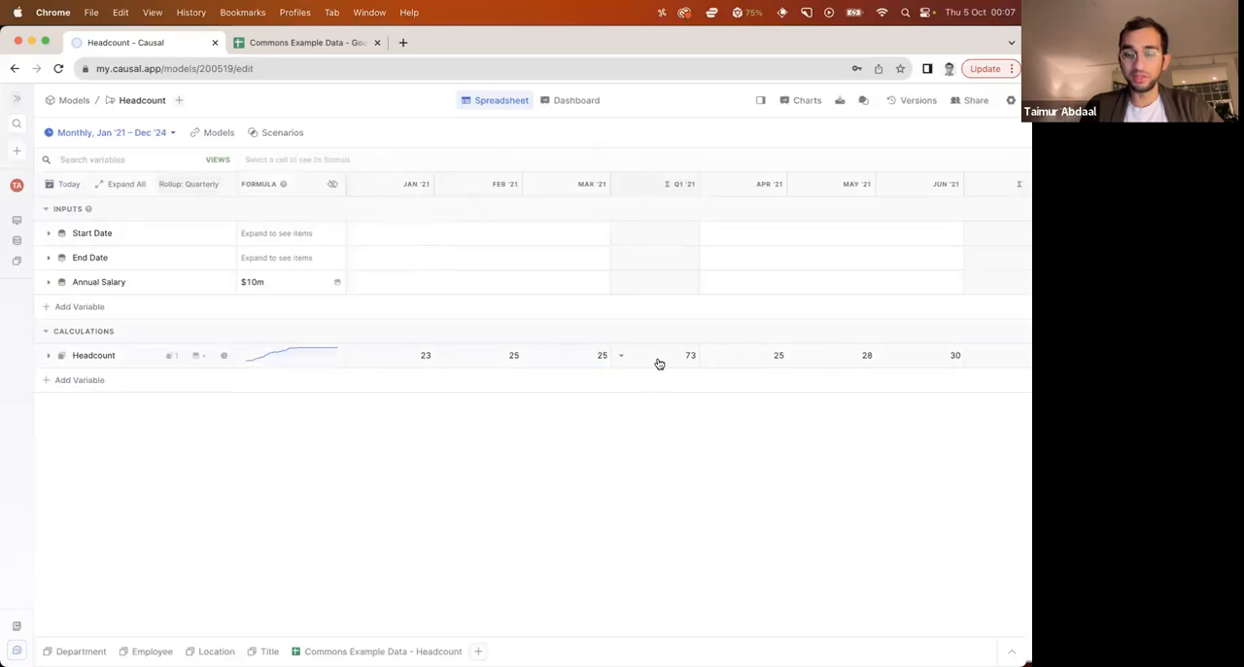
click(592, 364)
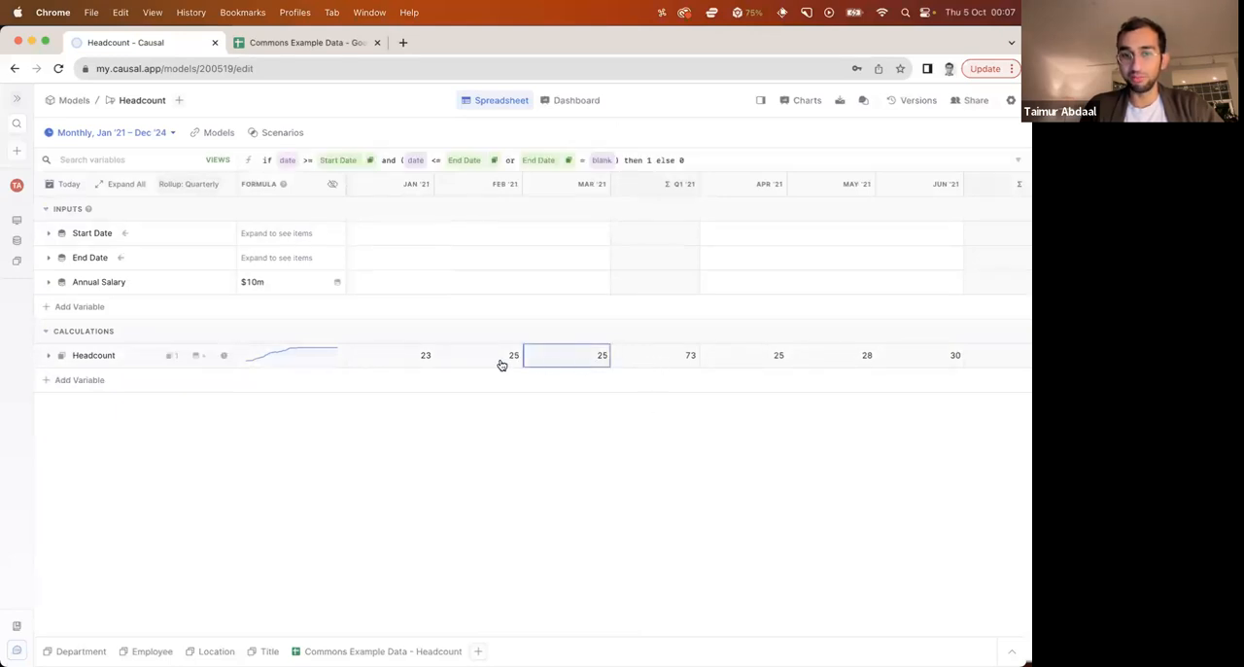
click(550, 502)
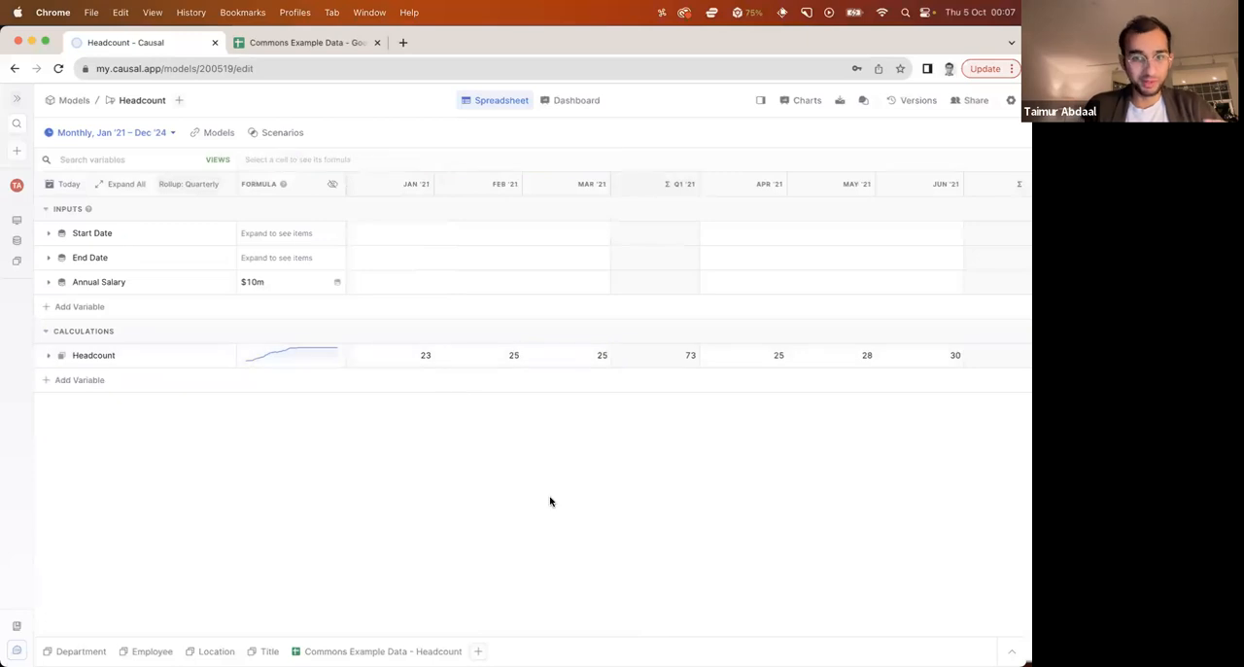
click(622, 360)
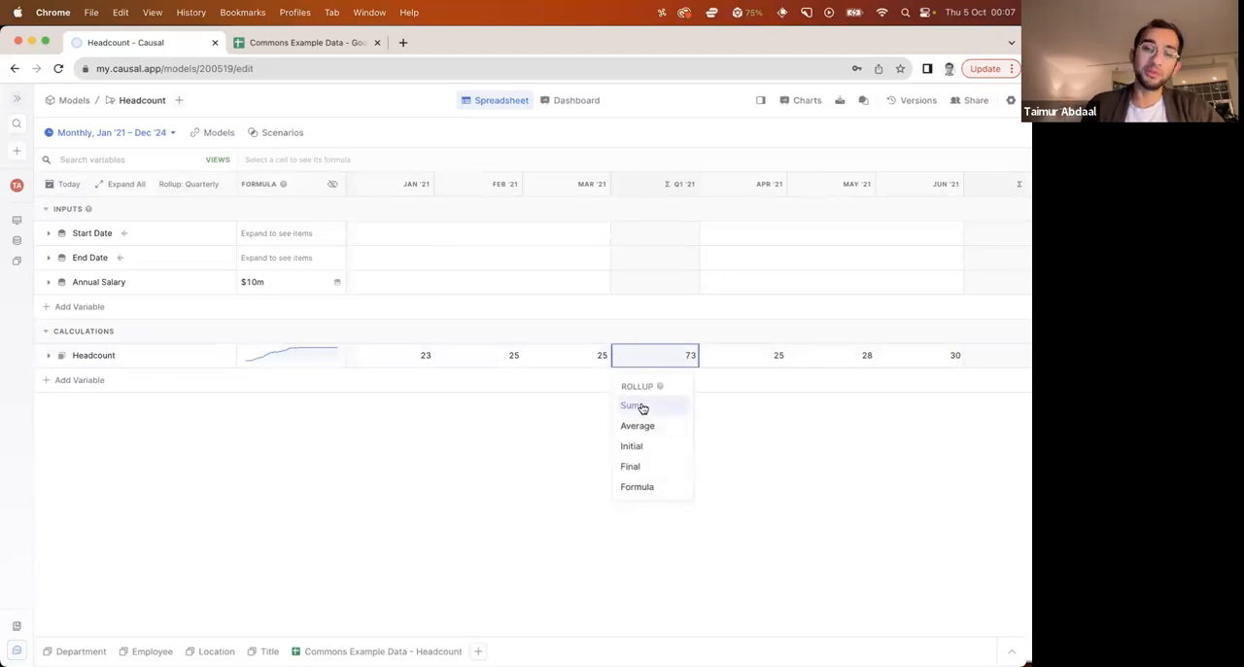
click(632, 468)
click(635, 461)
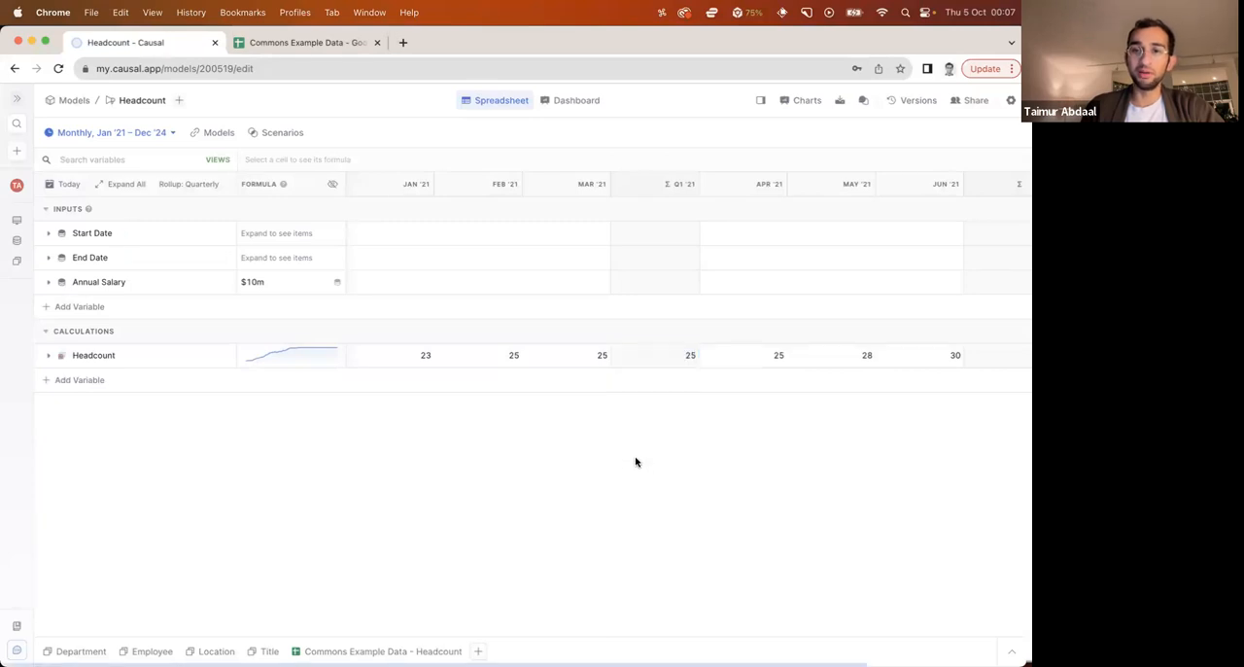
scroll(680, 355, right, 15)
scroll(803, 355, left, 15)
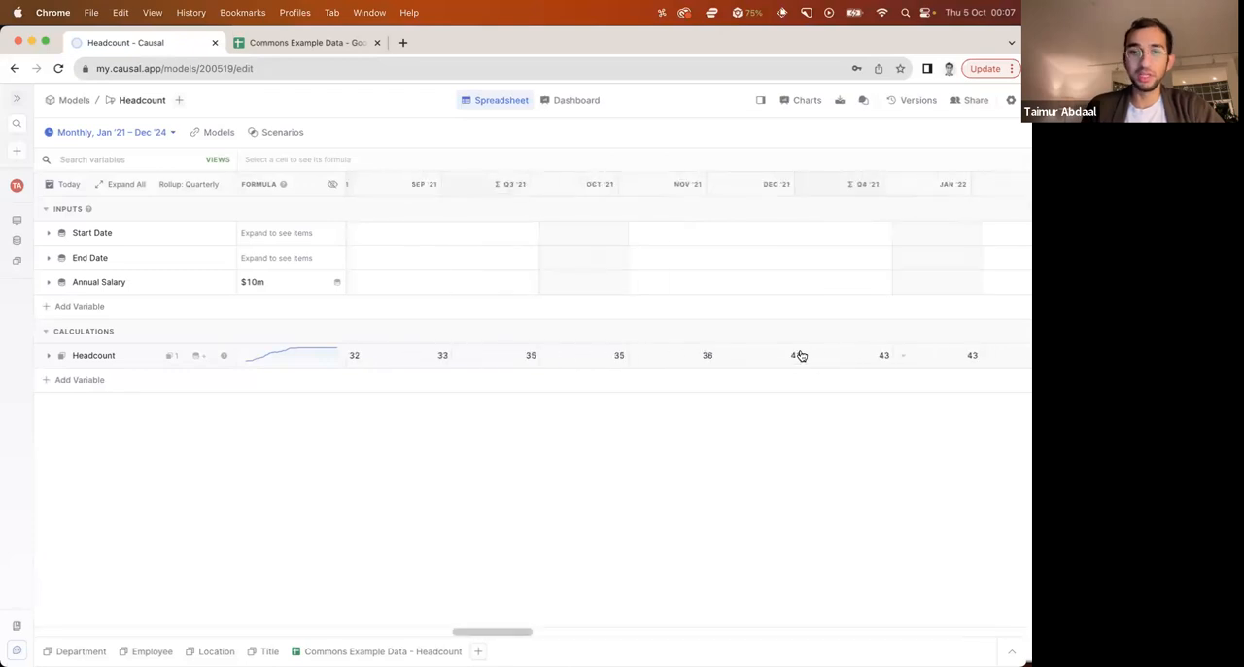
Add a Salaries variable to the calculations with the formula Headcount this month * Annual Salary / 12
click(64, 380)
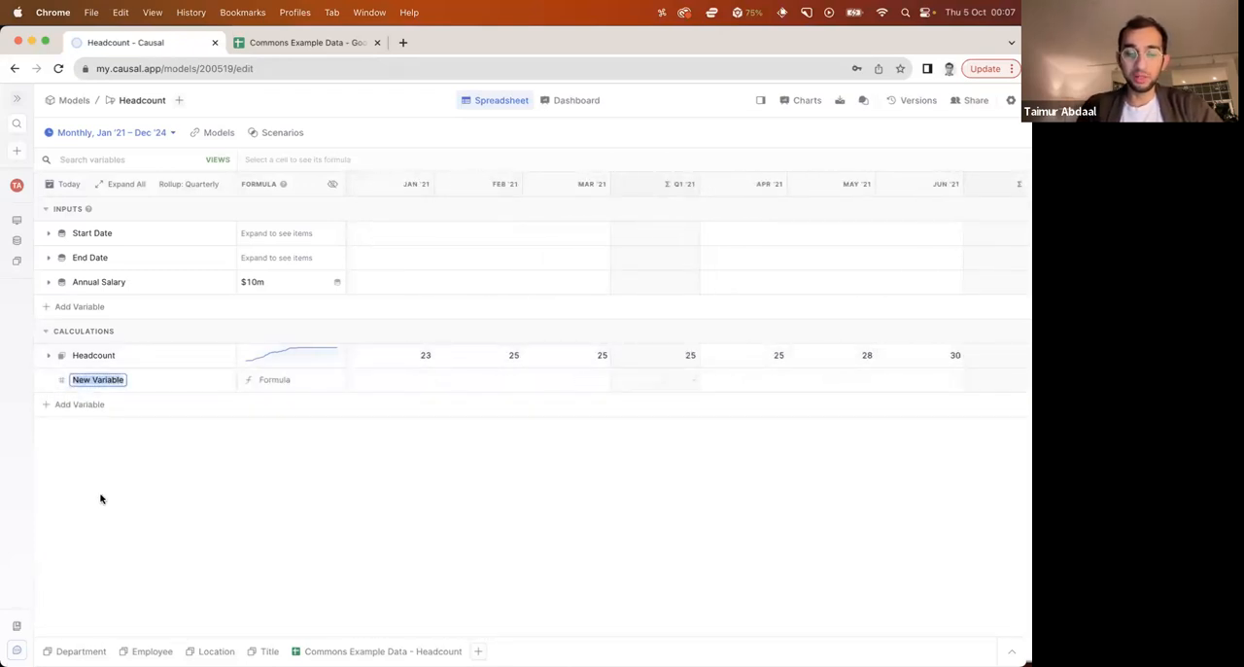
text(Salaries)
key(Tab)
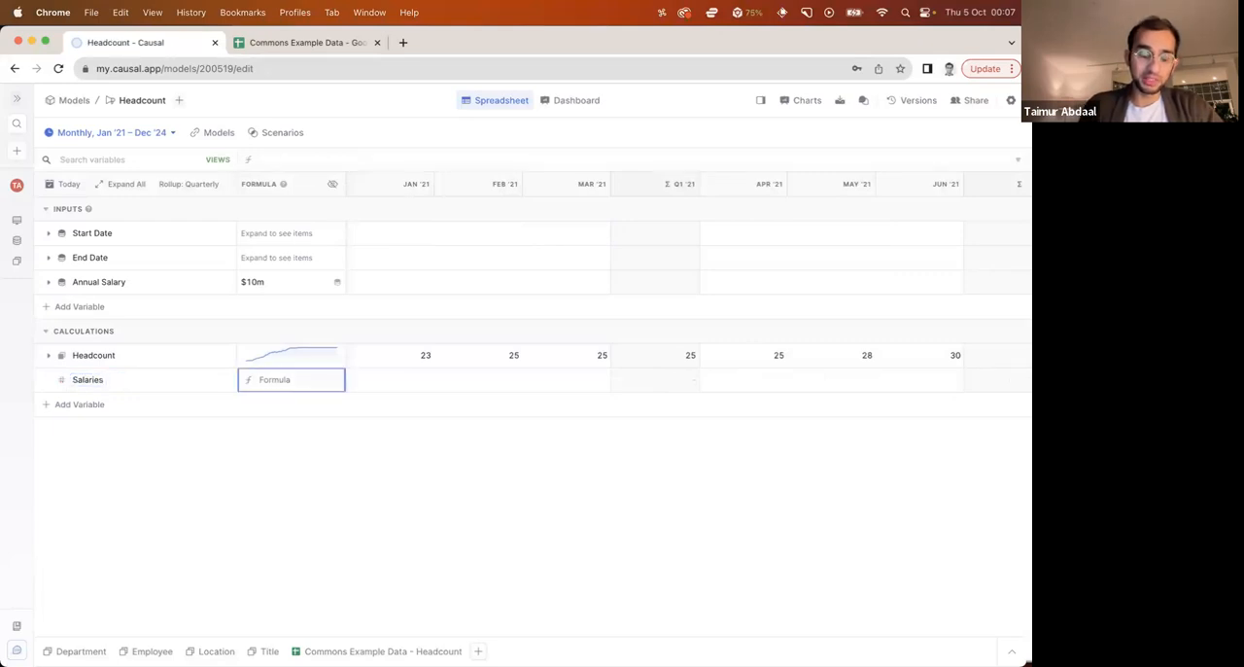
text(annu)
key(Return)
text(/12)
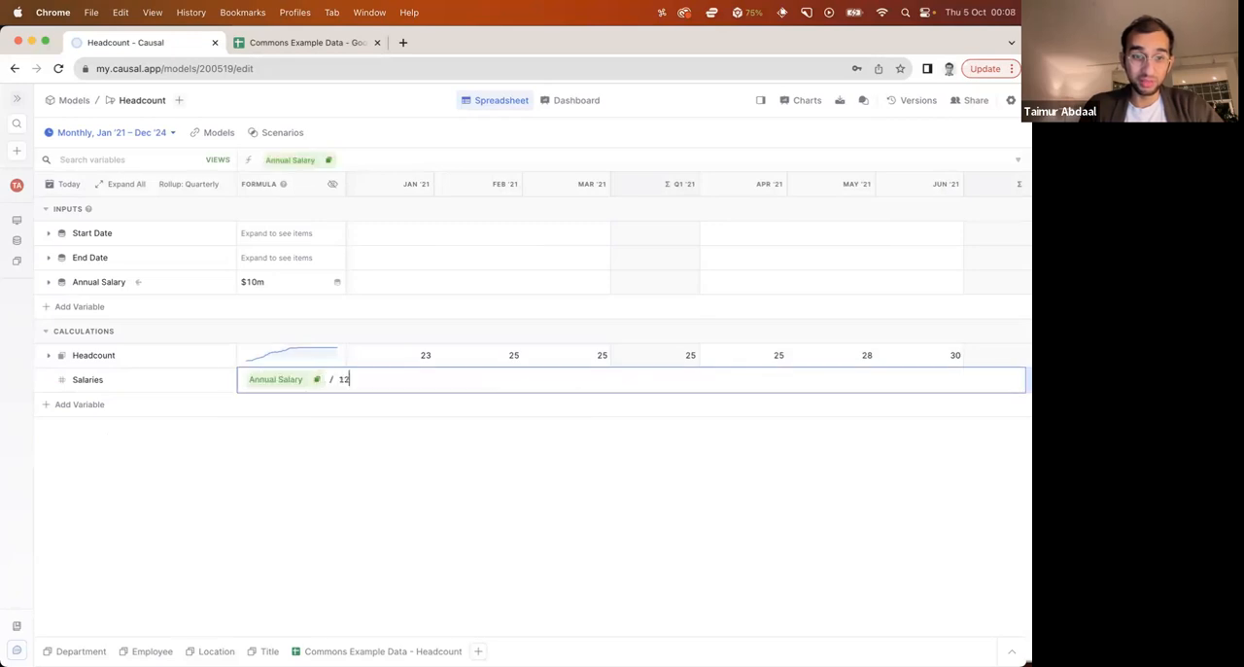
text(head)
key(Return)
text(*)
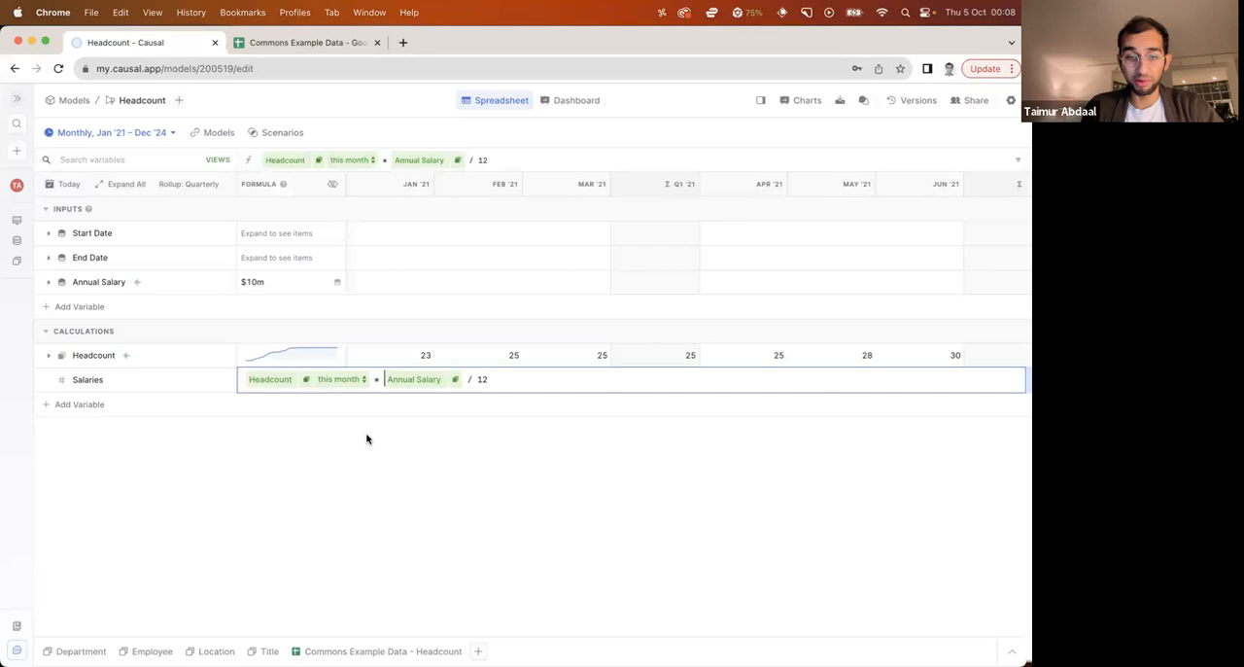
key(Return)
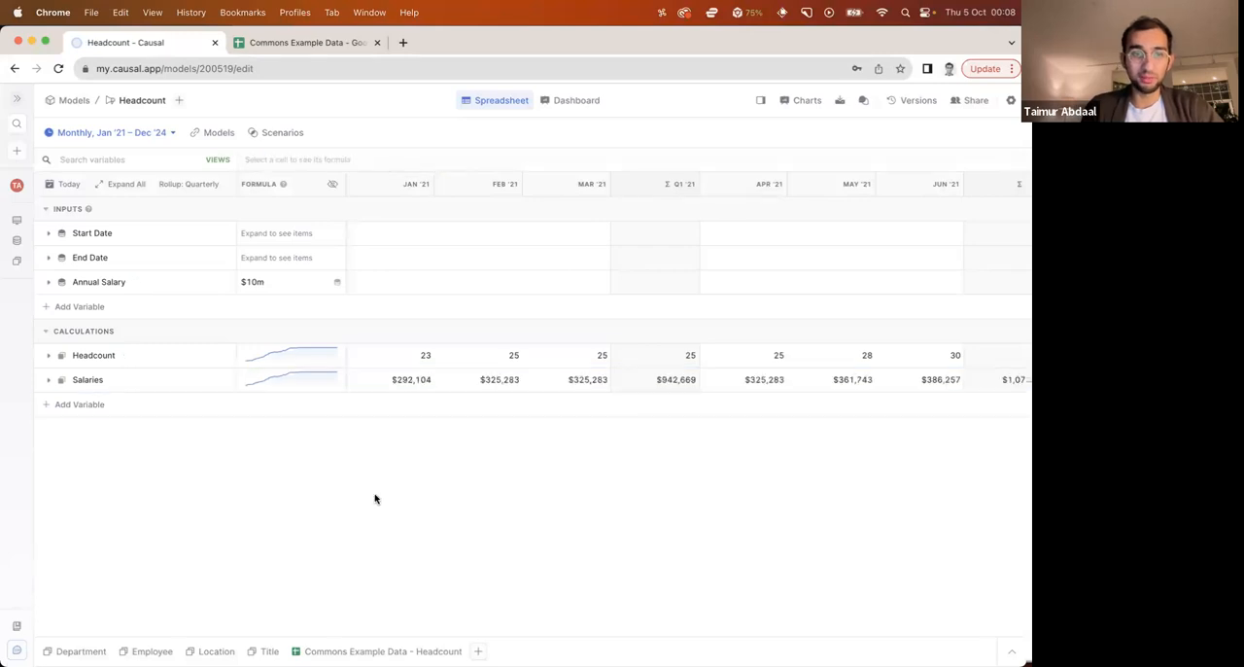
Expand Salaries to examine each employee's monthly and quarterly amounts and the monthly totals, and collapse it again
click(49, 381)
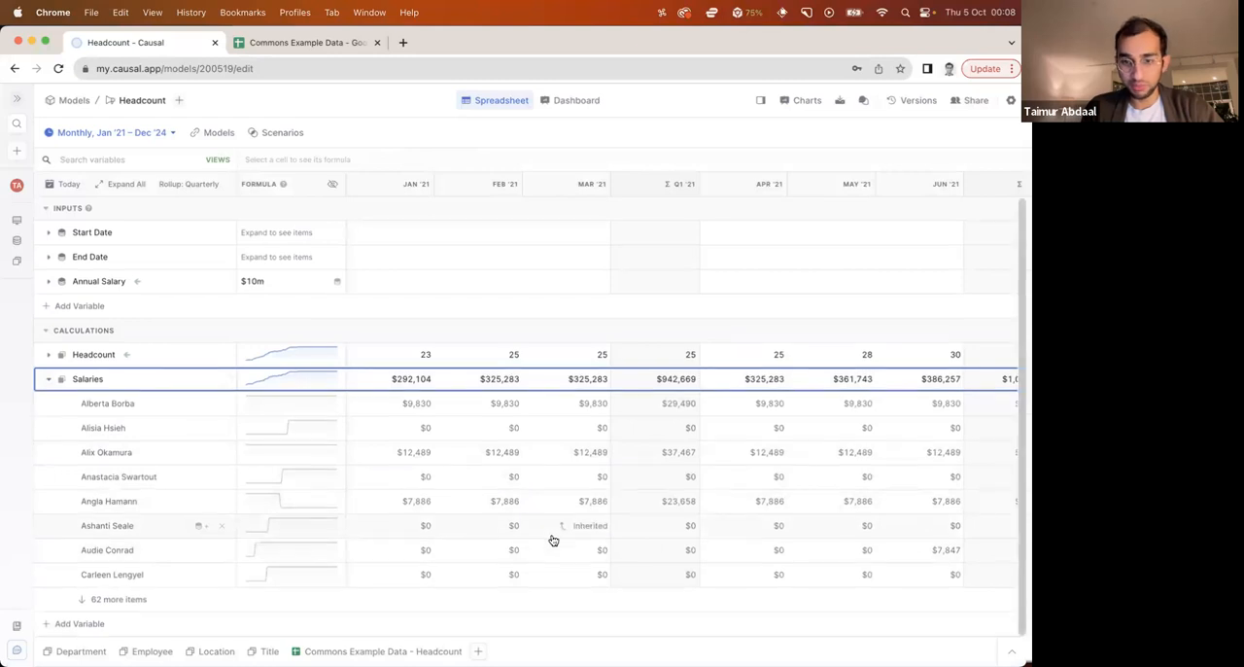
scroll(806, 538, right, 1)
scroll(805, 536, right, 5)
scroll(806, 534, right, 1)
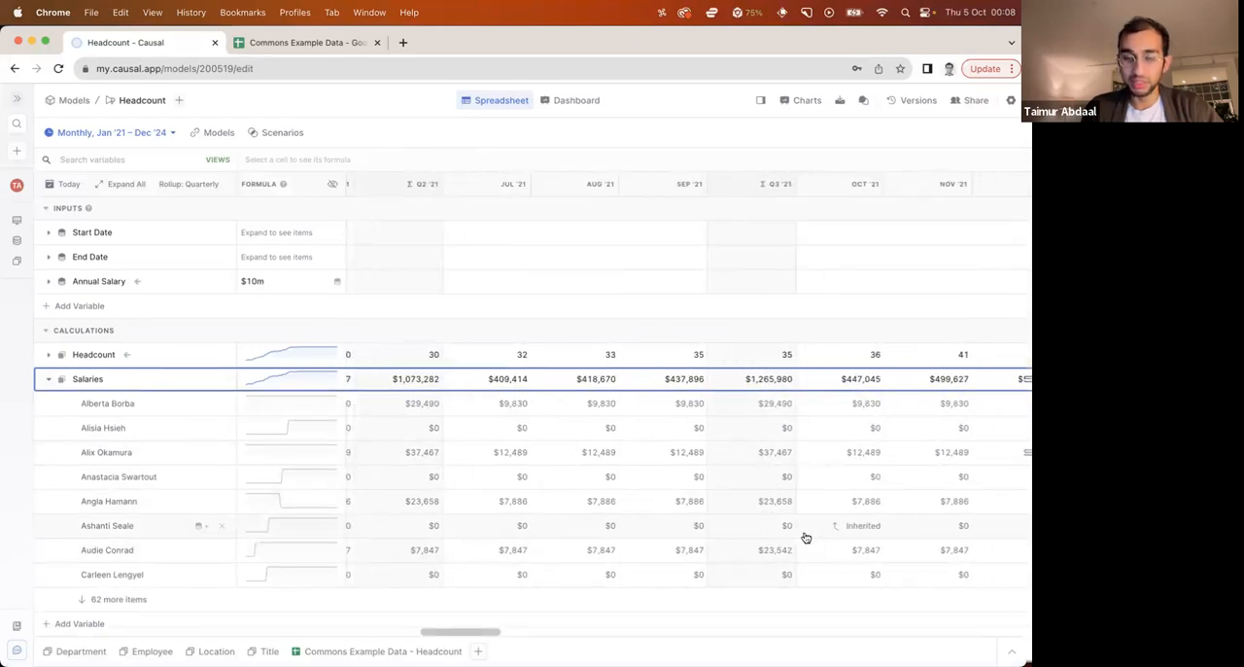
scroll(767, 532, left, 6)
click(401, 381)
click(490, 381)
click(598, 380)
click(49, 380)
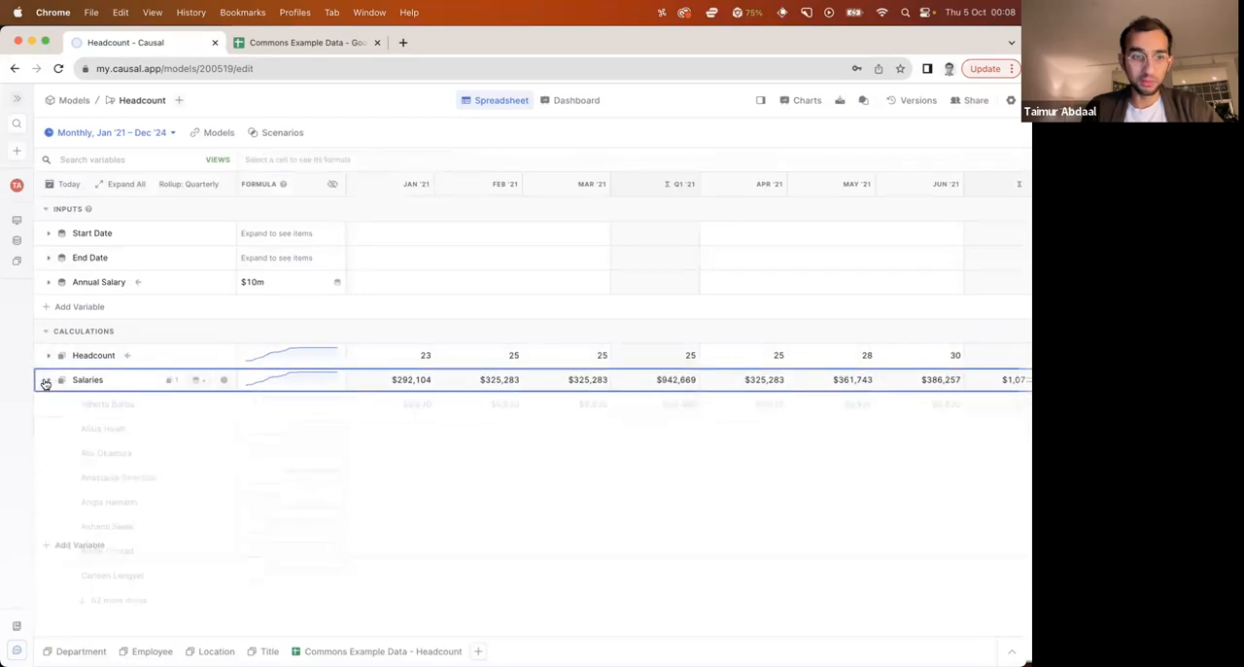
Add an Employment overheads variable to the inputs with a value of 20%
click(79, 307)
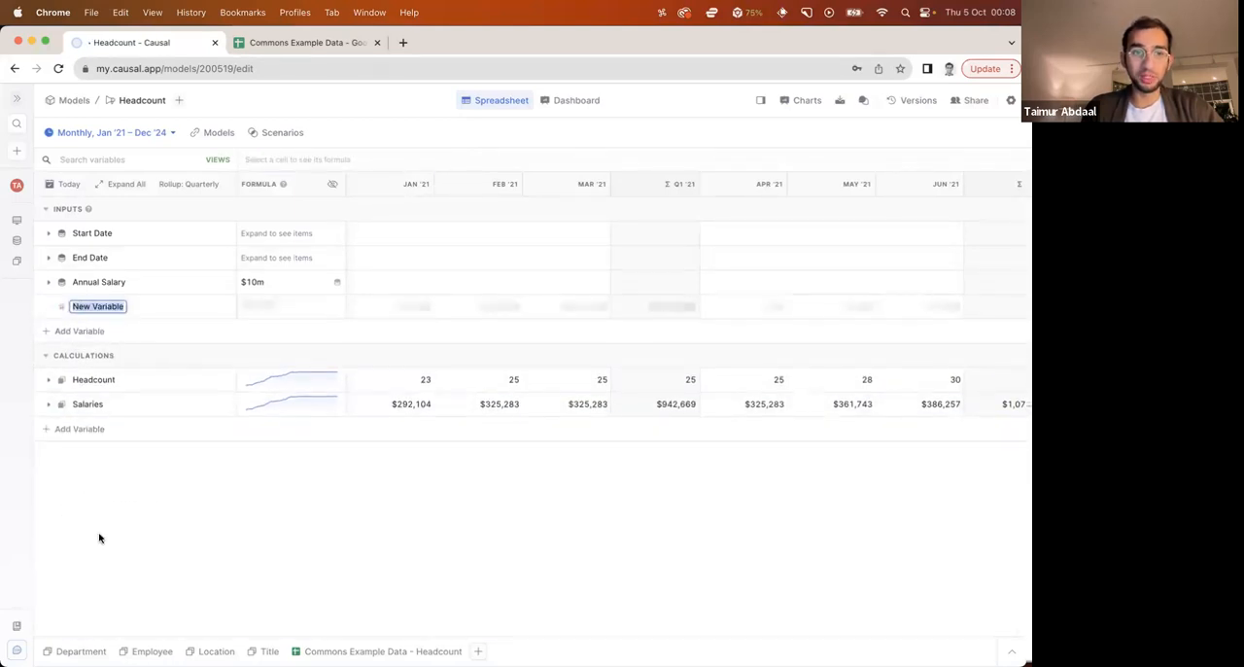
text(Overheads)
key(alt+BackSpace)
text(Empoyoyment overheads)
key(Tab)
text(20%)
key(Return)
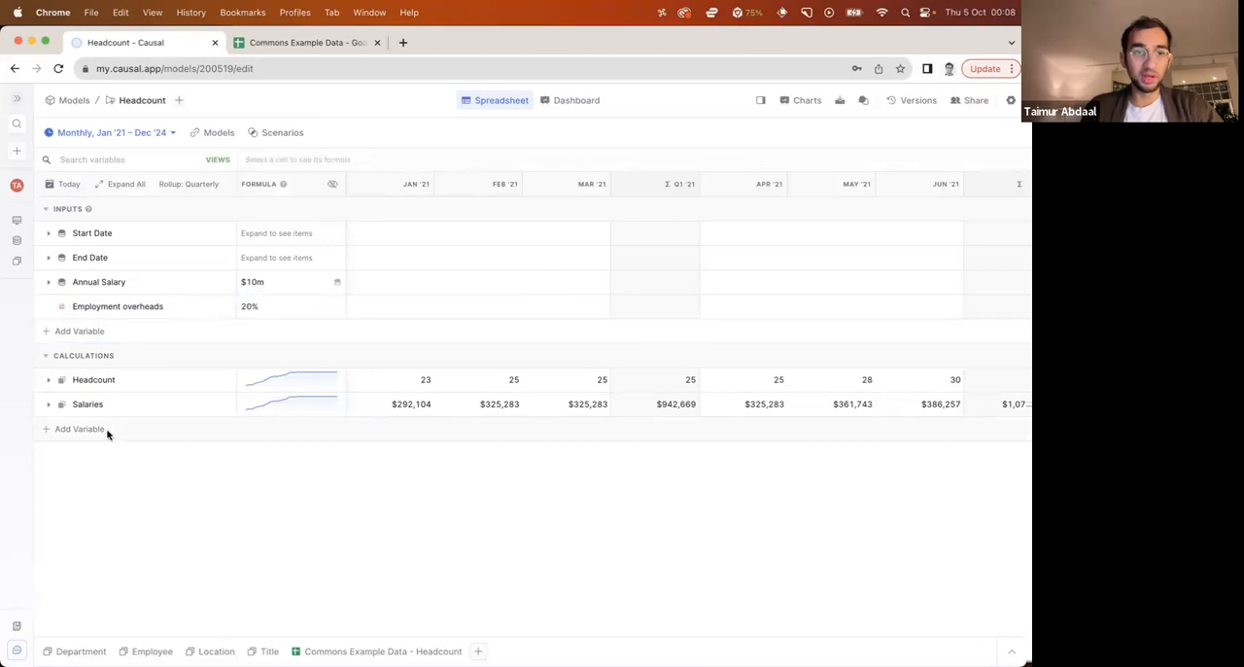
Add an Overheads variable to the calculations with the formula Salaries this month * Employment overheads
click(87, 429)
text(Overheads)
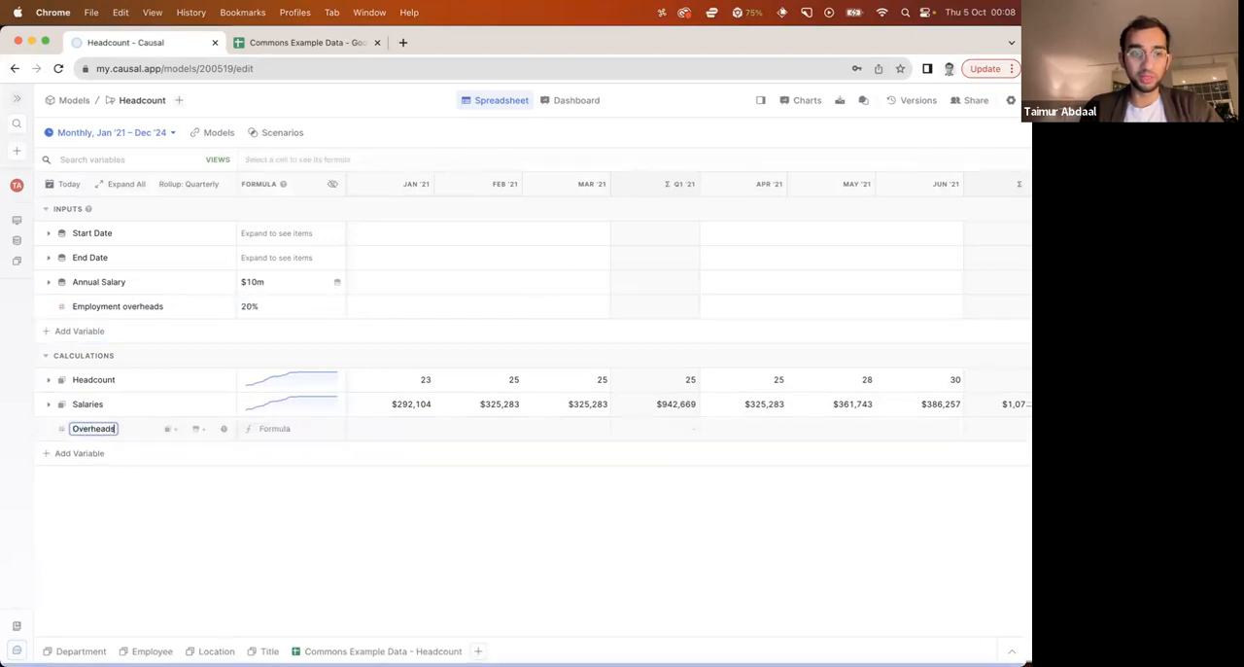
key(Tab)
text(sa)
key(Return)
text(*)
click(97, 317)
key(Return)
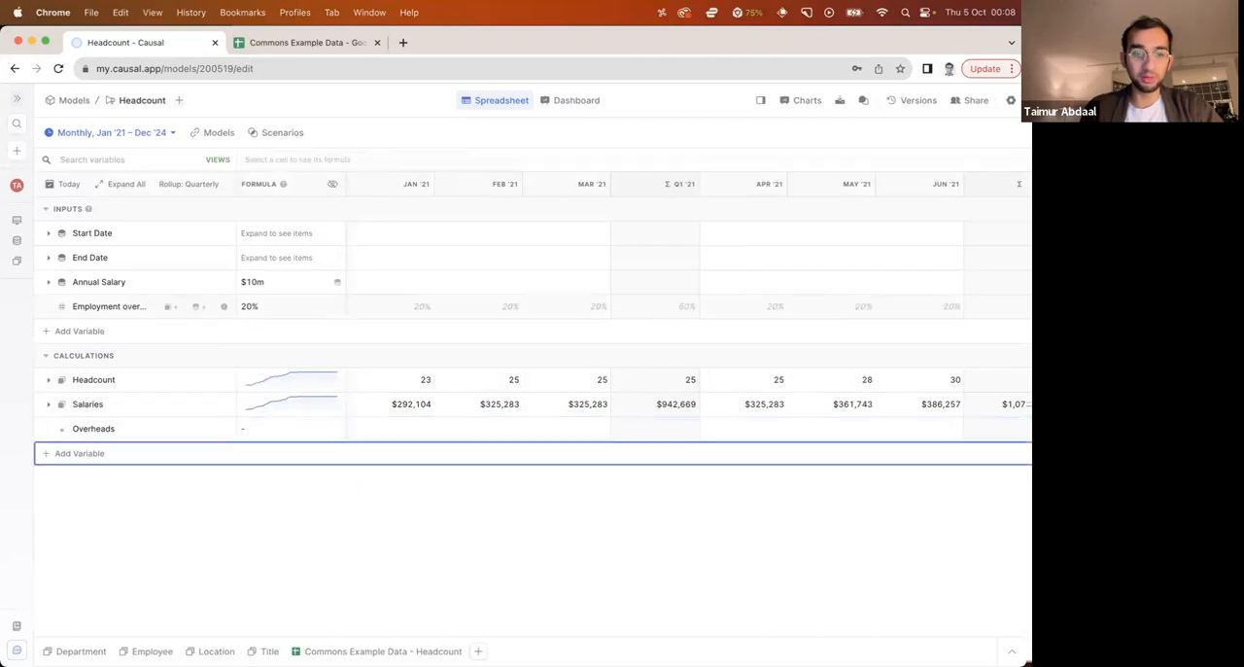
Add a Total payroll cost variable to the calculations with the formula Salaries this month + Overheads this month
click(89, 452)
text(Total)
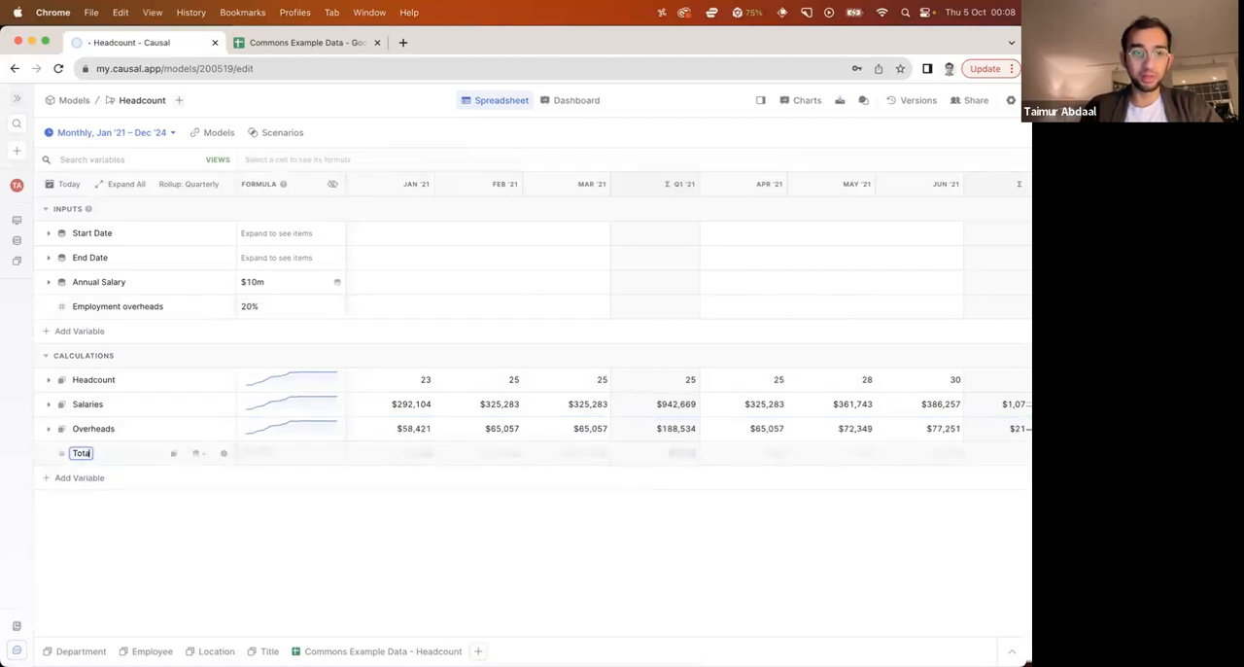
text( payroll cost)
key(Tab)
text(salar)
key(Return)
text(+ over)
key(Return)
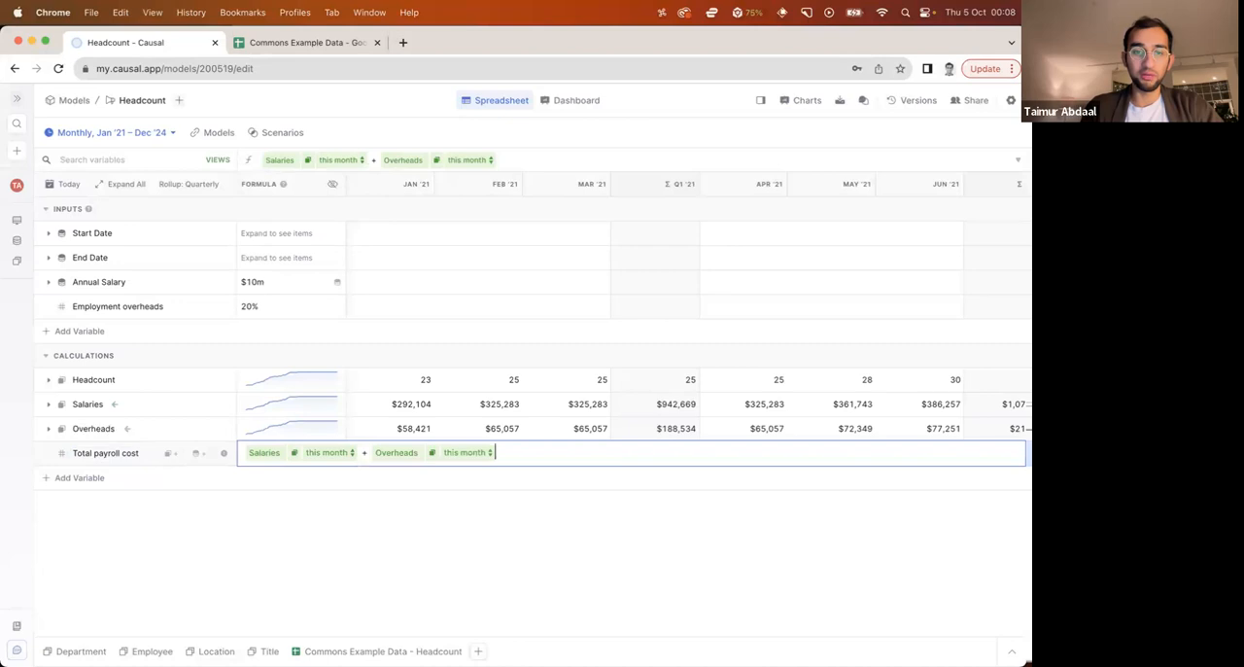
key(Return)
Show the formulas of all variables to review them, and return to the monthly values
click(332, 185)
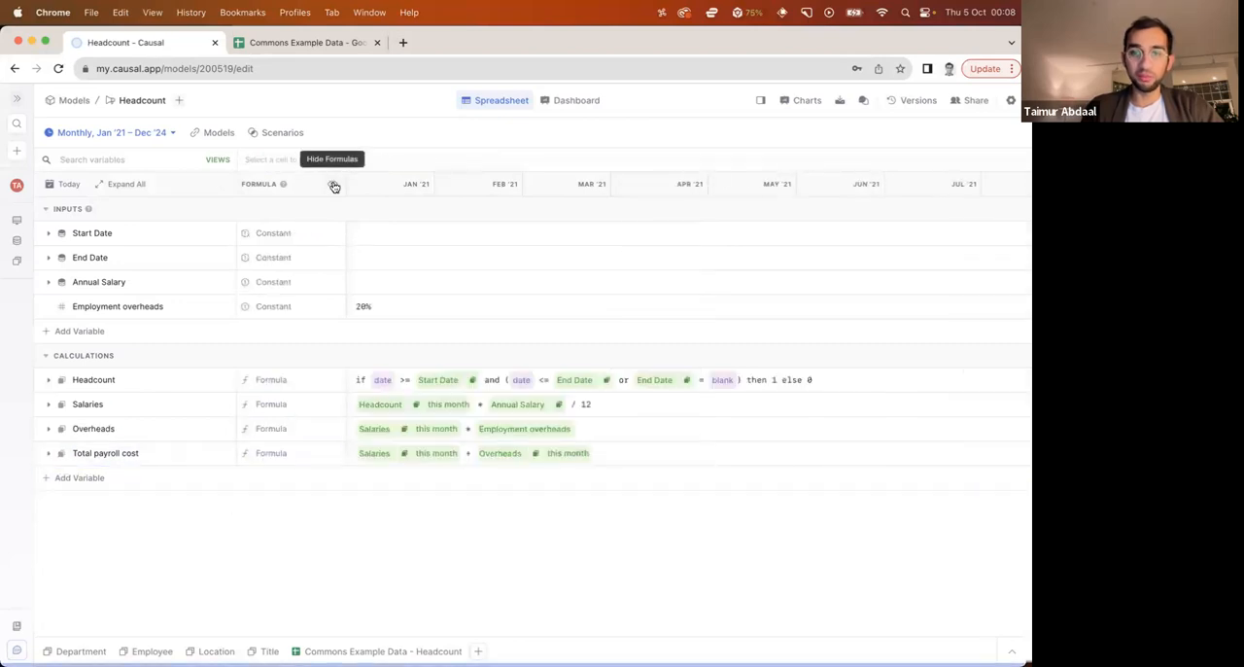
click(334, 185)
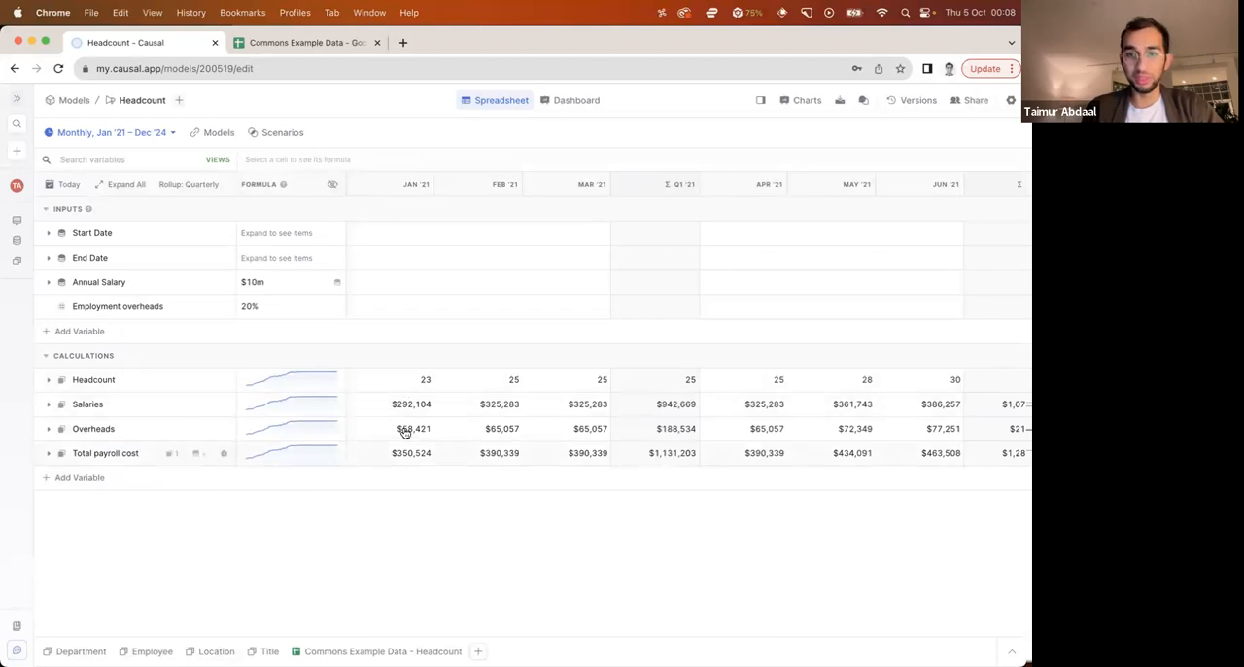
scroll(398, 430, right, 15)
scroll(386, 432, left, 15)
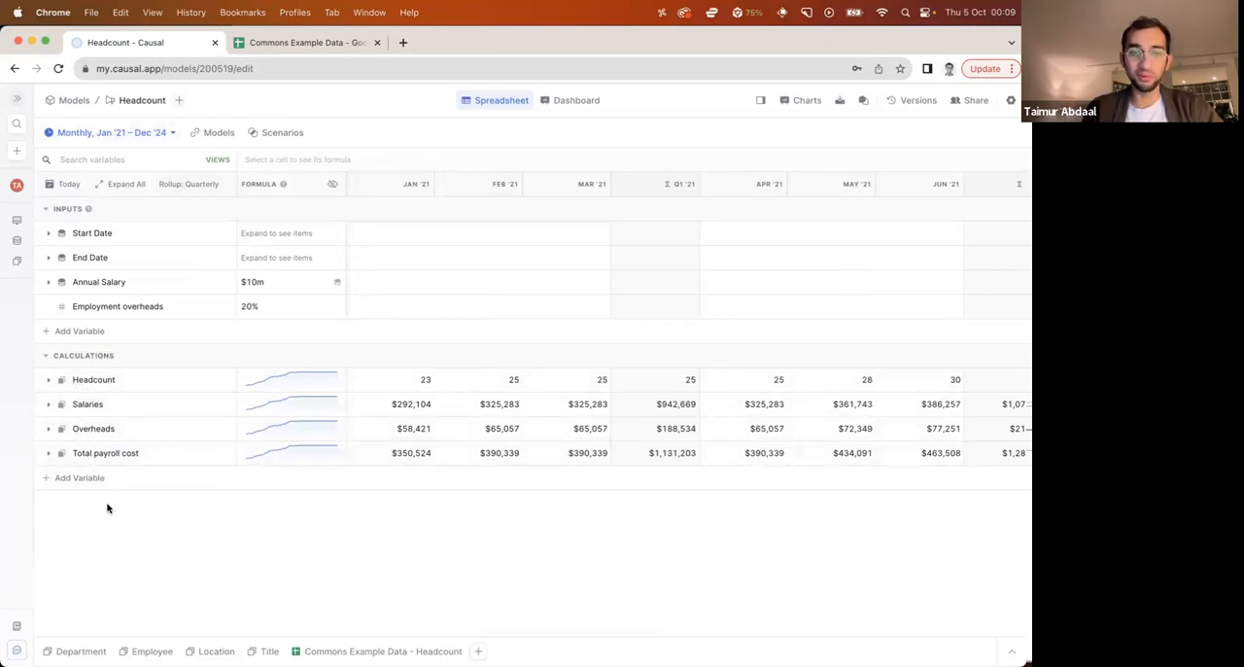
click(334, 185)
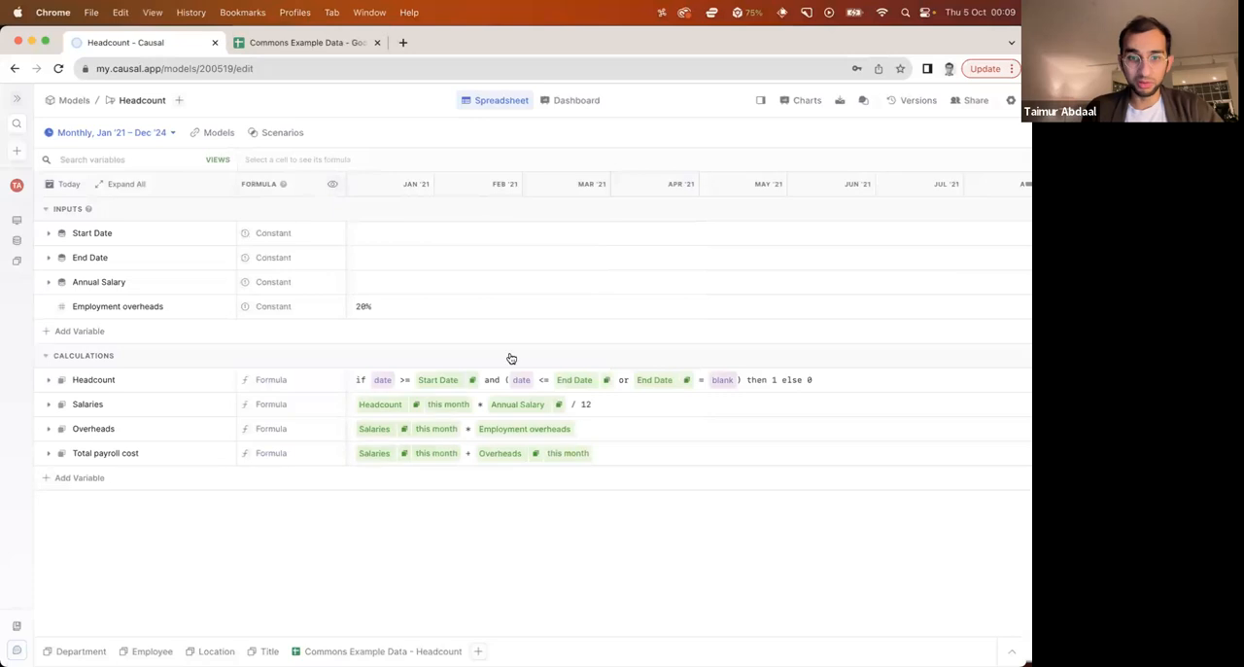
click(334, 185)
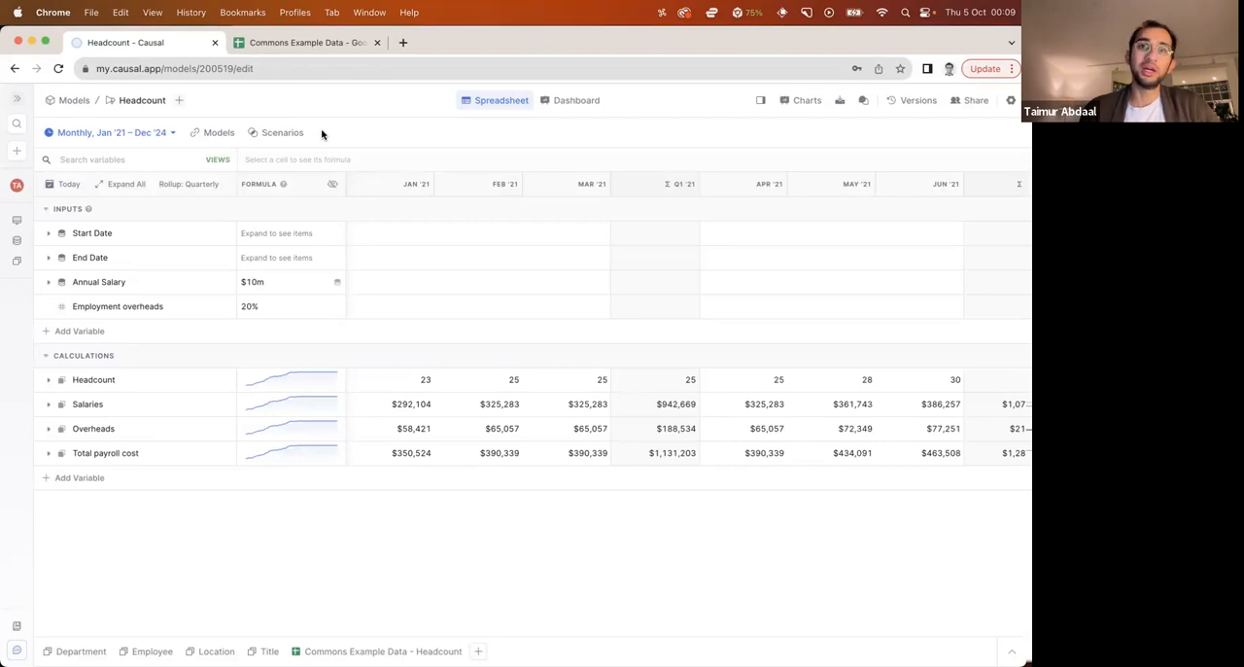
Examine the granularity options of the model's time dimension without changing them
click(164, 133)
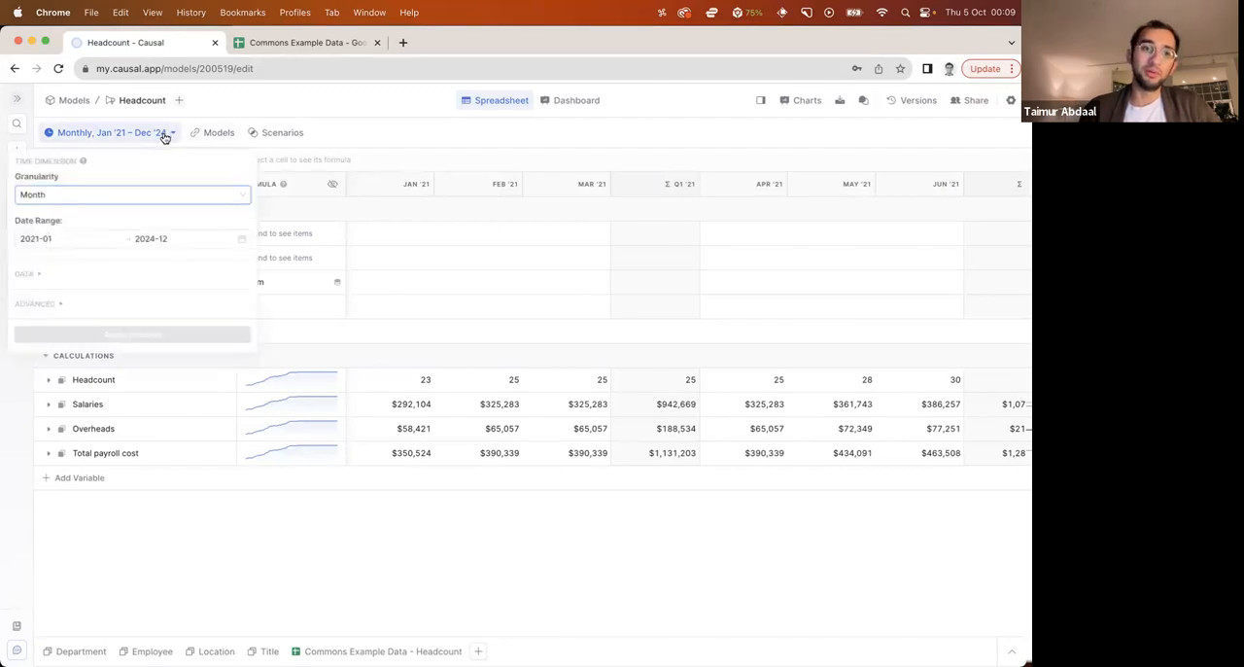
click(74, 194)
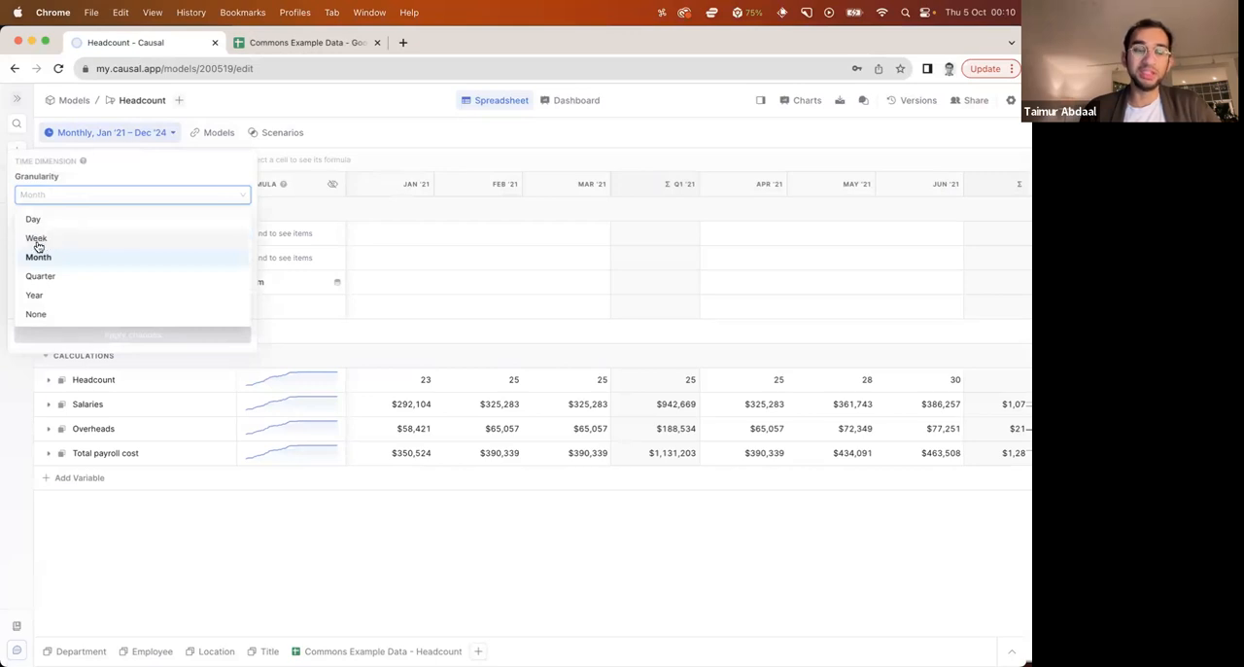
click(329, 131)
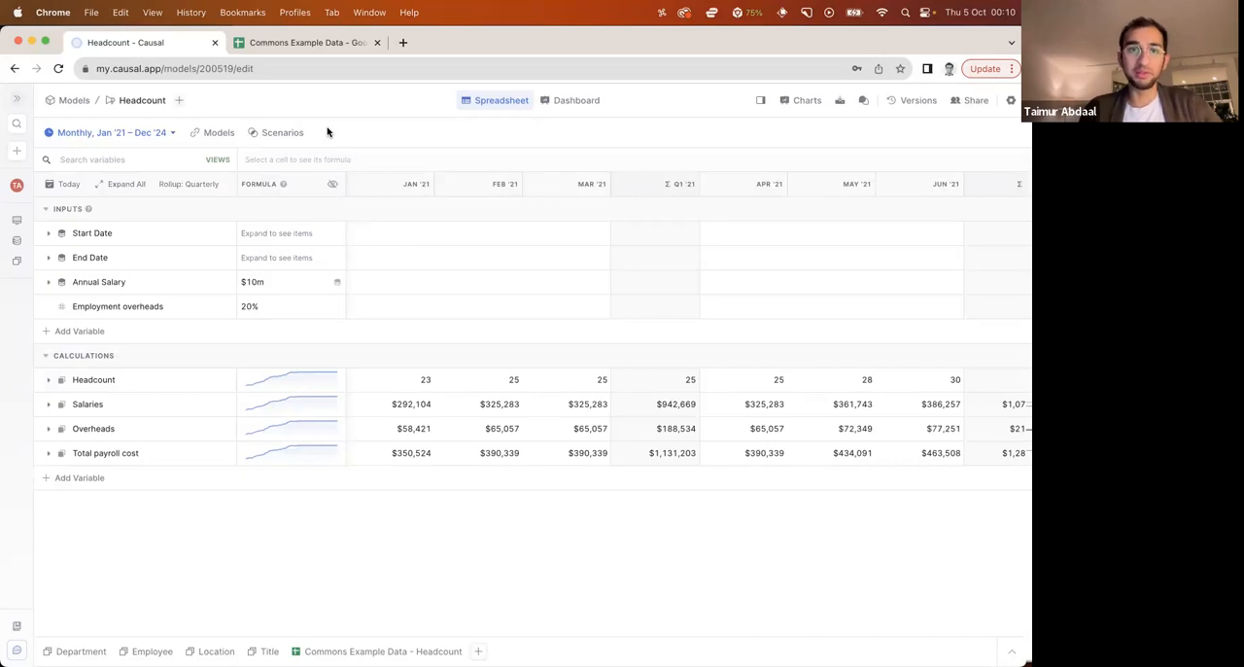
click(140, 134)
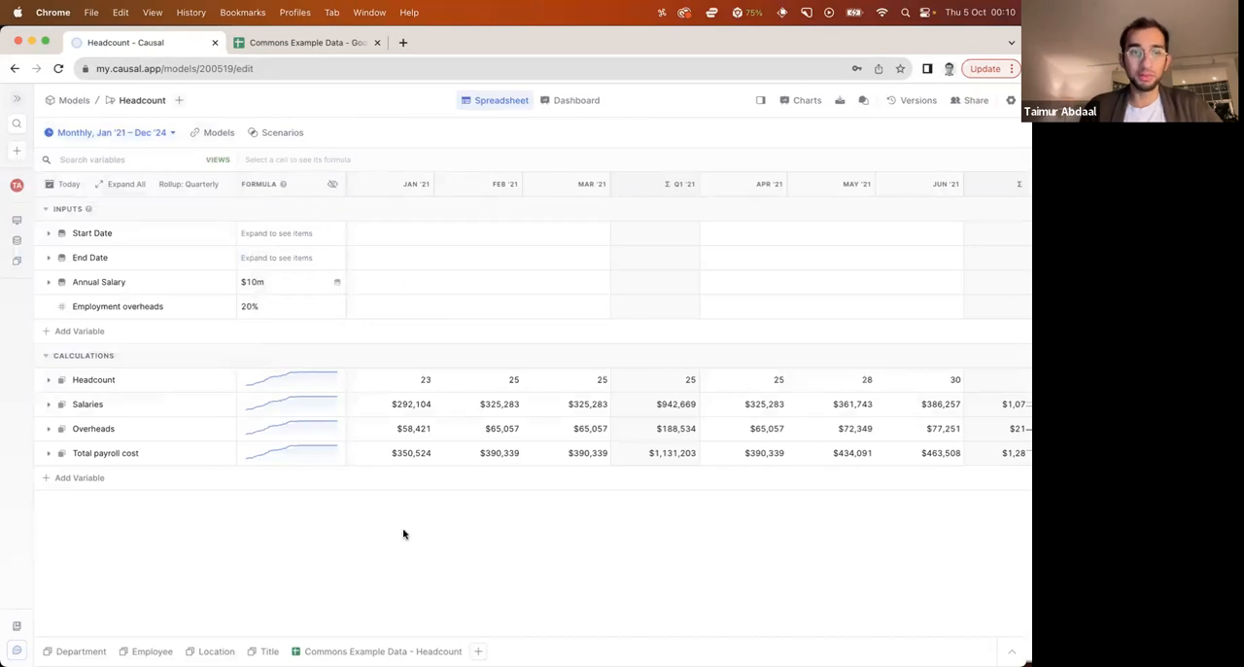
Add a new section named Department-Level below the Calculations section
click(46, 380)
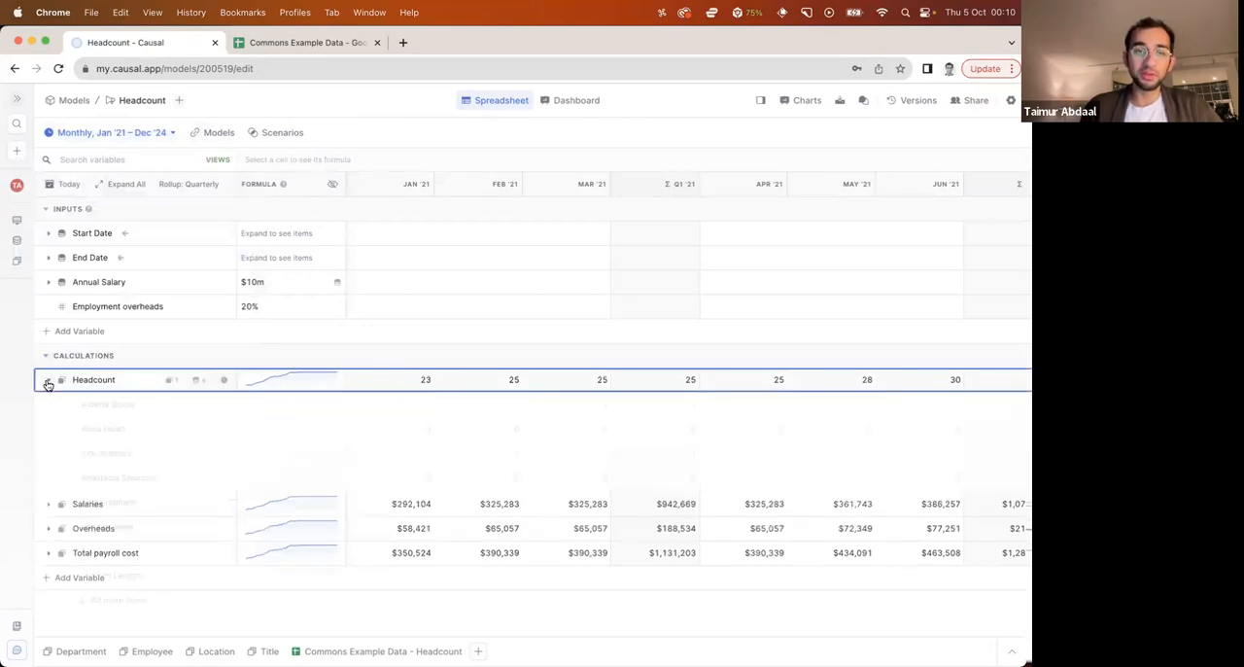
click(46, 380)
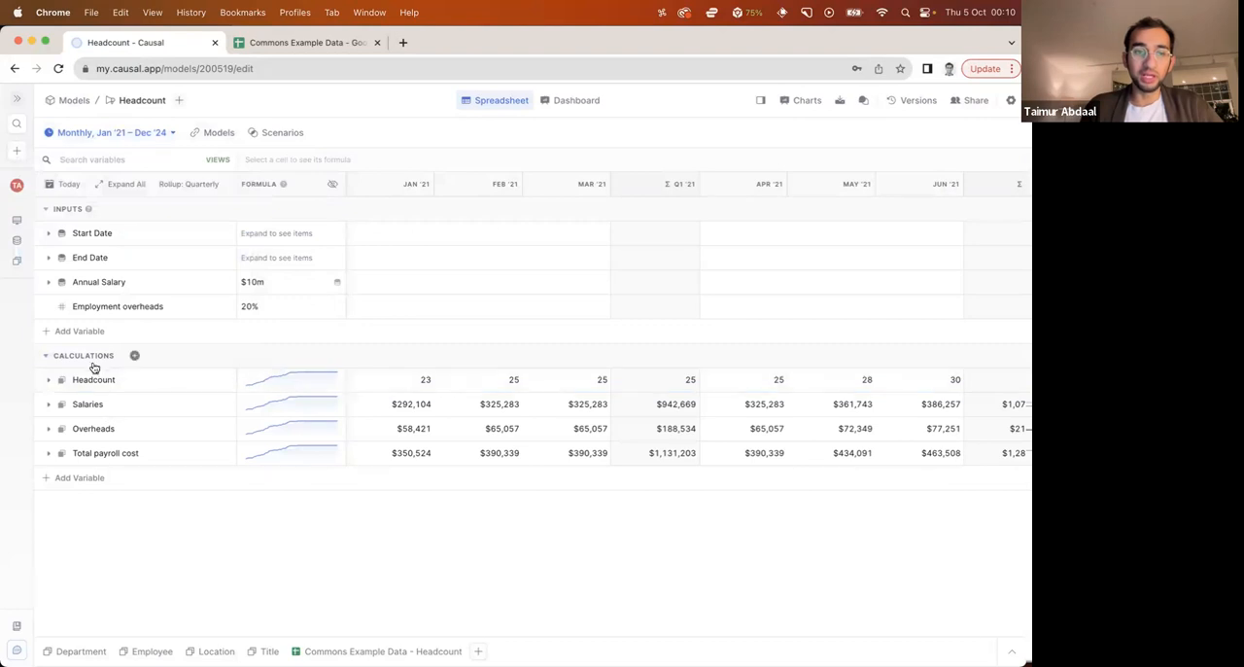
click(133, 358)
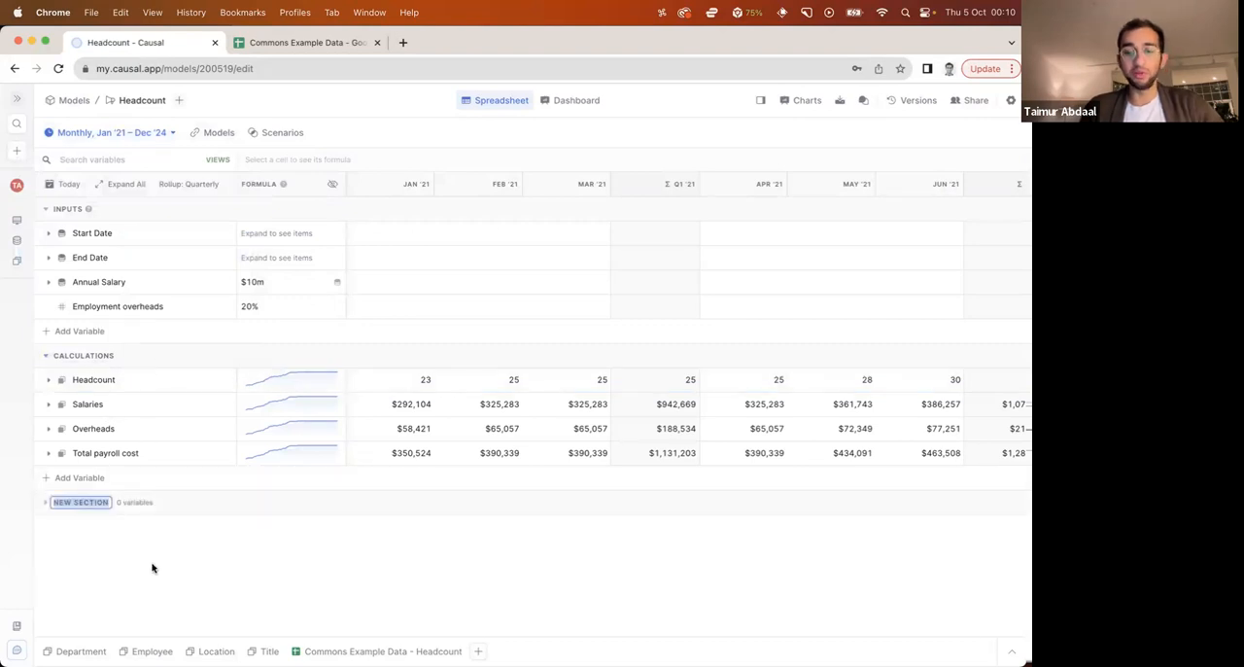
text(Department)
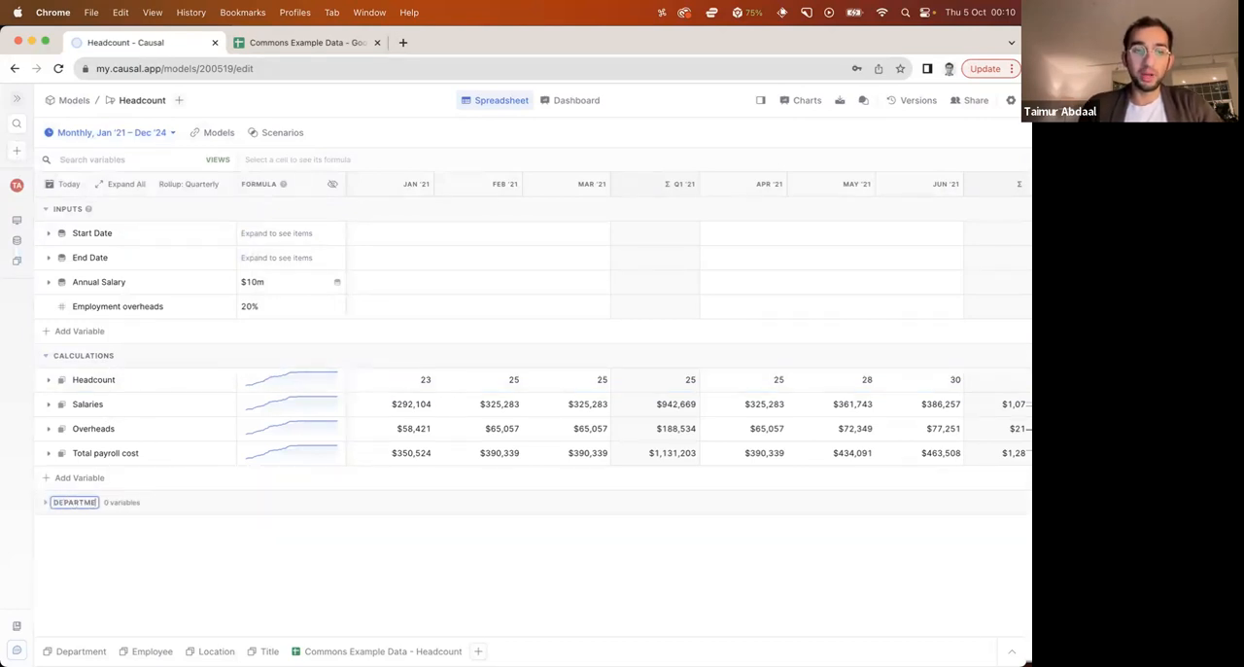
text(-Level)
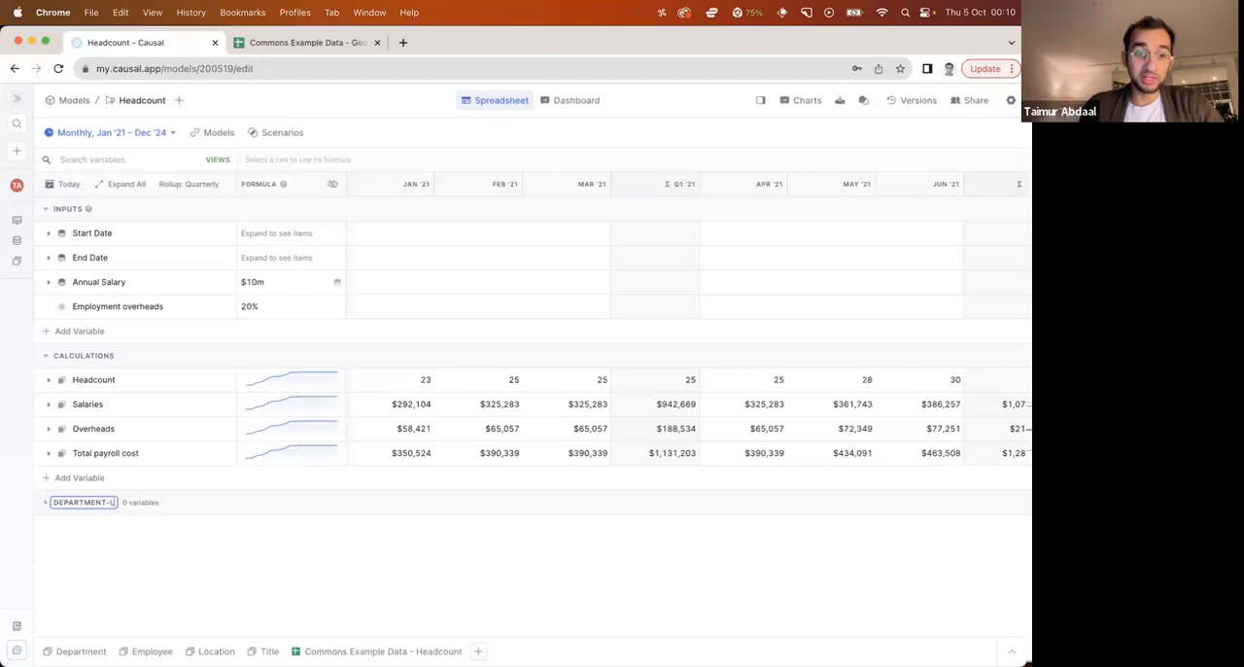
key(Return)
click(278, 511)
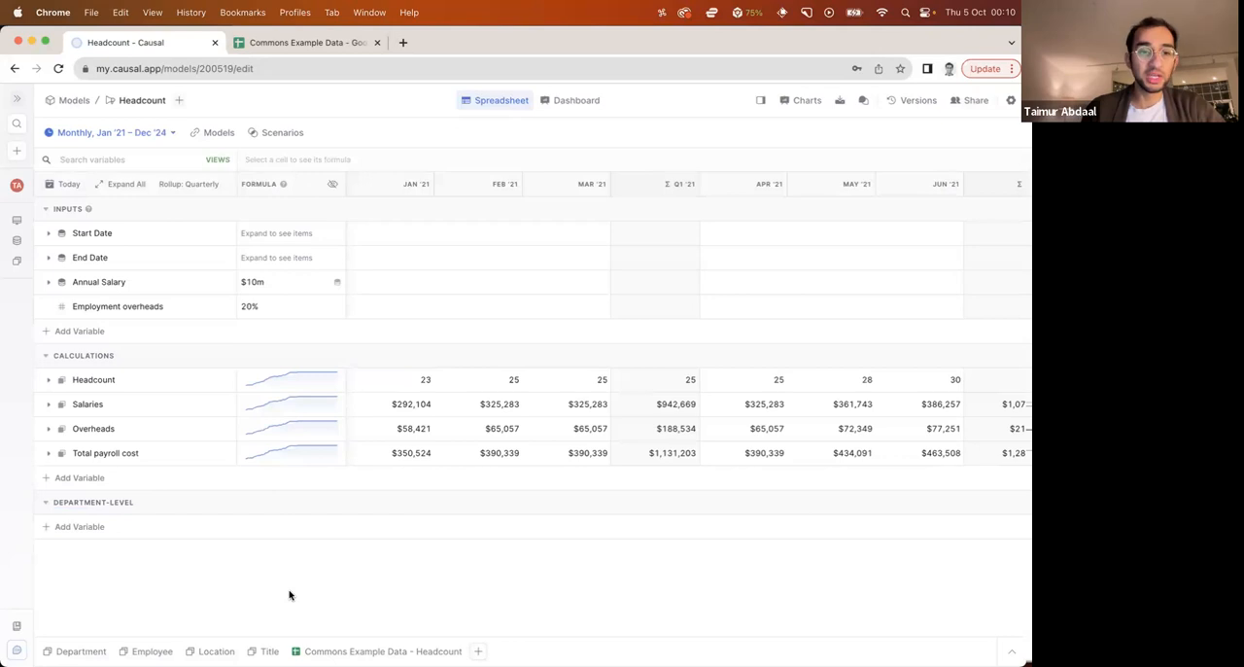
Add a variable named Headcount by Department to the Department-Level section
click(64, 526)
text(Hea)
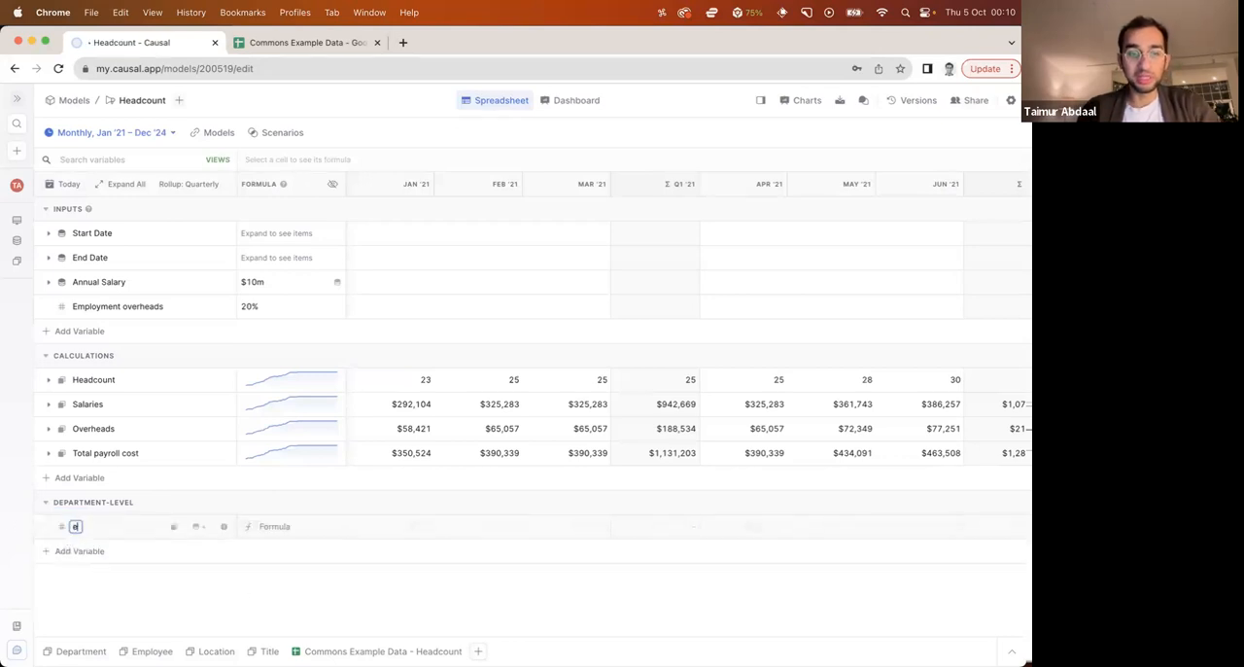
text(dcount by Department)
key(Tab)
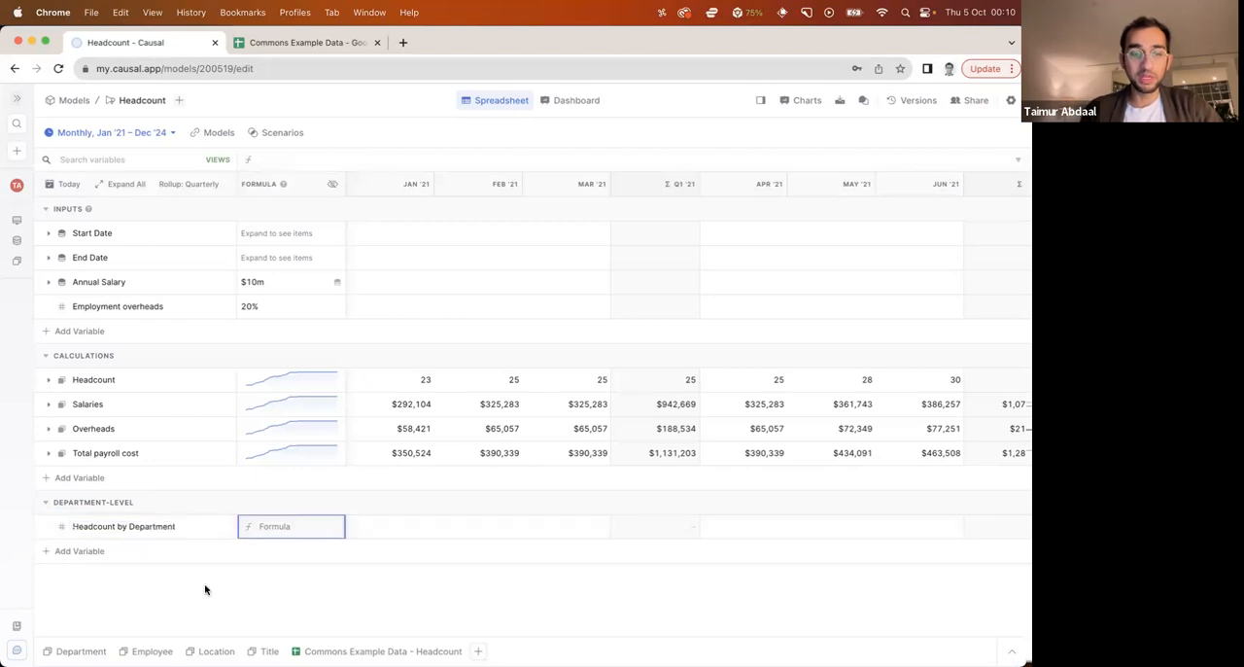
Set the formula of Headcount by Department to Headcount this month grouped by Department, and check its breakdown per department
text(headc)
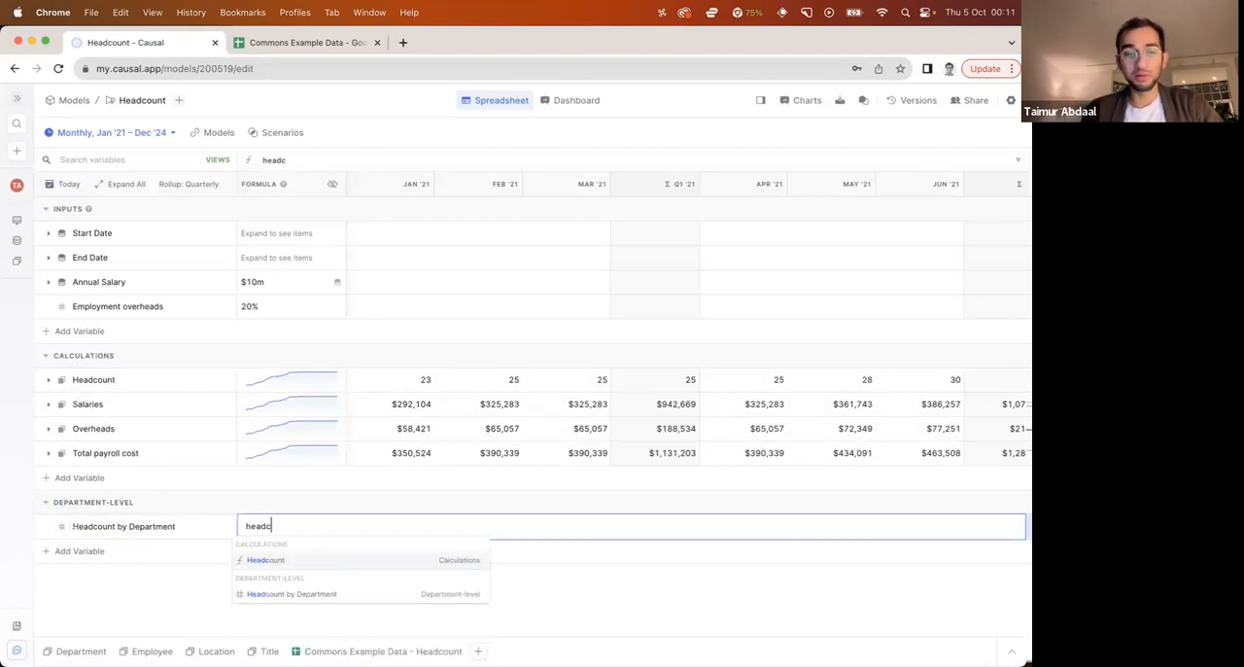
key(Return)
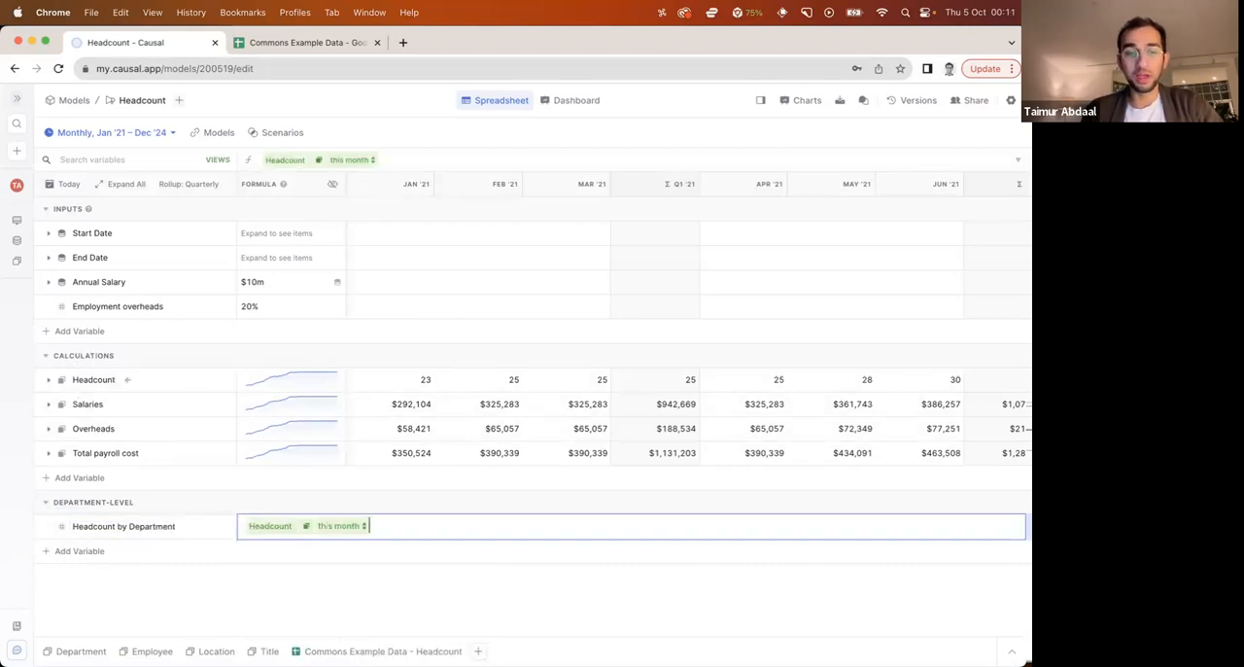
click(307, 528)
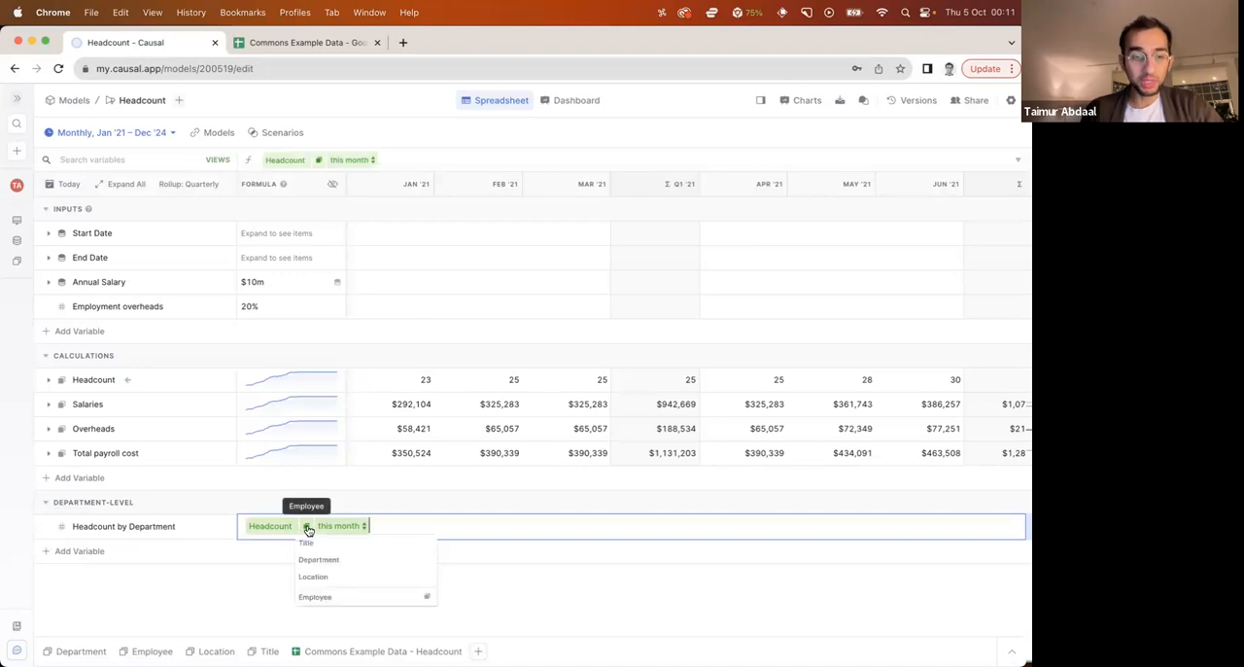
mouse_move(309, 583)
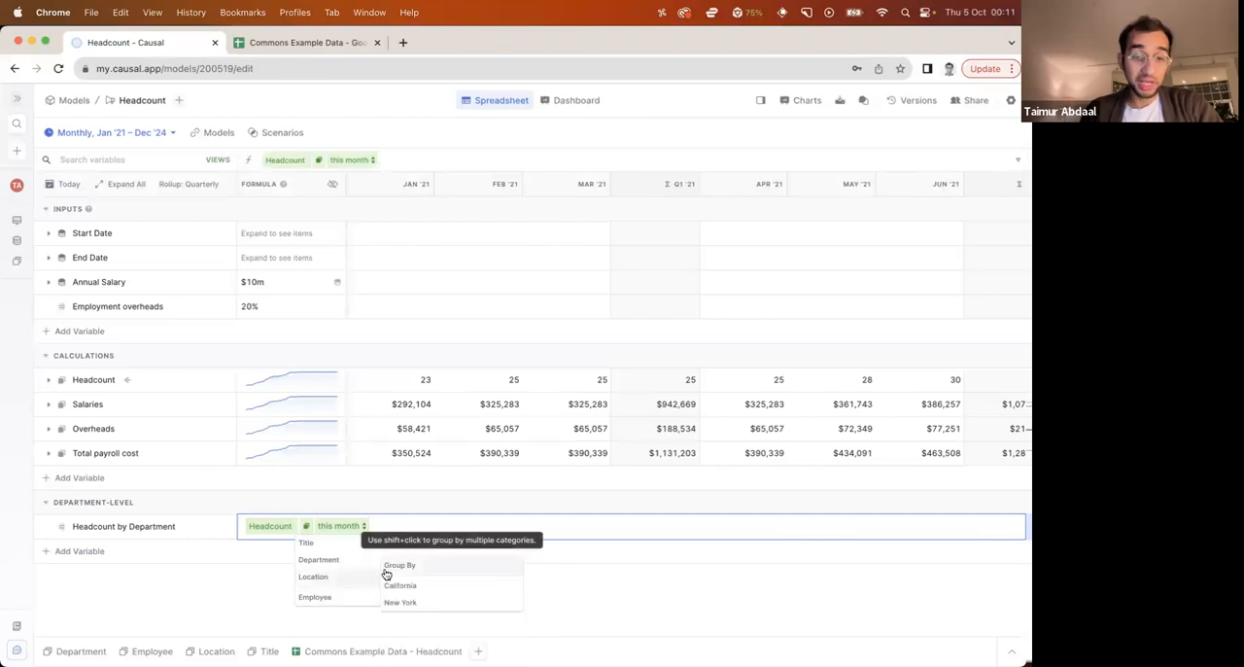
mouse_move(336, 545)
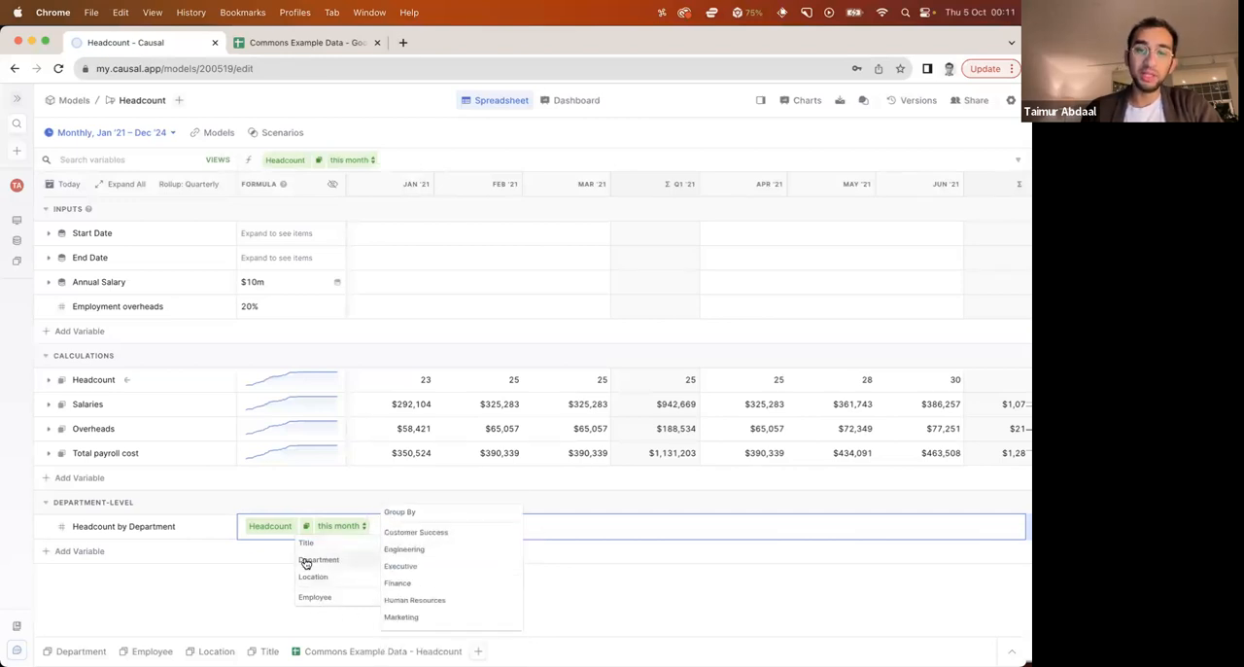
click(409, 517)
key(Return)
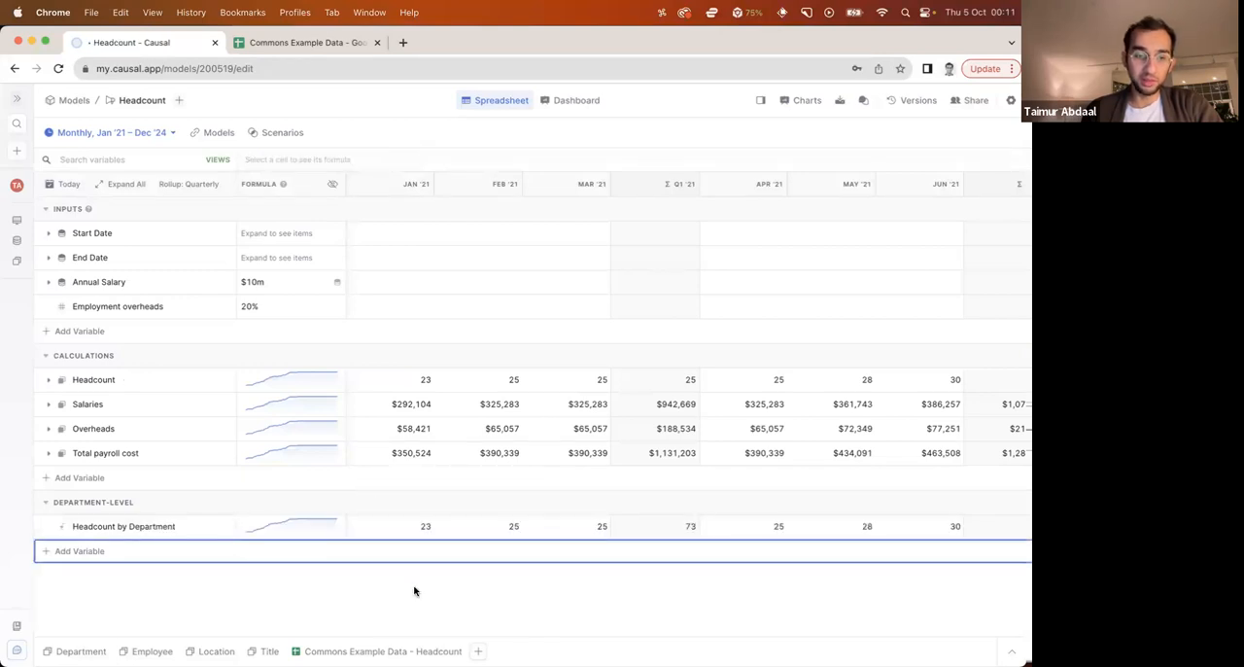
click(49, 526)
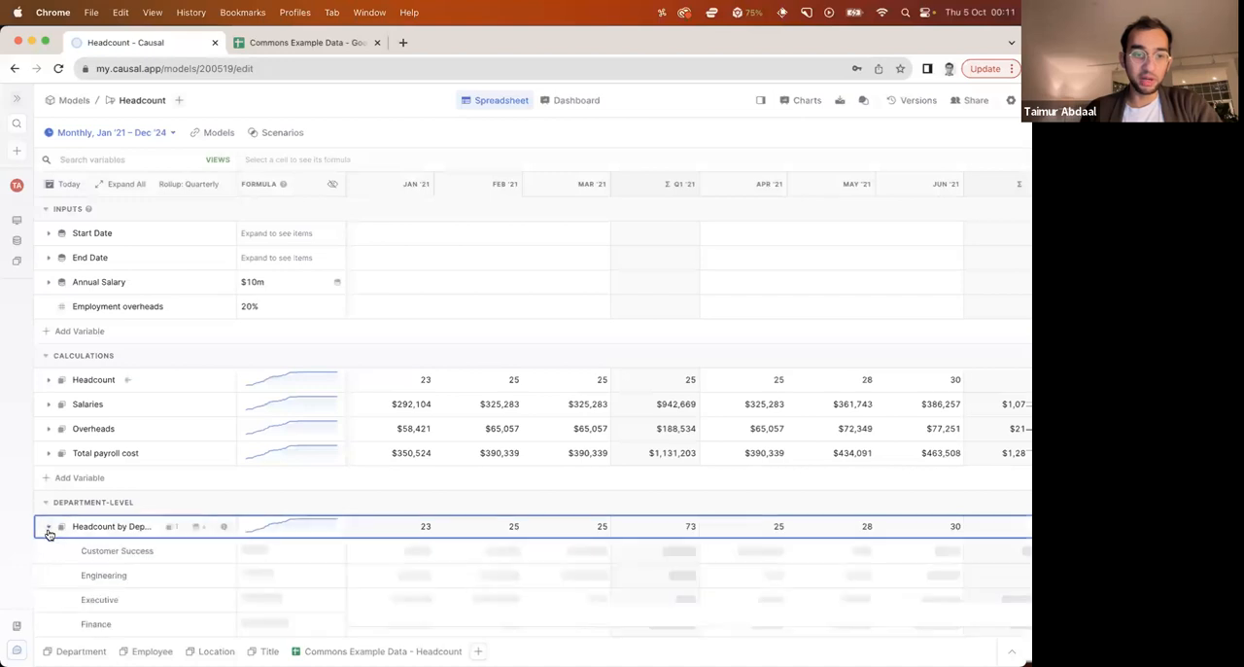
click(476, 144)
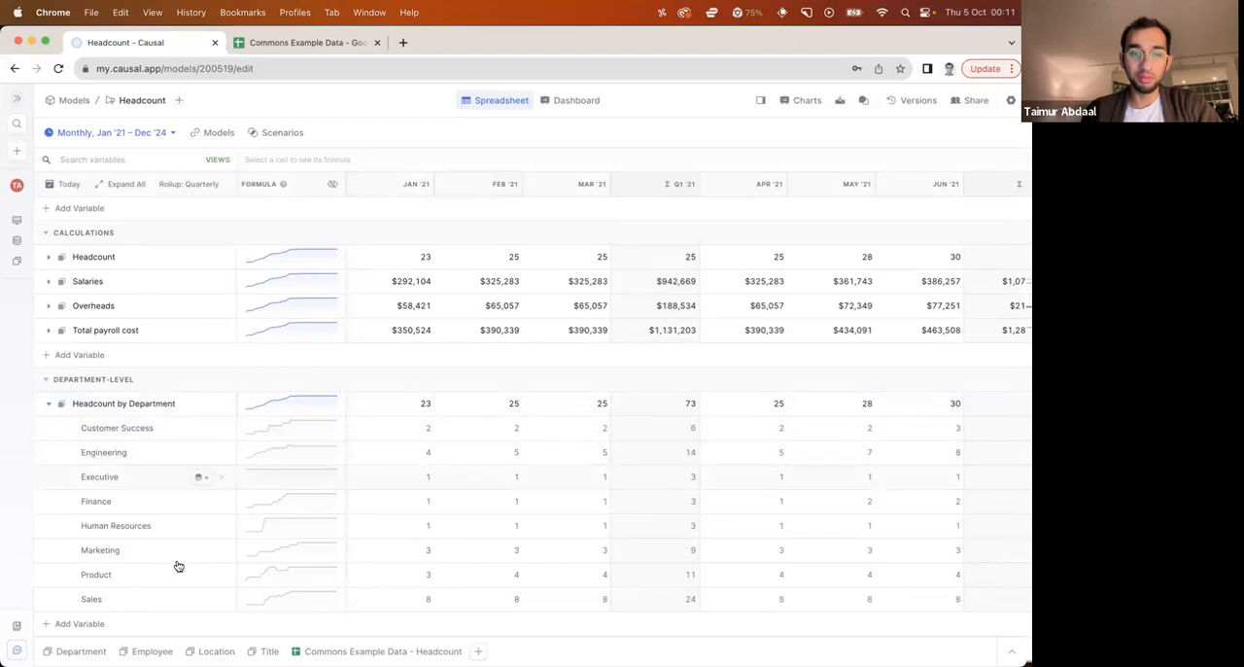
click(48, 403)
Add a second variable named Total payroll cost by Department to the Department-Level section
click(85, 552)
text(Total p)
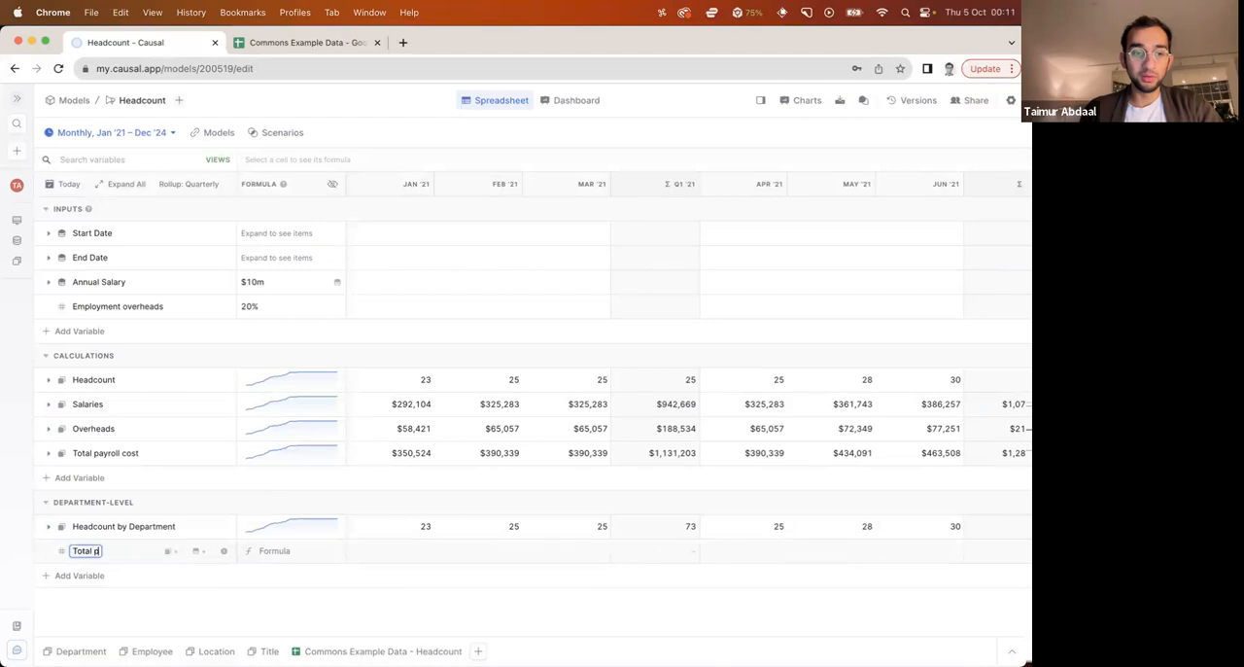
text(ayroll cost by Depa)
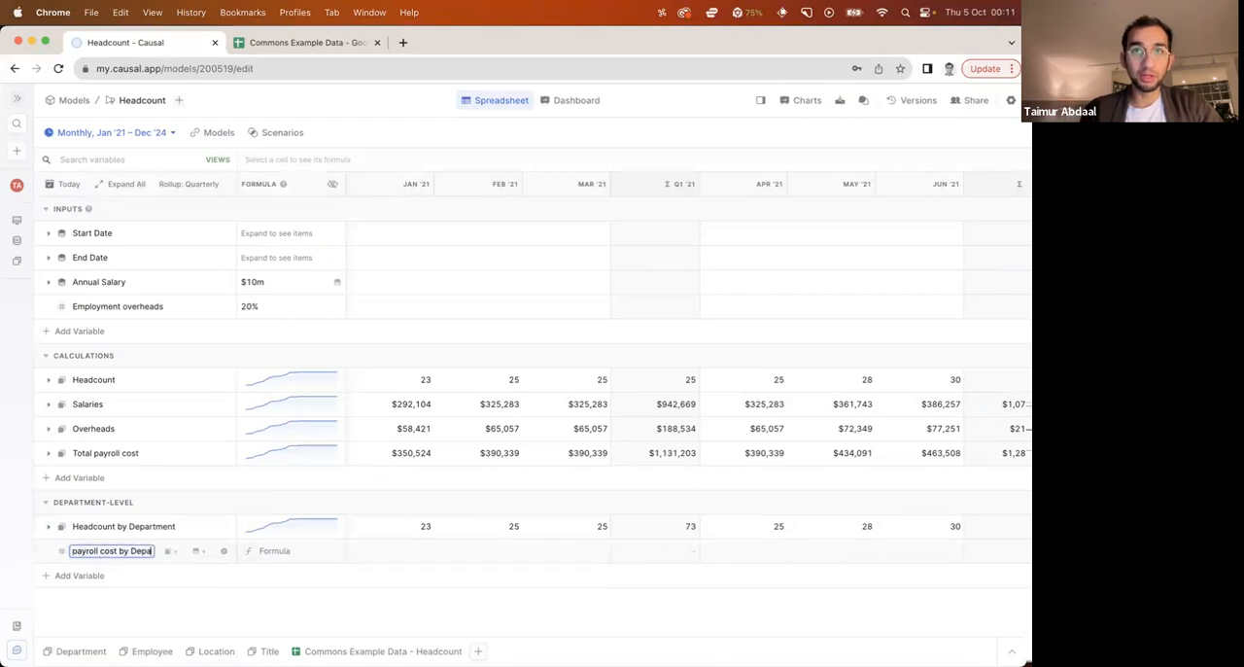
text(rtment)
key(Tab)
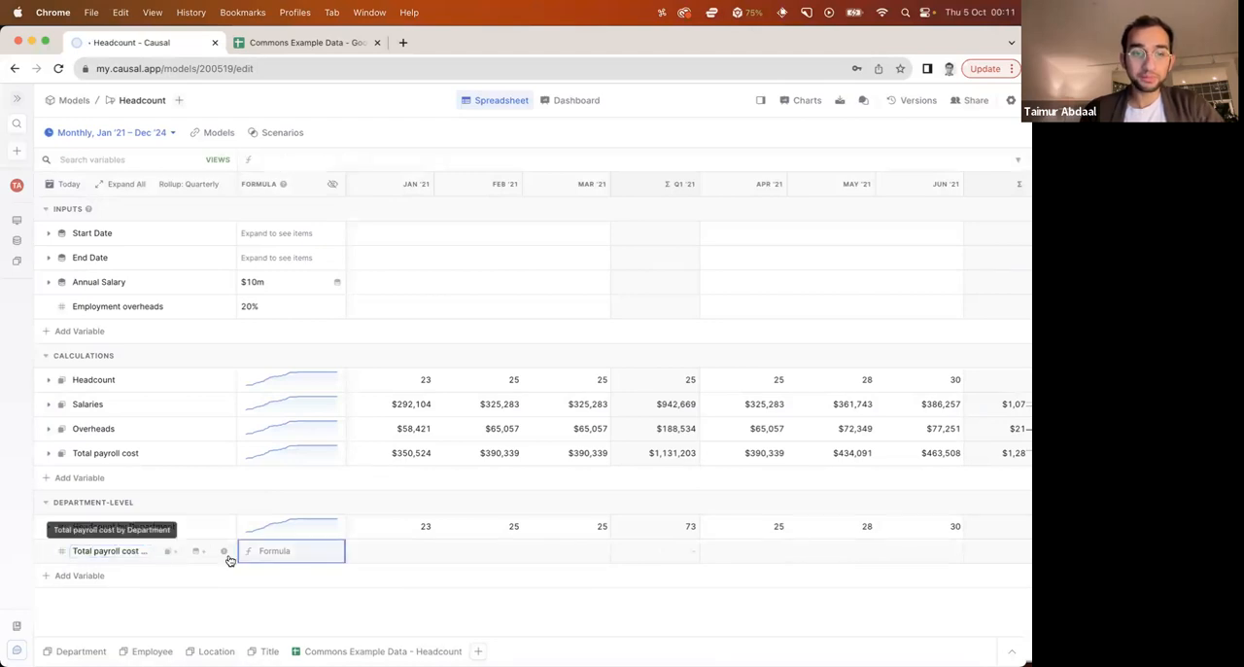
Set the formula of Total payroll cost by Department to Total payroll cost this month grouped by Department, and briefly check its breakdown
click(286, 556)
text(total)
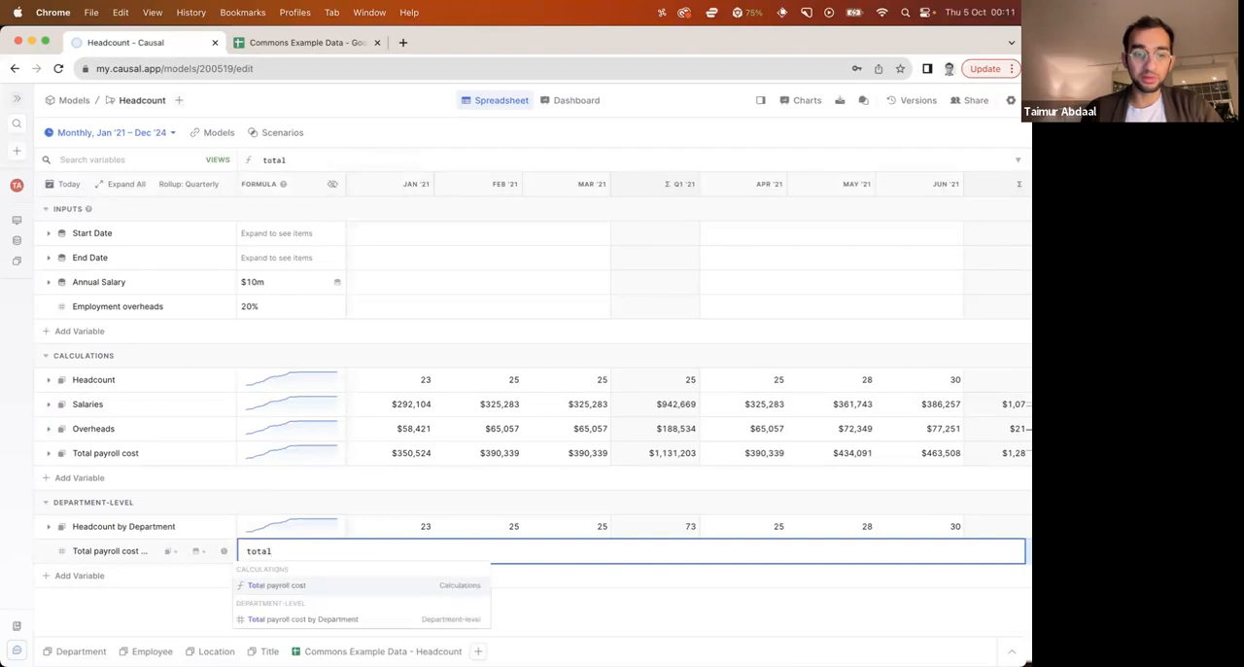
key(Return)
click(330, 550)
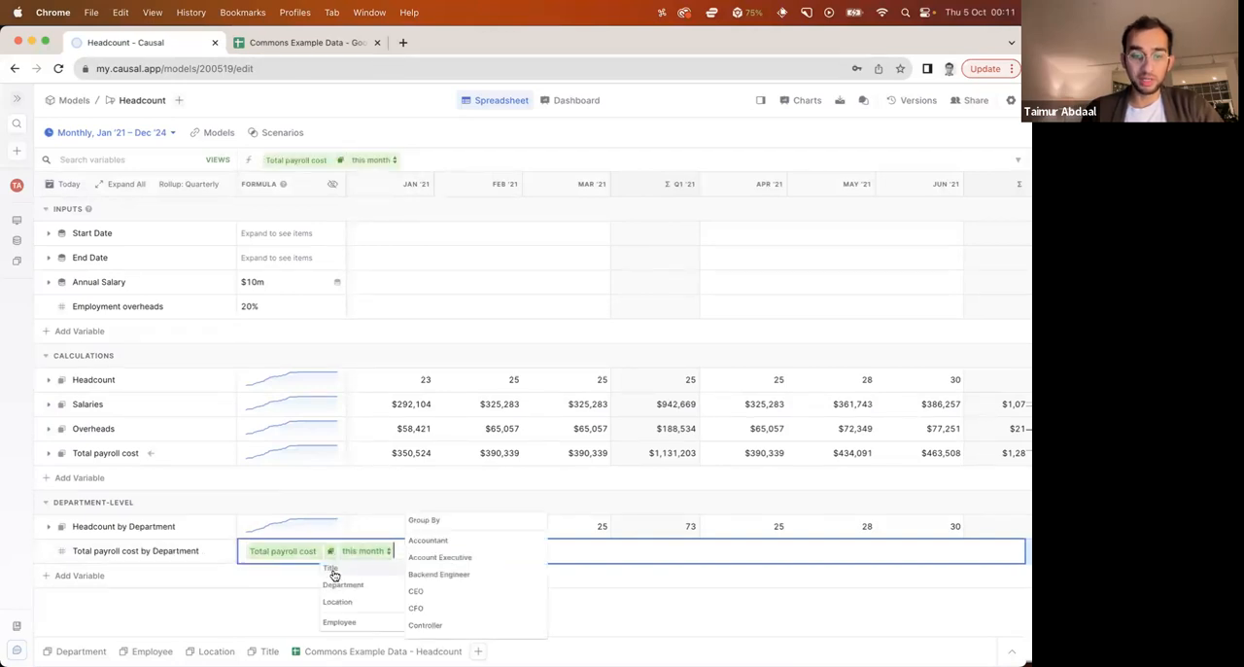
click(423, 537)
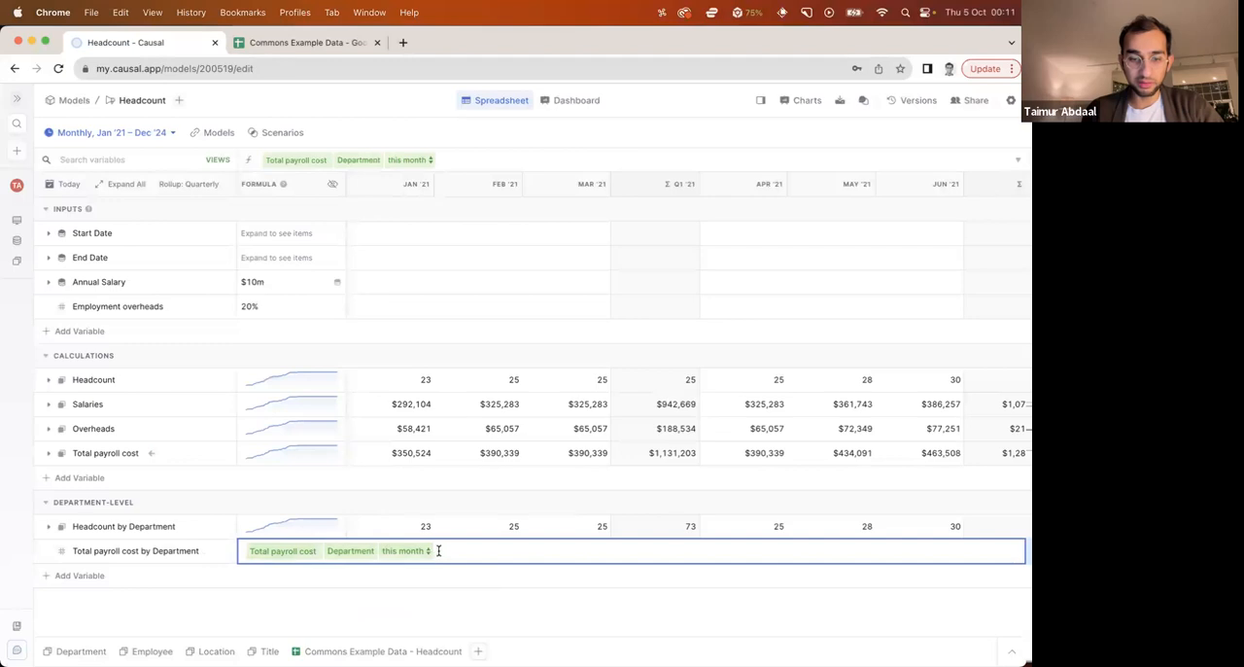
key(Return)
click(48, 552)
click(47, 449)
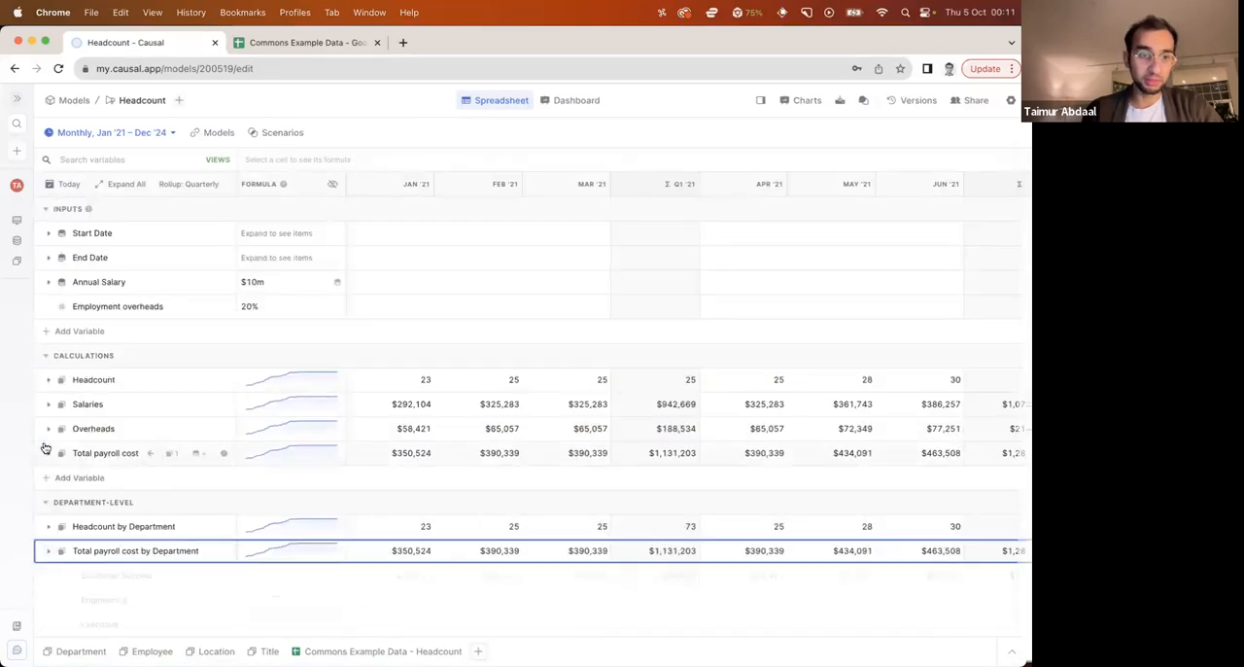
click(120, 612)
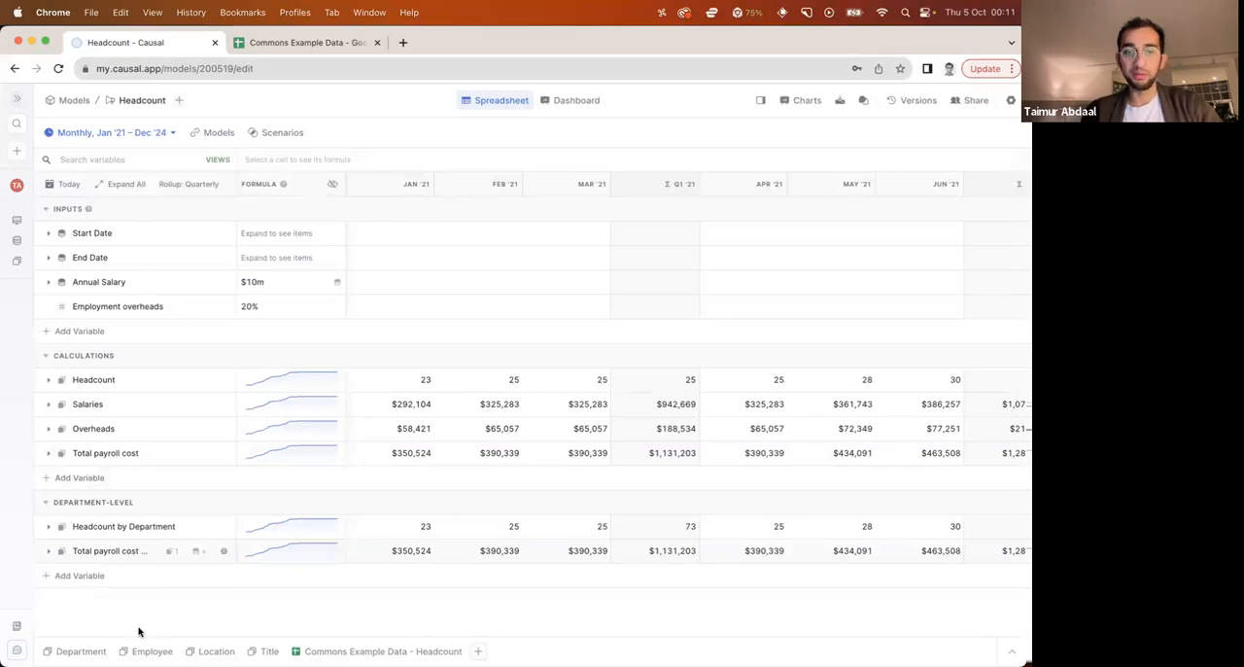
Create bar charts of Headcount by Department and Total payroll cost by Department
click(101, 536)
right_click(100, 535)
mouse_move(194, 488)
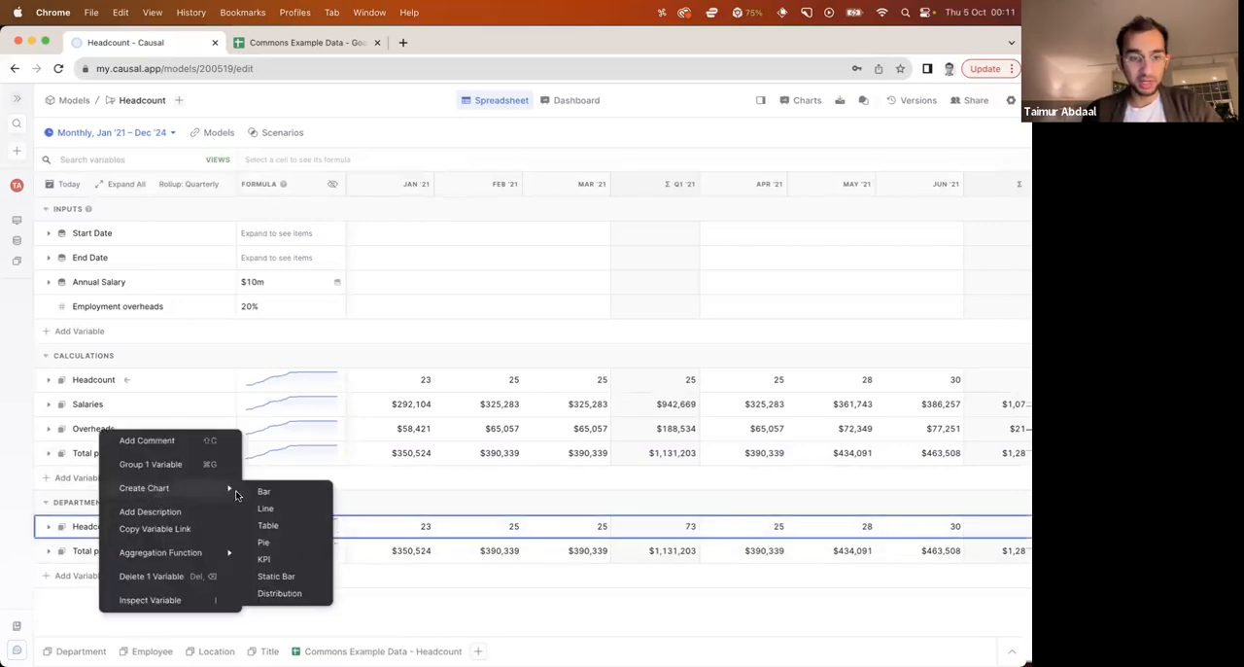
click(243, 489)
right_click(107, 551)
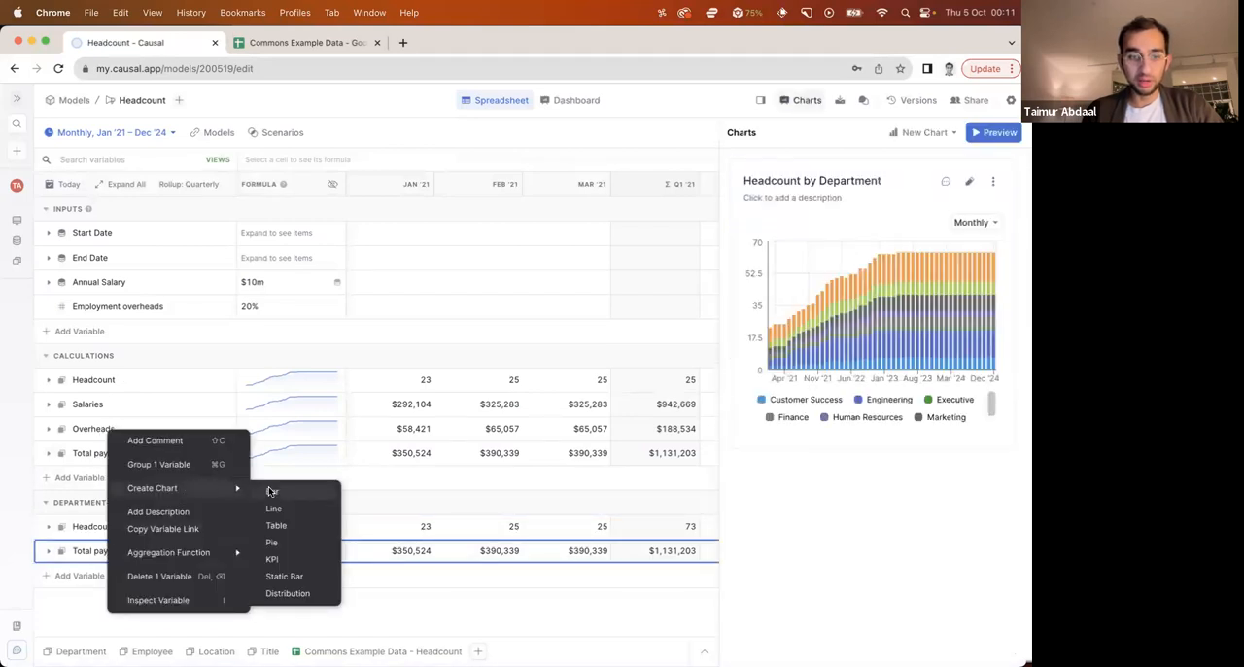
click(271, 491)
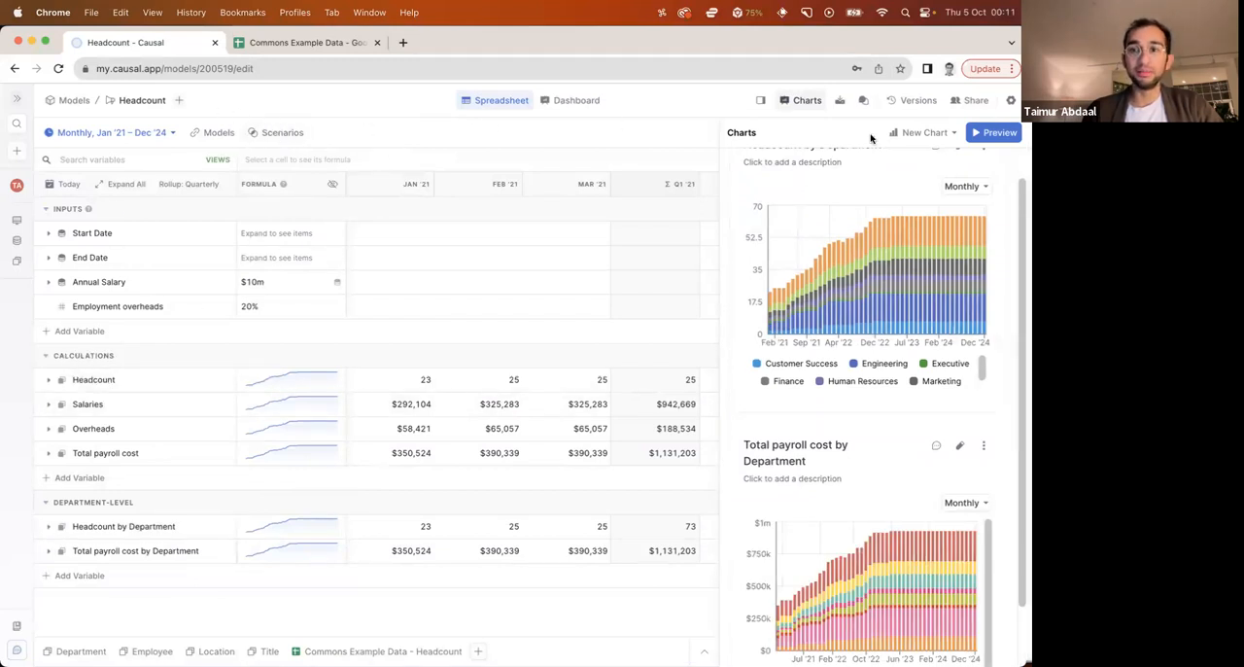
Add an Editable Table chart and, on the dashboard, set its editable category to Employee
click(916, 134)
click(925, 298)
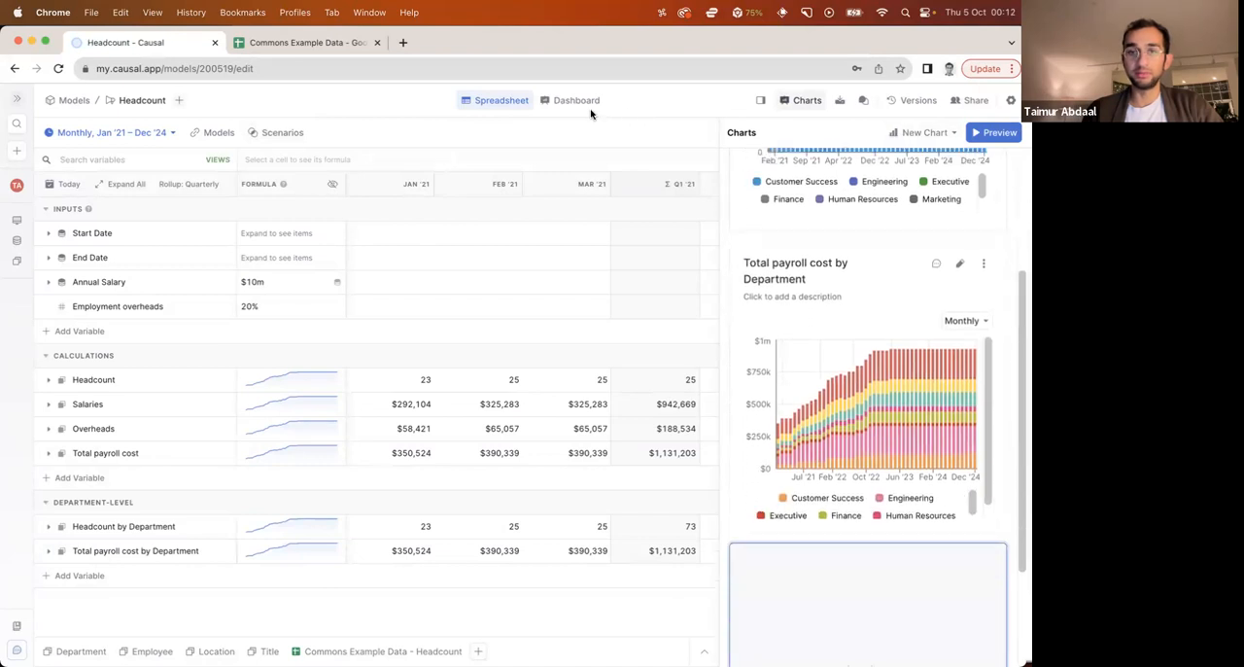
click(579, 102)
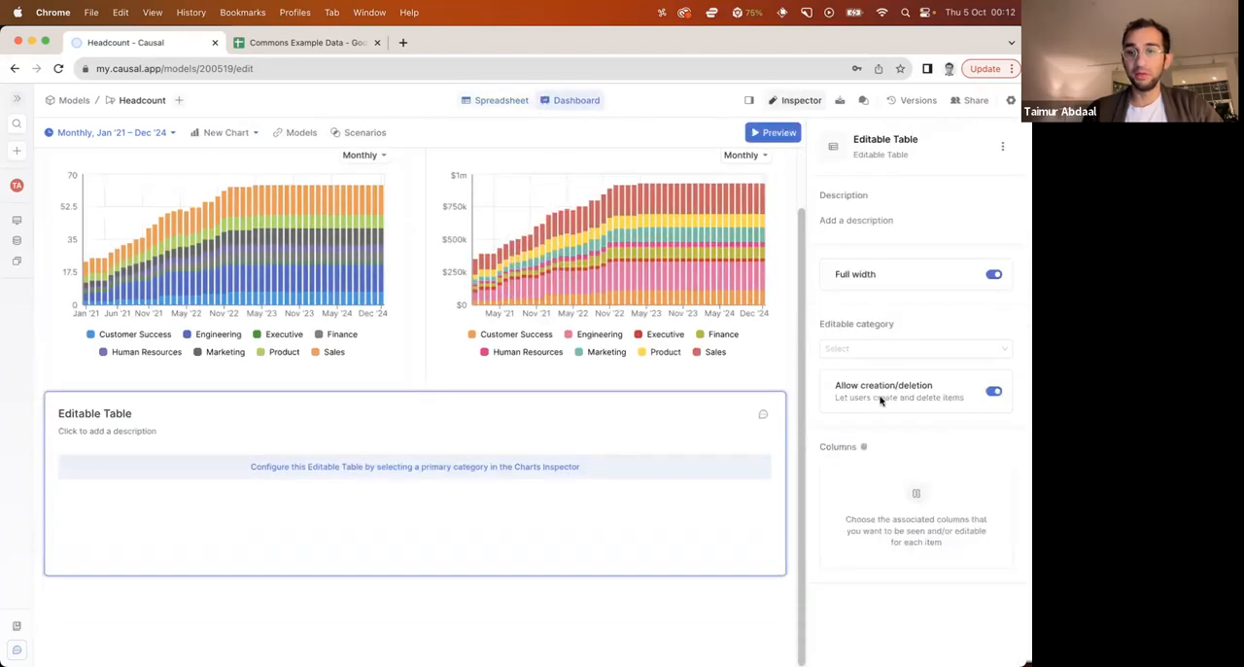
click(869, 348)
click(861, 411)
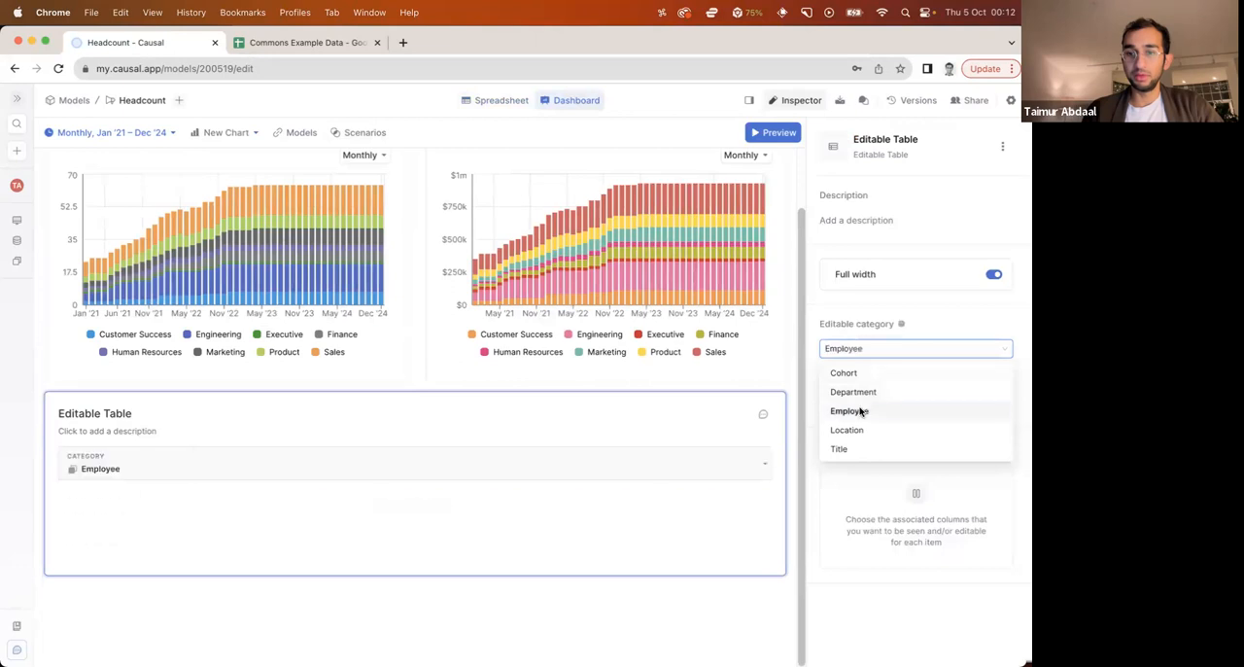
Add the Title category as a column of the editable employee table
click(1003, 446)
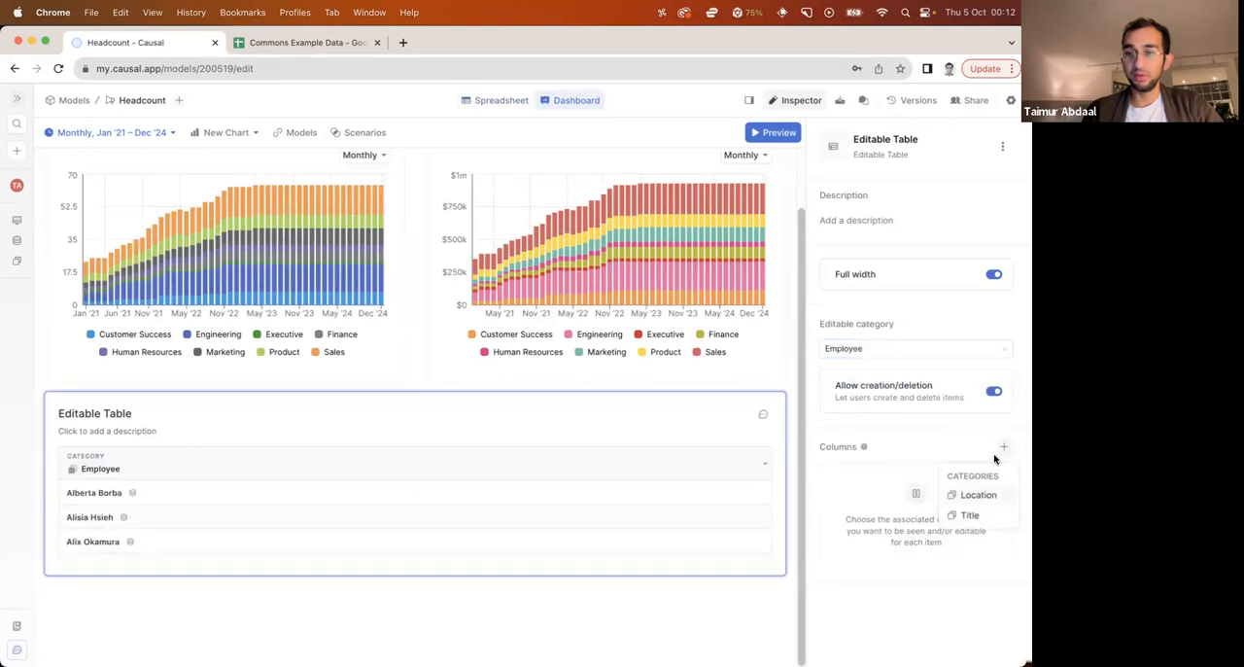
click(972, 515)
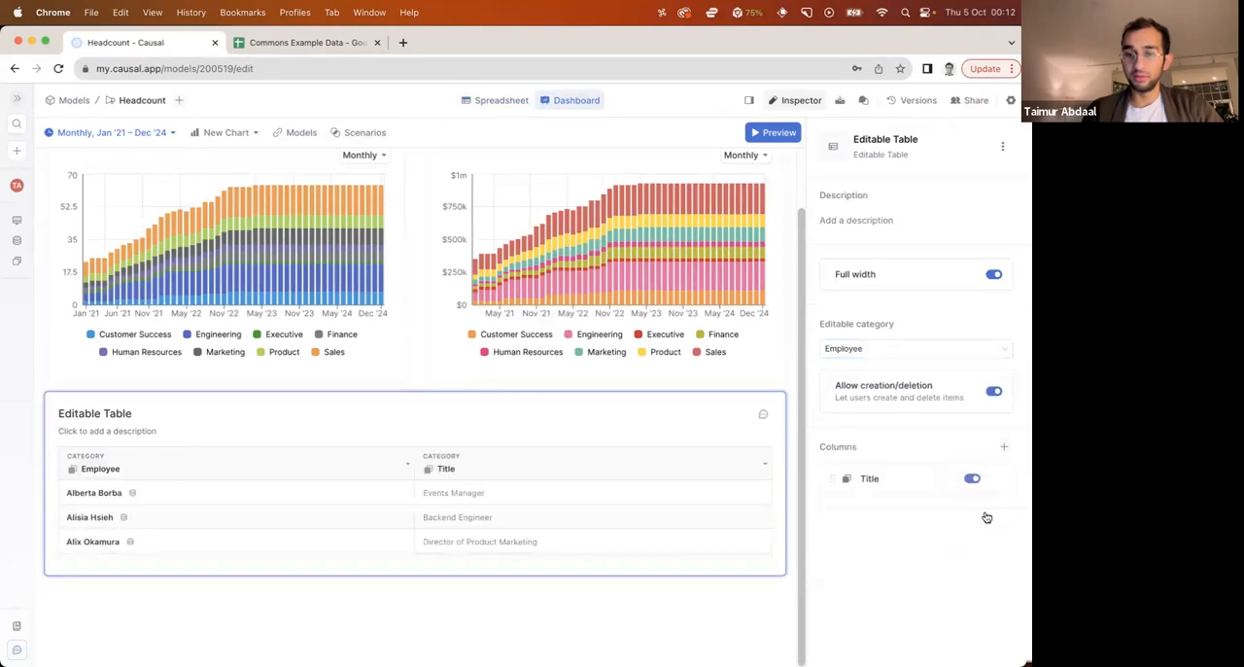
click(1004, 446)
click(940, 540)
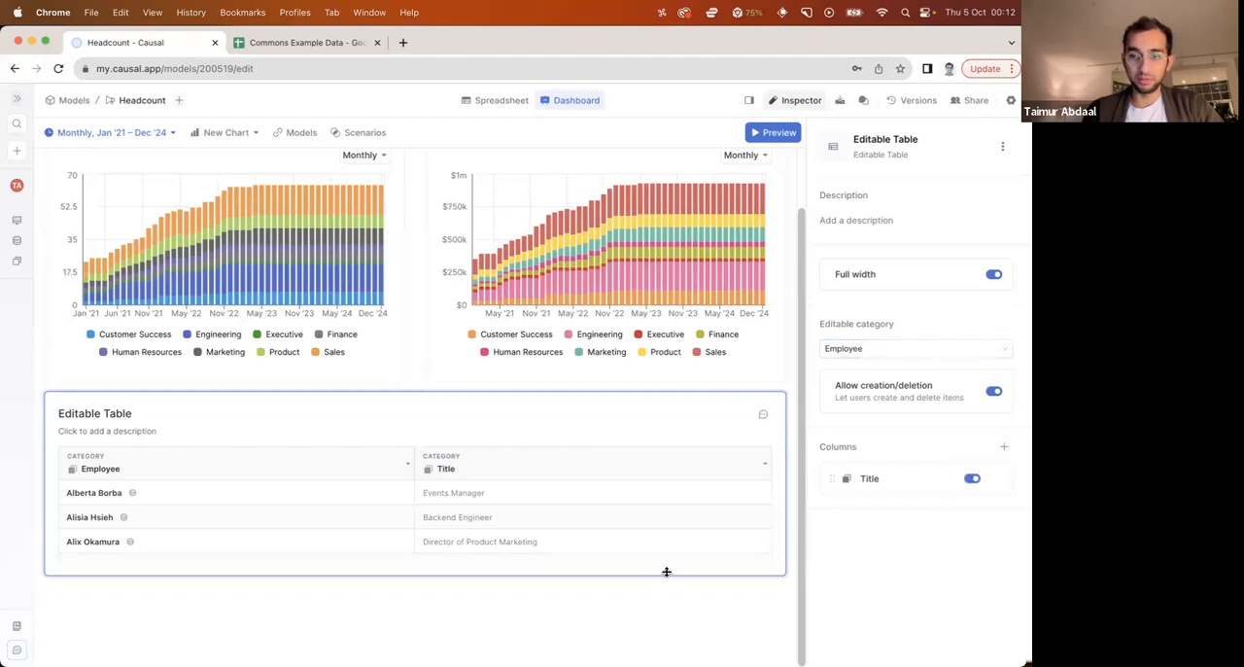
click(608, 589)
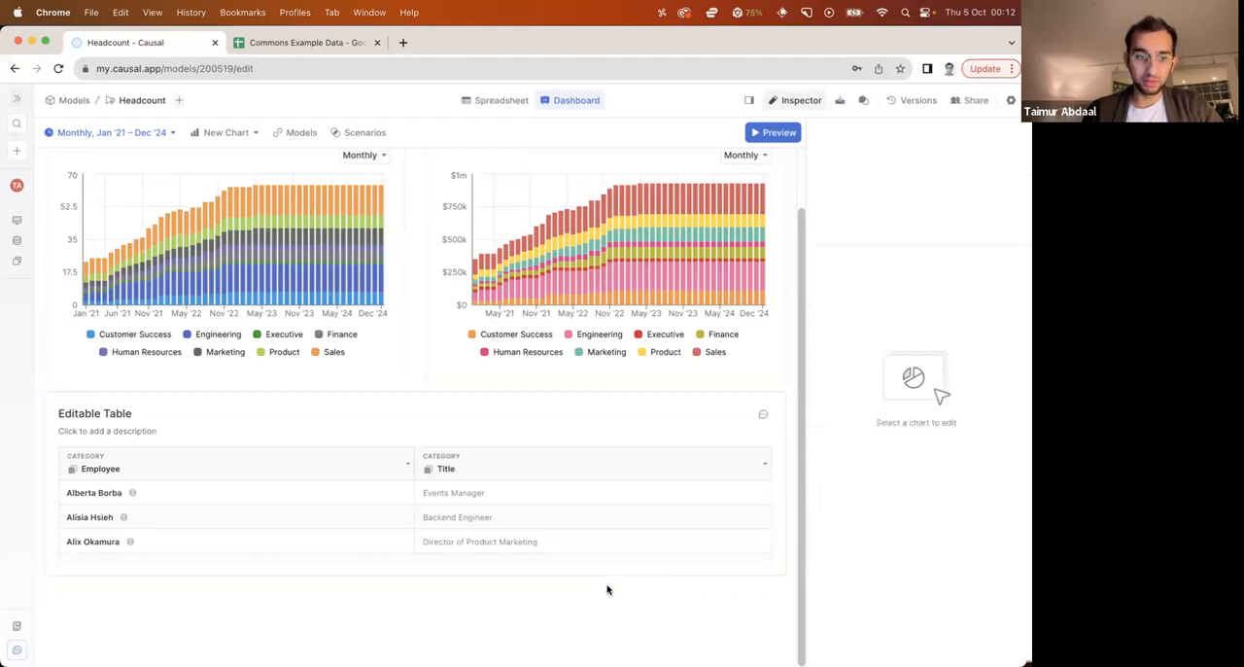
click(379, 545)
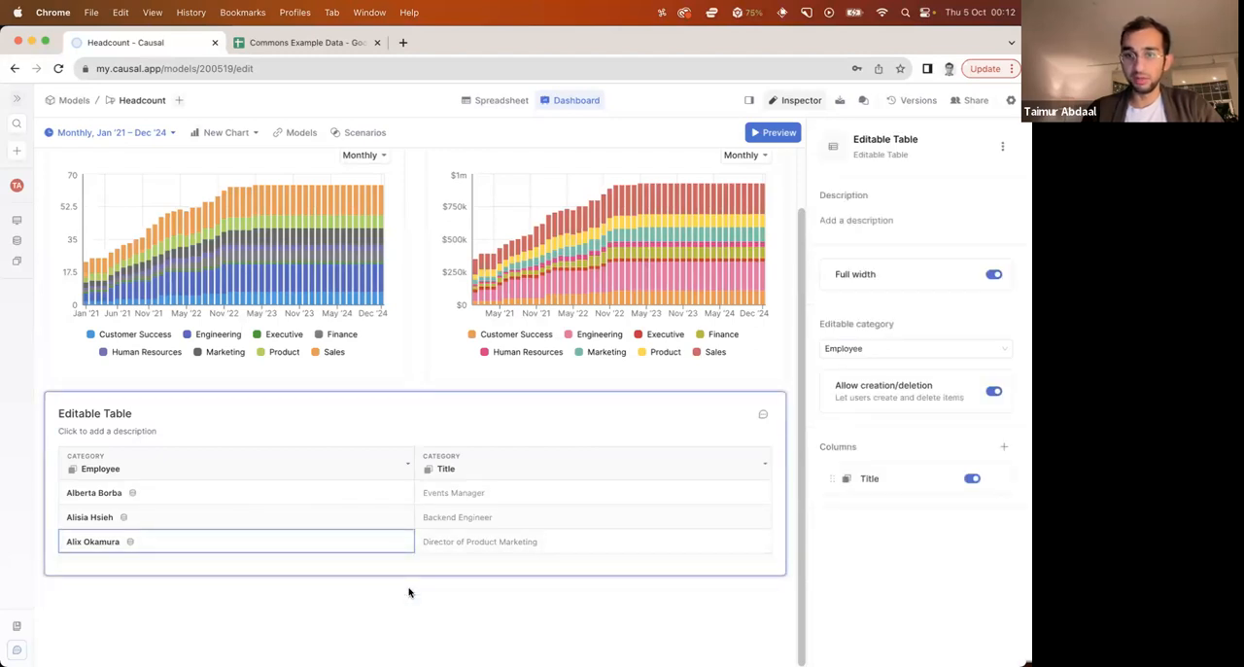
Make the editable employee table taller on the dashboard and check its list of employees and titles
drag(333, 582, 330, 636)
scroll(330, 548, down, 10)
scroll(331, 547, down, 10)
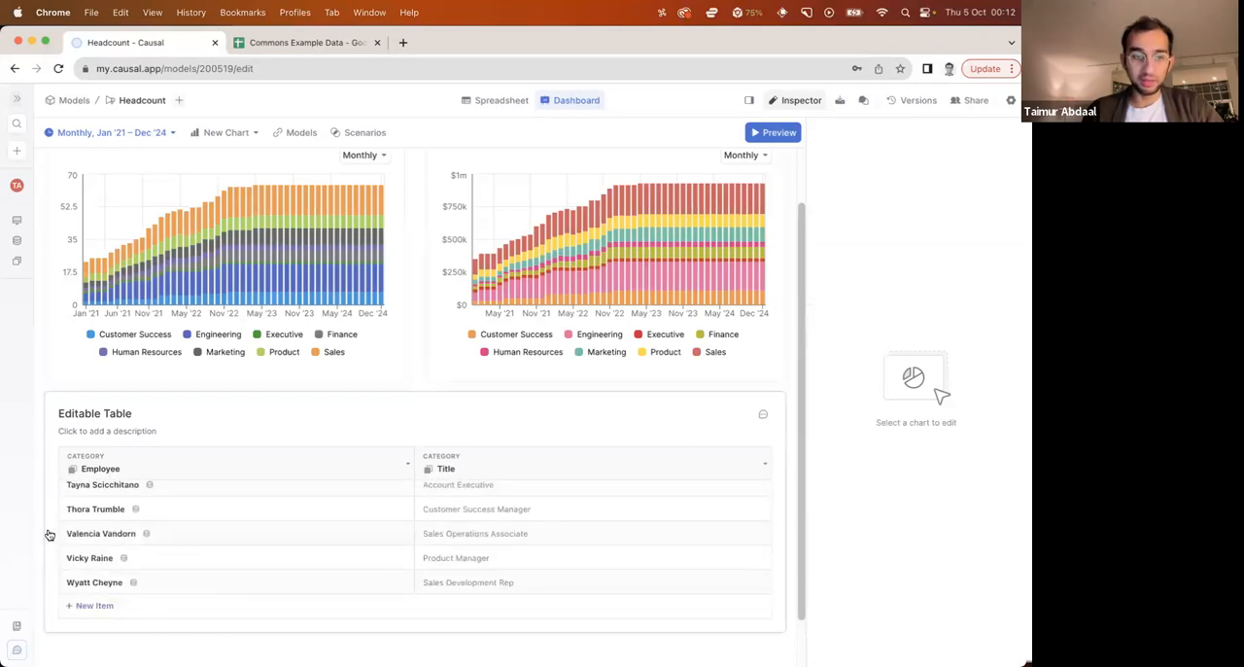
scroll(346, 495, up, 2)
scroll(346, 494, up, 15)
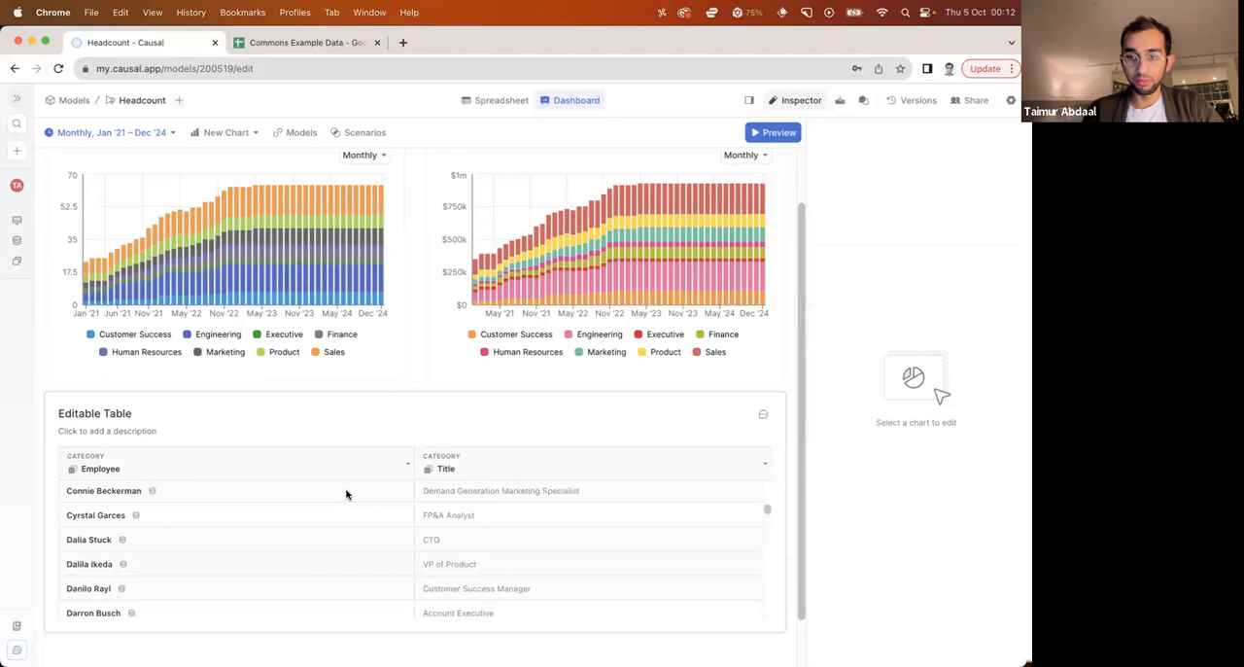
scroll(58, 481, up, 2)
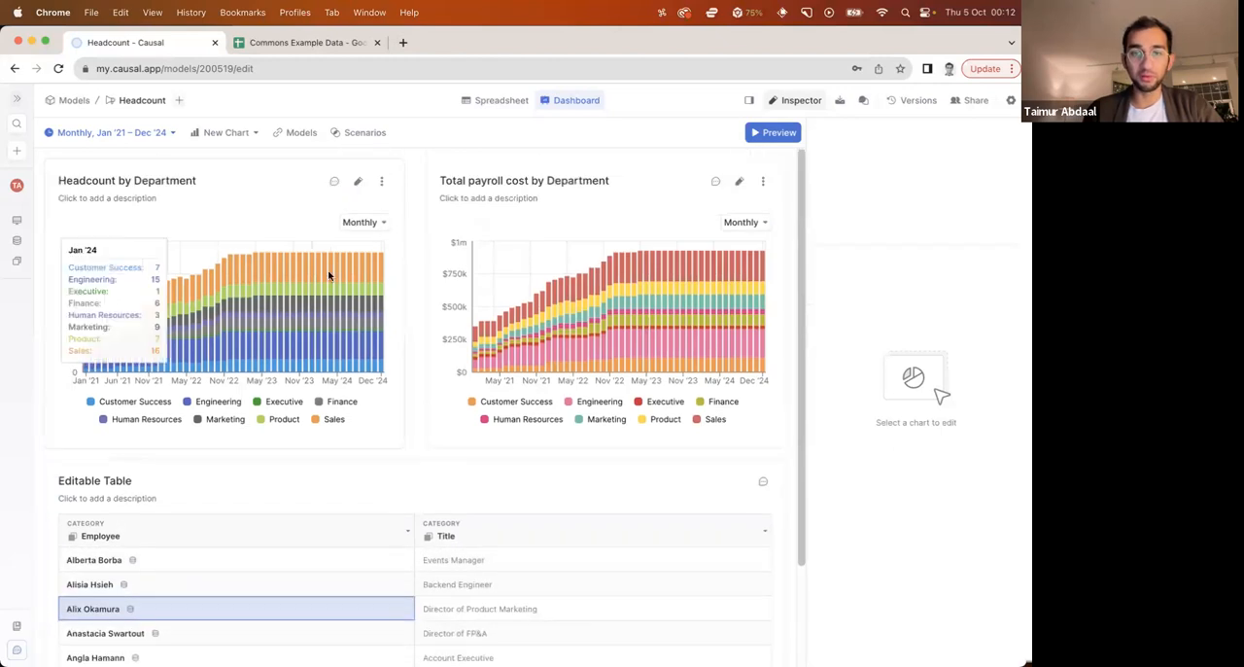
Create a table chart combining Headcount by Department and Total payroll cost by Department, and check it on the dashboard
click(509, 101)
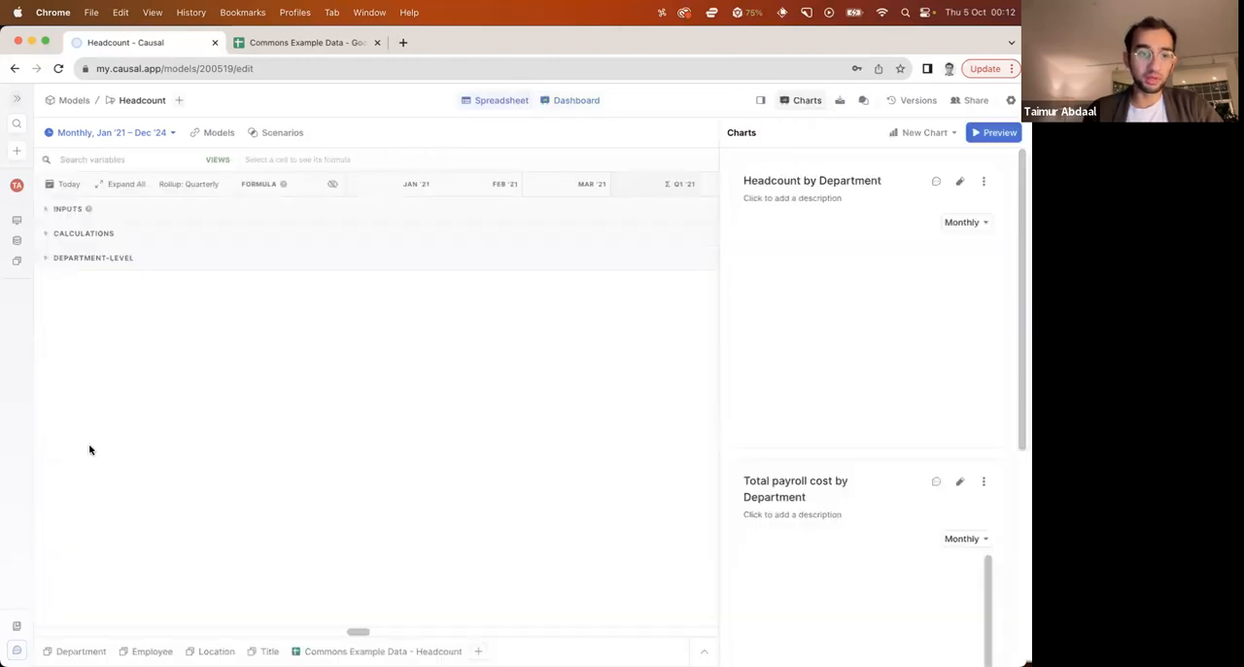
click(97, 526)
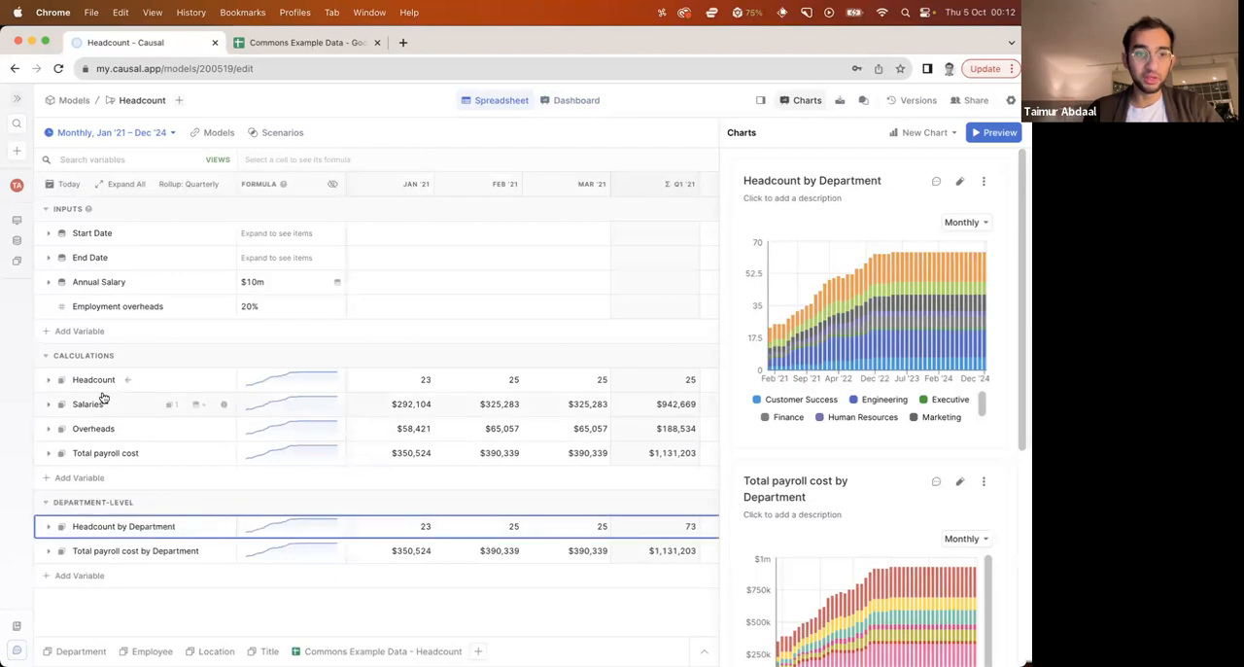
shift+click(108, 552)
right_click(109, 554)
mouse_move(155, 553)
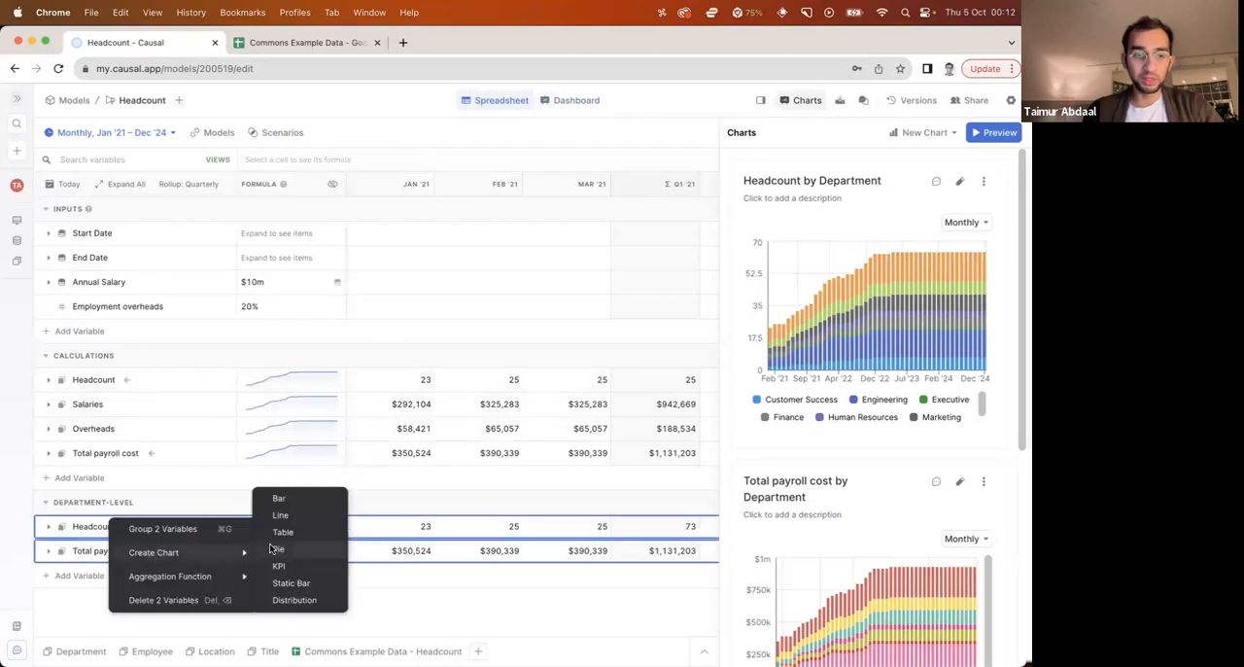
click(282, 547)
click(575, 103)
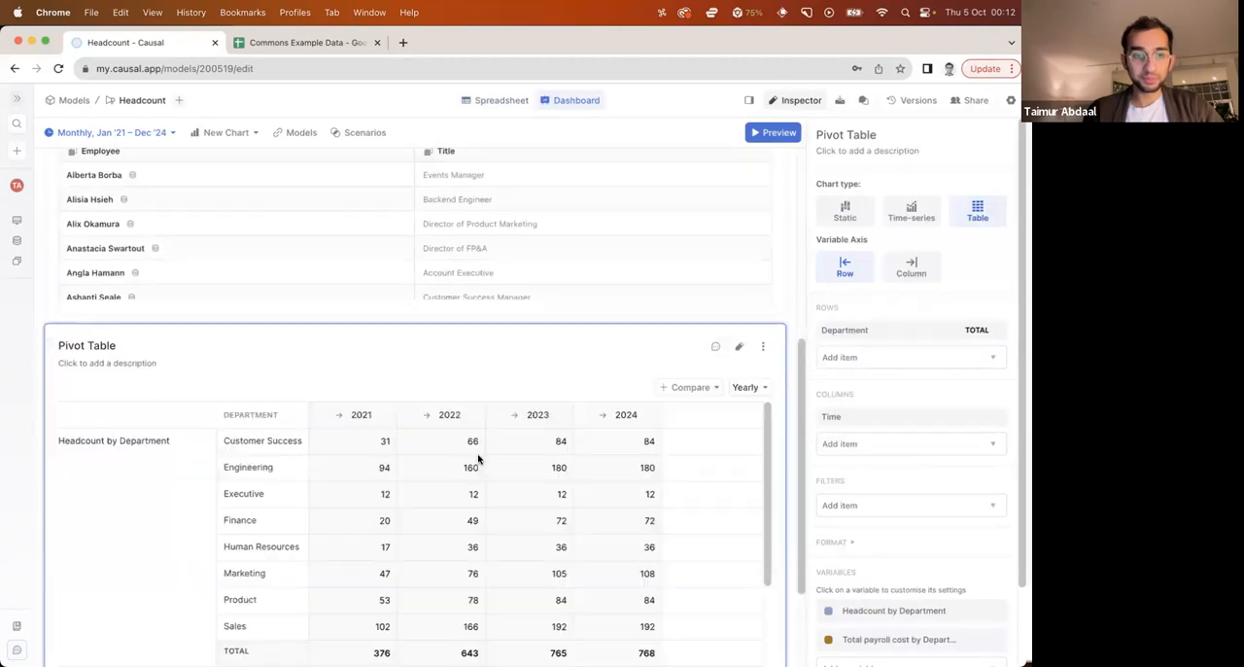
scroll(231, 486, down, 5)
scroll(233, 515, down, 3)
scroll(233, 510, up, 10)
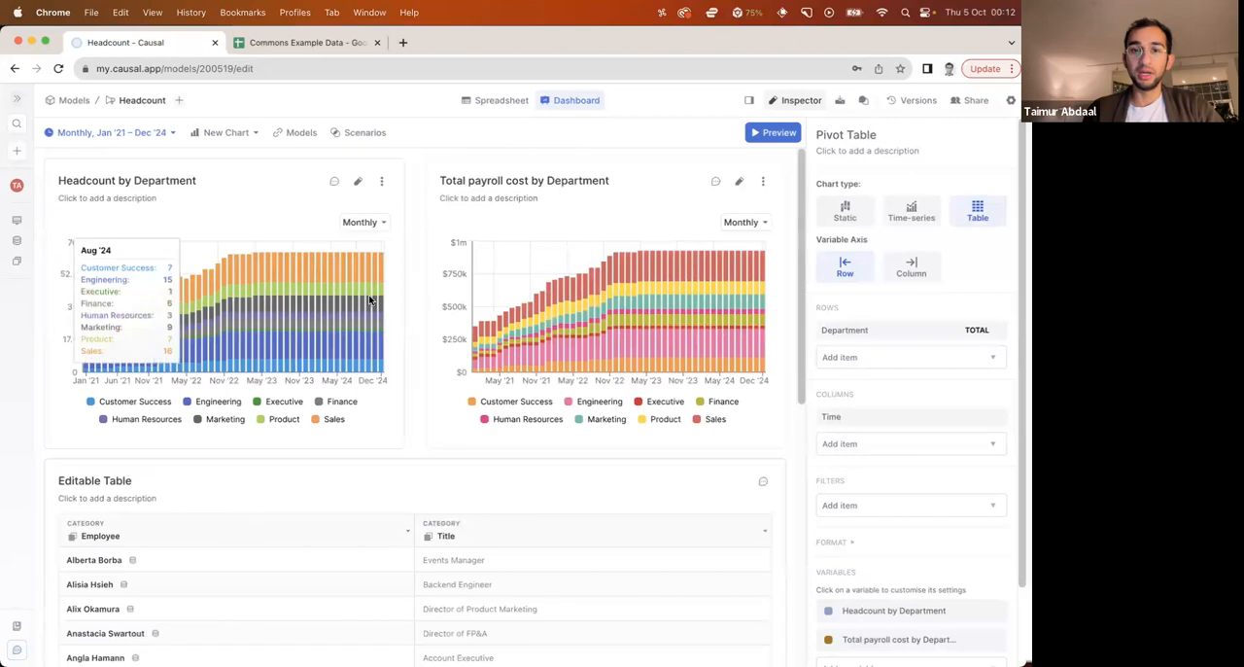
click(416, 269)
Preview the Headcount dashboard and examine its department charts, editable employee table and pivot table
click(764, 131)
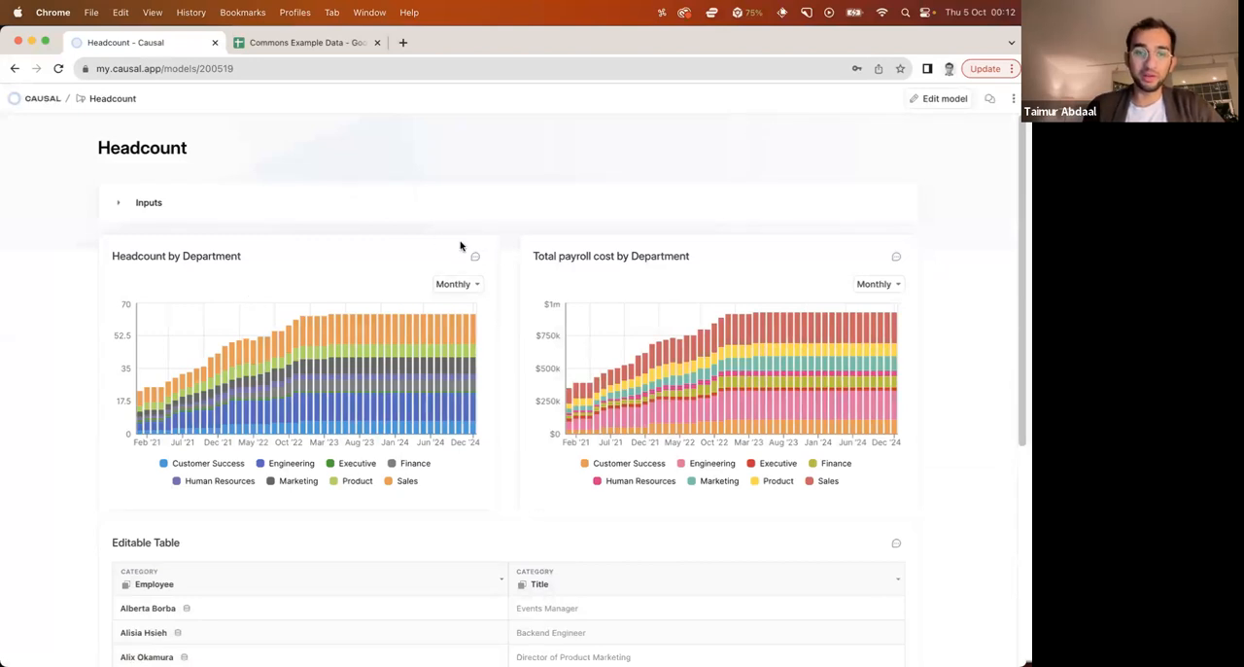
scroll(460, 247, down, 1)
scroll(461, 247, up, 1)
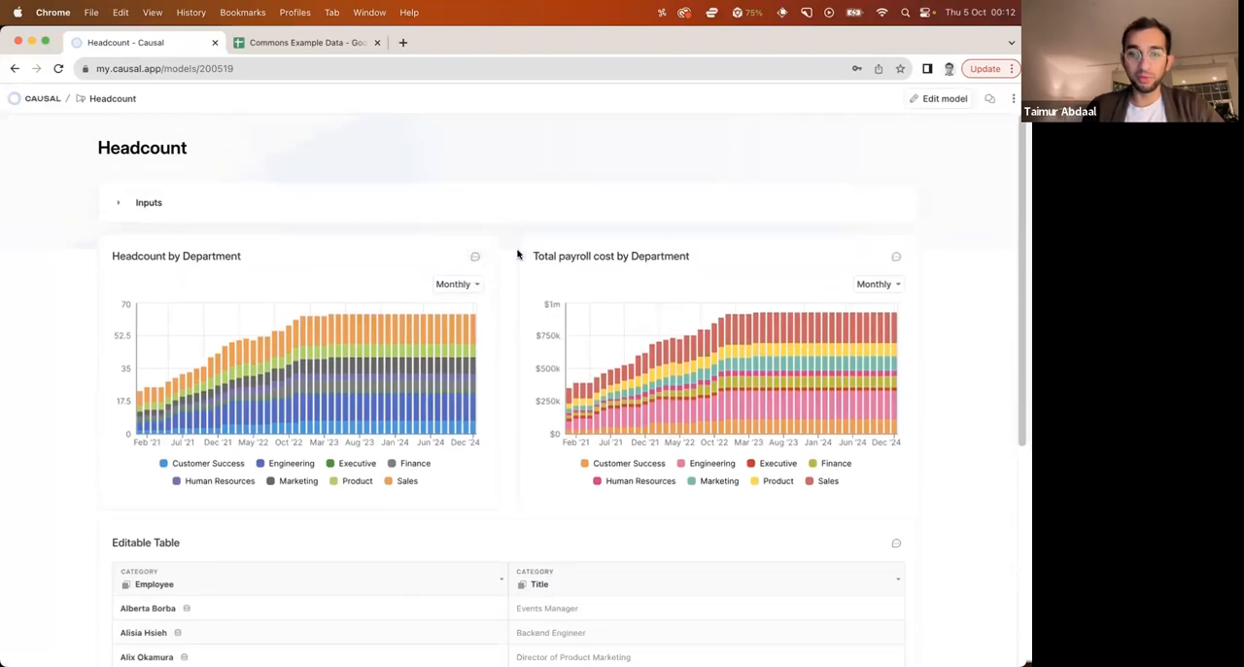
scroll(521, 326, down, 5)
scroll(438, 405, down, 10)
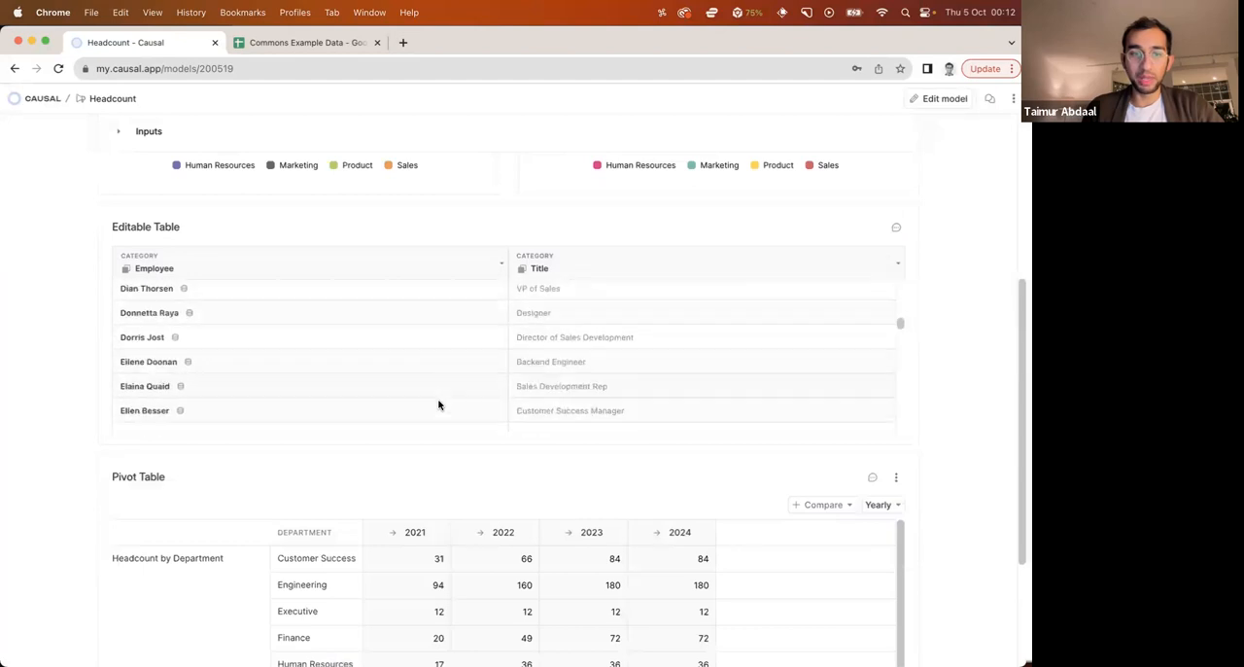
scroll(439, 405, down, 3)
scroll(194, 314, up, 3)
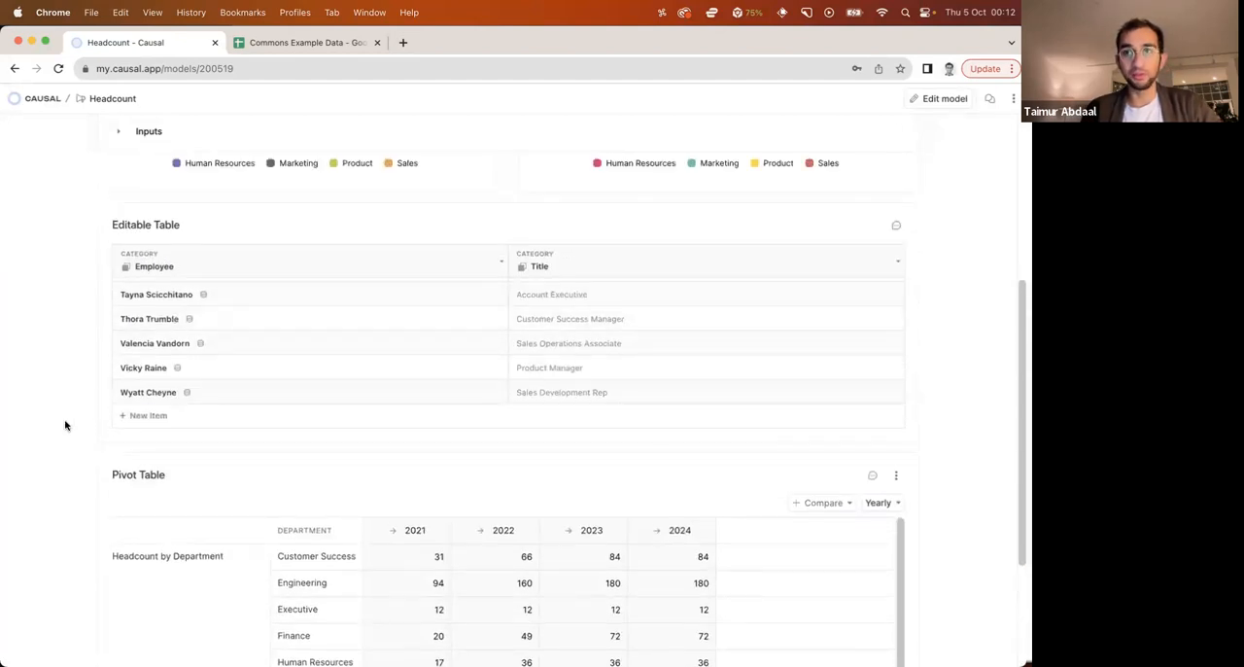
scroll(65, 424, up, 5)
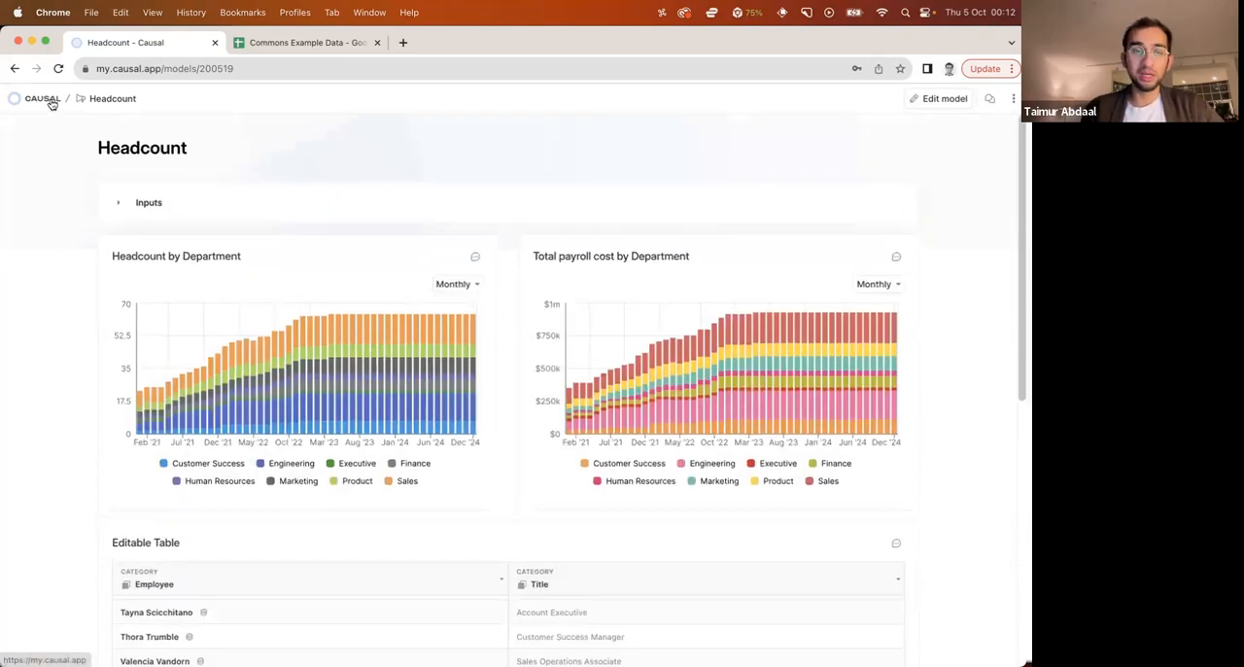
Leave the Headcount preview, return to the list of models and open the Revenue model
click(935, 99)
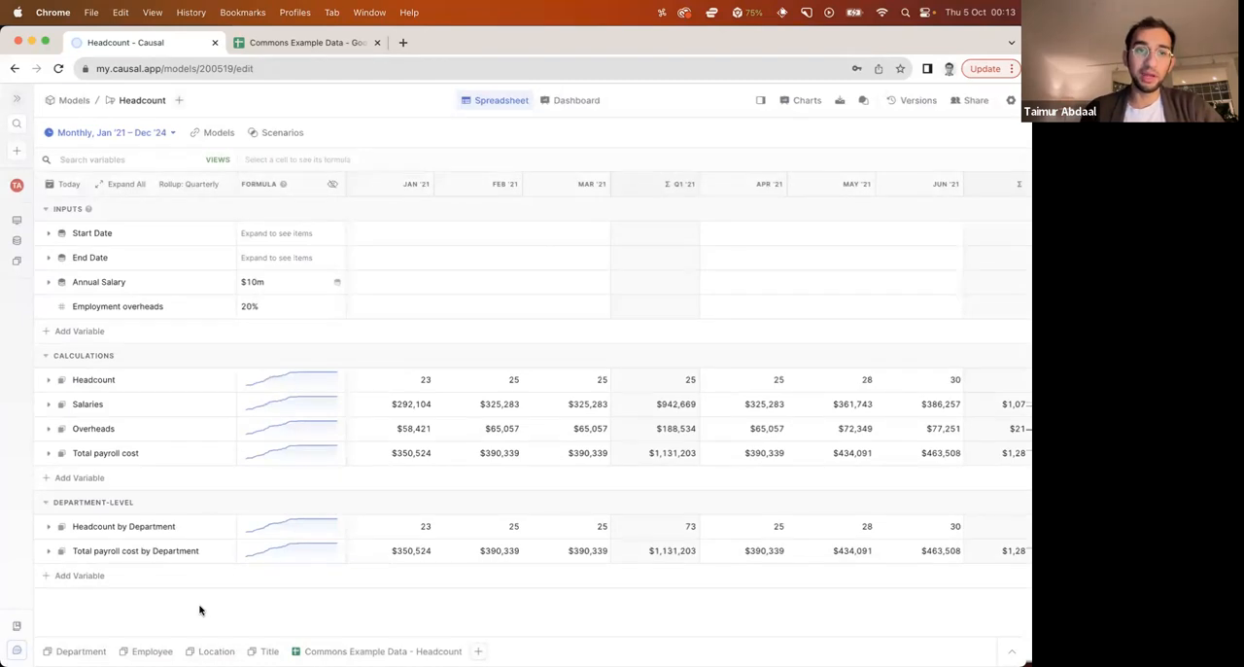
click(16, 240)
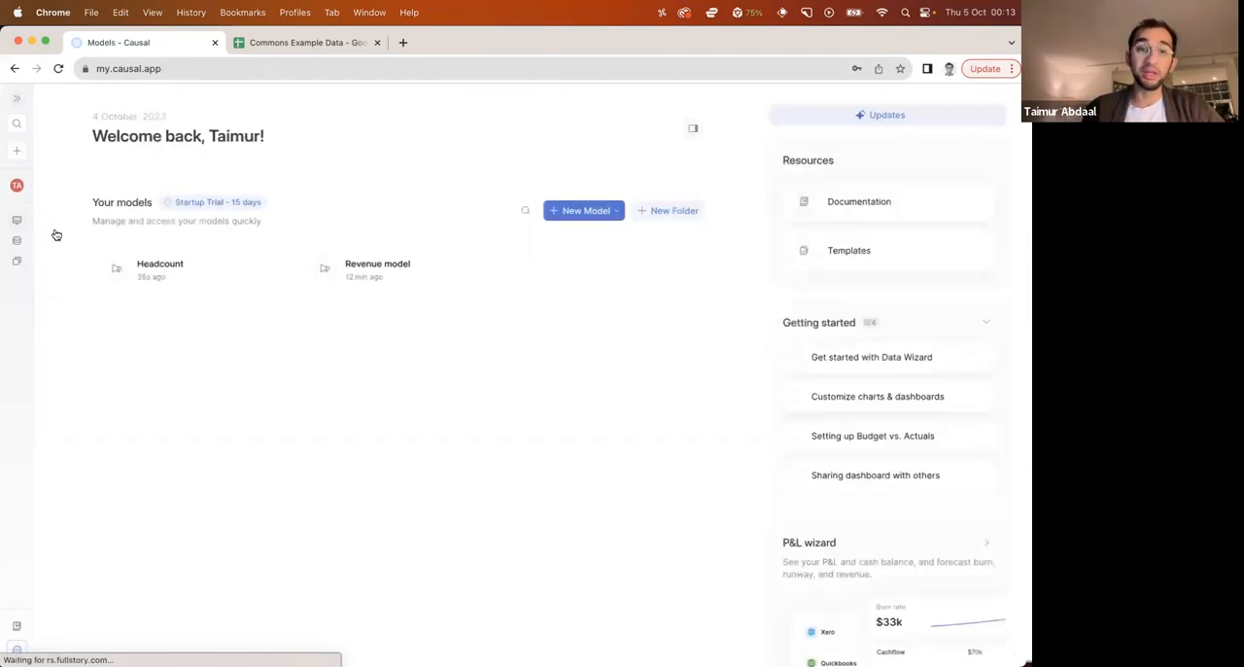
click(393, 294)
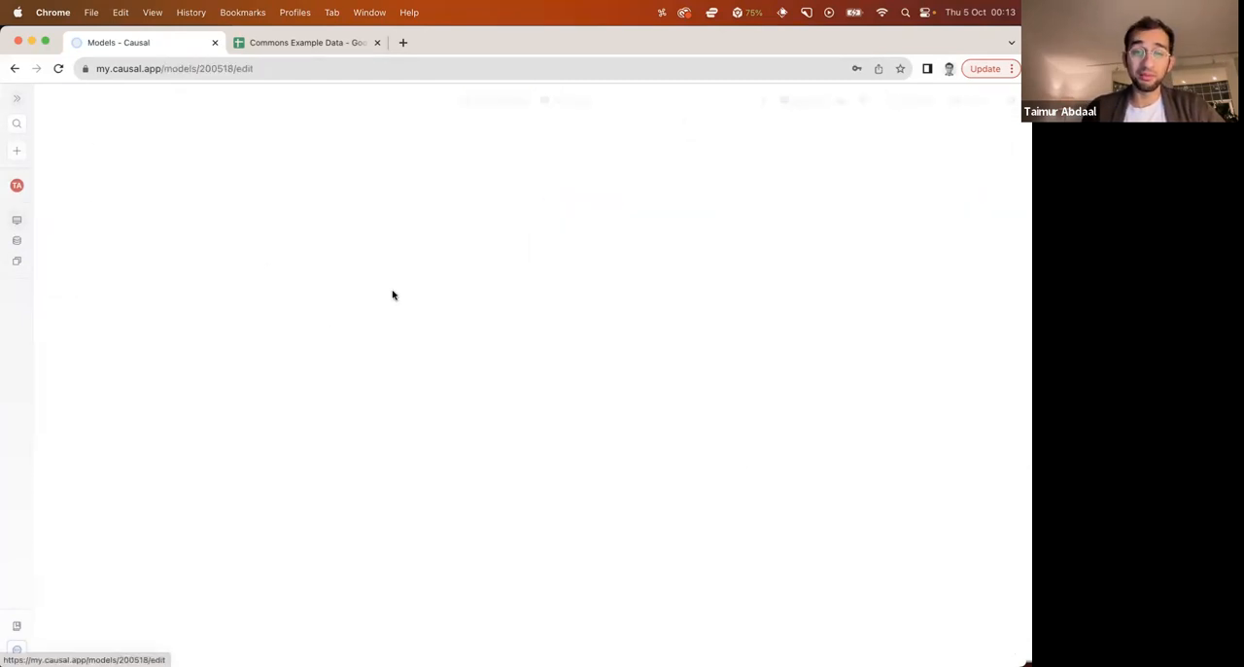
click(220, 141)
click(179, 212)
click(286, 365)
click(324, 261)
click(284, 296)
click(320, 365)
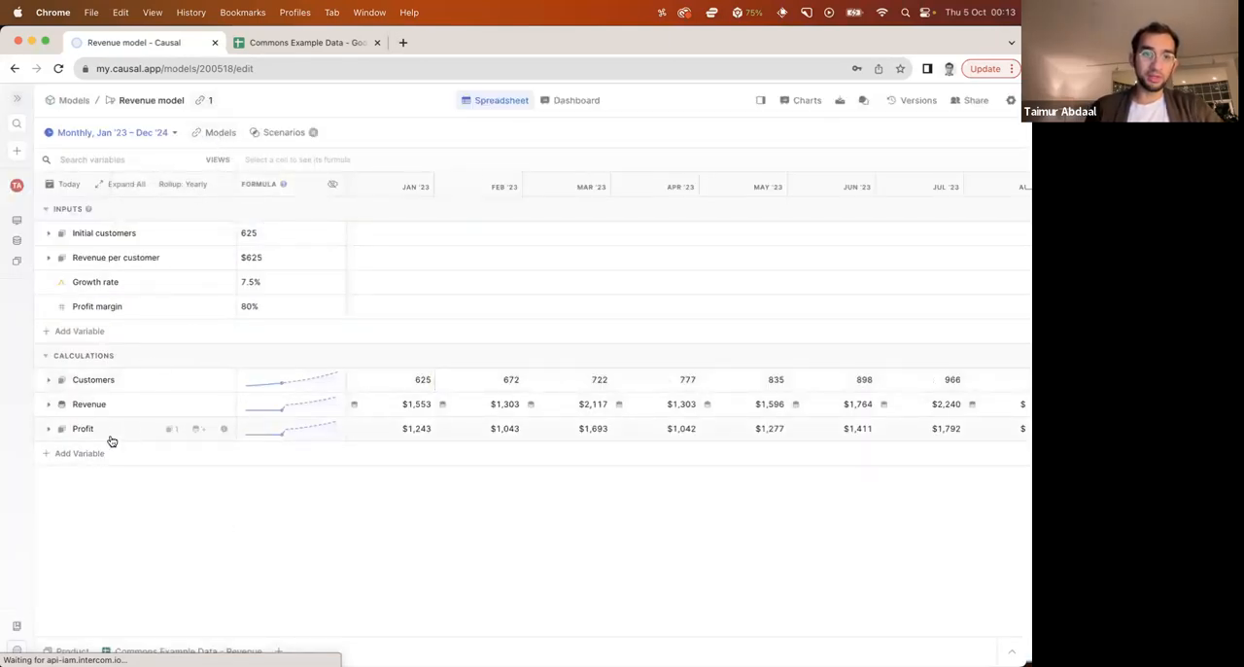
Add a Payroll variable to the Revenue model's Calculations with Total payroll cost by Department from the Headcount model as its formula
click(91, 457)
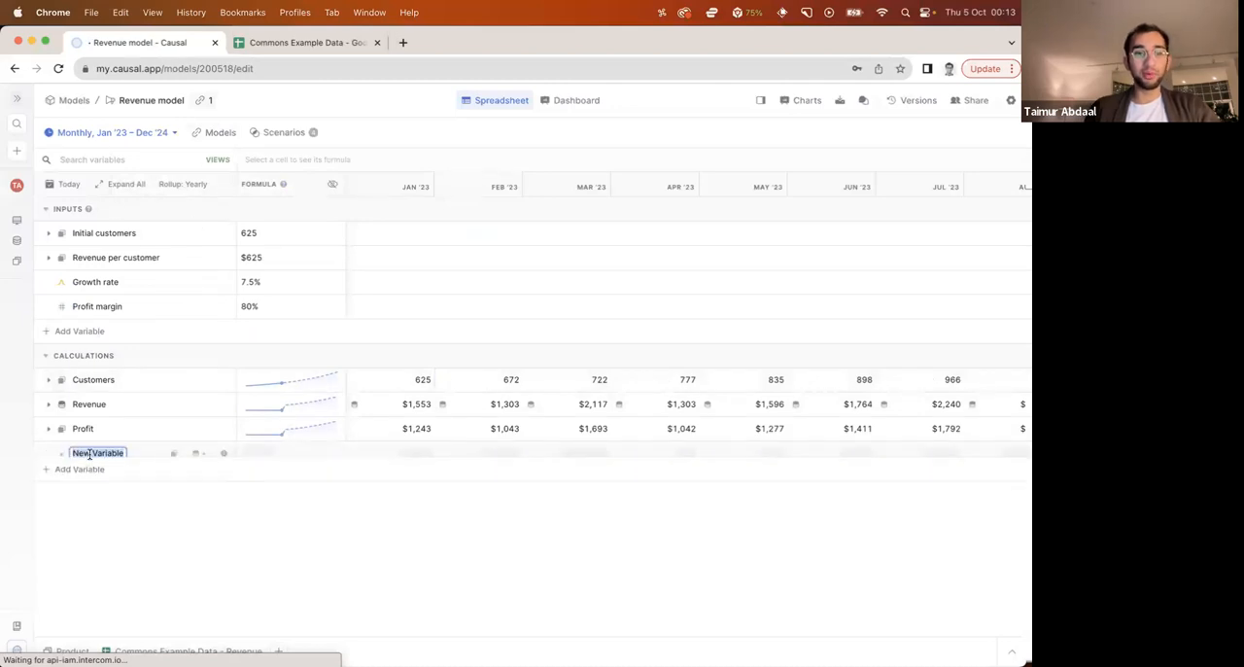
text(H)
text(roll)
key(Return)
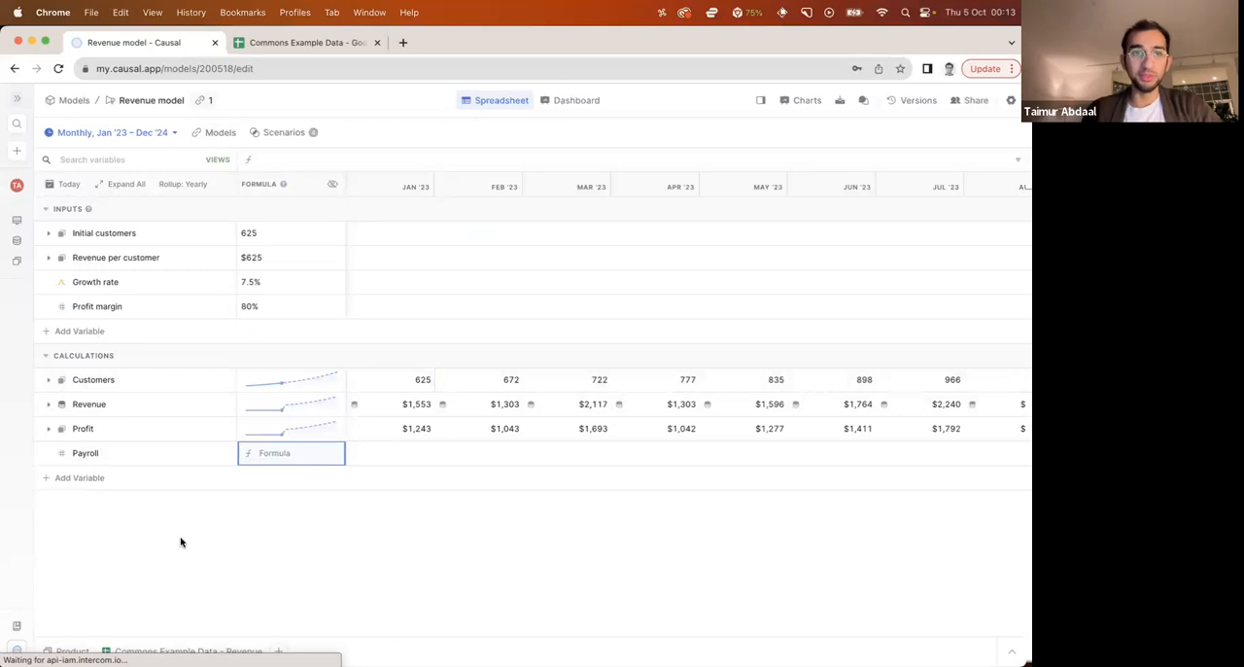
text(payr)
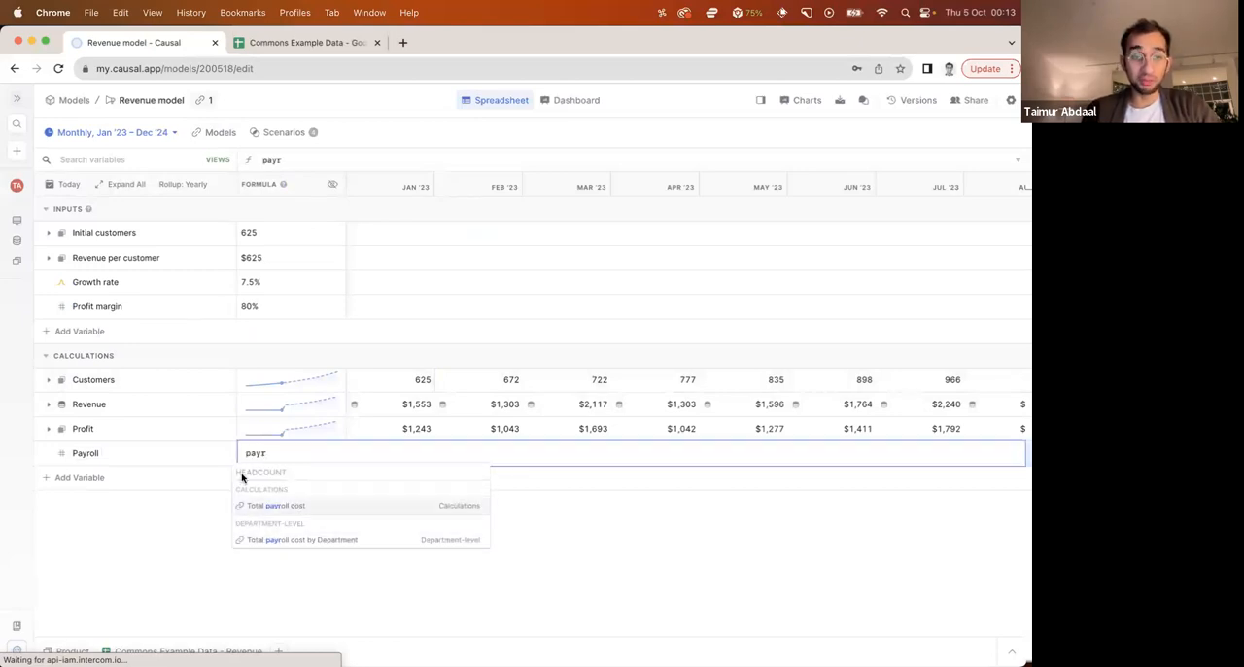
click(286, 542)
key(Return)
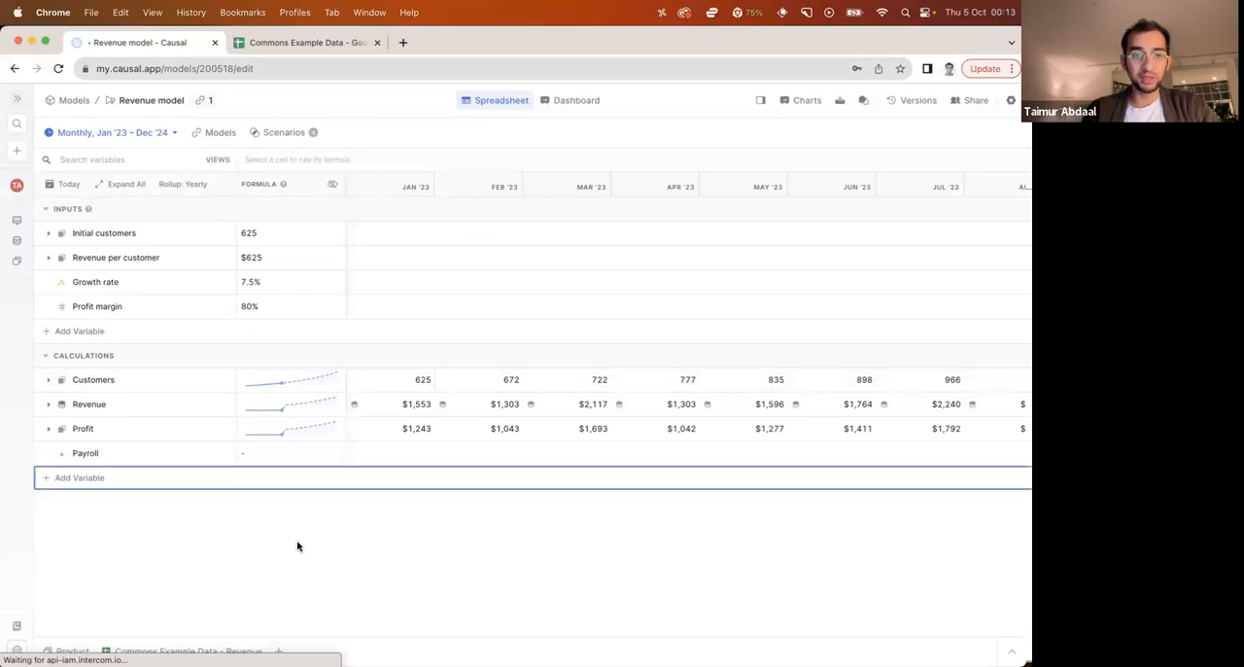
Check the linked formula and the monthly values of the Payroll variable
click(394, 463)
click(475, 462)
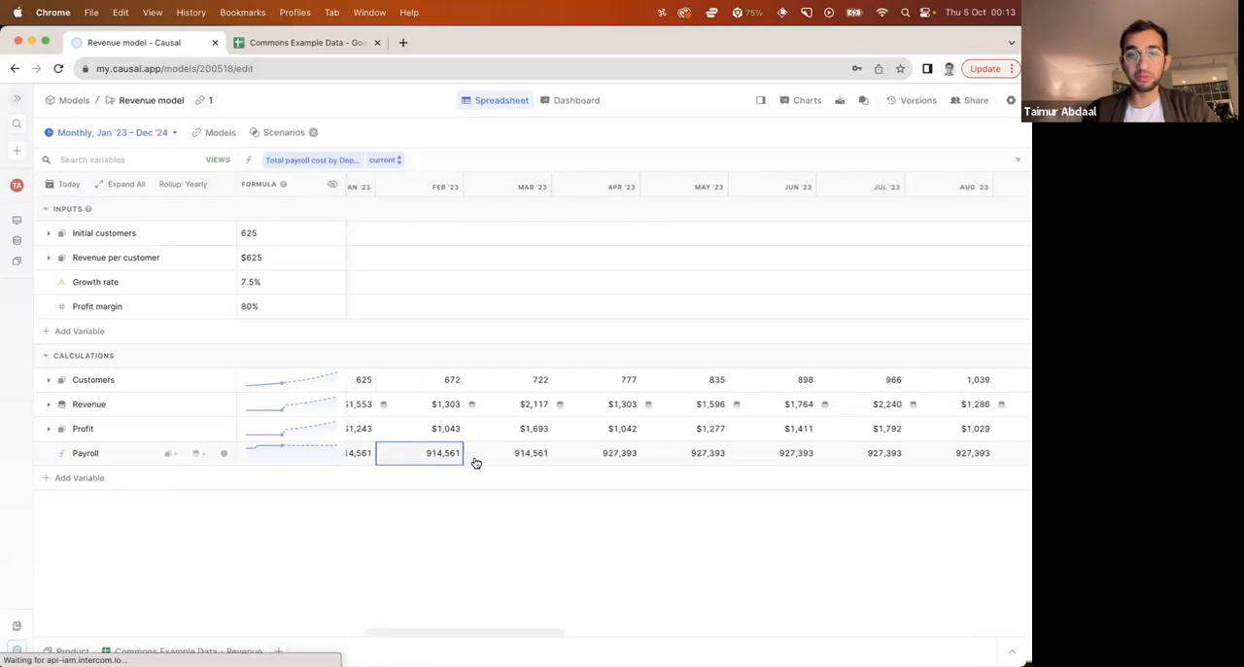
click(469, 519)
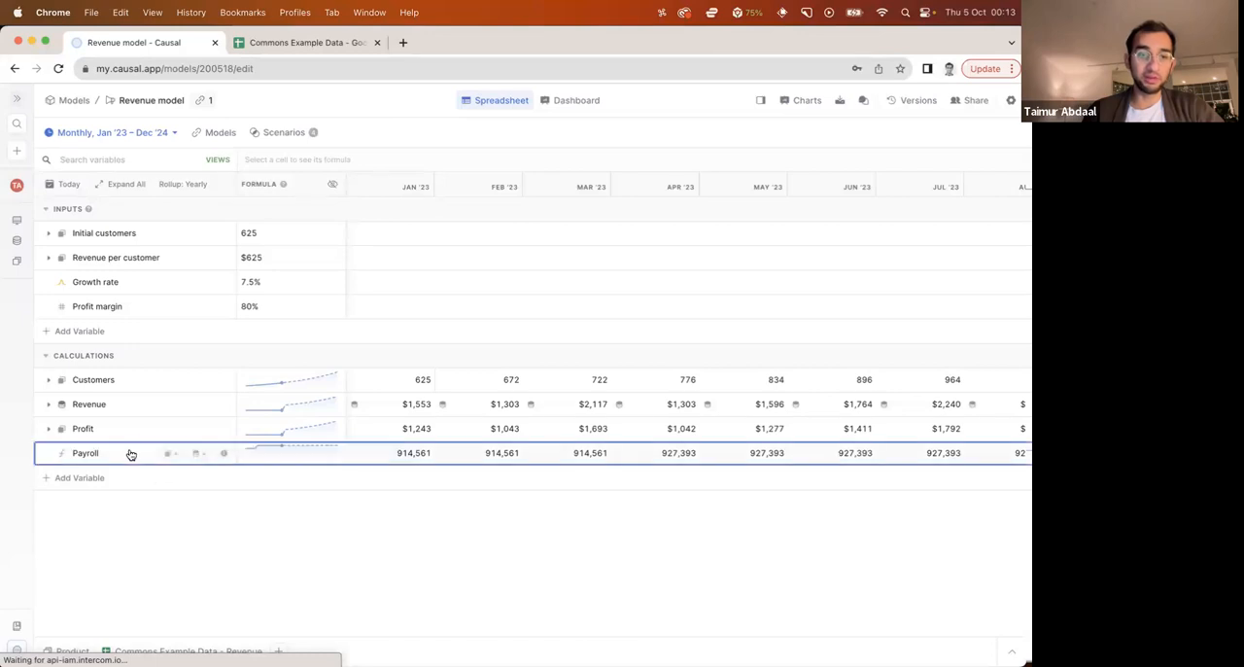
click(390, 461)
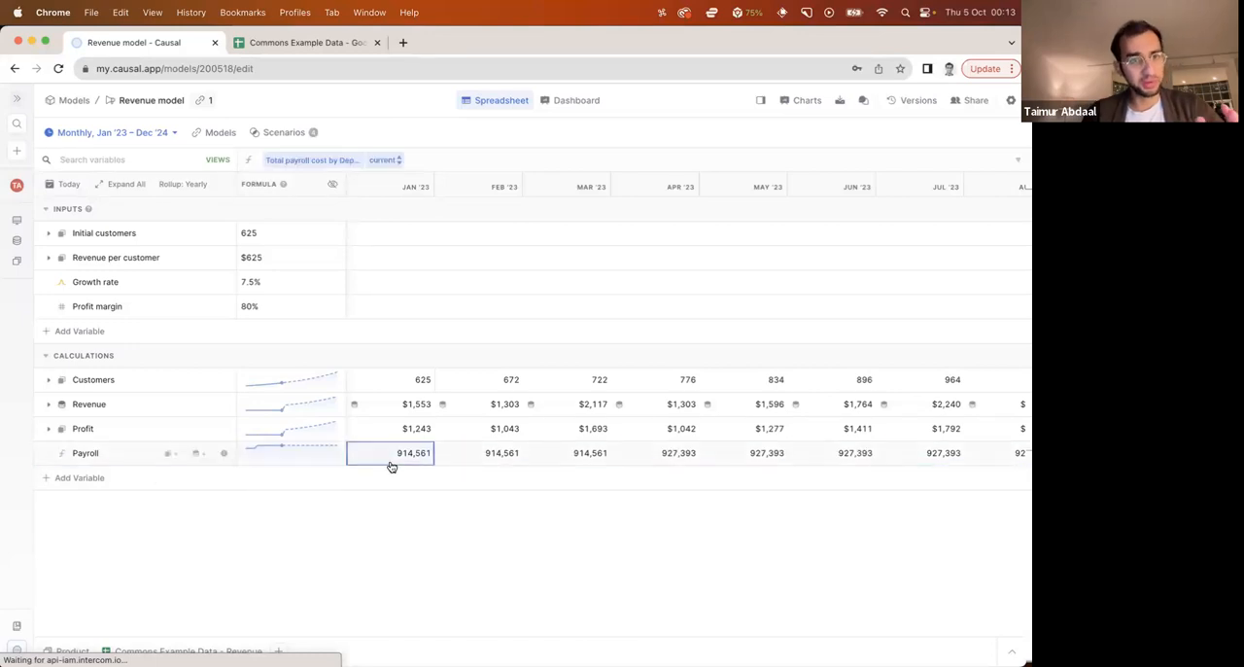
click(424, 544)
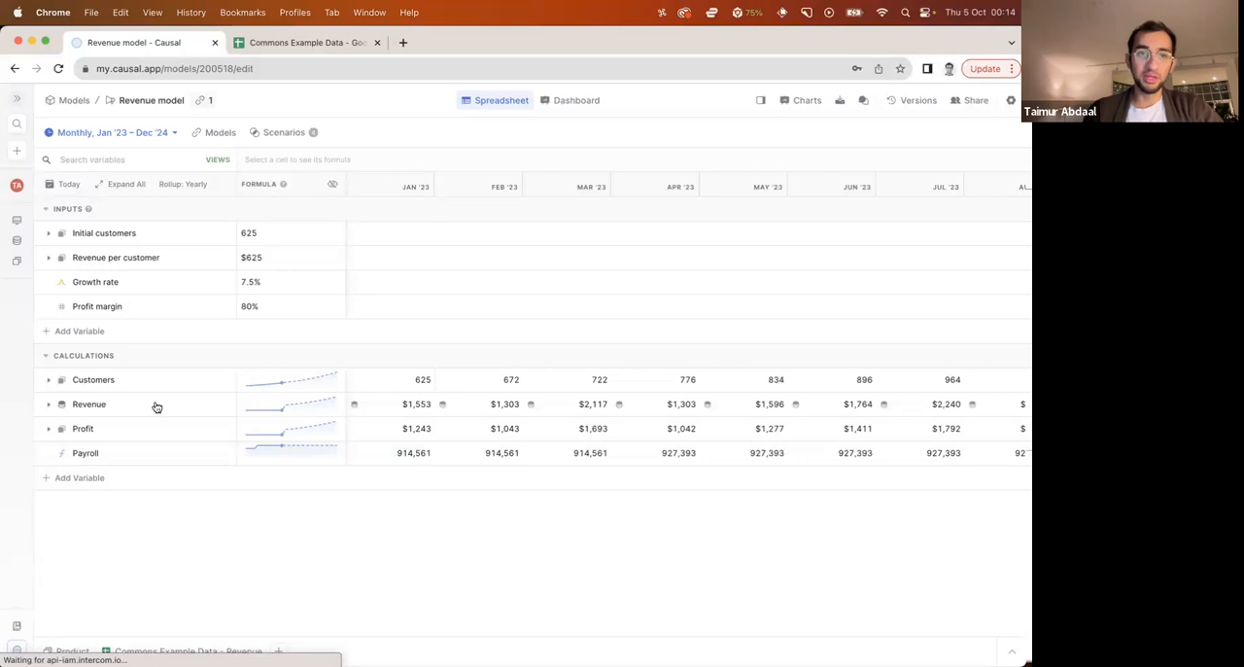
Return to the list of models and open the Profit & Loss template, model 58619, in a new browser tab
click(17, 221)
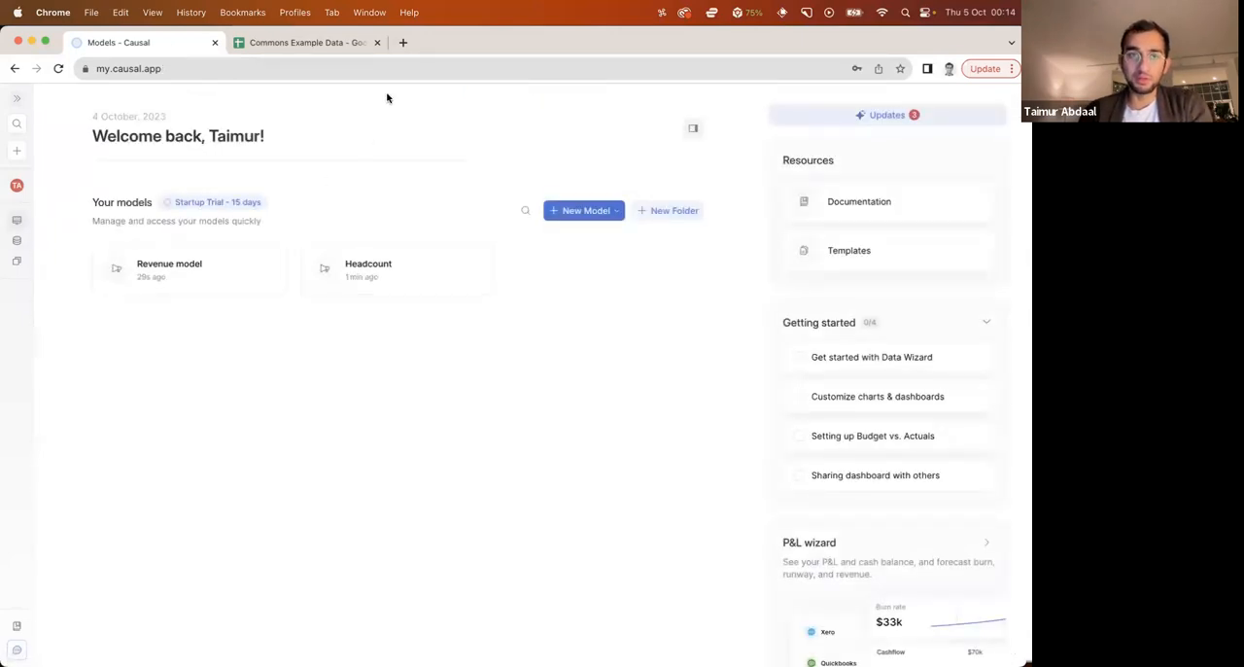
click(404, 43)
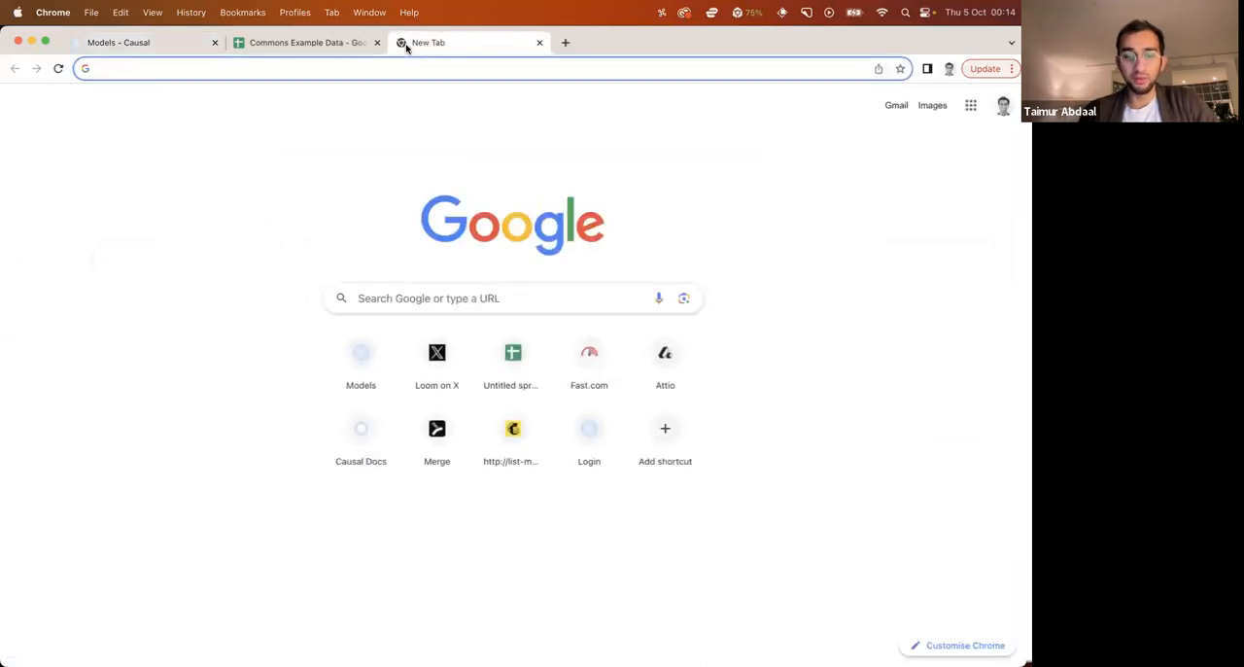
key(alt+space)
text(58619)
key(Left)
key(Left)
key(Left)
key(Left)
key(Left)
text(c)
key(Escape)
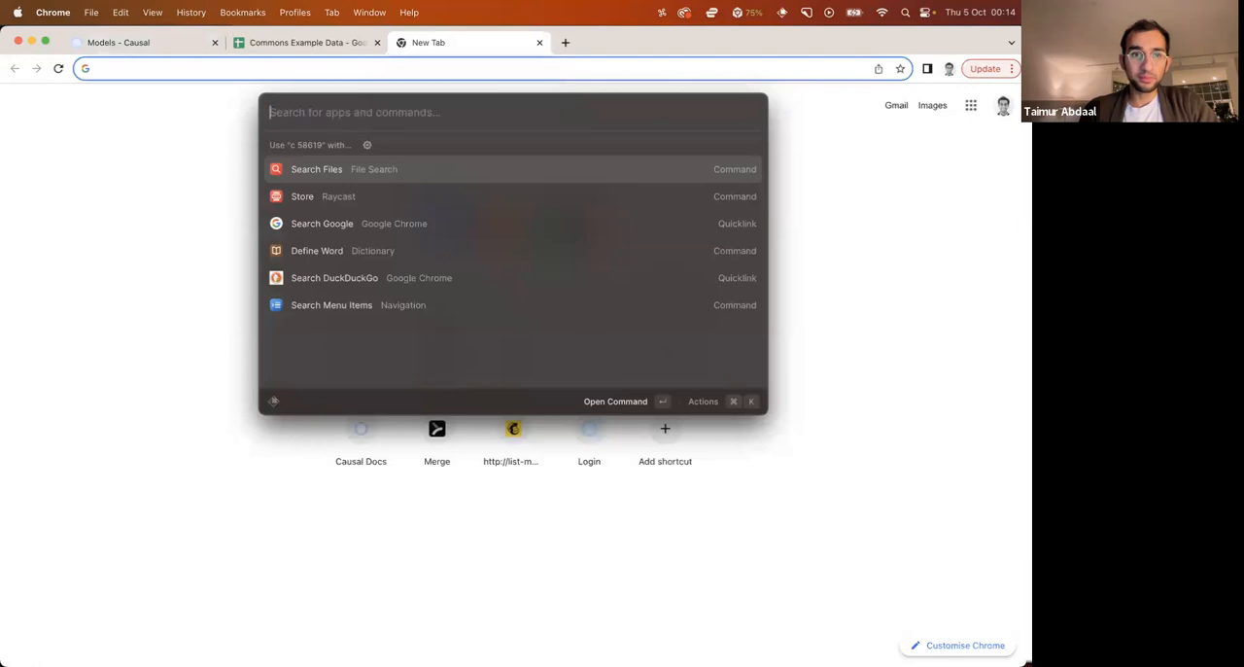
text(c 58619)
key(Return)
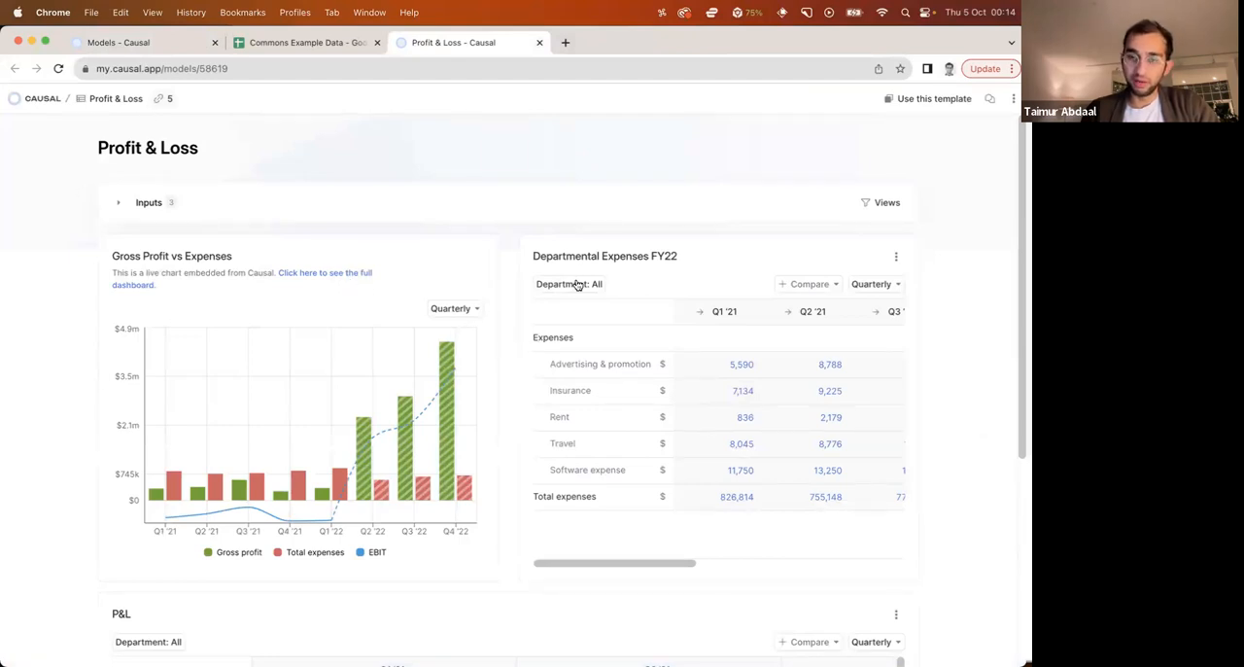
Filter the Departmental Expenses FY22 table to the Product department and restore it to All
mouse_move(604, 293)
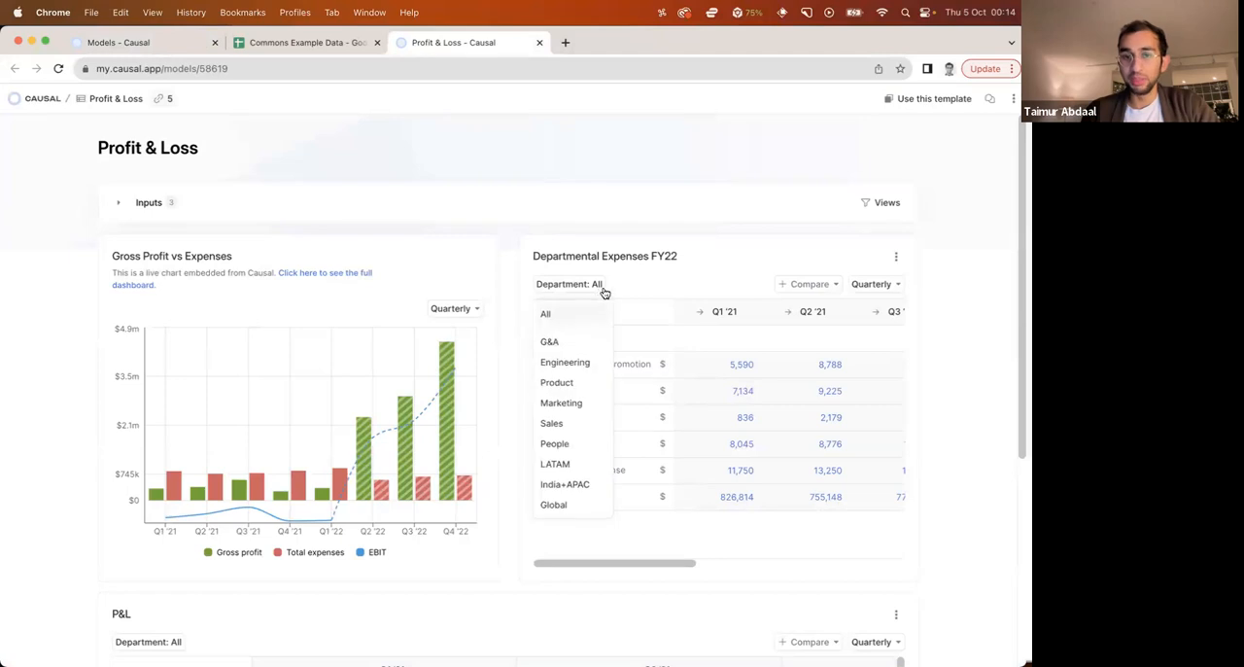
click(590, 381)
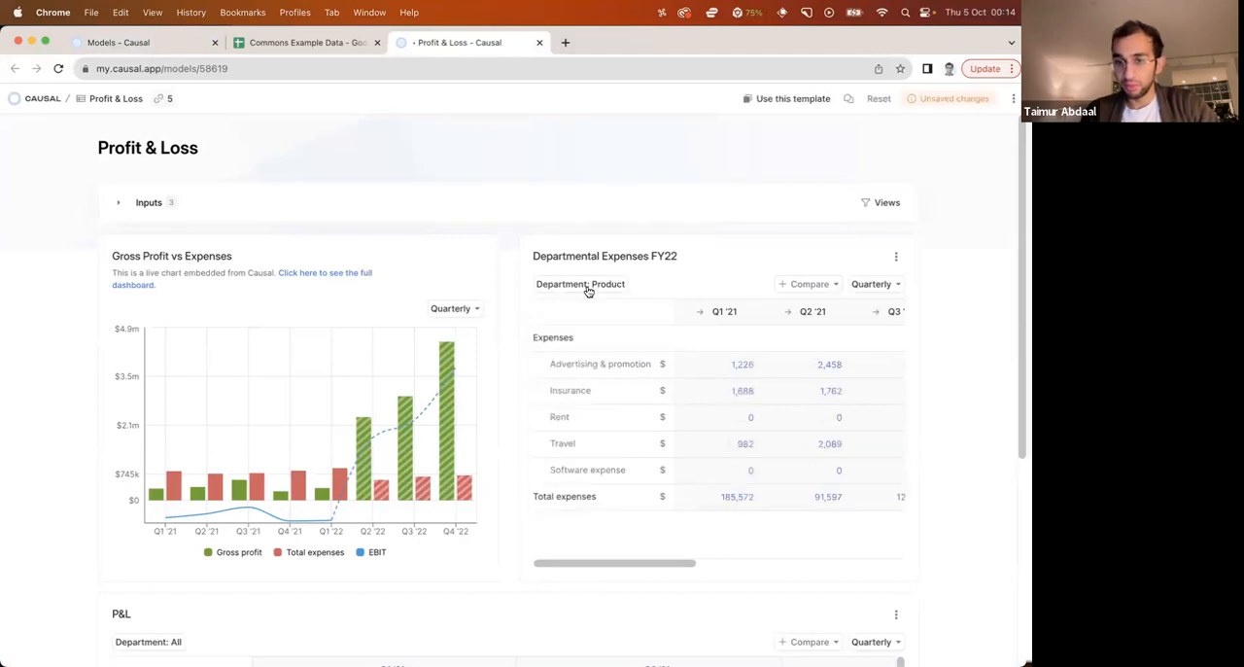
click(583, 316)
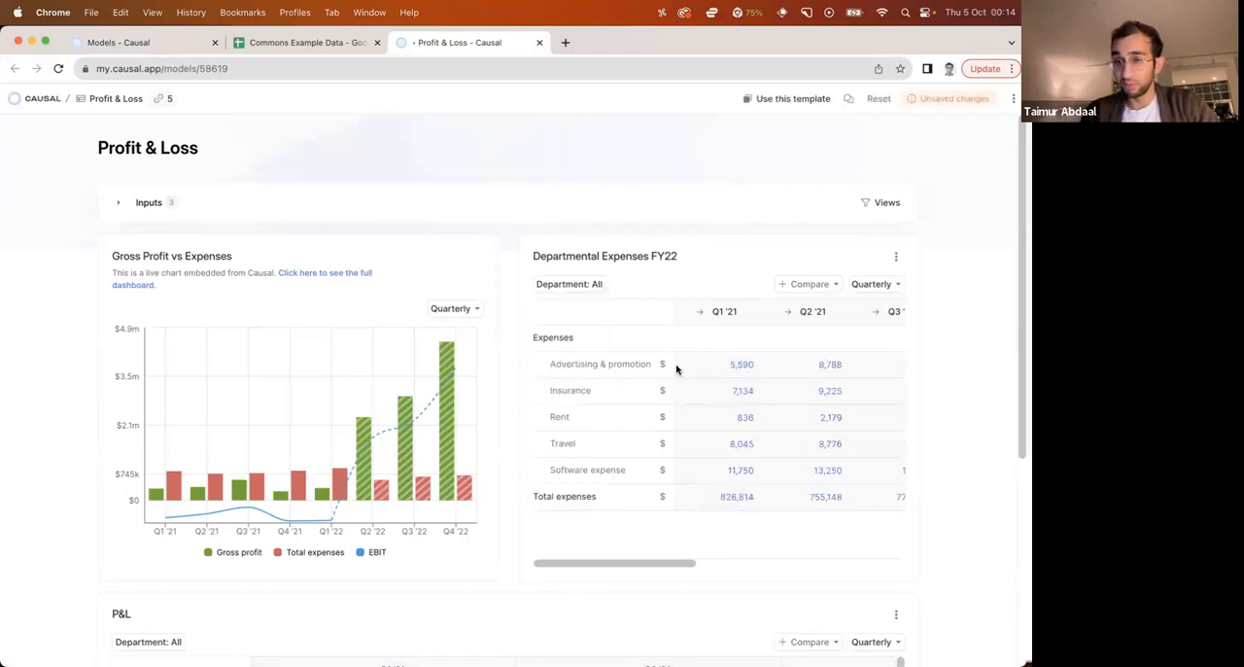
Examine the P&L table's budget, actuals and reforecast columns and the list of models linked to Profit & Loss
scroll(509, 370, down, 5)
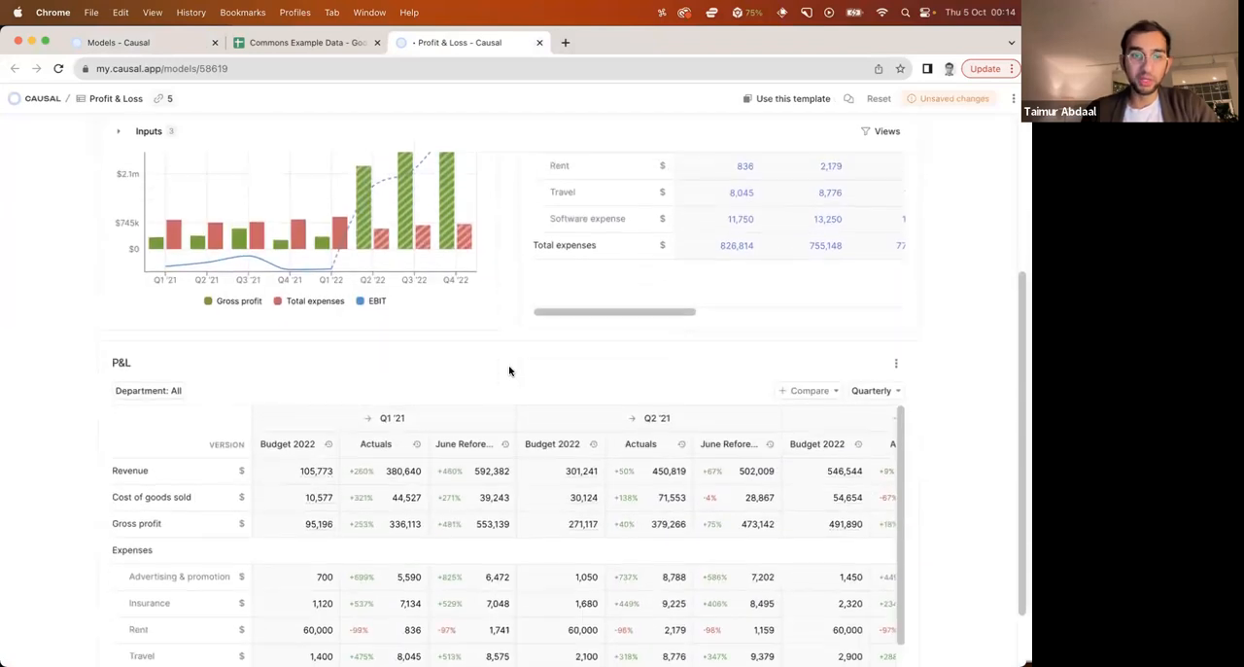
scroll(509, 371, down, 2)
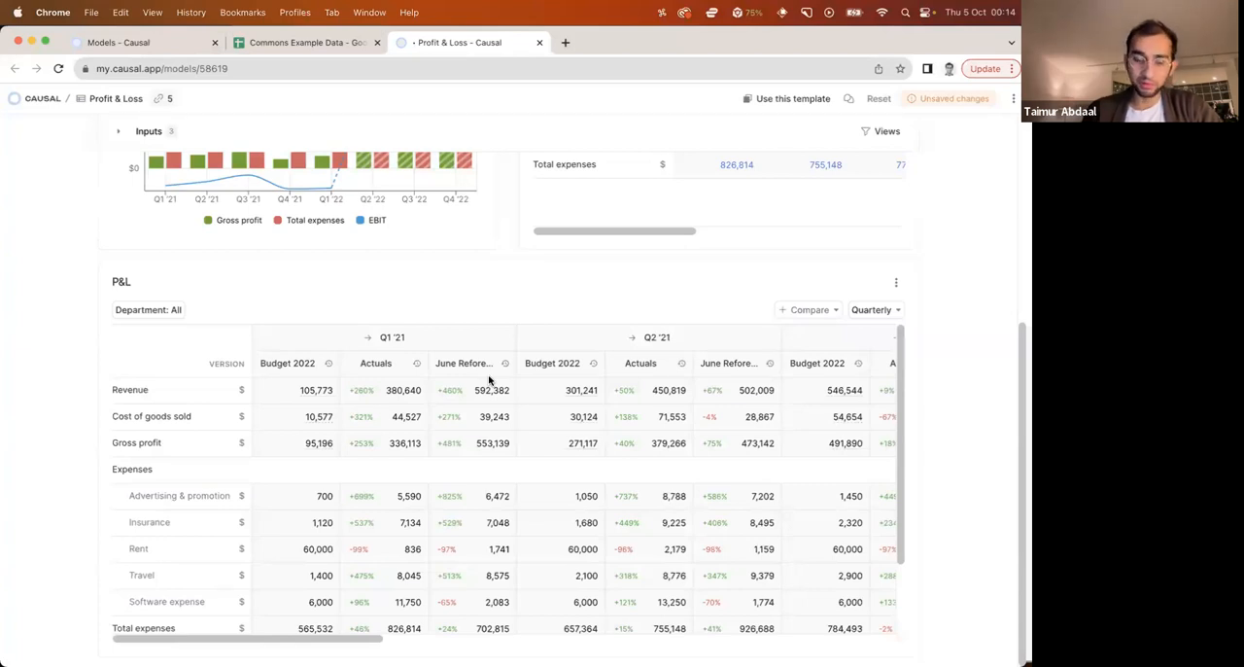
scroll(489, 380, down, 2)
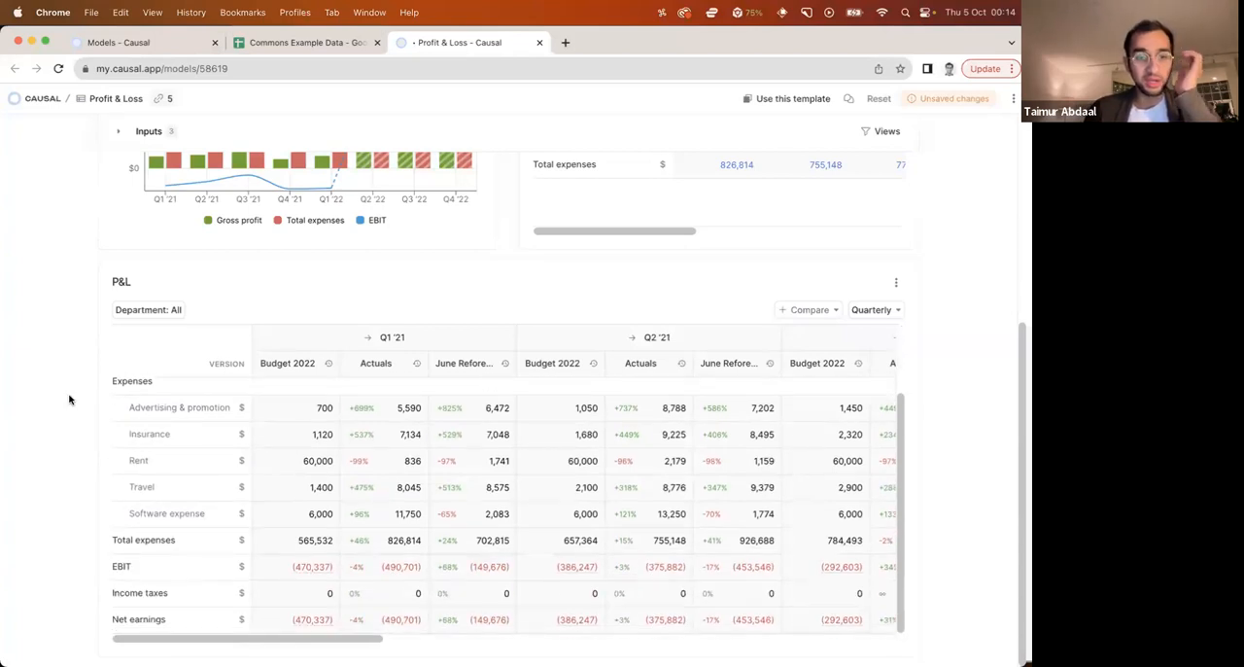
scroll(72, 398, up, 5)
click(165, 99)
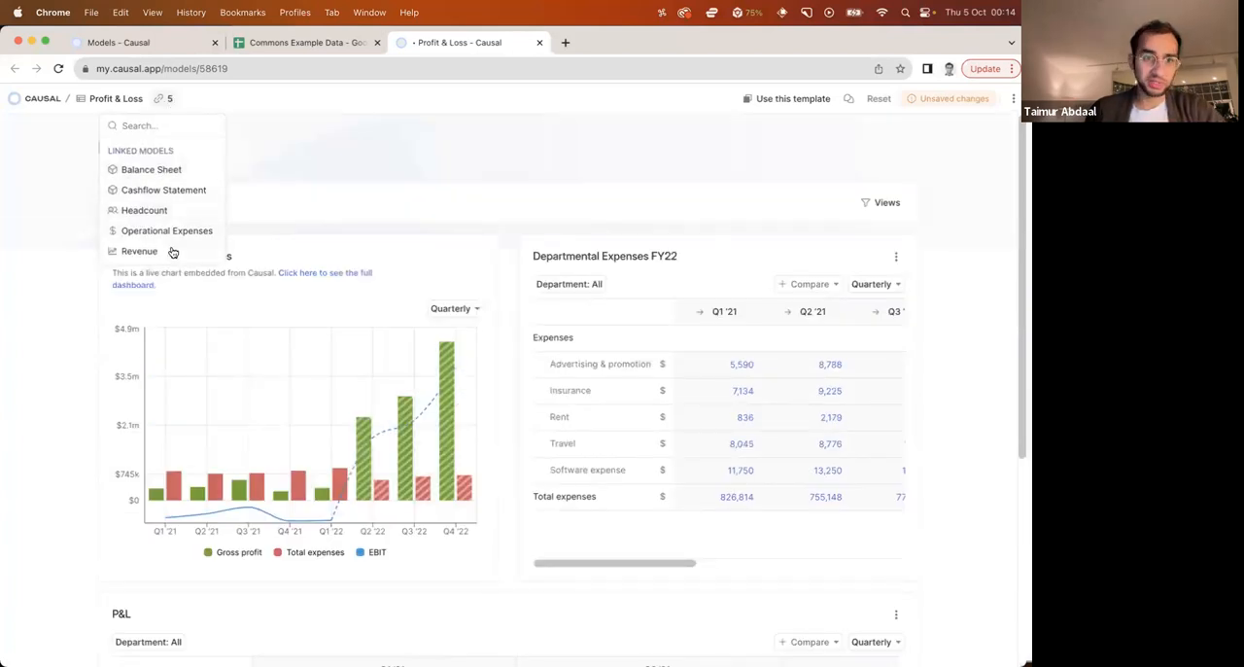
click(279, 202)
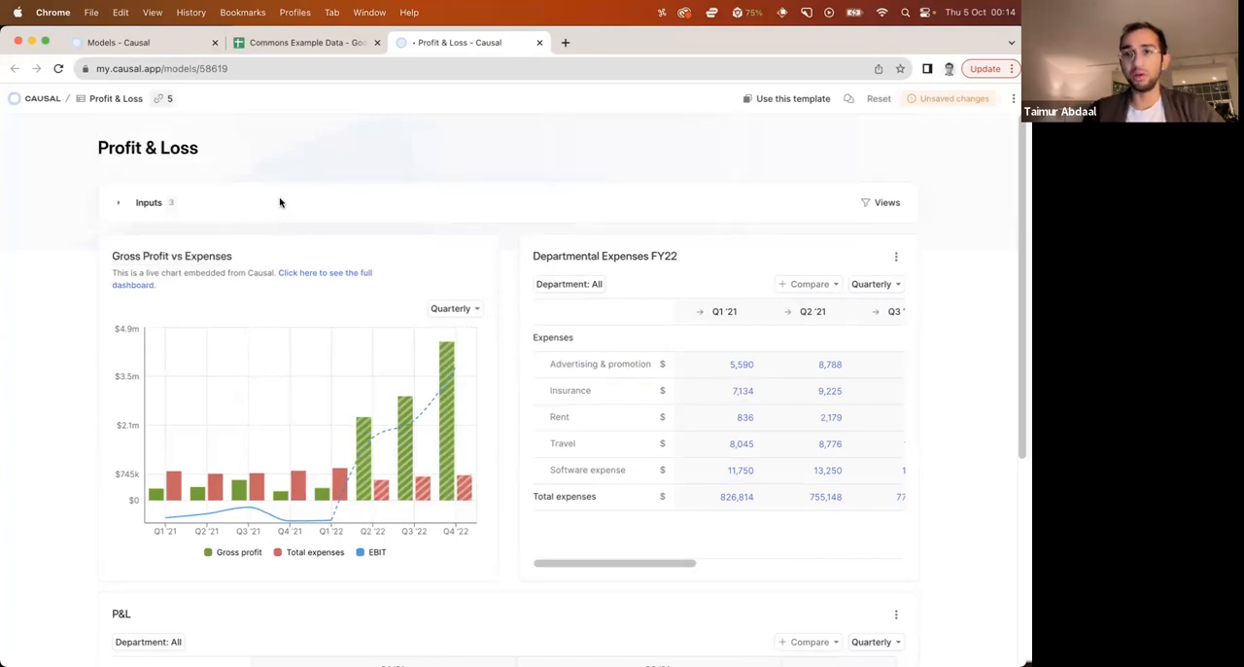